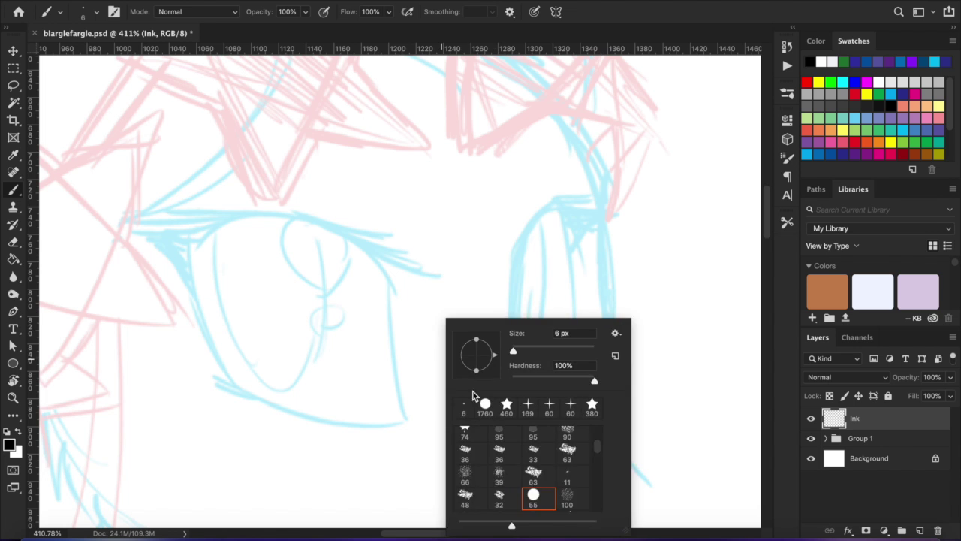
- Ink the near eye's outer edge and lower lid with small corner lashes over the sketch, using a 6 px brush
{"action": "left_click", "coordinate": [483, 263]}
{"action": "left_click_drag", "start_coordinate": [452, 284], "coordinate": [481, 201]}
{"action": "key", "text": "ctrl+z"}
{"action": "key", "text": "z"}
{"action": "left_click_drag", "start_coordinate": [508, 263], "coordinate": [429, 318]}
{"action": "key", "text": "r"}
{"action": "mouse_move", "coordinate": [362, 459]}
{"action": "left_mouse_down"}
{"action": "mouse_move", "coordinate": [417, 192]}
{"action": "mouse_move", "coordinate": [394, 255]}
{"action": "left_mouse_up"}
{"action": "key", "text": "r"}
{"action": "left_click_drag", "start_coordinate": [322, 393], "coordinate": [353, 188]}
{"action": "key", "text": "r"}
{"action": "left_click_drag", "start_coordinate": [390, 272], "coordinate": [377, 339]}
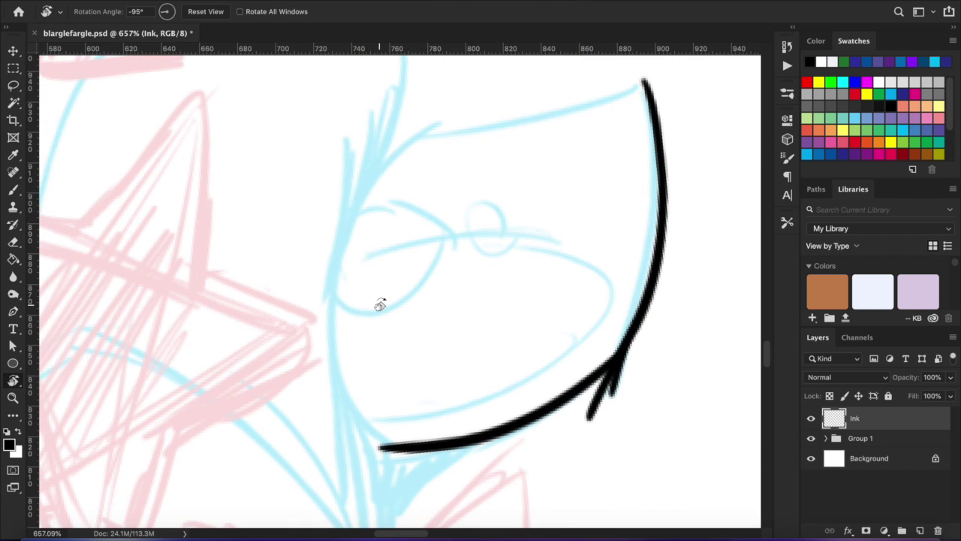
- Ink the near eye's upper lid as a curve from the outer edge up to the inner side
{"action": "left_click_drag", "start_coordinate": [382, 446], "coordinate": [328, 308]}
{"action": "mouse_move", "coordinate": [422, 124]}
{"action": "left_mouse_down"}
{"action": "mouse_move", "coordinate": [334, 331]}
{"action": "mouse_move", "coordinate": [361, 257]}
{"action": "left_mouse_up"}
{"action": "key", "text": "ctrl+z"}
{"action": "key", "text": "r"}
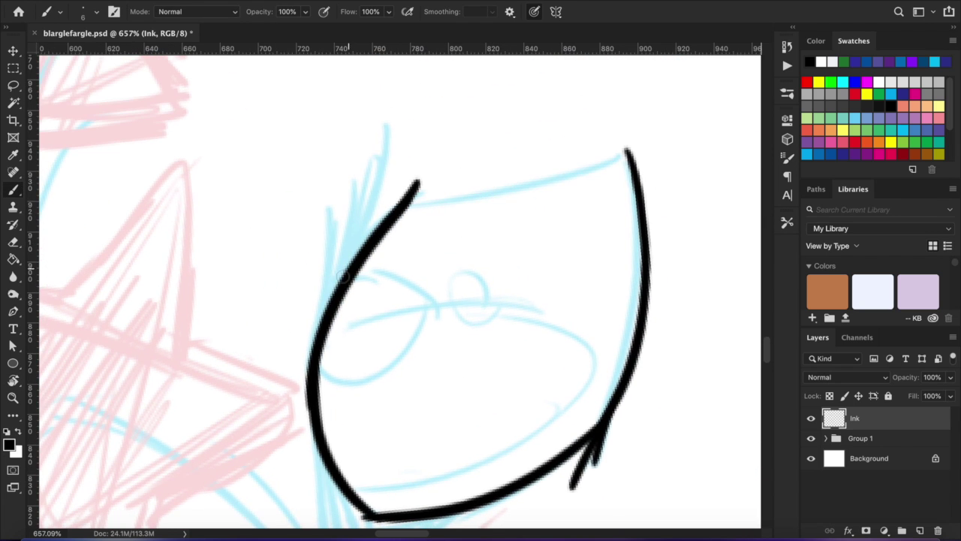
{"action": "scroll", "coordinate": [422, 383], "scroll_direction": "down", "scroll_amount": 4}
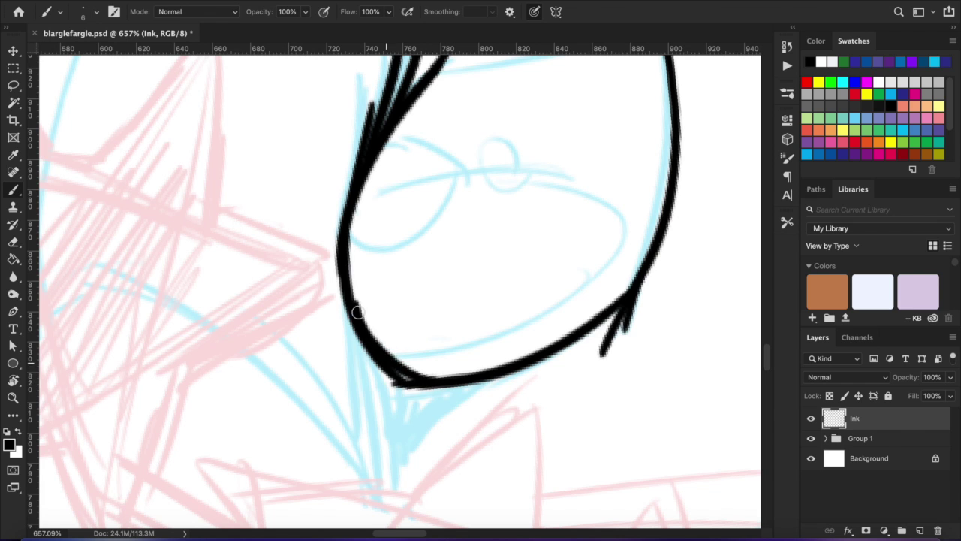
- Add upper lashes at both ends of the near eye's lid and fill the outer corner solid black
{"action": "key", "text": "r"}
{"action": "mouse_move", "coordinate": [410, 376]}
{"action": "left_mouse_down"}
{"action": "mouse_move", "coordinate": [375, 322]}
{"action": "mouse_move", "coordinate": [353, 159]}
{"action": "left_mouse_up"}
{"action": "left_click_drag", "start_coordinate": [390, 346], "coordinate": [379, 225]}
{"action": "left_click_drag", "start_coordinate": [347, 297], "coordinate": [336, 176]}
{"action": "key", "text": "ctrl+z"}
- Ink both sides of the near eye's iris from the upper lid down to a rounded point
{"action": "left_click_drag", "start_coordinate": [259, 304], "coordinate": [320, 203]}
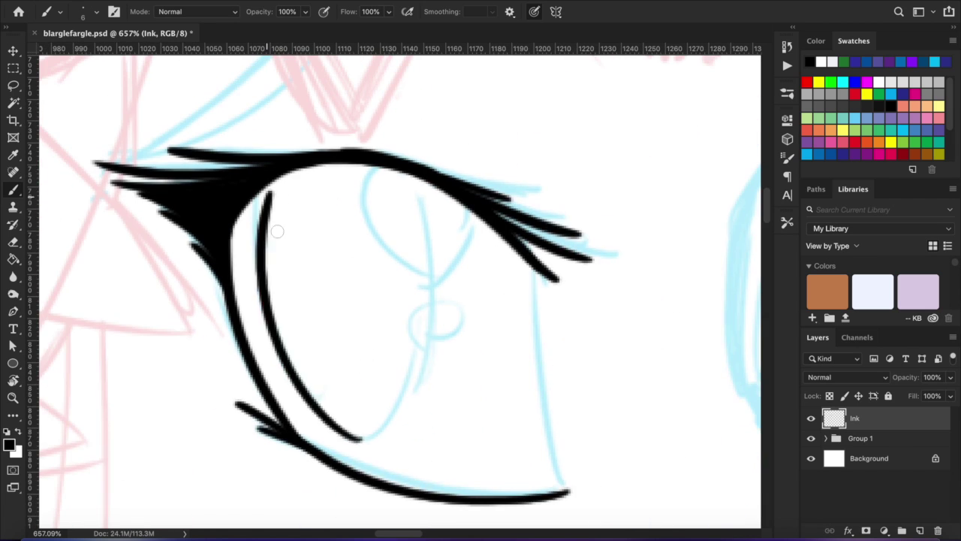
{"action": "key", "text": "r"}
{"action": "mouse_move", "coordinate": [272, 232]}
{"action": "left_mouse_down"}
{"action": "mouse_move", "coordinate": [353, 398]}
{"action": "mouse_move", "coordinate": [376, 409]}
{"action": "left_mouse_up"}
{"action": "mouse_move", "coordinate": [387, 405]}
{"action": "left_mouse_down"}
{"action": "mouse_move", "coordinate": [410, 154]}
{"action": "mouse_move", "coordinate": [396, 162]}
{"action": "left_mouse_up"}
{"action": "key", "text": "ctrl+z"}
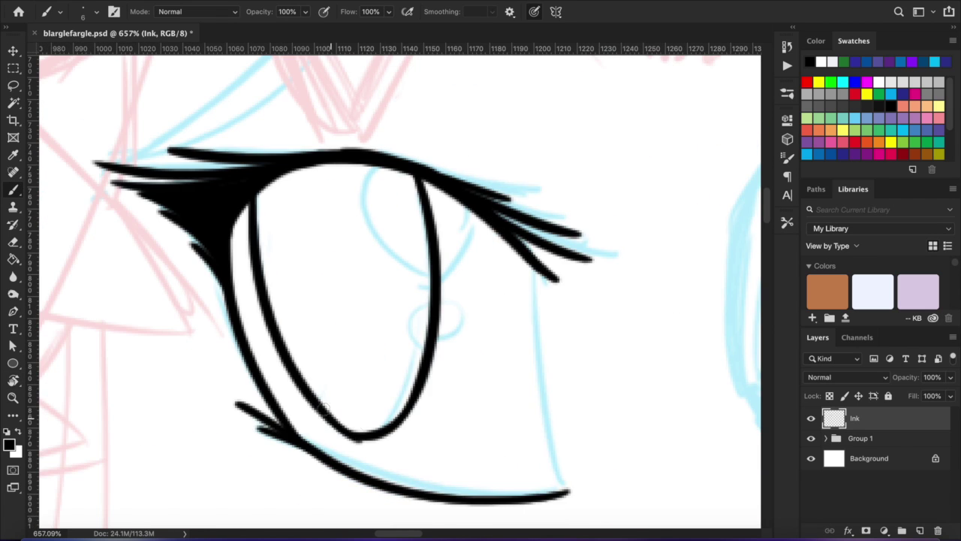
{"action": "right_click", "coordinate": [372, 316]}
{"action": "key", "text": "Escape"}
- Ink the near eye's inner edge from the lashes to the lower lid to close its outline
{"action": "key", "text": "r"}
{"action": "mouse_move", "coordinate": [236, 421]}
{"action": "left_mouse_down"}
{"action": "mouse_move", "coordinate": [337, 241]}
{"action": "mouse_move", "coordinate": [471, 361]}
{"action": "mouse_move", "coordinate": [128, 408]}
{"action": "left_mouse_up"}
{"action": "mouse_move", "coordinate": [401, 395]}
{"action": "left_mouse_down"}
{"action": "mouse_move", "coordinate": [365, 172]}
{"action": "mouse_move", "coordinate": [494, 113]}
{"action": "left_mouse_up"}
- Ink the far eye's curved inner edge along the sketch, trying out its lashes and outer edge
{"action": "key", "text": "r"}
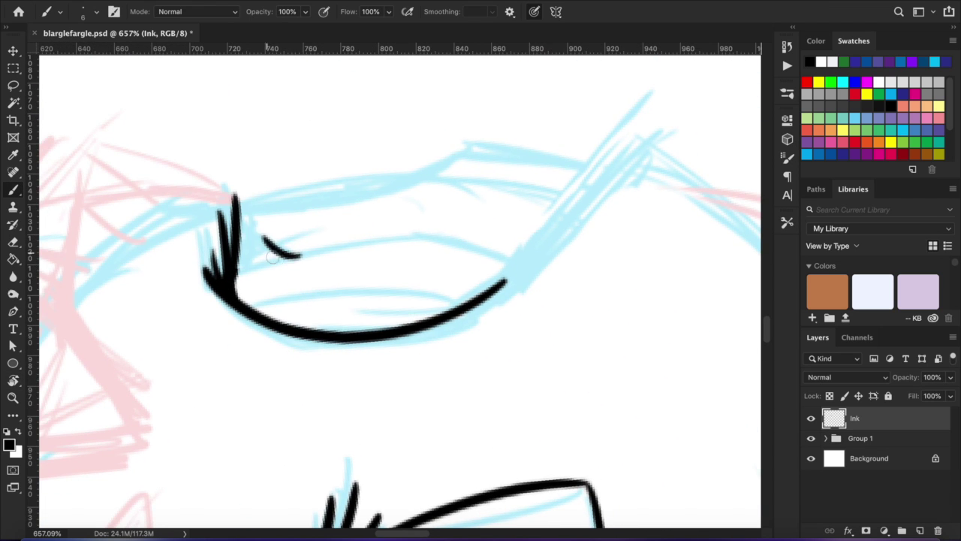
{"action": "key", "text": "ctrl+z"}
{"action": "key", "text": "ctrl+z"}
{"action": "left_click_drag", "start_coordinate": [247, 204], "coordinate": [229, 278]}
{"action": "key", "text": "r"}
{"action": "mouse_move", "coordinate": [229, 278]}
{"action": "left_mouse_down"}
{"action": "mouse_move", "coordinate": [253, 253]}
{"action": "mouse_move", "coordinate": [316, 225]}
{"action": "left_mouse_up"}
{"action": "left_click_drag", "start_coordinate": [368, 229], "coordinate": [323, 390]}
{"action": "key", "text": "ctrl+z"}
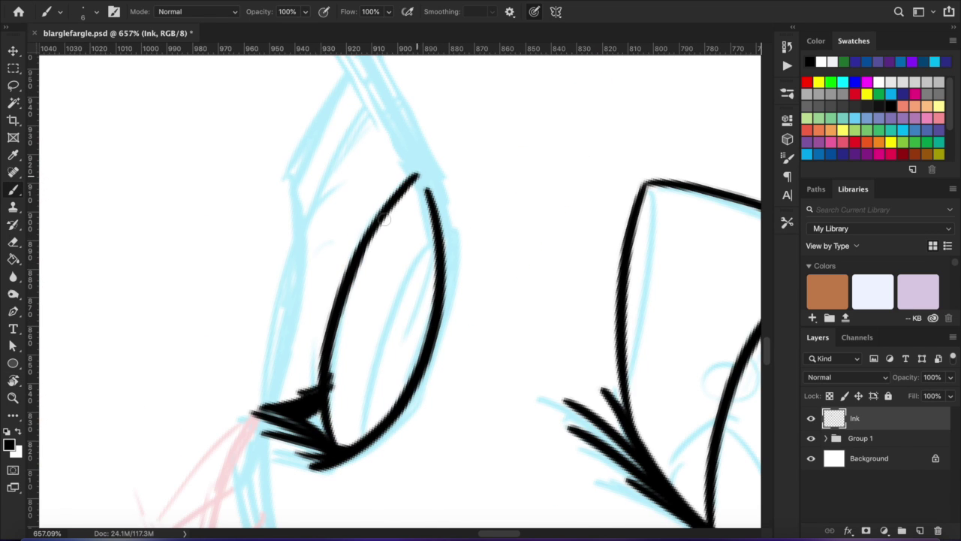
- Undo the far eye's outer edge and lash strokes
{"action": "key", "text": "z"}
{"action": "left_click_drag", "start_coordinate": [379, 225], "coordinate": [346, 311]}
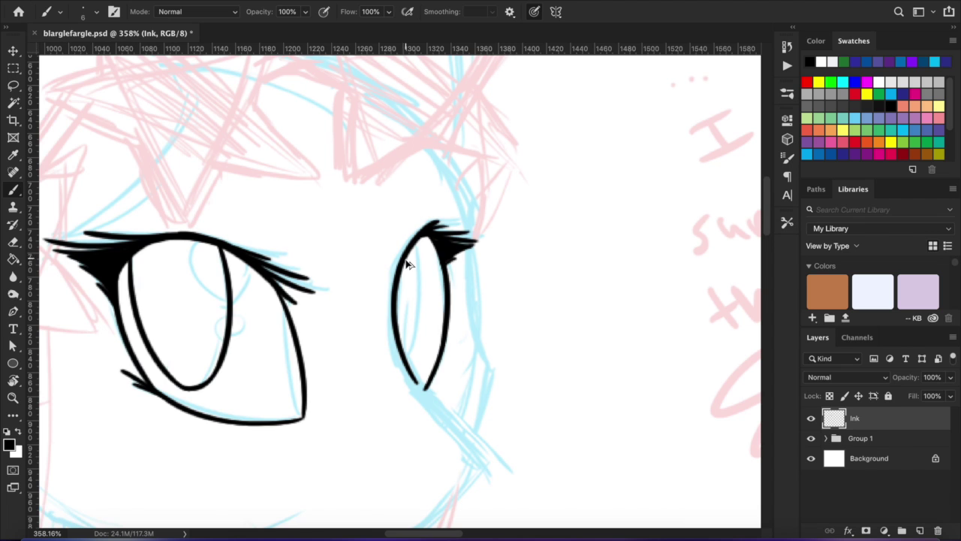
{"action": "key", "text": "ctrl+z"}
{"action": "key", "text": "ctrl+z"}
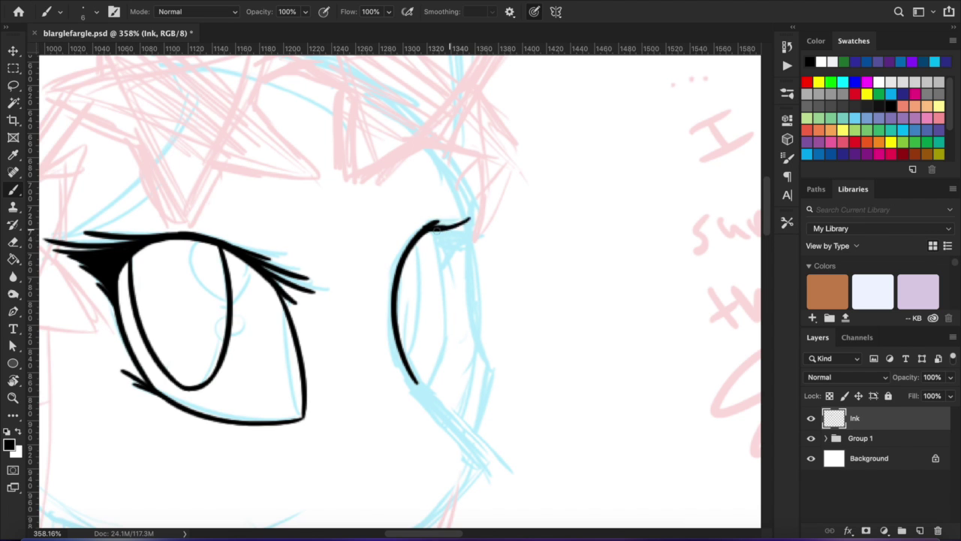
- Redraw the far eye's outer edge and upper lashes, and fill the lash area solid black
{"action": "key", "text": "r"}
{"action": "mouse_move", "coordinate": [458, 235]}
{"action": "left_mouse_down"}
{"action": "mouse_move", "coordinate": [313, 368]}
{"action": "mouse_move", "coordinate": [330, 361]}
{"action": "left_mouse_up"}
{"action": "left_click_drag", "start_coordinate": [378, 214], "coordinate": [359, 375]}
{"action": "key", "text": "z"}
{"action": "mouse_move", "coordinate": [376, 334]}
{"action": "left_mouse_down"}
{"action": "mouse_move", "coordinate": [440, 163]}
{"action": "mouse_move", "coordinate": [383, 275]}
{"action": "left_mouse_up"}
{"action": "key", "text": "r"}
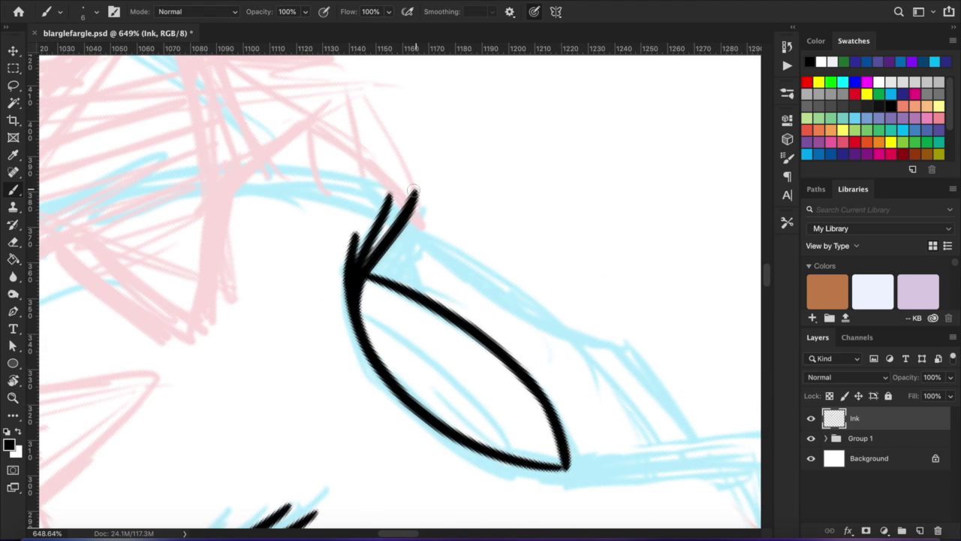
{"action": "mouse_move", "coordinate": [411, 182]}
{"action": "left_mouse_down"}
{"action": "mouse_move", "coordinate": [375, 259]}
{"action": "mouse_move", "coordinate": [330, 243]}
{"action": "mouse_move", "coordinate": [442, 363]}
{"action": "left_mouse_up"}
{"action": "key", "text": "z"}
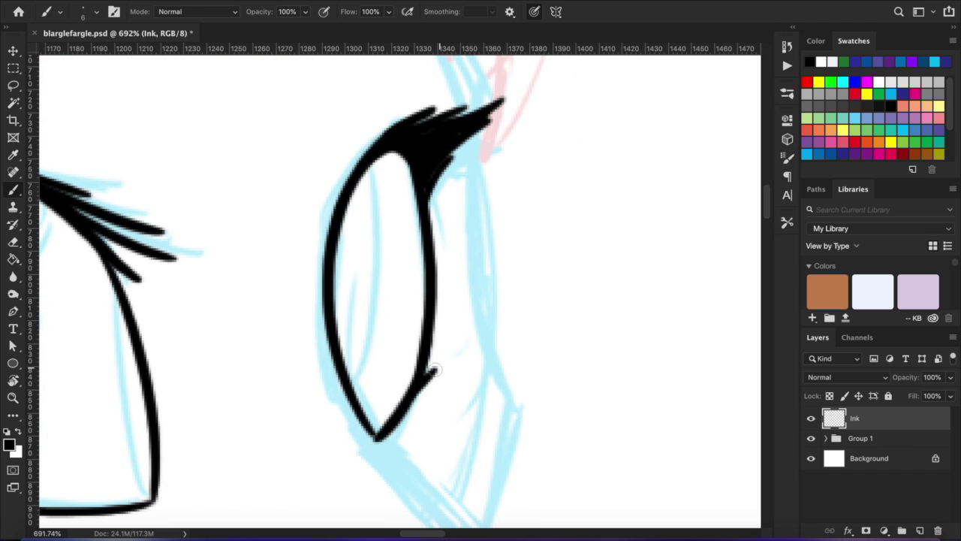
- Add the far eye's lower lash and iris line, and ink the face contour running down from its lower corner
{"action": "key", "text": "r"}
{"action": "left_click_drag", "start_coordinate": [382, 293], "coordinate": [333, 407]}
{"action": "mouse_move", "coordinate": [397, 203]}
{"action": "left_mouse_down"}
{"action": "mouse_move", "coordinate": [401, 412]}
{"action": "mouse_move", "coordinate": [314, 291]}
{"action": "left_mouse_up"}
{"action": "key", "text": "r"}
{"action": "mouse_move", "coordinate": [420, 184]}
{"action": "left_mouse_down"}
{"action": "mouse_move", "coordinate": [423, 382]}
{"action": "mouse_move", "coordinate": [326, 413]}
{"action": "left_mouse_up"}
{"action": "key", "text": "r"}
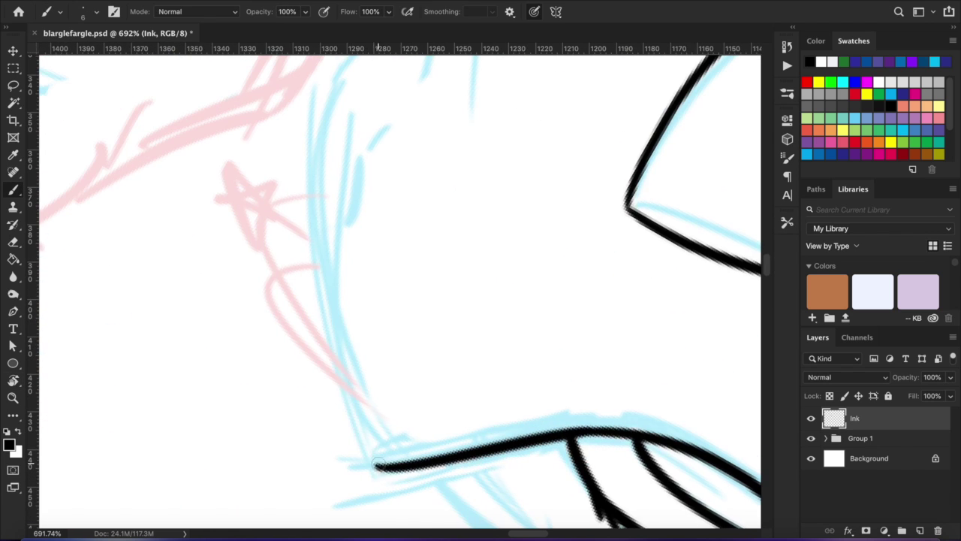
- Ink the five-pointed star outline beside the near eye's outer lashes and erase stray ink
{"action": "left_click_drag", "start_coordinate": [392, 525], "coordinate": [381, 151]}
{"action": "mouse_move", "coordinate": [375, 202]}
{"action": "left_mouse_down"}
{"action": "mouse_move", "coordinate": [353, 285]}
{"action": "mouse_move", "coordinate": [358, 311]}
{"action": "mouse_move", "coordinate": [488, 315]}
{"action": "mouse_move", "coordinate": [362, 345]}
{"action": "left_mouse_up"}
{"action": "mouse_move", "coordinate": [503, 139]}
{"action": "left_mouse_down"}
{"action": "mouse_move", "coordinate": [301, 449]}
{"action": "mouse_move", "coordinate": [419, 294]}
{"action": "left_mouse_up"}
{"action": "mouse_move", "coordinate": [285, 154]}
{"action": "left_mouse_down"}
{"action": "mouse_move", "coordinate": [294, 343]}
{"action": "mouse_move", "coordinate": [360, 302]}
{"action": "mouse_move", "coordinate": [394, 353]}
{"action": "left_mouse_up"}
{"action": "mouse_move", "coordinate": [394, 353]}
{"action": "left_mouse_down"}
{"action": "mouse_move", "coordinate": [337, 337]}
{"action": "mouse_move", "coordinate": [393, 206]}
{"action": "mouse_move", "coordinate": [399, 217]}
{"action": "mouse_move", "coordinate": [329, 367]}
{"action": "mouse_move", "coordinate": [338, 338]}
{"action": "mouse_move", "coordinate": [347, 396]}
{"action": "mouse_move", "coordinate": [259, 353]}
{"action": "mouse_move", "coordinate": [330, 263]}
{"action": "mouse_move", "coordinate": [346, 365]}
{"action": "left_mouse_up"}
{"action": "key", "text": "e"}
{"action": "left_click_drag", "start_coordinate": [317, 321], "coordinate": [398, 422]}
{"action": "left_click_drag", "start_coordinate": [441, 345], "coordinate": [448, 335]}
- Finish the star beside the near eye with a smile and two black dot eyes with white highlights
{"action": "key", "text": "b"}
{"action": "left_click_drag", "start_coordinate": [319, 315], "coordinate": [377, 439]}
{"action": "mouse_move", "coordinate": [445, 334]}
{"action": "left_mouse_down"}
{"action": "mouse_move", "coordinate": [377, 439]}
{"action": "mouse_move", "coordinate": [332, 275]}
{"action": "mouse_move", "coordinate": [356, 262]}
{"action": "mouse_move", "coordinate": [308, 330]}
{"action": "left_mouse_up"}
{"action": "key", "text": "r"}
{"action": "key", "text": "r"}
{"action": "left_click", "coordinate": [315, 349]}
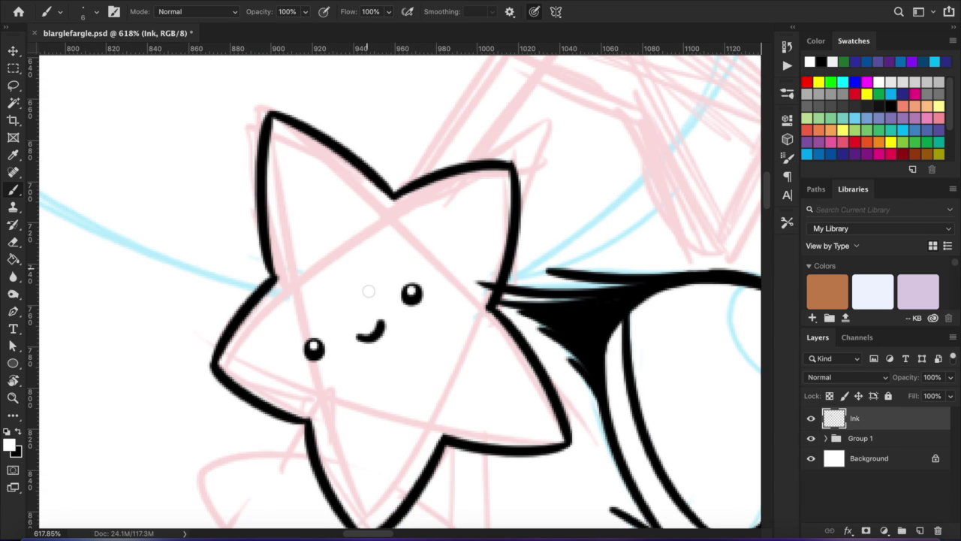
- Ink a smaller star in black, tucked behind the lower points of the smiling star
{"action": "scroll", "coordinate": [369, 291], "scroll_direction": "down", "scroll_amount": 8}
{"action": "scroll", "coordinate": [369, 292], "scroll_direction": "left", "scroll_amount": 3}
{"action": "left_click_drag", "start_coordinate": [457, 299], "coordinate": [530, 233]}
{"action": "mouse_move", "coordinate": [372, 335]}
{"action": "left_mouse_down"}
{"action": "mouse_move", "coordinate": [285, 344]}
{"action": "mouse_move", "coordinate": [382, 245]}
{"action": "left_mouse_up"}
{"action": "key", "text": "r"}
{"action": "key", "text": "r"}
{"action": "mouse_move", "coordinate": [451, 197]}
{"action": "left_mouse_down"}
{"action": "mouse_move", "coordinate": [316, 259]}
{"action": "mouse_move", "coordinate": [374, 182]}
{"action": "left_mouse_up"}
{"action": "scroll", "coordinate": [370, 285], "scroll_direction": "down", "scroll_amount": 3}
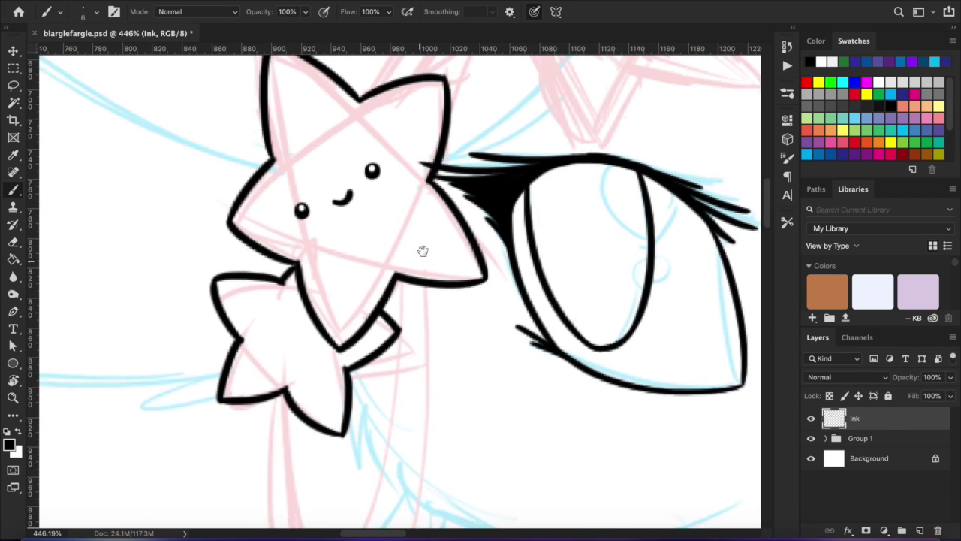
- Ink a large star outline with rounded tips above the near eye and dot guide marks inside its corners
{"action": "scroll", "coordinate": [431, 317], "scroll_direction": "up", "scroll_amount": 3}
{"action": "mouse_move", "coordinate": [409, 415]}
{"action": "left_mouse_down"}
{"action": "mouse_move", "coordinate": [354, 298]}
{"action": "mouse_move", "coordinate": [418, 381]}
{"action": "left_mouse_up"}
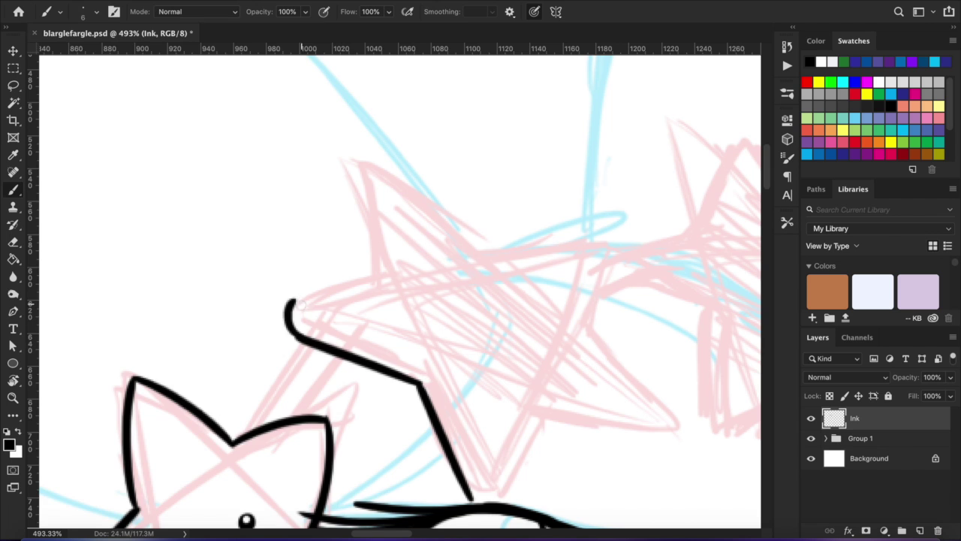
{"action": "left_click_drag", "start_coordinate": [300, 299], "coordinate": [360, 395]}
{"action": "left_click_drag", "start_coordinate": [306, 248], "coordinate": [463, 208]}
{"action": "key", "text": "ctrl+z"}
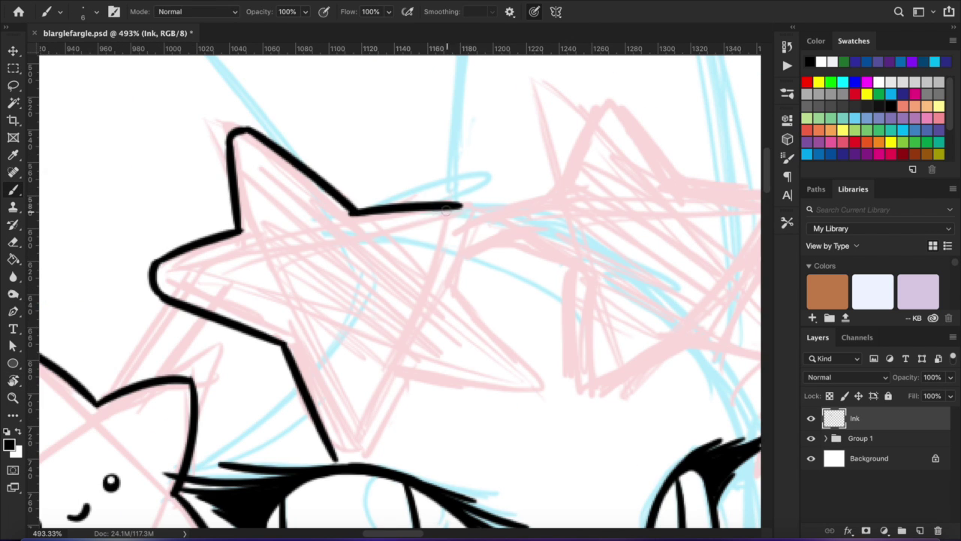
{"action": "left_click_drag", "start_coordinate": [446, 294], "coordinate": [551, 377]}
{"action": "scroll", "coordinate": [400, 360], "scroll_direction": "down", "scroll_amount": 2}
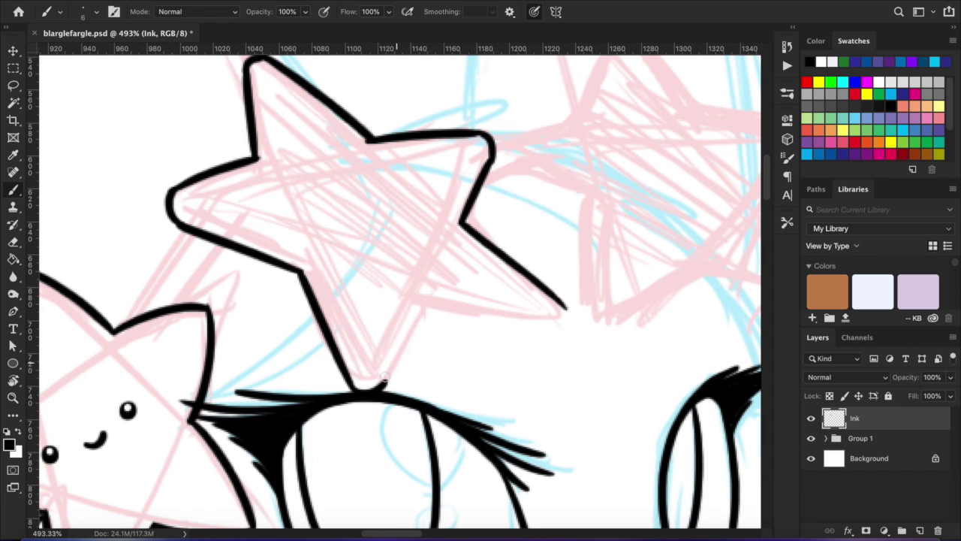
{"action": "mouse_move", "coordinate": [417, 318]}
{"action": "left_mouse_down"}
{"action": "mouse_move", "coordinate": [458, 405]}
{"action": "mouse_move", "coordinate": [417, 273]}
{"action": "left_mouse_up"}
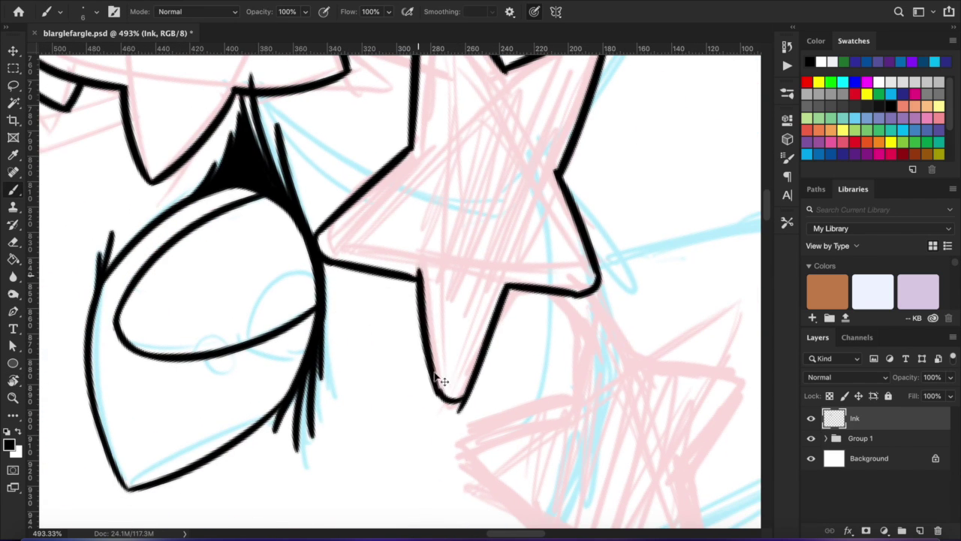
{"action": "left_click_drag", "start_coordinate": [417, 231], "coordinate": [319, 291]}
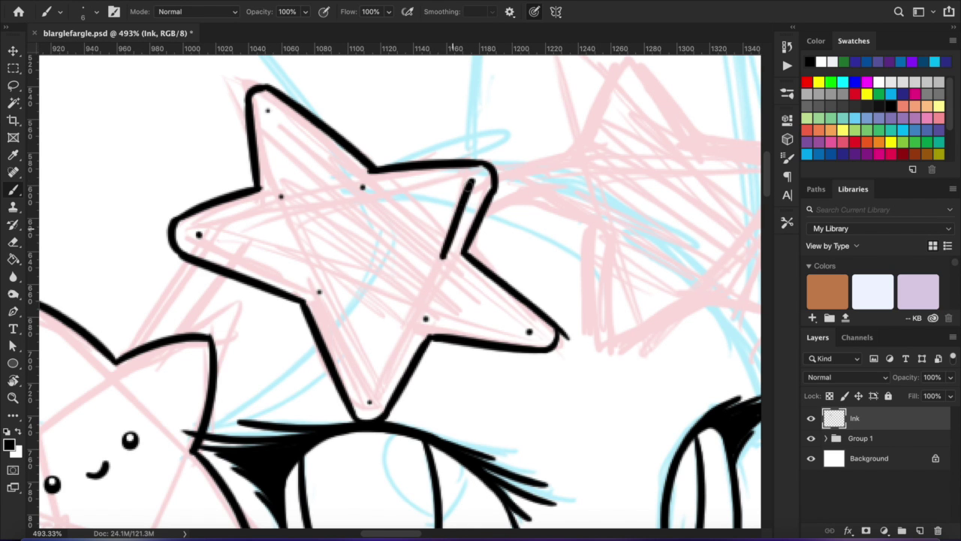
- Ink the large star's inner outline parallel to its border, joining the guide dots around the right and lower points
{"action": "key", "text": "r"}
{"action": "left_click_drag", "start_coordinate": [441, 256], "coordinate": [295, 269]}
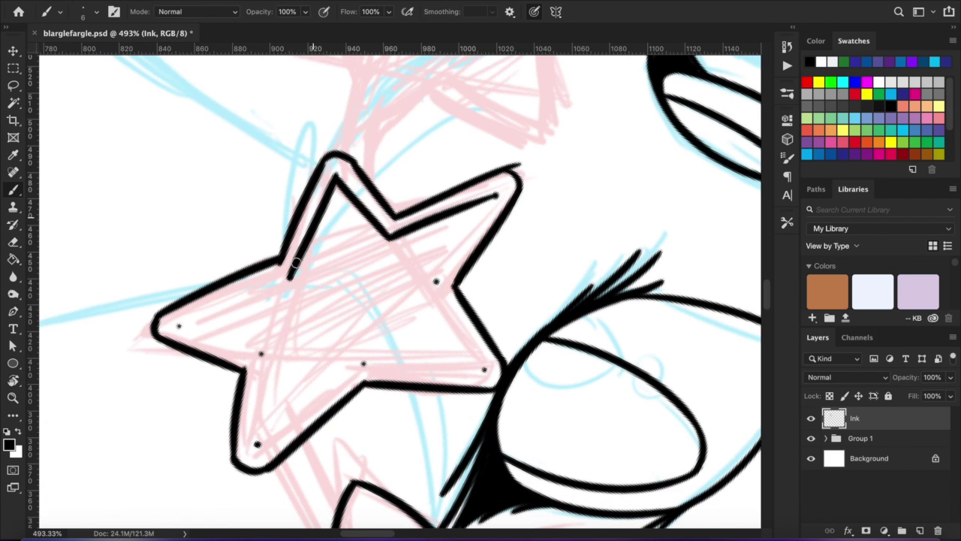
{"action": "key", "text": "r"}
{"action": "mouse_move", "coordinate": [478, 213]}
{"action": "left_mouse_down"}
{"action": "mouse_move", "coordinate": [518, 330]}
{"action": "mouse_move", "coordinate": [335, 398]}
{"action": "left_mouse_up"}
{"action": "key", "text": "r"}
{"action": "mouse_move", "coordinate": [308, 244]}
{"action": "left_mouse_down"}
{"action": "mouse_move", "coordinate": [248, 360]}
{"action": "mouse_move", "coordinate": [345, 335]}
{"action": "left_mouse_up"}
{"action": "left_click_drag", "start_coordinate": [248, 292], "coordinate": [367, 353]}
- Close the large star's inner outline by joining the remaining guide dots along its upper and left points
{"action": "key", "text": "r"}
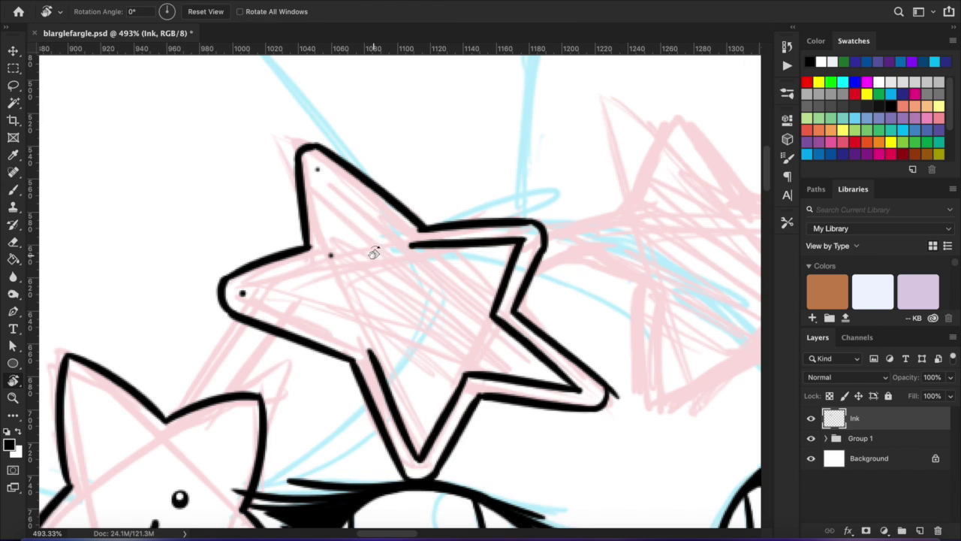
{"action": "left_click_drag", "start_coordinate": [373, 251], "coordinate": [446, 437]}
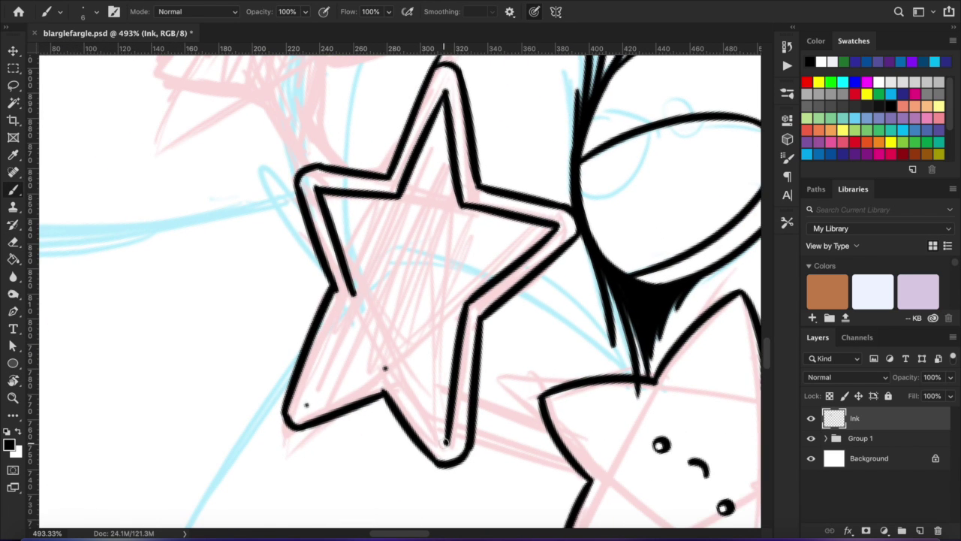
{"action": "left_click_drag", "start_coordinate": [426, 418], "coordinate": [446, 446]}
{"action": "key", "text": "r"}
{"action": "left_click_drag", "start_coordinate": [446, 446], "coordinate": [315, 187]}
- Erase the overshooting line at the tip of the large star's lower-right point
{"action": "key", "text": "e"}
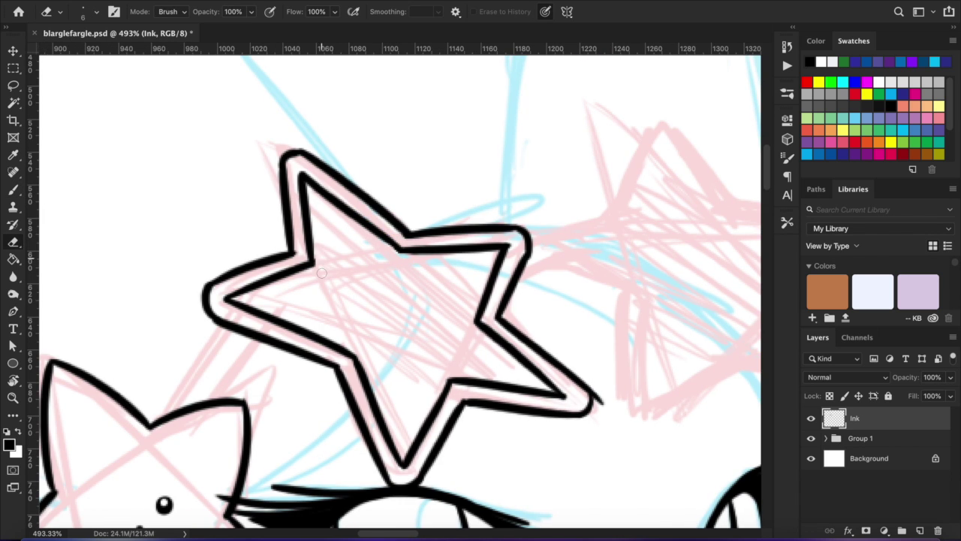
{"action": "scroll", "coordinate": [300, 256], "scroll_direction": "down", "scroll_amount": 5}
{"action": "scroll", "coordinate": [304, 285], "scroll_direction": "left", "scroll_amount": 6}
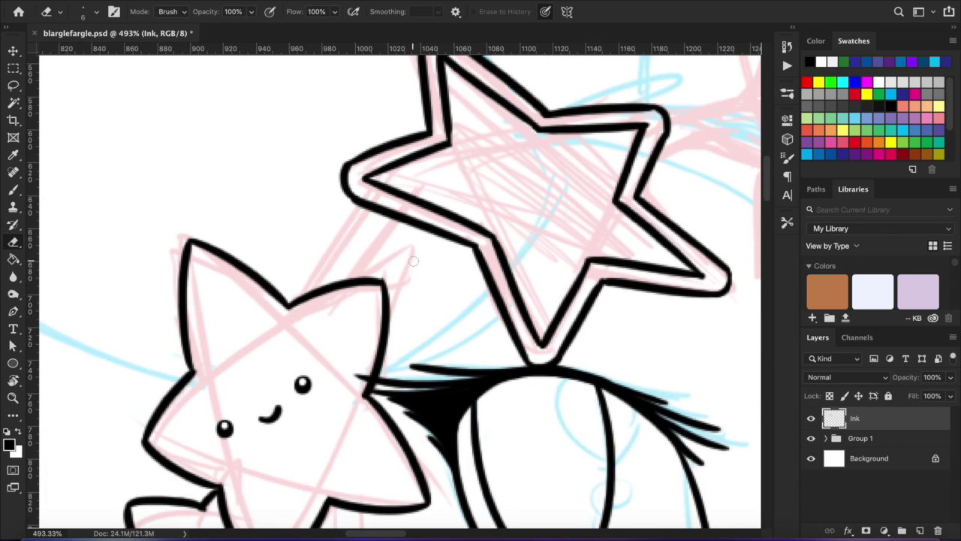
- Ink a banded arm connecting the large star's left point to the smiling star, redoing its first line
{"action": "key", "text": "b"}
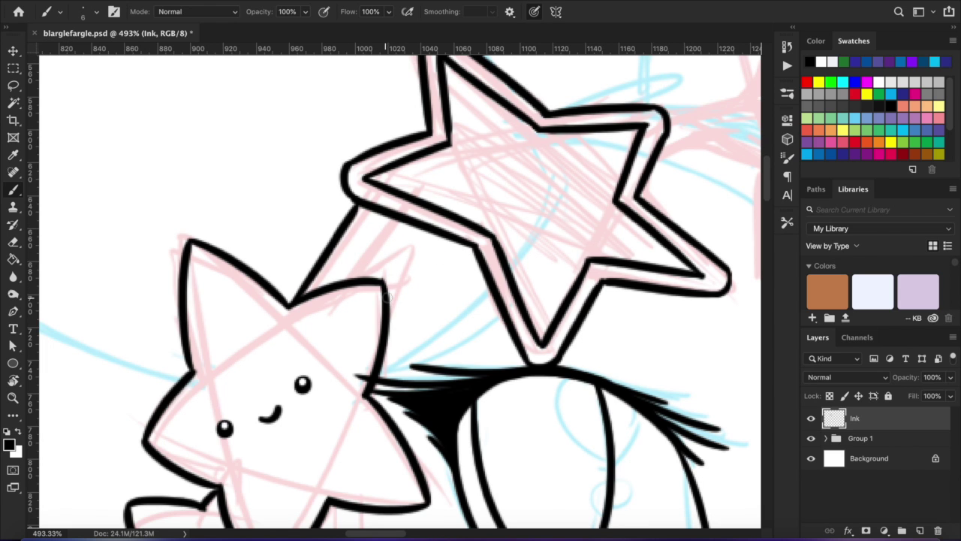
{"action": "scroll", "coordinate": [391, 297], "scroll_direction": "up", "scroll_amount": 3}
{"action": "scroll", "coordinate": [375, 323], "scroll_direction": "right", "scroll_amount": 3}
{"action": "key", "text": "ctrl+z"}
{"action": "left_click_drag", "start_coordinate": [213, 383], "coordinate": [268, 261]}
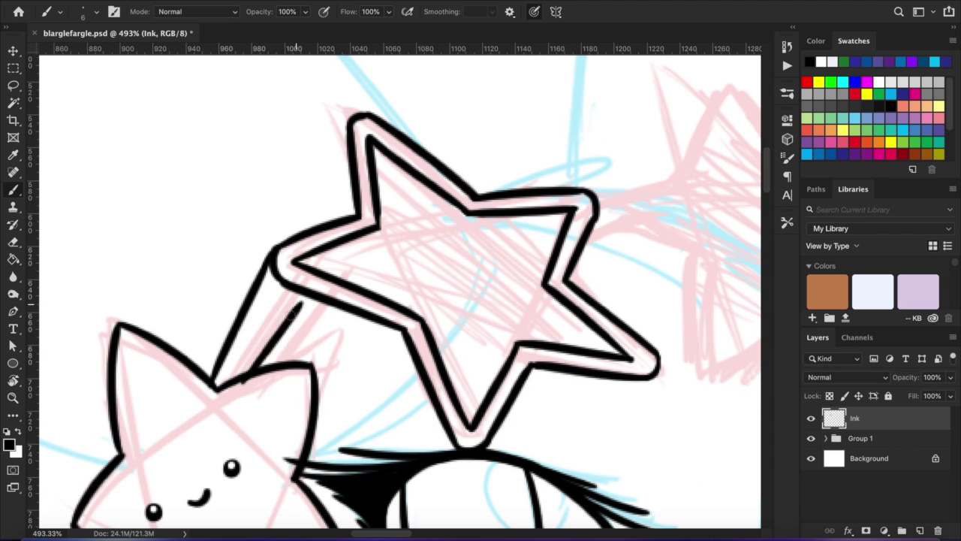
{"action": "scroll", "coordinate": [397, 249], "scroll_direction": "right", "scroll_amount": 3}
- Handwrite the note "... can I cheat" in the empty space above the large star
{"action": "scroll", "coordinate": [530, 249], "scroll_direction": "down", "scroll_amount": 5}
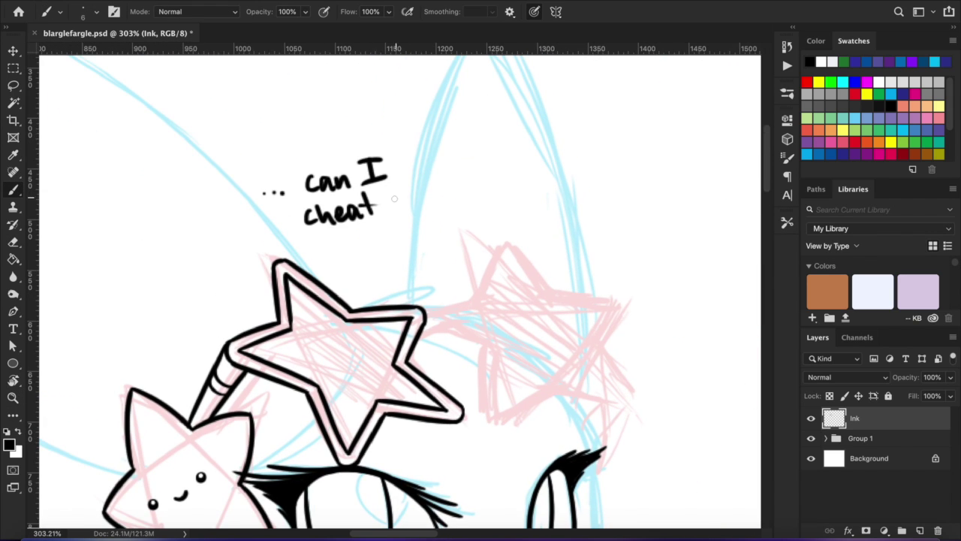
{"action": "left_click_drag", "start_coordinate": [391, 232], "coordinate": [383, 245]}
{"action": "left_click_drag", "start_coordinate": [389, 219], "coordinate": [396, 236]}
{"action": "left_click", "coordinate": [396, 243]}
- Lasso and delete the handwritten note, and clear the selection
{"action": "key", "text": "l"}
{"action": "left_click_drag", "start_coordinate": [304, 248], "coordinate": [329, 264]}
{"action": "key", "text": "Delete"}
{"action": "key", "text": "ctrl+d"}
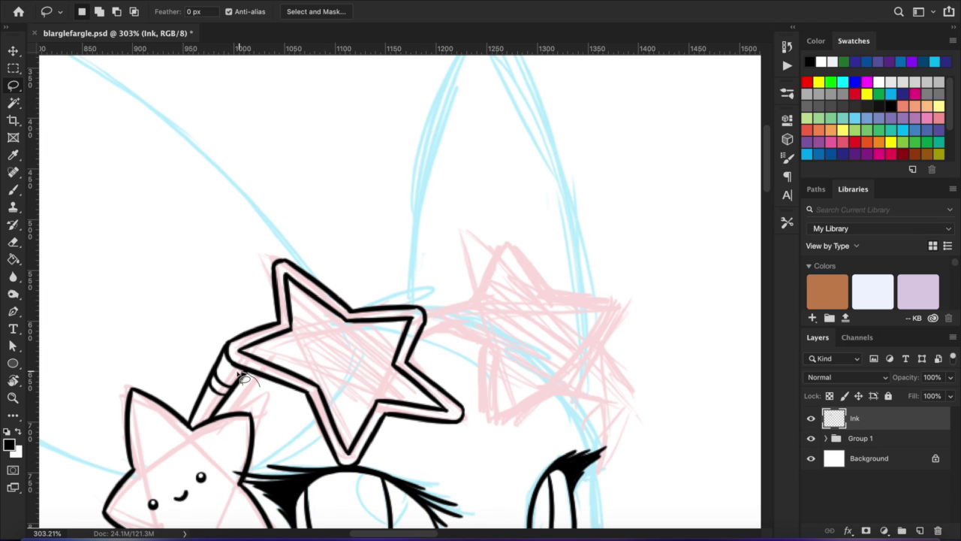
- Lasso the large star frame, paste a copy on a new layer and move it over the second star sketch
{"action": "left_click_drag", "start_coordinate": [360, 474], "coordinate": [360, 473]}
{"action": "scroll", "coordinate": [353, 451], "scroll_direction": "up", "scroll_amount": 5}
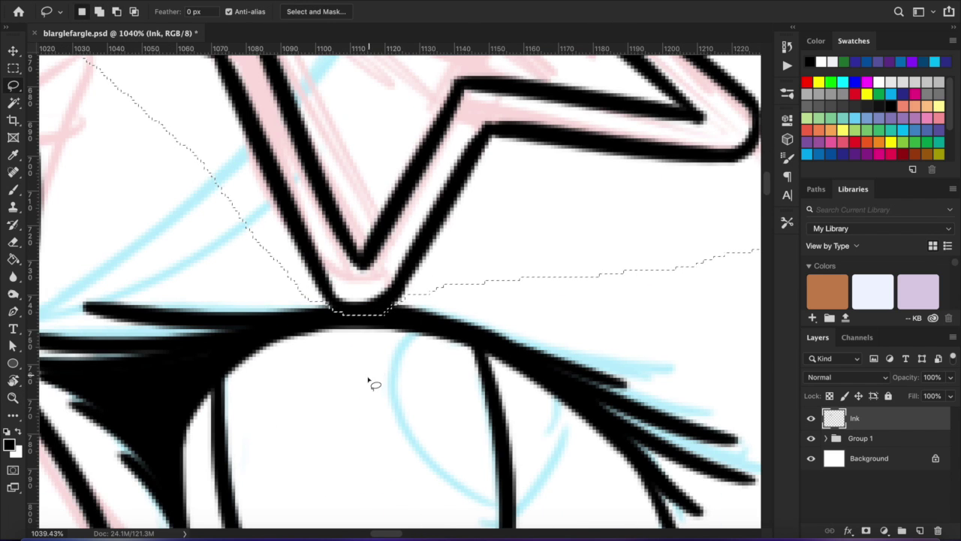
{"action": "scroll", "coordinate": [371, 372], "scroll_direction": "down", "scroll_amount": 5}
{"action": "left_click", "coordinate": [150, 0]}
{"action": "key", "text": "Escape"}
{"action": "left_click", "coordinate": [150, 0]}
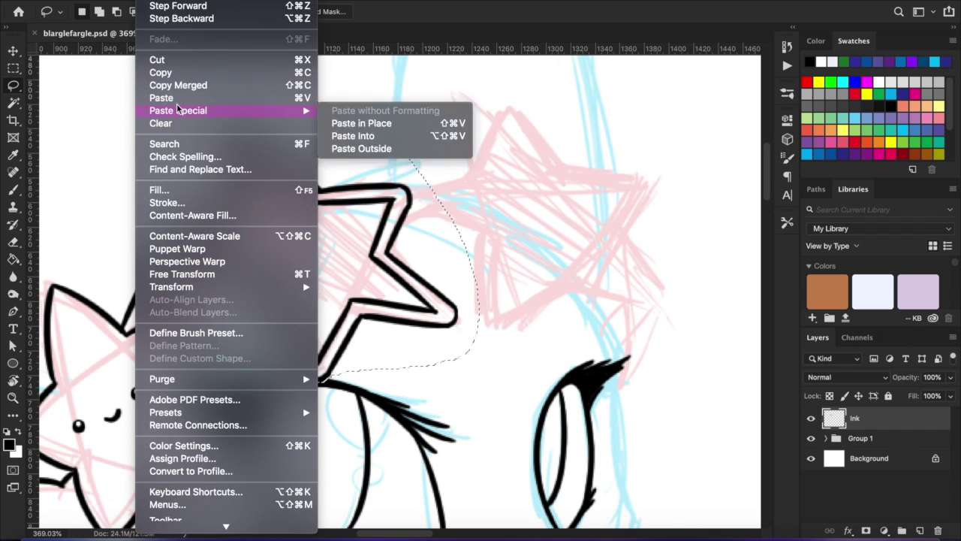
{"action": "left_click", "coordinate": [353, 110]}
{"action": "key", "text": "v"}
{"action": "left_click_drag", "start_coordinate": [285, 217], "coordinate": [521, 208]}
- Flip the star copy and rotate it about 93.3° to fit the second star sketch
{"action": "key", "text": "ctrl+t"}
{"action": "left_click_drag", "start_coordinate": [711, 101], "coordinate": [736, 143]}
{"action": "scroll", "coordinate": [676, 90], "scroll_direction": "right", "scroll_amount": 3}
{"action": "left_click", "coordinate": [210, 0]}
{"action": "left_click", "coordinate": [353, 448]}
{"action": "left_click_drag", "start_coordinate": [596, 145], "coordinate": [501, 389]}
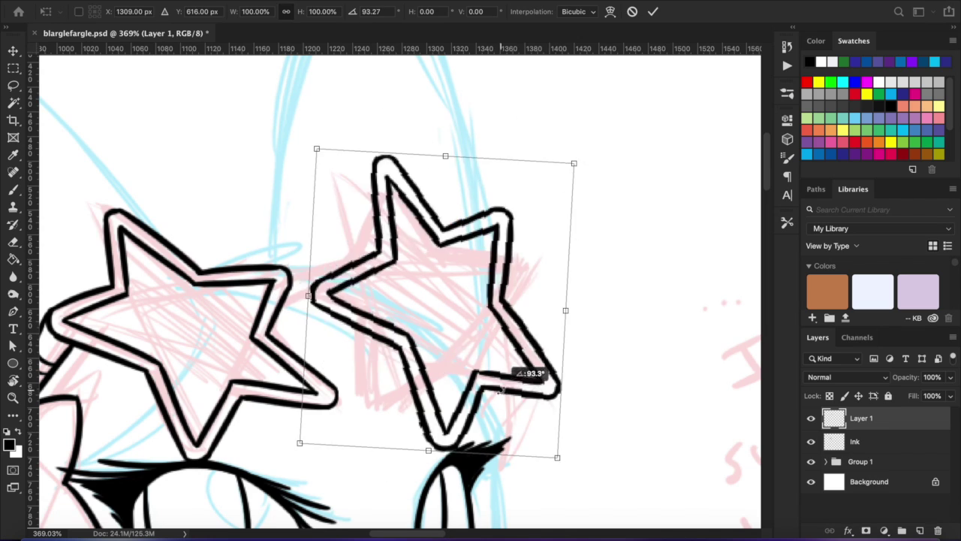
{"action": "key", "text": "Return"}
- Try rotating the star copy about 12.5° more, cancel the transform and discard the copy
{"action": "scroll", "coordinate": [398, 180], "scroll_direction": "down", "scroll_amount": 2}
{"action": "key", "text": "ctrl+t"}
{"action": "left_click_drag", "start_coordinate": [549, 95], "coordinate": [579, 114]}
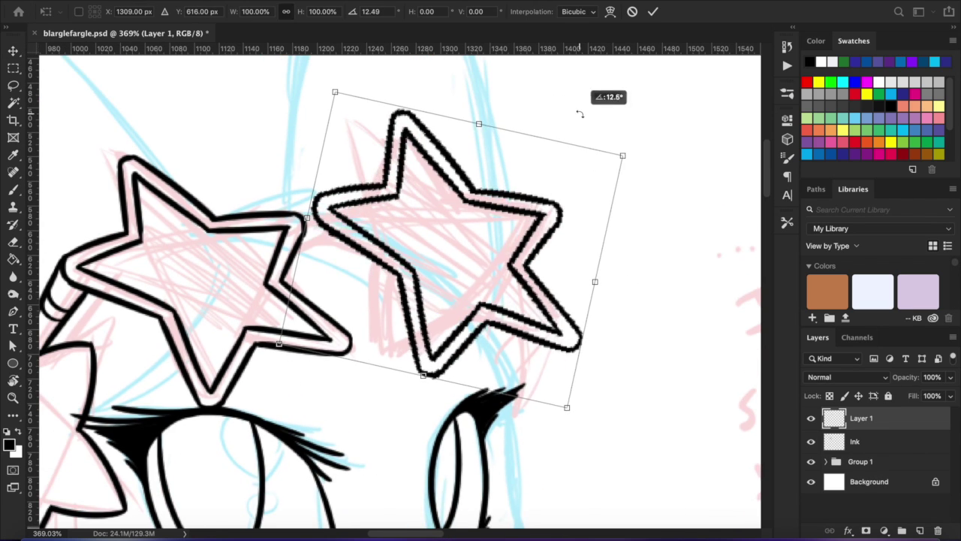
{"action": "left_click_drag", "start_coordinate": [567, 407], "coordinate": [553, 354]}
{"action": "scroll", "coordinate": [593, 226], "scroll_direction": "left", "scroll_amount": 2}
{"action": "scroll", "coordinate": [593, 225], "scroll_direction": "up", "scroll_amount": 1}
{"action": "left_click", "coordinate": [632, 12]}
{"action": "key", "text": "BackSpace"}
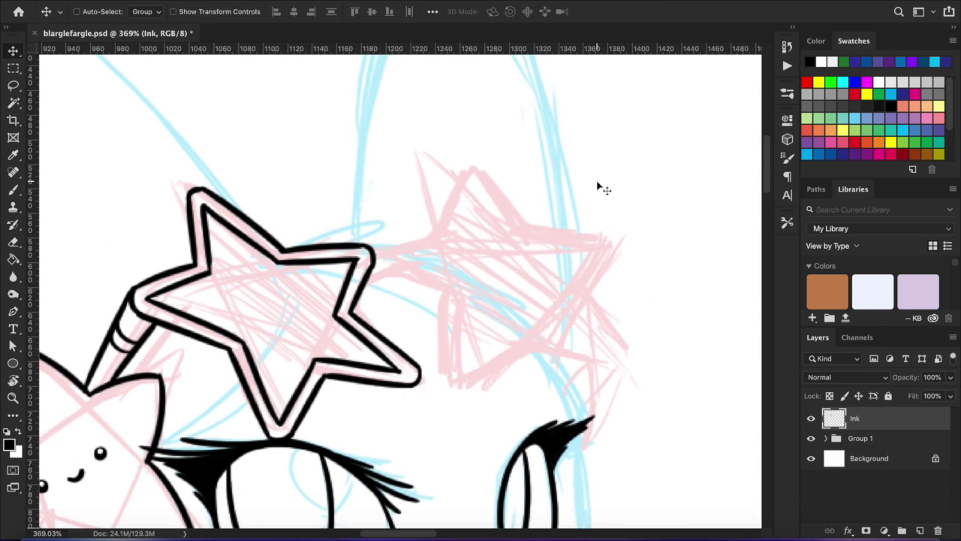
{"action": "key", "text": "b"}
{"action": "left_click_drag", "start_coordinate": [368, 183], "coordinate": [387, 144]}
{"action": "key", "text": "ctrl+z"}
{"action": "key", "text": "e"}
{"action": "left_click_drag", "start_coordinate": [371, 180], "coordinate": [406, 139]}
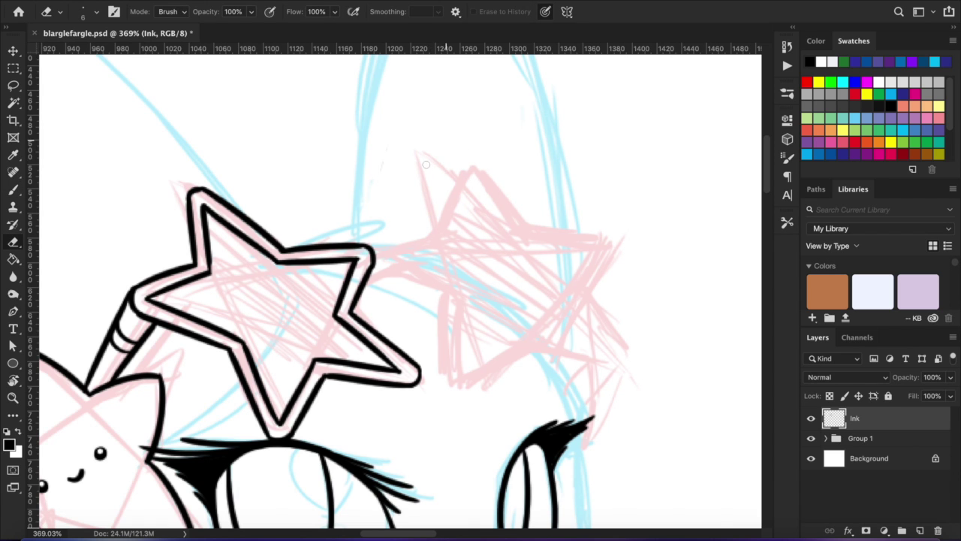
- Ink the side and lower edges of the second star's outline with black brush strokes over the pink sketch
{"action": "key", "text": "b"}
{"action": "scroll", "coordinate": [454, 197], "scroll_direction": "up", "scroll_amount": 5}
{"action": "left_click_drag", "start_coordinate": [404, 267], "coordinate": [417, 267]}
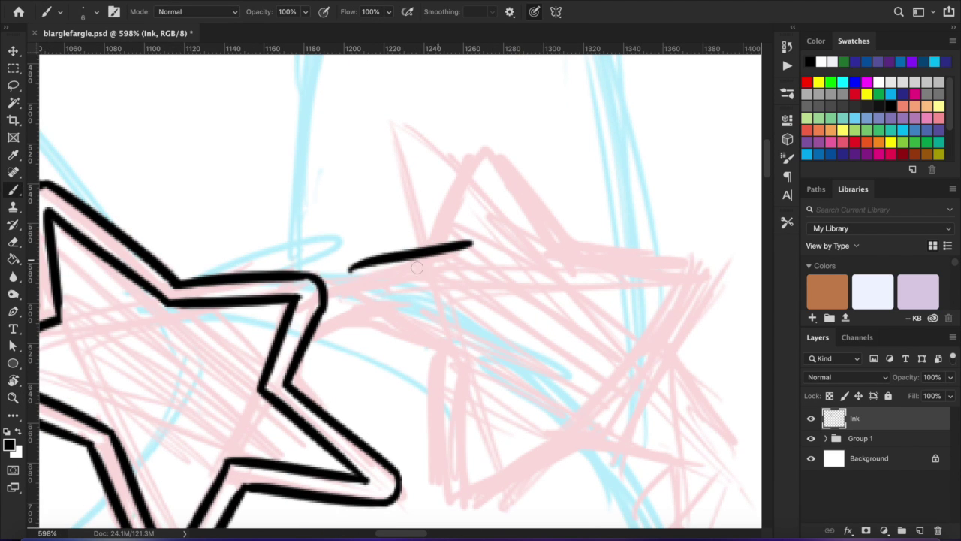
{"action": "left_click_drag", "start_coordinate": [449, 363], "coordinate": [430, 479]}
{"action": "left_click_drag", "start_coordinate": [449, 359], "coordinate": [439, 248]}
{"action": "left_click_drag", "start_coordinate": [450, 376], "coordinate": [568, 321]}
{"action": "left_click_drag", "start_coordinate": [578, 320], "coordinate": [453, 383]}
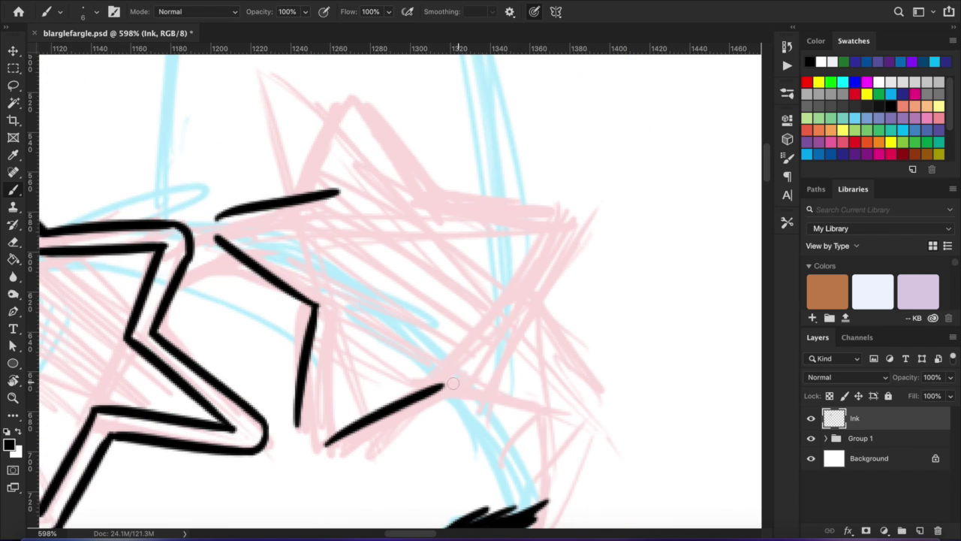
{"action": "left_click_drag", "start_coordinate": [527, 298], "coordinate": [587, 401]}
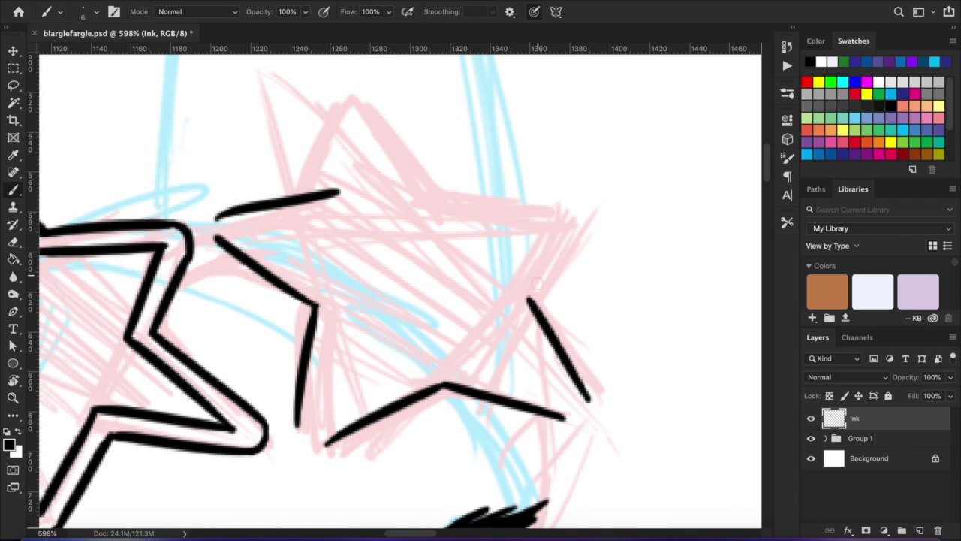
- Ink the remaining edges of the second star and join its five points with rounded tips
{"action": "left_click_drag", "start_coordinate": [527, 298], "coordinate": [579, 233]}
{"action": "left_click_drag", "start_coordinate": [310, 150], "coordinate": [324, 223]}
{"action": "mouse_move", "coordinate": [399, 158]}
{"action": "left_mouse_down"}
{"action": "mouse_move", "coordinate": [477, 270]}
{"action": "mouse_move", "coordinate": [406, 220]}
{"action": "mouse_move", "coordinate": [416, 135]}
{"action": "left_mouse_up"}
{"action": "key", "text": "r"}
{"action": "key", "text": "b"}
{"action": "scroll", "coordinate": [274, 314], "scroll_direction": "down", "scroll_amount": 5}
{"action": "scroll", "coordinate": [365, 375], "scroll_direction": "up", "scroll_amount": 8}
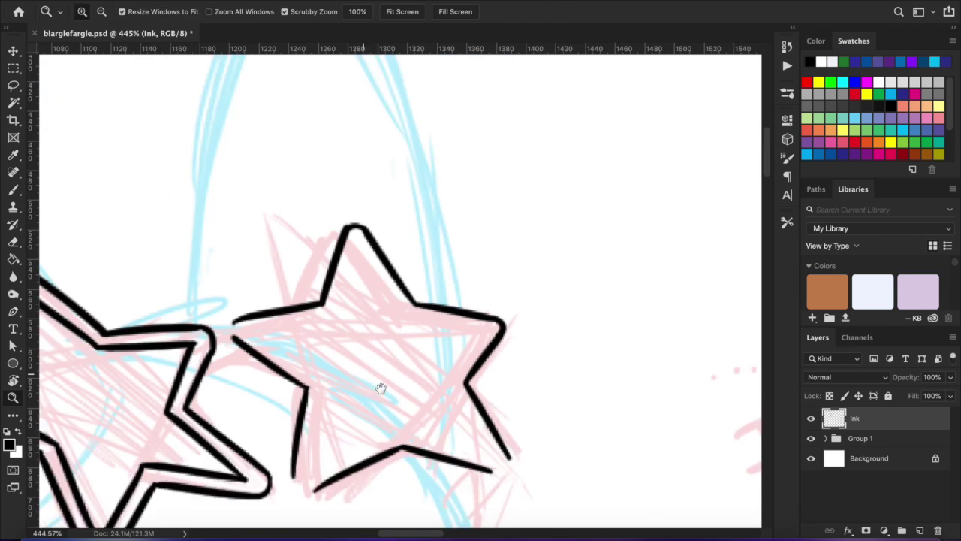
{"action": "left_click_drag", "start_coordinate": [302, 437], "coordinate": [353, 473]}
- Handwrite the note "I think that can be better..." beside the second star, then lasso it and move it clear of the artwork
{"action": "scroll", "coordinate": [353, 473], "scroll_direction": "down", "scroll_amount": 5}
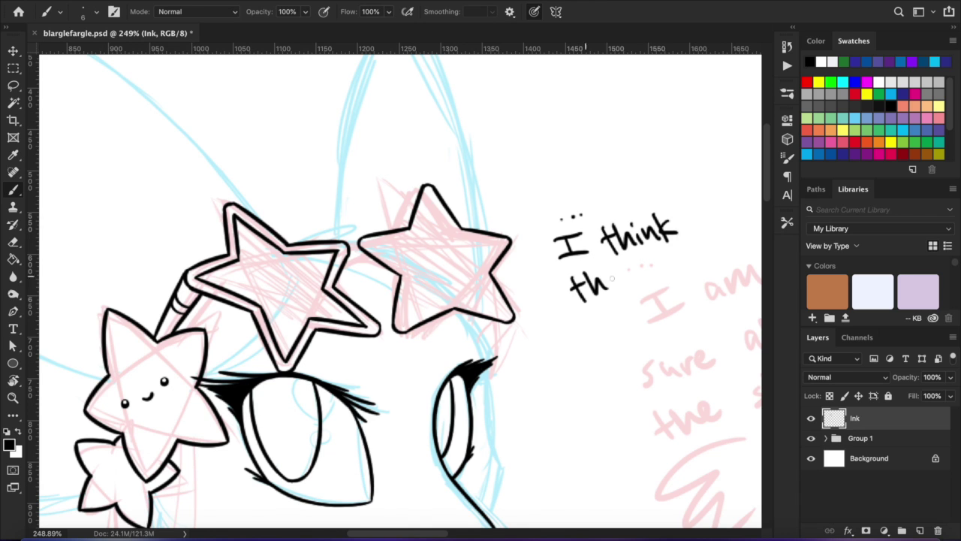
{"action": "left_click_drag", "start_coordinate": [662, 299], "coordinate": [706, 300]}
{"action": "key", "text": "l"}
{"action": "left_click_drag", "start_coordinate": [566, 356], "coordinate": [555, 353]}
{"action": "left_click_drag", "start_coordinate": [581, 271], "coordinate": [641, 114]}
- Lasso the second star and try distorting it to about 87% width with a rotation of about 7.3°
{"action": "left_click_drag", "start_coordinate": [405, 154], "coordinate": [380, 191]}
{"action": "left_click", "coordinate": [142, 0]}
{"action": "left_click", "coordinate": [182, 274]}
{"action": "left_click_drag", "start_coordinate": [451, 147], "coordinate": [448, 146]}
{"action": "left_click_drag", "start_coordinate": [540, 163], "coordinate": [551, 148]}
{"action": "left_click_drag", "start_coordinate": [443, 274], "coordinate": [459, 280]}
{"action": "left_click_drag", "start_coordinate": [538, 141], "coordinate": [576, 165]}
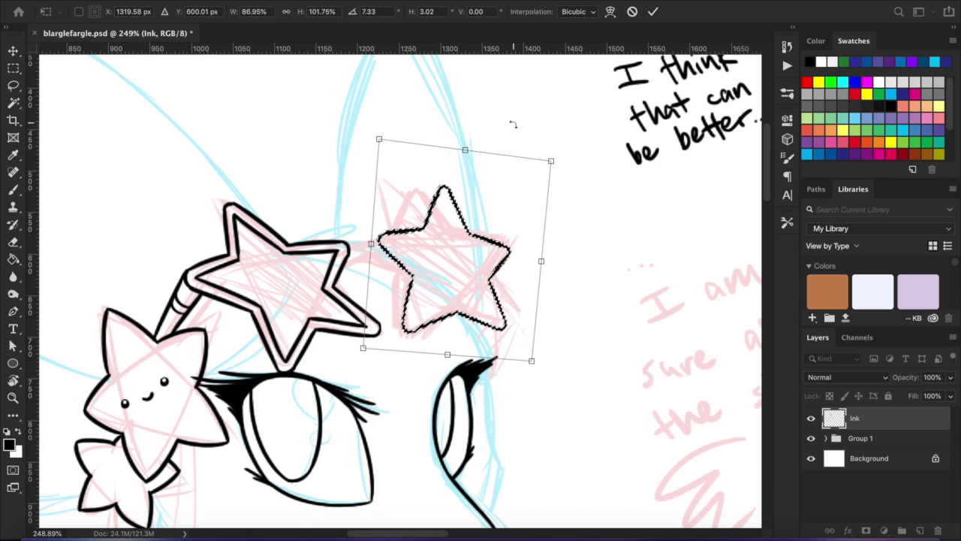
{"action": "left_click", "coordinate": [652, 12]}
- Try a further free transform of the second star, pulling its corners inward
{"action": "key", "text": "ctrl+t"}
{"action": "left_click_drag", "start_coordinate": [551, 343], "coordinate": [536, 337]}
{"action": "left_click_drag", "start_coordinate": [551, 146], "coordinate": [539, 151]}
{"action": "left_click_drag", "start_coordinate": [418, 239], "coordinate": [429, 237]}
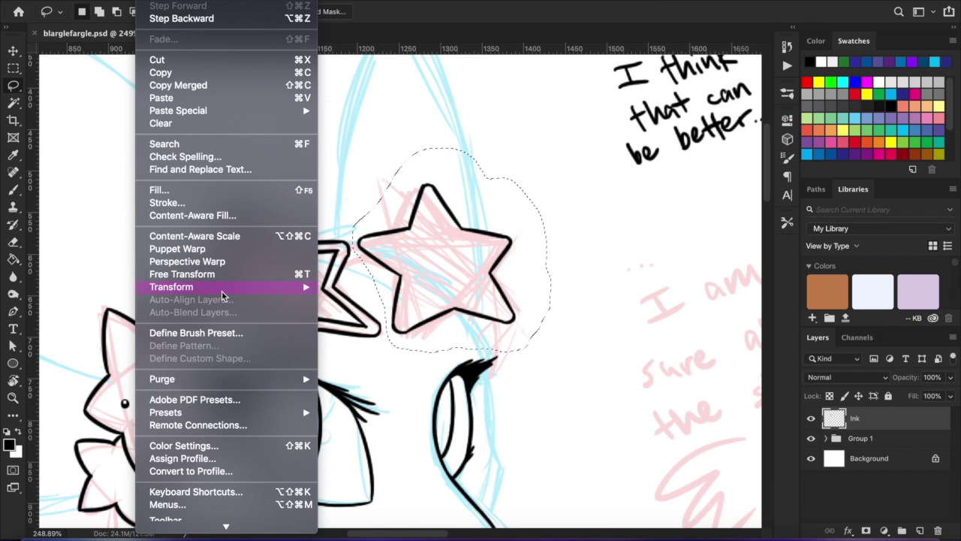
- Skew, narrow and tilt the second star to match the perspective of the face, and apply the transform
{"action": "left_click_drag", "start_coordinate": [454, 248], "coordinate": [452, 241]}
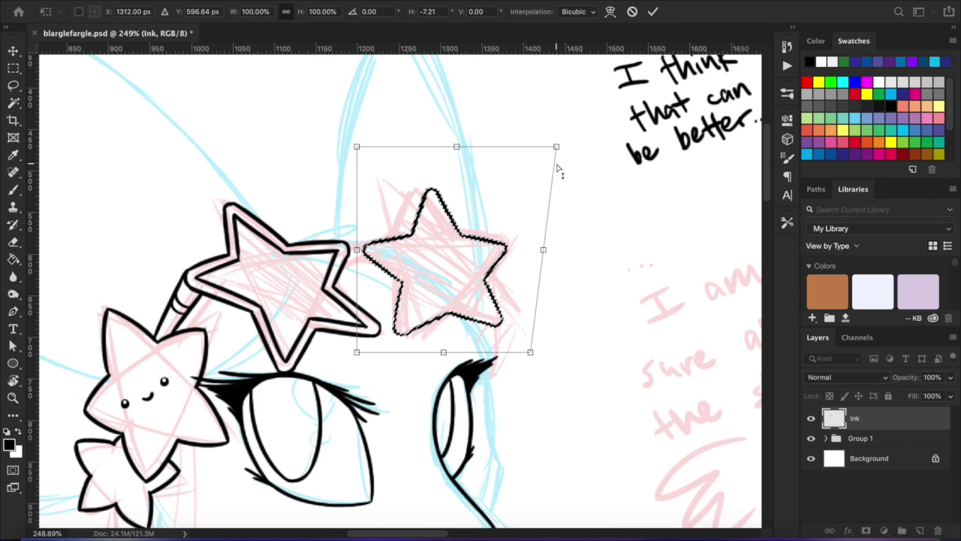
{"action": "left_click_drag", "start_coordinate": [552, 255], "coordinate": [551, 275]}
{"action": "left_click_drag", "start_coordinate": [351, 250], "coordinate": [371, 246]}
{"action": "mouse_move", "coordinate": [451, 365]}
{"action": "left_mouse_down"}
{"action": "mouse_move", "coordinate": [440, 338]}
{"action": "mouse_move", "coordinate": [455, 361]}
{"action": "left_mouse_up"}
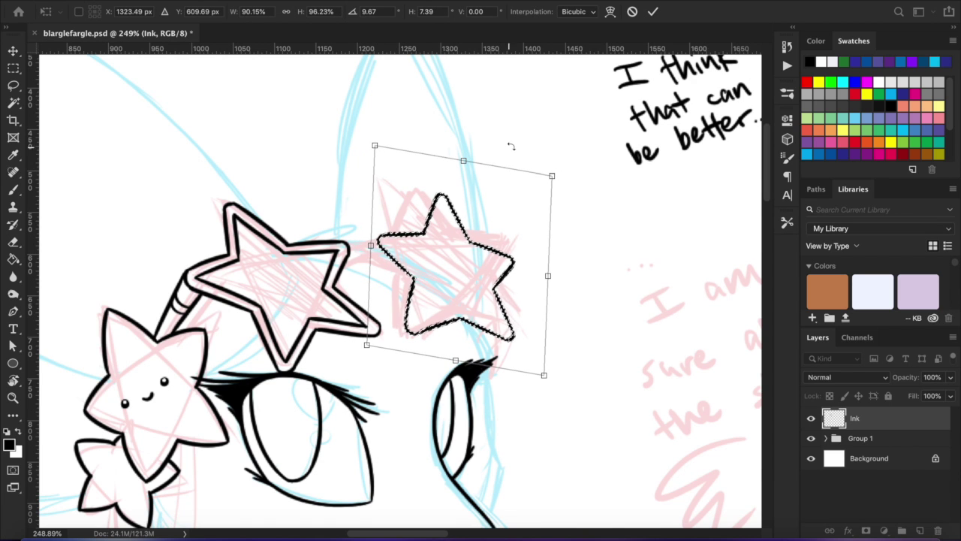
{"action": "left_click_drag", "start_coordinate": [548, 275], "coordinate": [552, 259]}
{"action": "key", "text": "Return"}
- Lasso the handwritten black note beside the second star and delete it
{"action": "scroll", "coordinate": [398, 285], "scroll_direction": "up", "scroll_amount": 2}
{"action": "scroll", "coordinate": [398, 285], "scroll_direction": "left", "scroll_amount": 4}
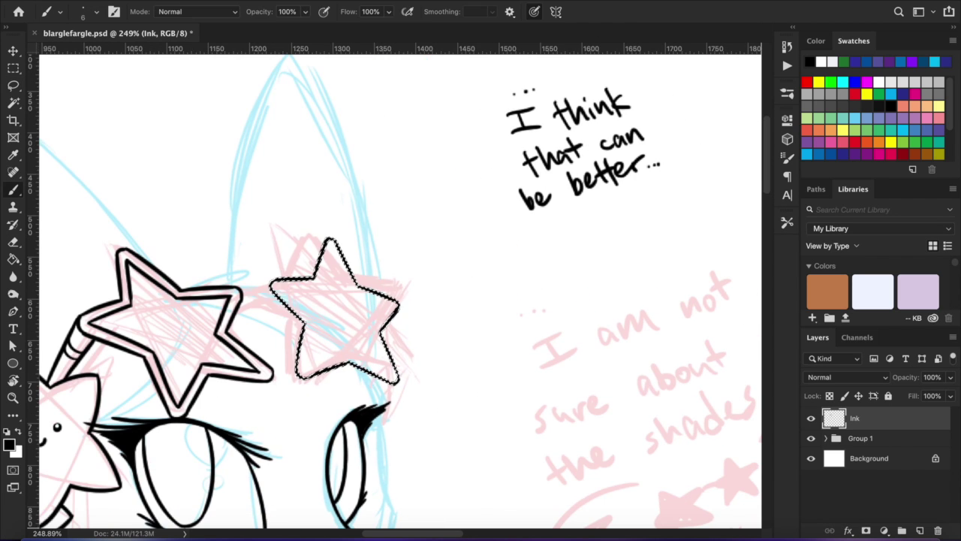
{"action": "left_click_drag", "start_coordinate": [645, 191], "coordinate": [697, 217]}
{"action": "key", "text": "l"}
{"action": "left_click_drag", "start_coordinate": [518, 67], "coordinate": [451, 308]}
{"action": "key", "text": "Delete"}
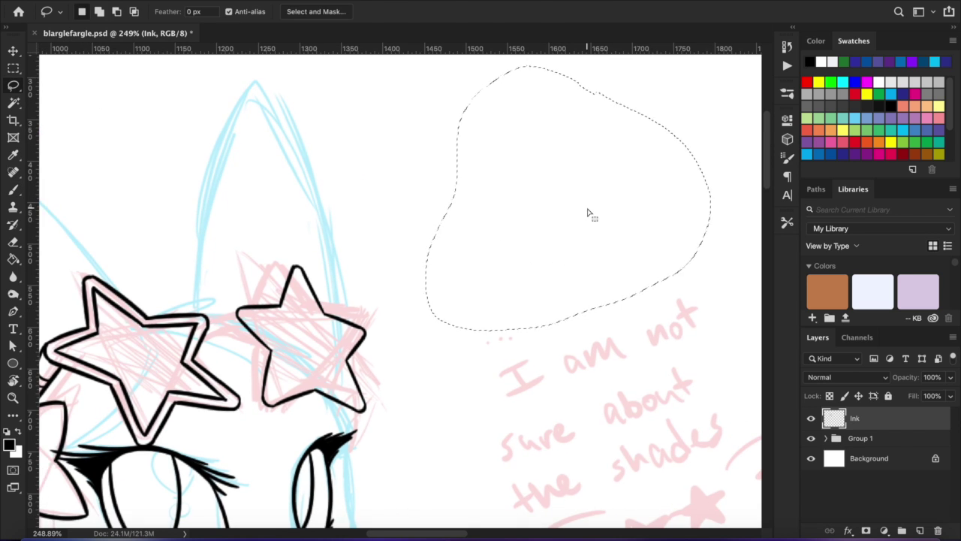
- Lasso the first star's lower point, rotate it about 7.6° and apply the transform
{"action": "key", "text": "b"}
{"action": "scroll", "coordinate": [588, 212], "scroll_direction": "down", "scroll_amount": 3}
{"action": "scroll", "coordinate": [587, 213], "scroll_direction": "left", "scroll_amount": 5}
{"action": "key", "text": "l"}
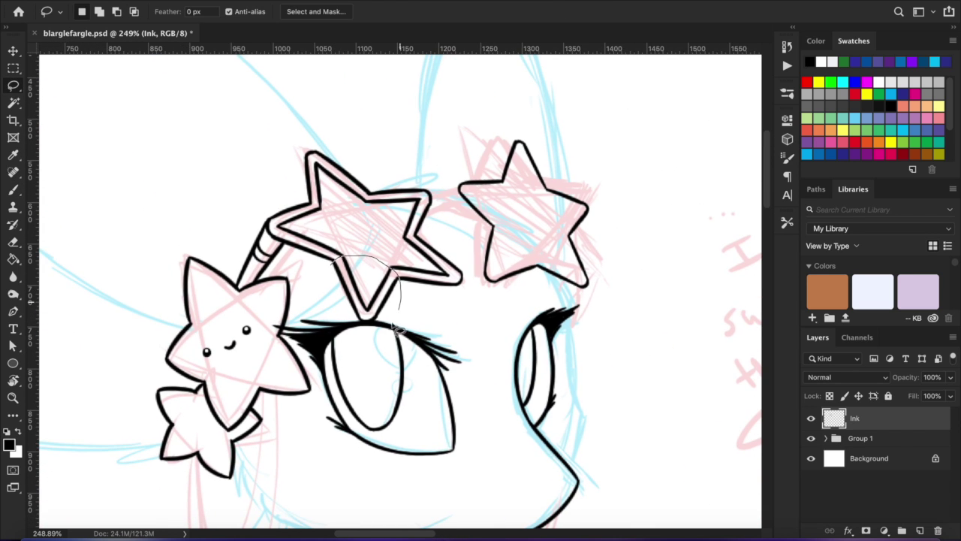
{"action": "mouse_move", "coordinate": [373, 351]}
{"action": "left_mouse_down"}
{"action": "mouse_move", "coordinate": [352, 285]}
{"action": "mouse_move", "coordinate": [389, 281]}
{"action": "mouse_move", "coordinate": [382, 300]}
{"action": "mouse_move", "coordinate": [406, 186]}
{"action": "left_mouse_up"}
{"action": "key", "text": "ctrl+t"}
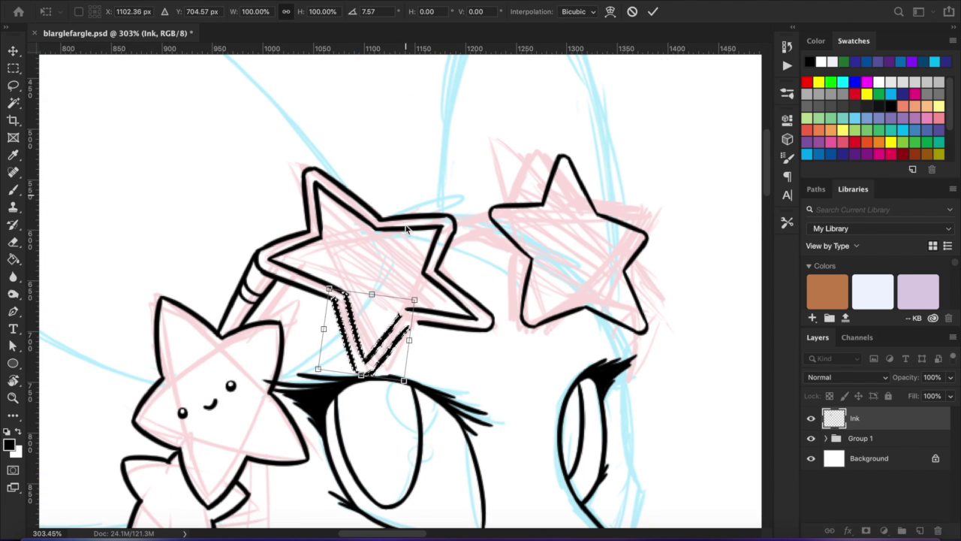
{"action": "key", "text": "Return"}
- Clean up and redraw the broken lines where the rotated lower point meets the first star
{"action": "scroll", "coordinate": [454, 323], "scroll_direction": "up", "scroll_amount": 5}
{"action": "key", "text": "b"}
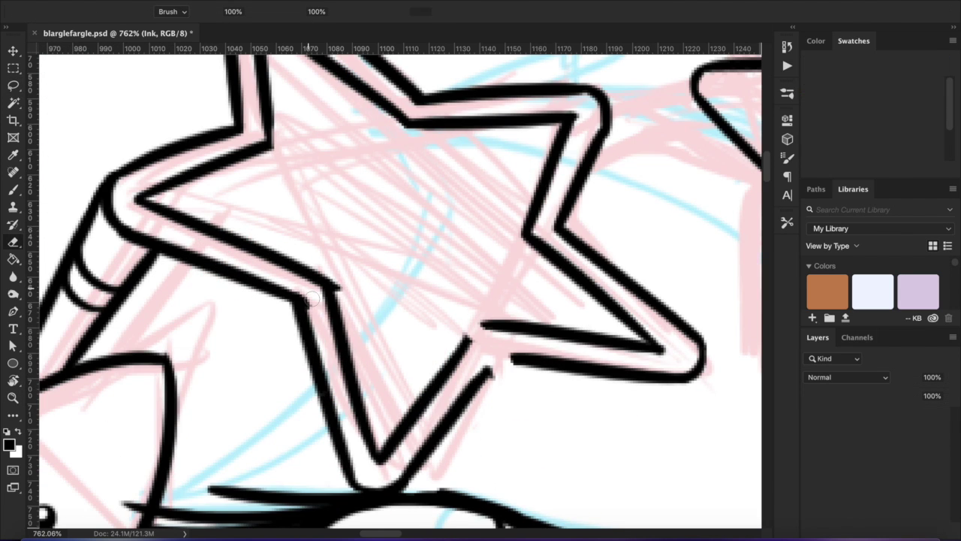
{"action": "scroll", "coordinate": [509, 358], "scroll_direction": "down", "scroll_amount": 5}
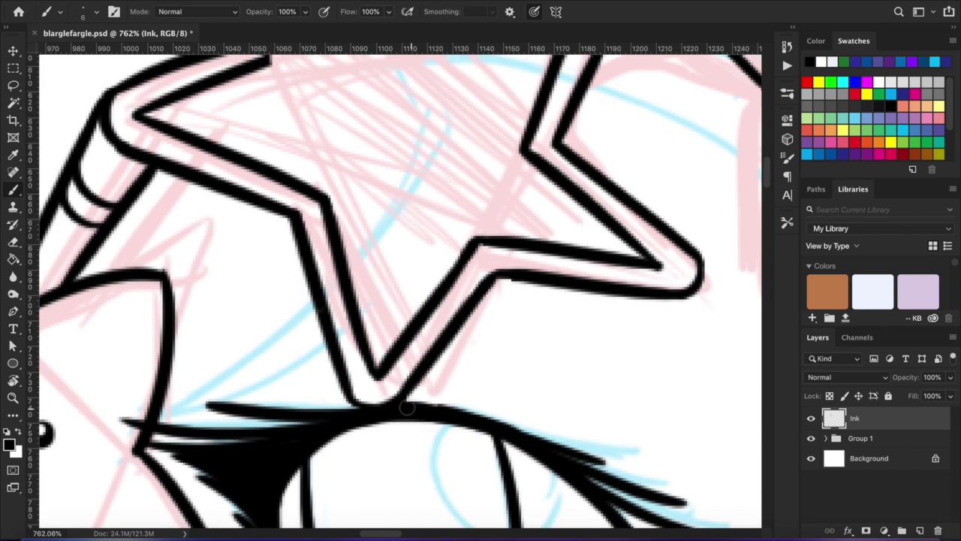
- Place small guide dots inside the points and corners of the second star for its inner border
{"action": "scroll", "coordinate": [451, 338], "scroll_direction": "right", "scroll_amount": 10}
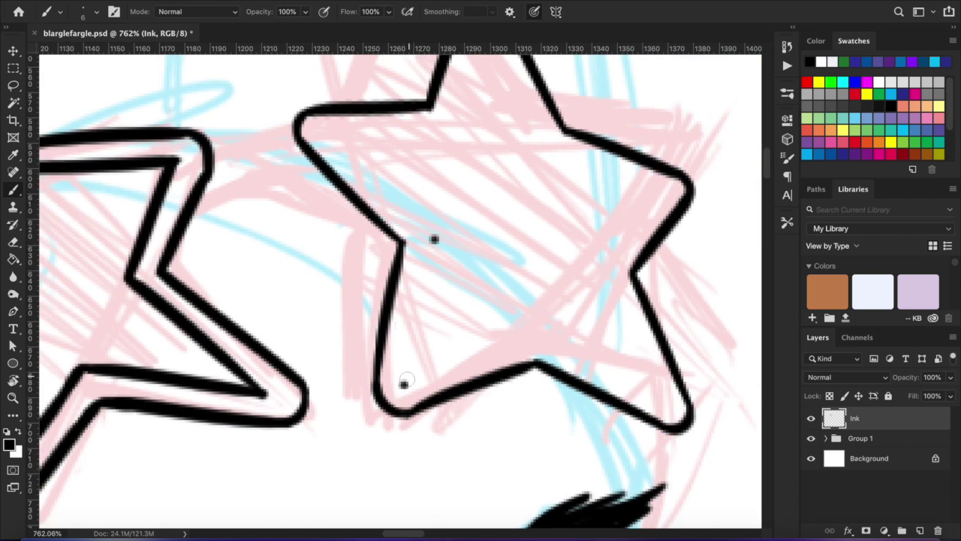
{"action": "left_click_drag", "start_coordinate": [365, 132], "coordinate": [383, 219]}
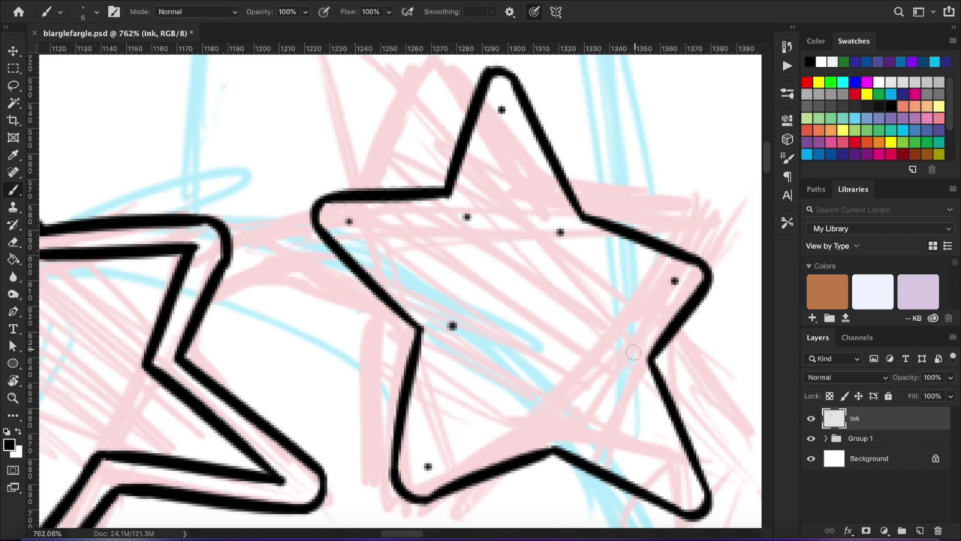
{"action": "scroll", "coordinate": [639, 328], "scroll_direction": "down", "scroll_amount": 3}
{"action": "scroll", "coordinate": [623, 360], "scroll_direction": "right", "scroll_amount": 2}
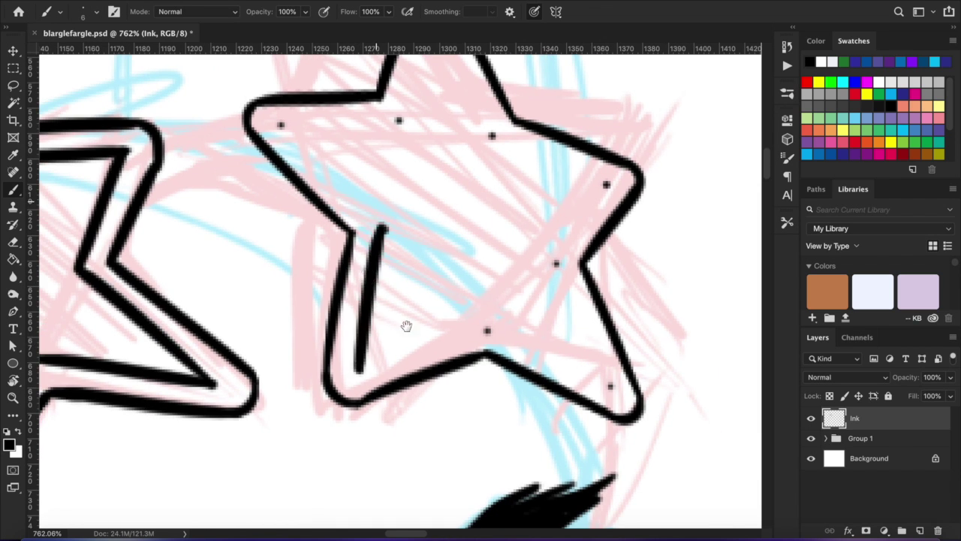
- Ink the second star's inner border through the guide dots, rotating the canvas to suit the strokes
{"action": "scroll", "coordinate": [377, 202], "scroll_direction": "left", "scroll_amount": 3}
{"action": "mouse_move", "coordinate": [377, 203]}
{"action": "left_mouse_down"}
{"action": "mouse_move", "coordinate": [345, 285]}
{"action": "mouse_move", "coordinate": [310, 273]}
{"action": "mouse_move", "coordinate": [347, 250]}
{"action": "left_mouse_up"}
{"action": "scroll", "coordinate": [330, 303], "scroll_direction": "left", "scroll_amount": 5}
{"action": "key", "text": "r"}
{"action": "scroll", "coordinate": [375, 300], "scroll_direction": "up", "scroll_amount": 3}
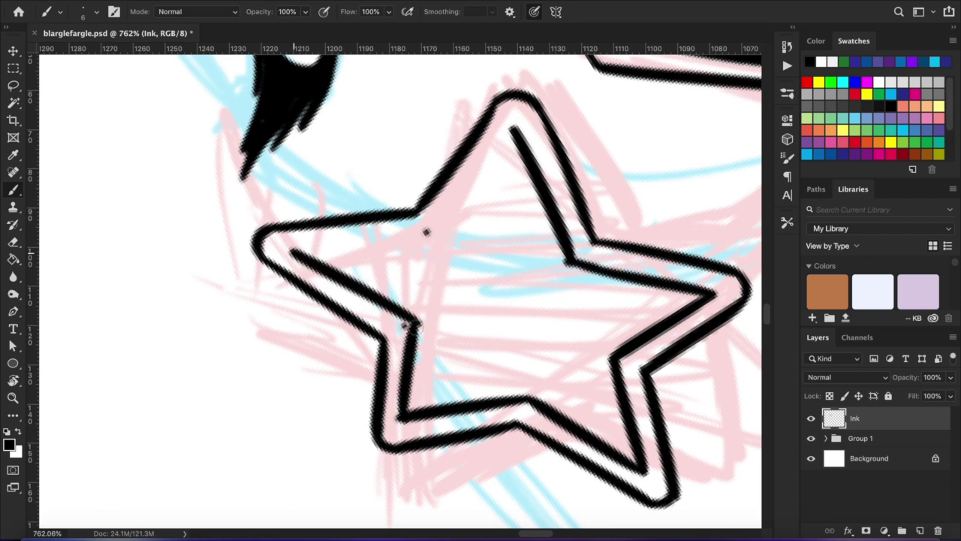
- Complete the second star's inner border and ink the curved double-line bridge joining the two star frames
{"action": "scroll", "coordinate": [415, 308], "scroll_direction": "up", "scroll_amount": 2}
{"action": "key", "text": "r"}
{"action": "mouse_move", "coordinate": [414, 309]}
{"action": "left_mouse_down"}
{"action": "mouse_move", "coordinate": [402, 384]}
{"action": "mouse_move", "coordinate": [387, 334]}
{"action": "left_mouse_up"}
{"action": "key", "text": "r"}
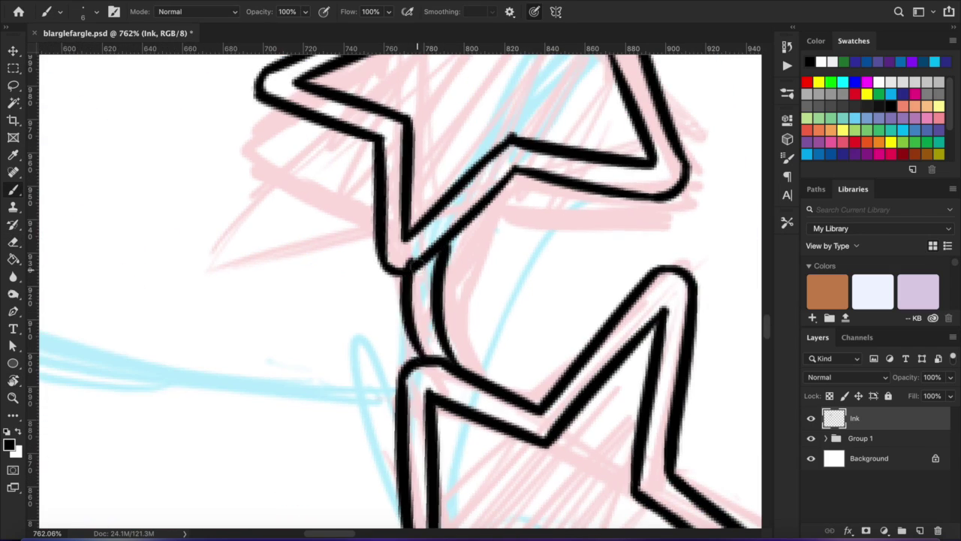
- Ink the short forehead contour between the second star frame and the far eye's lashes
{"action": "scroll", "coordinate": [433, 285], "scroll_direction": "up", "scroll_amount": 5}
{"action": "scroll", "coordinate": [425, 337], "scroll_direction": "down", "scroll_amount": 3}
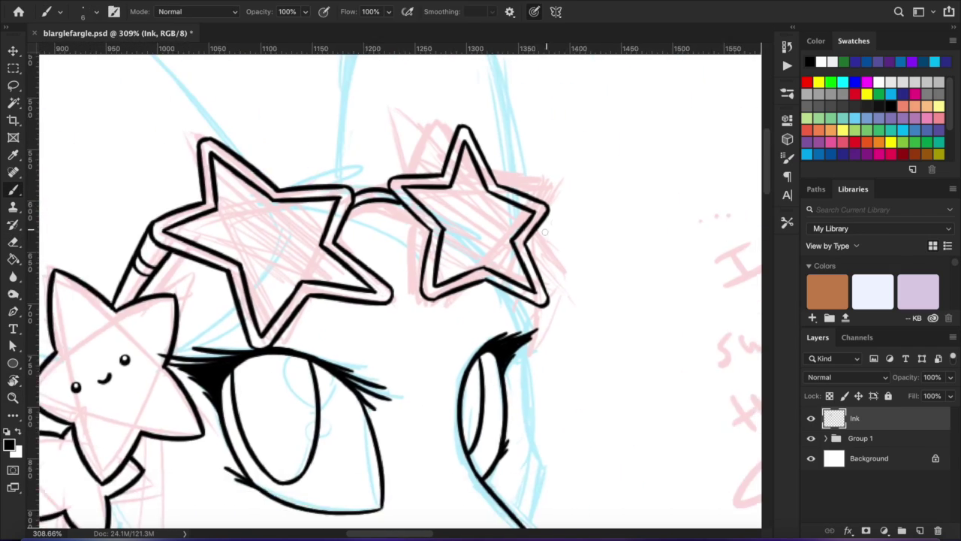
{"action": "scroll", "coordinate": [520, 251], "scroll_direction": "down", "scroll_amount": 3}
{"action": "key", "text": "r"}
{"action": "left_click_drag", "start_coordinate": [521, 251], "coordinate": [307, 307]}
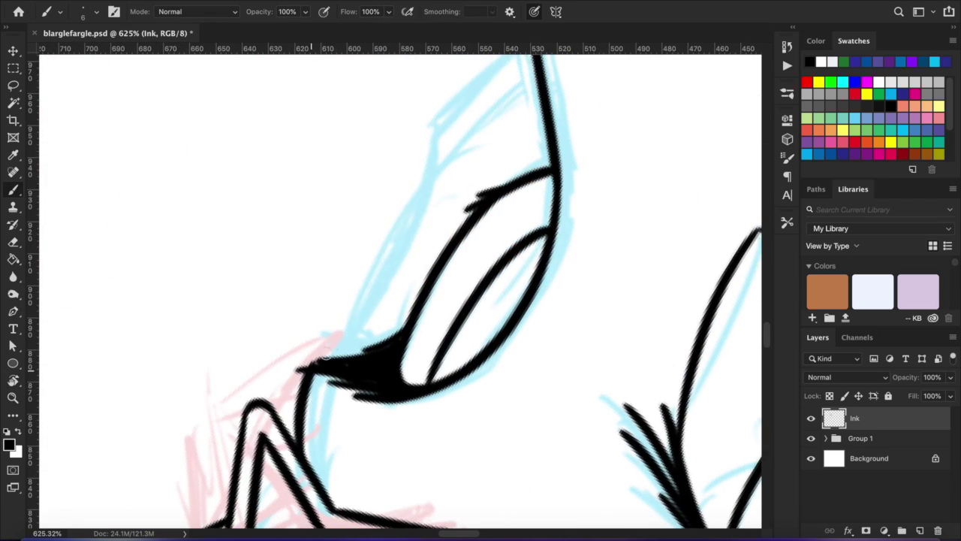
- Ink the face contour around the muzzle and chin and back along the jaw
{"action": "scroll", "coordinate": [420, 250], "scroll_direction": "up", "scroll_amount": 3}
{"action": "left_click_drag", "start_coordinate": [414, 249], "coordinate": [529, 128]}
{"action": "scroll", "coordinate": [461, 309], "scroll_direction": "down", "scroll_amount": 3}
{"action": "scroll", "coordinate": [461, 310], "scroll_direction": "up", "scroll_amount": 3}
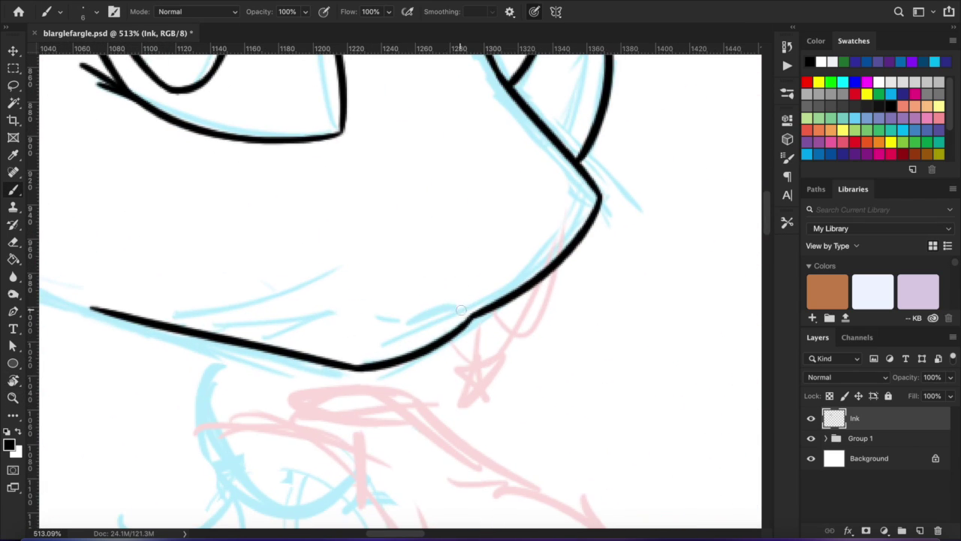
- Ink the small mouth with its fang and the first curved fur lines around the jaw and chest
{"action": "scroll", "coordinate": [381, 347], "scroll_direction": "up", "scroll_amount": 1}
{"action": "left_click_drag", "start_coordinate": [277, 367], "coordinate": [317, 423]}
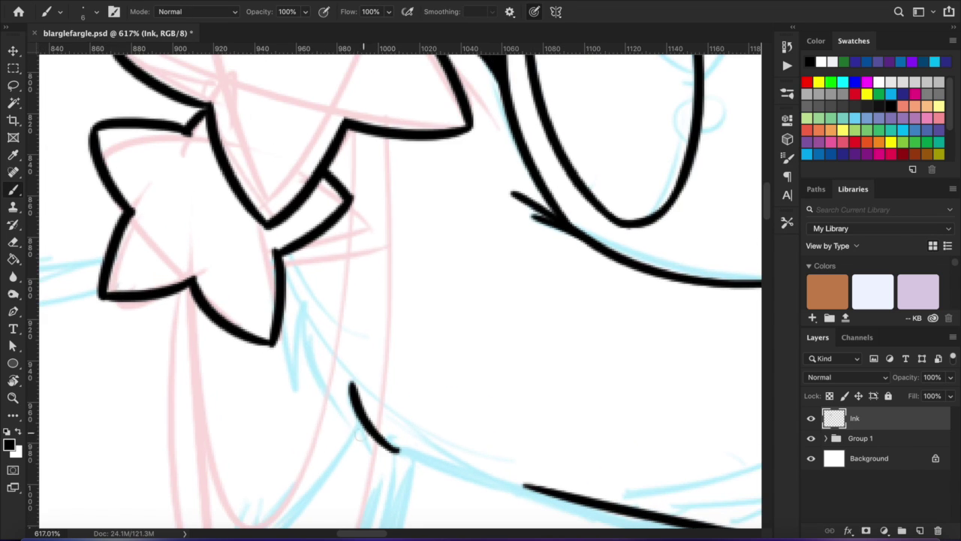
{"action": "scroll", "coordinate": [284, 306], "scroll_direction": "down", "scroll_amount": 3}
{"action": "scroll", "coordinate": [284, 306], "scroll_direction": "right", "scroll_amount": 3}
{"action": "scroll", "coordinate": [375, 253], "scroll_direction": "left", "scroll_amount": 5}
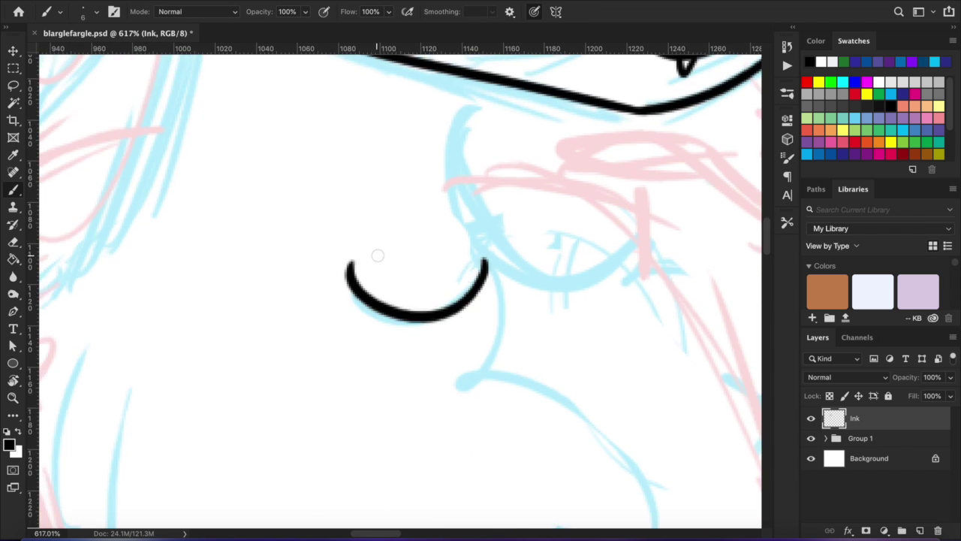
- Ink the far side of the chest fur with its pointed tufts over the blue sketch
{"action": "key", "text": "r"}
{"action": "left_click_drag", "start_coordinate": [393, 268], "coordinate": [438, 266]}
{"action": "scroll", "coordinate": [438, 266], "scroll_direction": "up", "scroll_amount": 3}
{"action": "scroll", "coordinate": [340, 318], "scroll_direction": "right", "scroll_amount": 5}
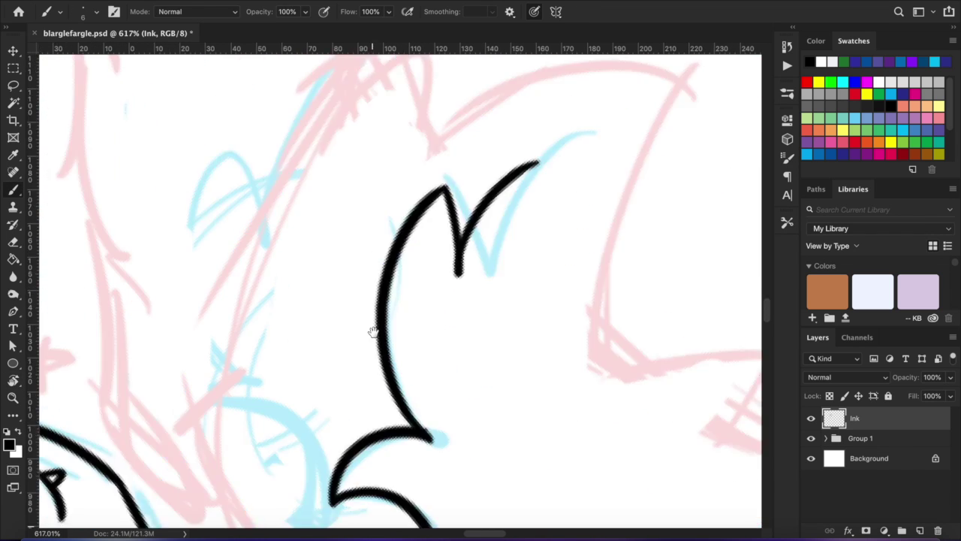
- Ink the rounded curve from the jaw down under the chin, redoing the first stroke
{"action": "scroll", "coordinate": [429, 275], "scroll_direction": "down", "scroll_amount": 3}
{"action": "left_click_drag", "start_coordinate": [319, 219], "coordinate": [504, 279]}
{"action": "key", "text": "ctrl+z"}
{"action": "left_click_drag", "start_coordinate": [349, 136], "coordinate": [347, 300]}
{"action": "left_click_drag", "start_coordinate": [470, 278], "coordinate": [491, 327]}
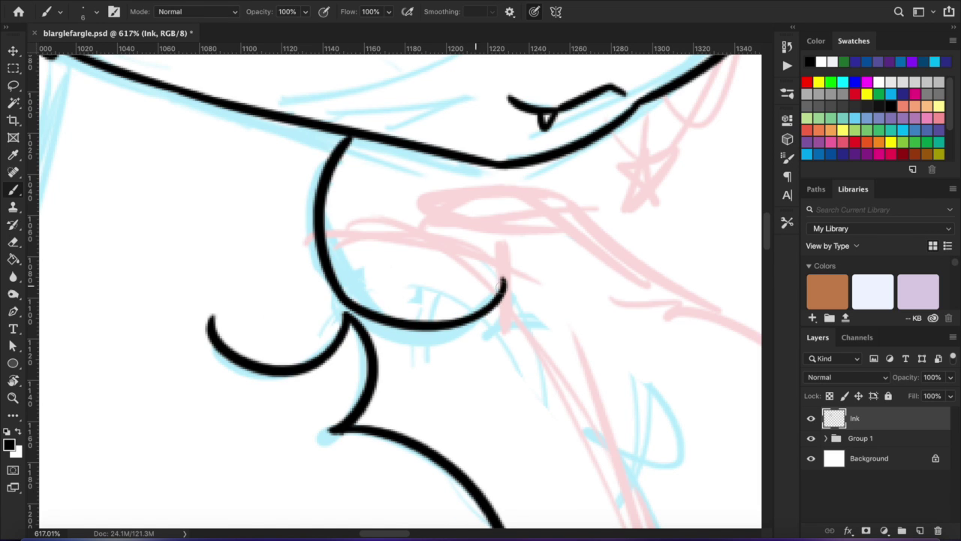
- Ink the jagged lower edge of the chest fluff over the pink sketch lines
{"action": "scroll", "coordinate": [451, 300], "scroll_direction": "down", "scroll_amount": 3}
{"action": "scroll", "coordinate": [396, 315], "scroll_direction": "down", "scroll_amount": 5}
{"action": "scroll", "coordinate": [396, 316], "scroll_direction": "up", "scroll_amount": 3}
{"action": "left_click_drag", "start_coordinate": [300, 207], "coordinate": [472, 479]}
{"action": "left_click_drag", "start_coordinate": [256, 268], "coordinate": [456, 238]}
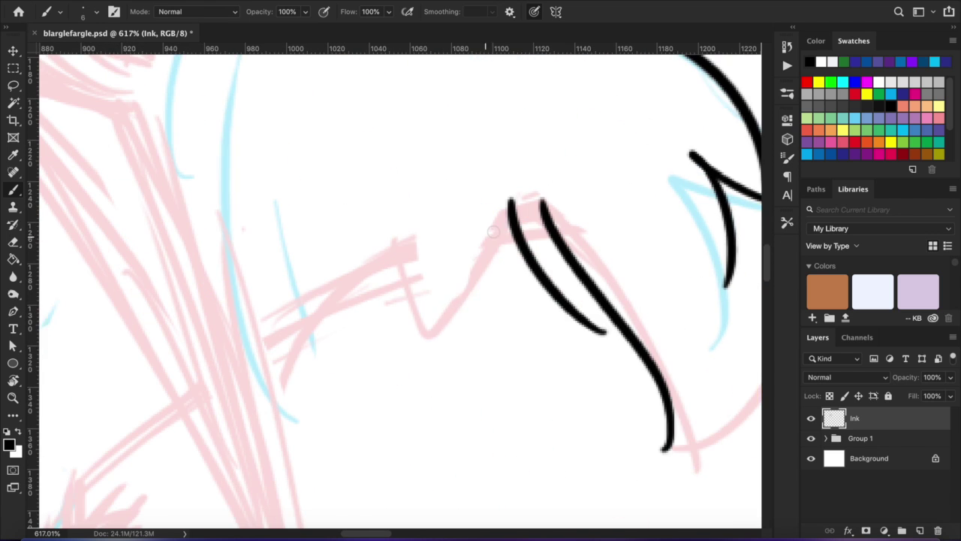
{"action": "left_click_drag", "start_coordinate": [456, 346], "coordinate": [408, 225]}
{"action": "left_click_drag", "start_coordinate": [371, 294], "coordinate": [418, 283]}
{"action": "left_click_drag", "start_coordinate": [453, 251], "coordinate": [347, 405]}
- Ink the near-side chest fur tufts and the back line of the neck
{"action": "left_click_drag", "start_coordinate": [294, 129], "coordinate": [358, 193]}
{"action": "left_click_drag", "start_coordinate": [350, 113], "coordinate": [308, 390]}
{"action": "left_click_drag", "start_coordinate": [347, 180], "coordinate": [358, 266]}
{"action": "mouse_move", "coordinate": [400, 145]}
{"action": "left_mouse_down"}
{"action": "mouse_move", "coordinate": [422, 266]}
{"action": "mouse_move", "coordinate": [380, 273]}
{"action": "mouse_move", "coordinate": [433, 275]}
{"action": "mouse_move", "coordinate": [347, 382]}
{"action": "left_mouse_up"}
{"action": "mouse_move", "coordinate": [451, 489]}
{"action": "left_mouse_down"}
{"action": "mouse_move", "coordinate": [411, 197]}
{"action": "mouse_move", "coordinate": [420, 253]}
{"action": "mouse_move", "coordinate": [405, 300]}
{"action": "left_mouse_up"}
{"action": "left_click_drag", "start_coordinate": [210, 247], "coordinate": [417, 367]}
{"action": "left_click_drag", "start_coordinate": [321, 239], "coordinate": [360, 353]}
{"action": "mouse_move", "coordinate": [419, 368]}
{"action": "left_mouse_down"}
{"action": "mouse_move", "coordinate": [160, 328]}
{"action": "mouse_move", "coordinate": [132, 335]}
{"action": "left_mouse_up"}
- Ink the curved inner edge and long lower edge of the collar behind the neck, undoing and redrawing misplaced strokes
{"action": "scroll", "coordinate": [419, 189], "scroll_direction": "down", "scroll_amount": 5}
{"action": "left_click_drag", "start_coordinate": [177, 366], "coordinate": [368, 234]}
{"action": "key", "text": "ctrl+z"}
{"action": "key", "text": "ctrl+z"}
{"action": "key", "text": "ctrl+z"}
{"action": "mouse_move", "coordinate": [330, 283]}
{"action": "left_mouse_down"}
{"action": "mouse_move", "coordinate": [389, 396]}
{"action": "mouse_move", "coordinate": [287, 386]}
{"action": "left_mouse_up"}
{"action": "left_click_drag", "start_coordinate": [304, 295], "coordinate": [401, 337]}
{"action": "left_click_drag", "start_coordinate": [444, 276], "coordinate": [371, 414]}
{"action": "key", "text": "ctrl+z"}
{"action": "key", "text": "ctrl+z"}
{"action": "left_click_drag", "start_coordinate": [492, 162], "coordinate": [373, 417]}
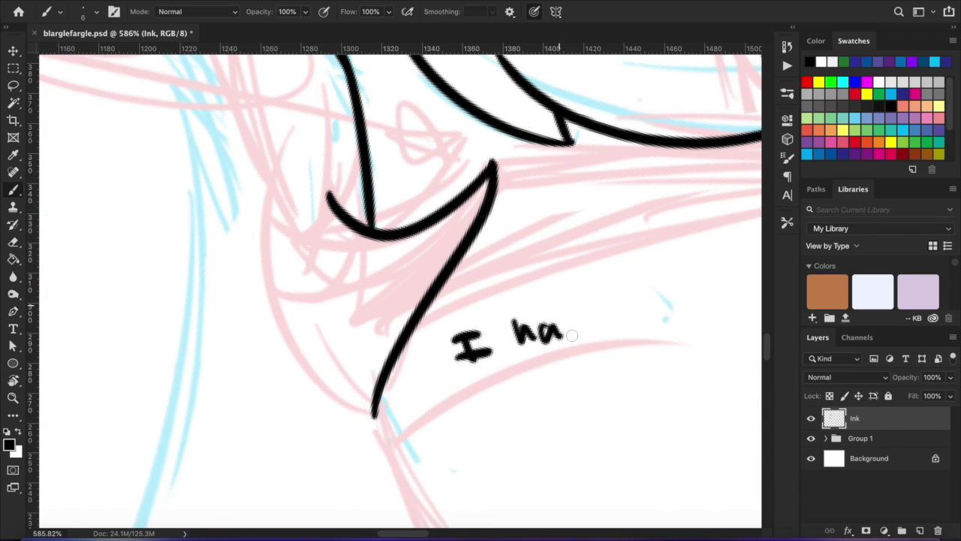
- Handwrite a short note about inking beside the collar and undo its strokes
{"action": "key", "text": "ctrl+z"}
{"action": "key", "text": "ctrl+z"}
{"action": "key", "text": "ctrl+z"}
{"action": "key", "text": "ctrl+z"}
{"action": "key", "text": "ctrl+z"}
{"action": "key", "text": "ctrl+z"}
{"action": "key", "text": "ctrl+z"}
{"action": "key", "text": "ctrl+z"}
{"action": "key", "text": "ctrl+z"}
{"action": "key", "text": "ctrl+z"}
{"action": "key", "text": "ctrl+z"}
{"action": "key", "text": "ctrl+z"}
{"action": "key", "text": "ctrl+z"}
{"action": "key", "text": "ctrl+z"}
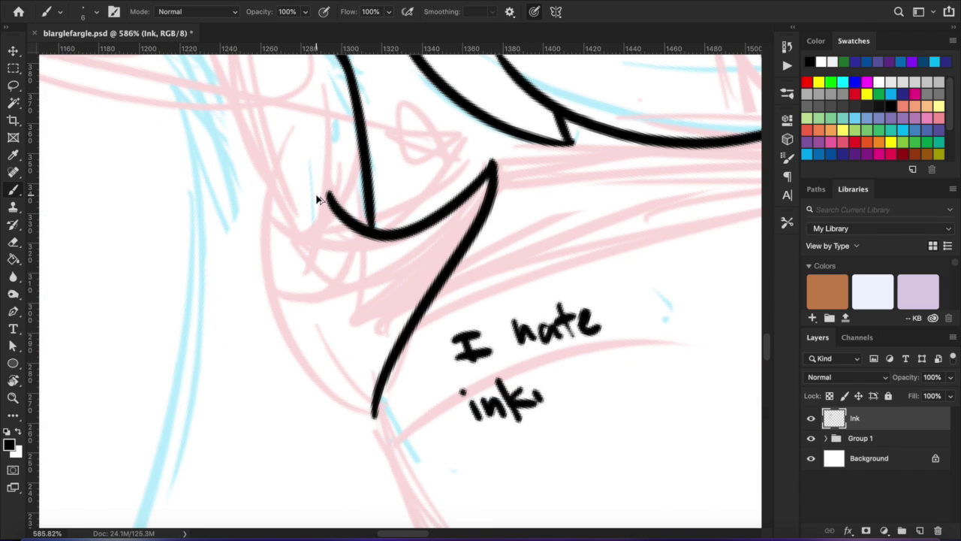
- Ink the collar's upper curve up to the back of the neck, undoing and redrawing the stroke
{"action": "scroll", "coordinate": [301, 301], "scroll_direction": "left", "scroll_amount": 10}
{"action": "scroll", "coordinate": [382, 226], "scroll_direction": "down", "scroll_amount": 3}
{"action": "left_click_drag", "start_coordinate": [319, 226], "coordinate": [503, 154]}
{"action": "key", "text": "ctrl+z"}
{"action": "left_click_drag", "start_coordinate": [316, 242], "coordinate": [507, 144]}
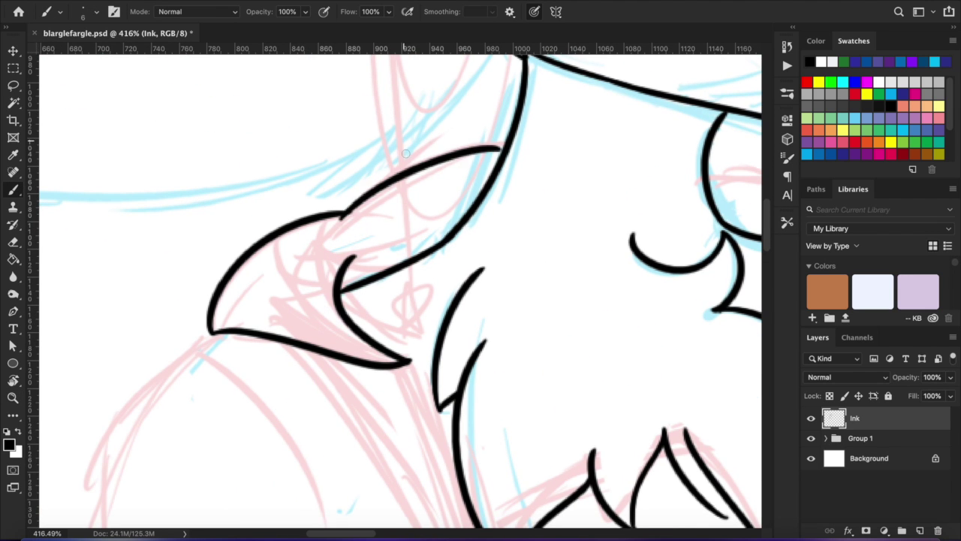
{"action": "key", "text": "ctrl+z"}
- Ink the far collar curve and its inner fold beneath the chin
{"action": "scroll", "coordinate": [373, 251], "scroll_direction": "right", "scroll_amount": 10}
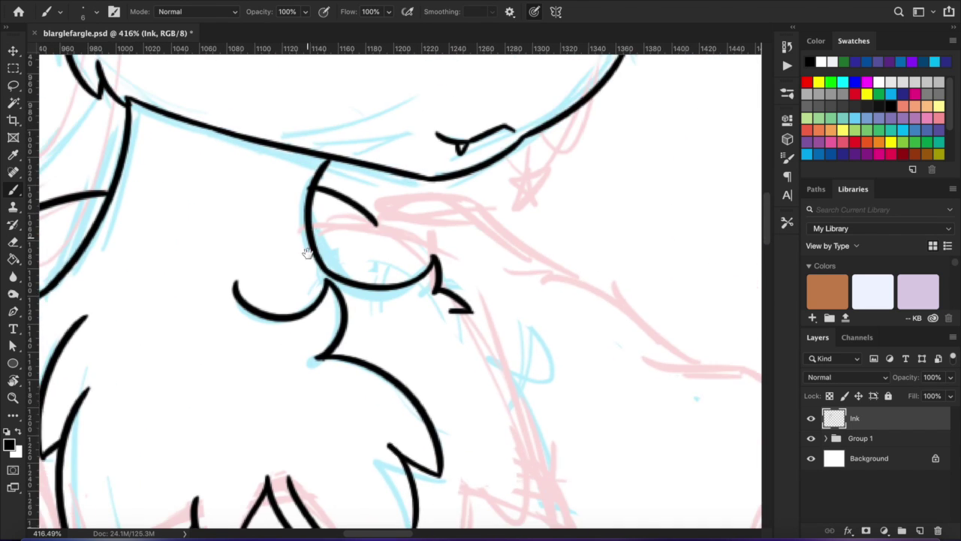
{"action": "left_click_drag", "start_coordinate": [307, 253], "coordinate": [410, 229]}
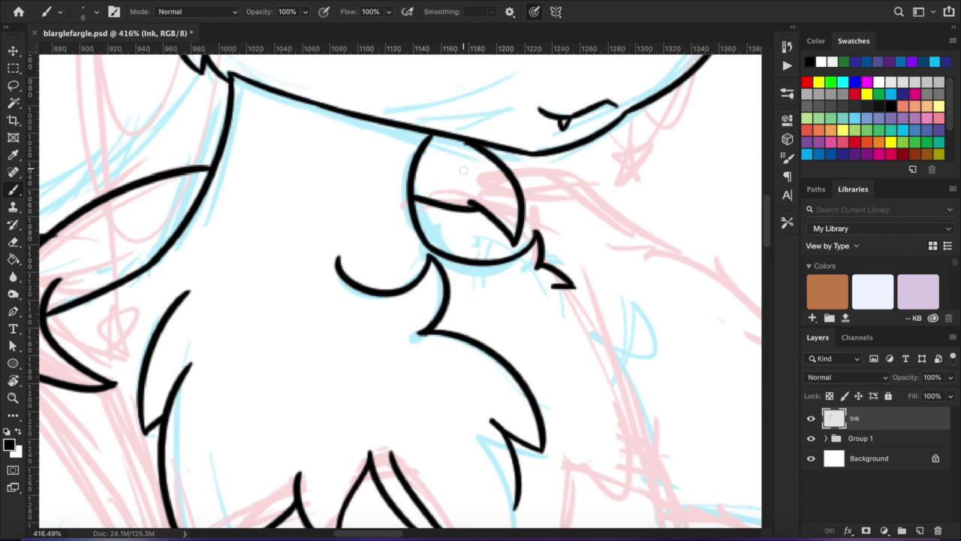
- Ink two long, nearly parallel lines from the collar down the jacket's front edge to the small sketched star
{"action": "scroll", "coordinate": [450, 208], "scroll_direction": "down", "scroll_amount": 3}
{"action": "key", "text": "z"}
{"action": "mouse_move", "coordinate": [450, 208]}
{"action": "left_mouse_down"}
{"action": "mouse_move", "coordinate": [413, 193]}
{"action": "mouse_move", "coordinate": [355, 329]}
{"action": "left_mouse_up"}
{"action": "scroll", "coordinate": [355, 330], "scroll_direction": "down", "scroll_amount": 1}
{"action": "key", "text": "b"}
{"action": "mouse_move", "coordinate": [466, 67]}
{"action": "left_mouse_down"}
{"action": "mouse_move", "coordinate": [390, 225]}
{"action": "mouse_move", "coordinate": [323, 428]}
{"action": "left_mouse_up"}
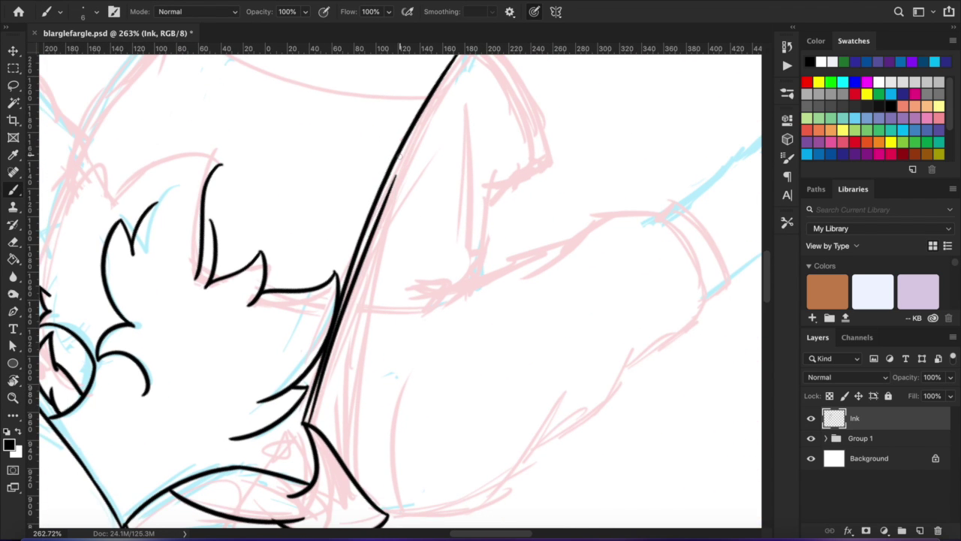
{"action": "scroll", "coordinate": [451, 225], "scroll_direction": "up", "scroll_amount": 2}
{"action": "left_click_drag", "start_coordinate": [444, 120], "coordinate": [319, 390]}
{"action": "scroll", "coordinate": [457, 260], "scroll_direction": "up", "scroll_amount": 5}
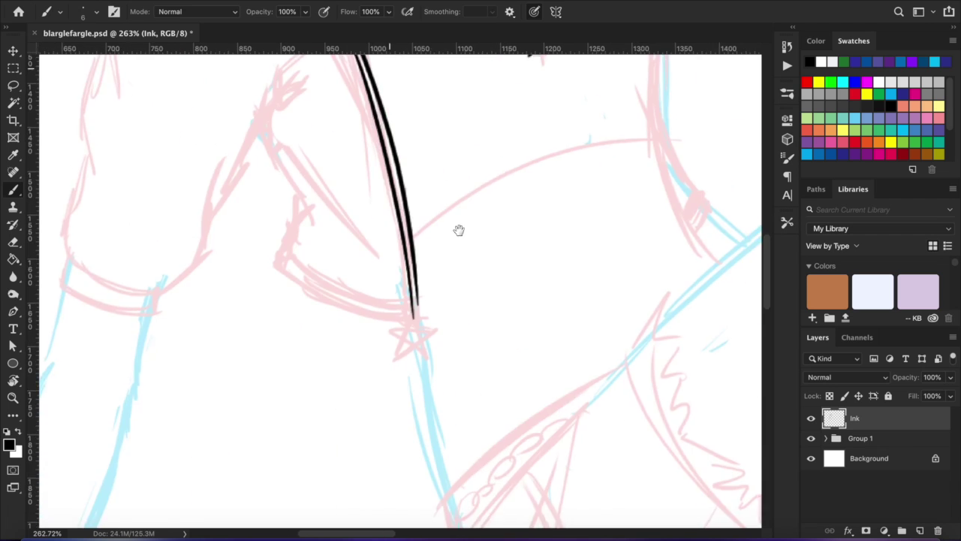
- Ink the near jacket panel's curved bottom hem and its side edge up to the armpit, with a small notch midway
{"action": "mouse_move", "coordinate": [423, 301]}
{"action": "left_mouse_down"}
{"action": "mouse_move", "coordinate": [340, 401]}
{"action": "mouse_move", "coordinate": [639, 72]}
{"action": "mouse_move", "coordinate": [350, 305]}
{"action": "mouse_move", "coordinate": [414, 257]}
{"action": "left_mouse_up"}
{"action": "key", "text": "r"}
{"action": "scroll", "coordinate": [414, 258], "scroll_direction": "down", "scroll_amount": 3}
{"action": "left_click_drag", "start_coordinate": [392, 349], "coordinate": [434, 280]}
{"action": "scroll", "coordinate": [437, 276], "scroll_direction": "up", "scroll_amount": 3}
{"action": "left_click_drag", "start_coordinate": [391, 251], "coordinate": [447, 343]}
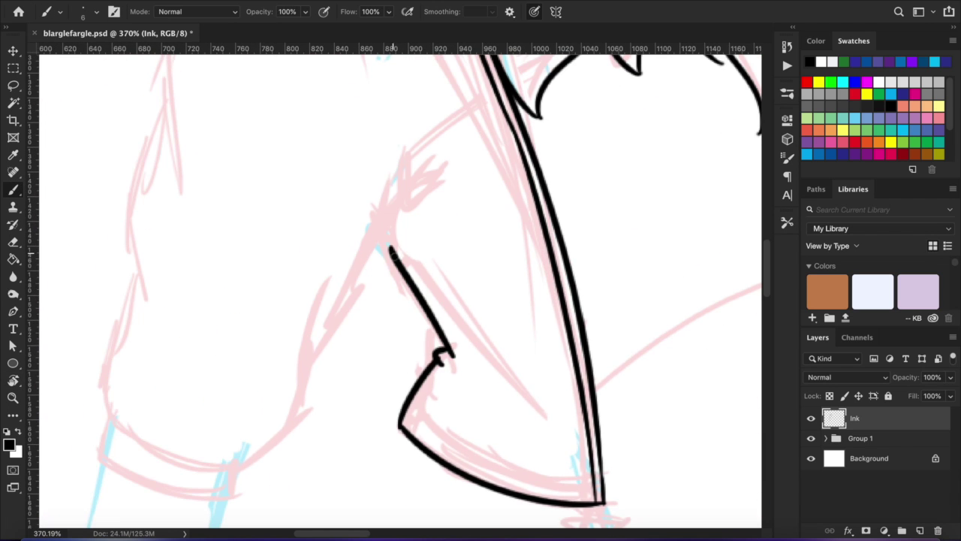
- Ink the near sleeve's puffed lower end and its outer edge up towards the shoulder
{"action": "scroll", "coordinate": [420, 300], "scroll_direction": "left", "scroll_amount": 3}
{"action": "left_click_drag", "start_coordinate": [312, 425], "coordinate": [176, 368]}
{"action": "scroll", "coordinate": [259, 368], "scroll_direction": "up", "scroll_amount": 3}
{"action": "scroll", "coordinate": [259, 369], "scroll_direction": "left", "scroll_amount": 2}
{"action": "mouse_move", "coordinate": [225, 443]}
{"action": "left_mouse_down"}
{"action": "mouse_move", "coordinate": [236, 369]}
{"action": "mouse_move", "coordinate": [259, 404]}
{"action": "left_mouse_up"}
{"action": "scroll", "coordinate": [253, 357], "scroll_direction": "up", "scroll_amount": 3}
{"action": "left_click_drag", "start_coordinate": [289, 203], "coordinate": [272, 409]}
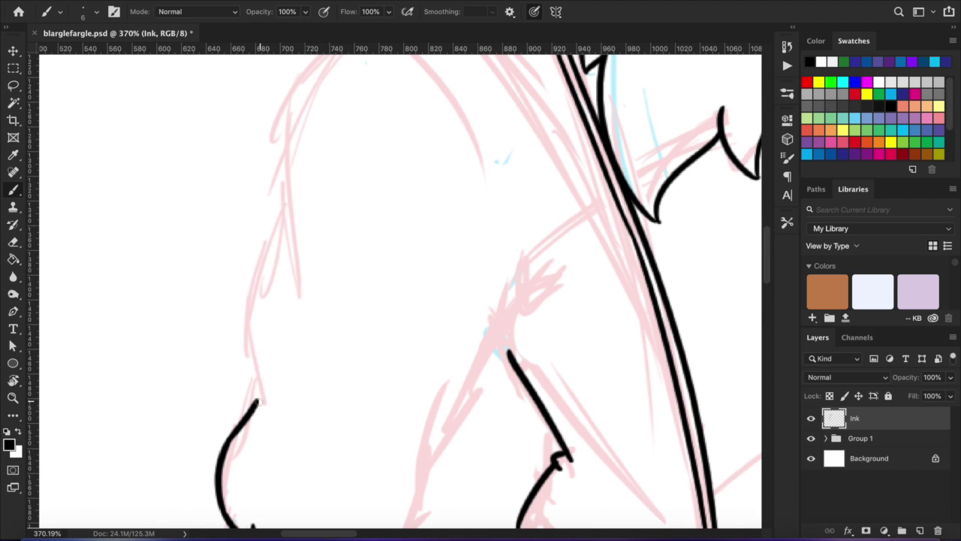
- Ink the near sleeve's rounded shoulder and outer fold, and its inner edge up to the armpit
{"action": "scroll", "coordinate": [274, 435], "scroll_direction": "up", "scroll_amount": 3}
{"action": "scroll", "coordinate": [273, 436], "scroll_direction": "right", "scroll_amount": 1}
{"action": "scroll", "coordinate": [342, 248], "scroll_direction": "down", "scroll_amount": 3}
{"action": "left_click_drag", "start_coordinate": [330, 266], "coordinate": [443, 394]}
{"action": "scroll", "coordinate": [354, 264], "scroll_direction": "right", "scroll_amount": 2}
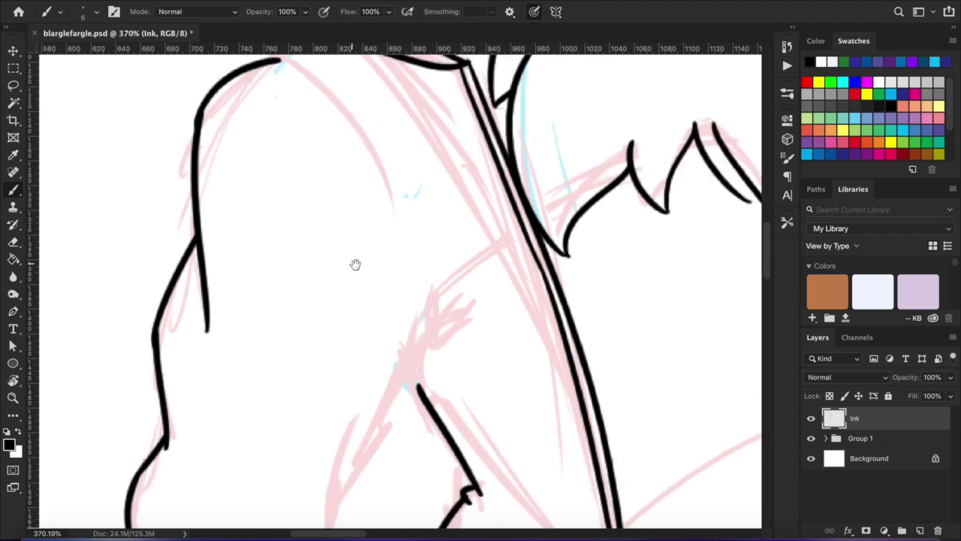
{"action": "scroll", "coordinate": [354, 264], "scroll_direction": "down", "scroll_amount": 3}
{"action": "left_click_drag", "start_coordinate": [264, 474], "coordinate": [337, 403]}
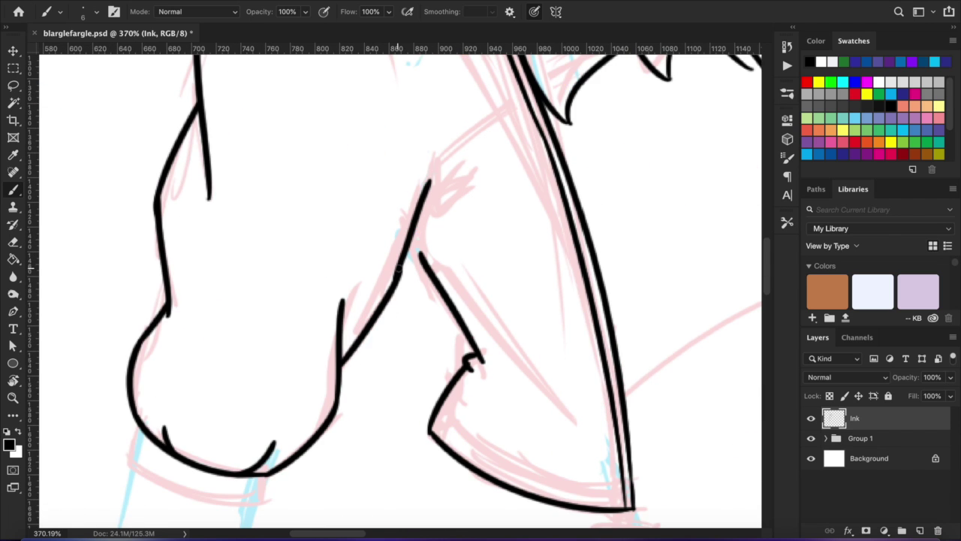
- Ink the armpit creases, the second hem line and the star-shaped pull at the end of the jacket's front edge
{"action": "mouse_move", "coordinate": [422, 255]}
{"action": "left_mouse_down"}
{"action": "mouse_move", "coordinate": [251, 283]}
{"action": "mouse_move", "coordinate": [315, 248]}
{"action": "left_mouse_up"}
{"action": "mouse_move", "coordinate": [389, 135]}
{"action": "left_mouse_down"}
{"action": "mouse_move", "coordinate": [389, 247]}
{"action": "mouse_move", "coordinate": [271, 225]}
{"action": "mouse_move", "coordinate": [328, 391]}
{"action": "left_mouse_up"}
{"action": "left_click_drag", "start_coordinate": [285, 212], "coordinate": [288, 439]}
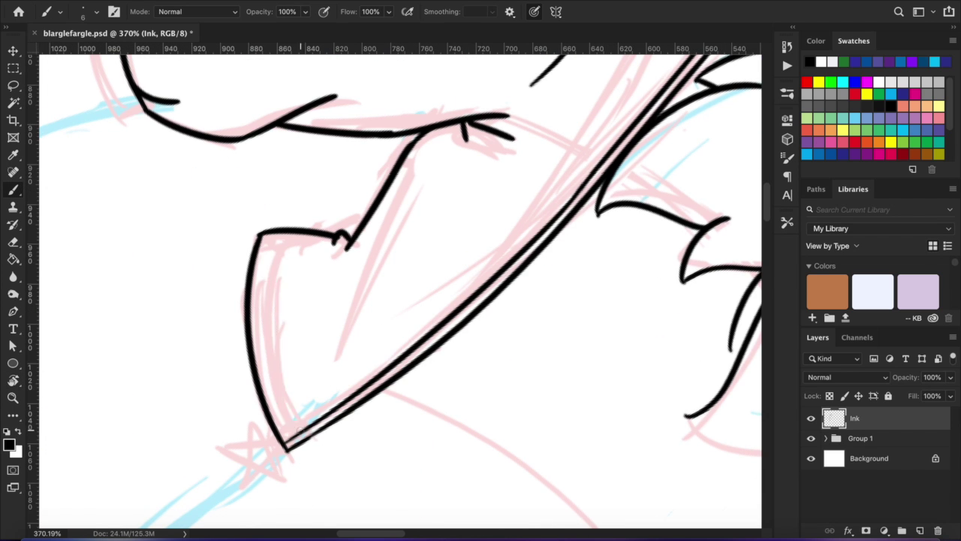
{"action": "left_click_drag", "start_coordinate": [276, 290], "coordinate": [451, 206]}
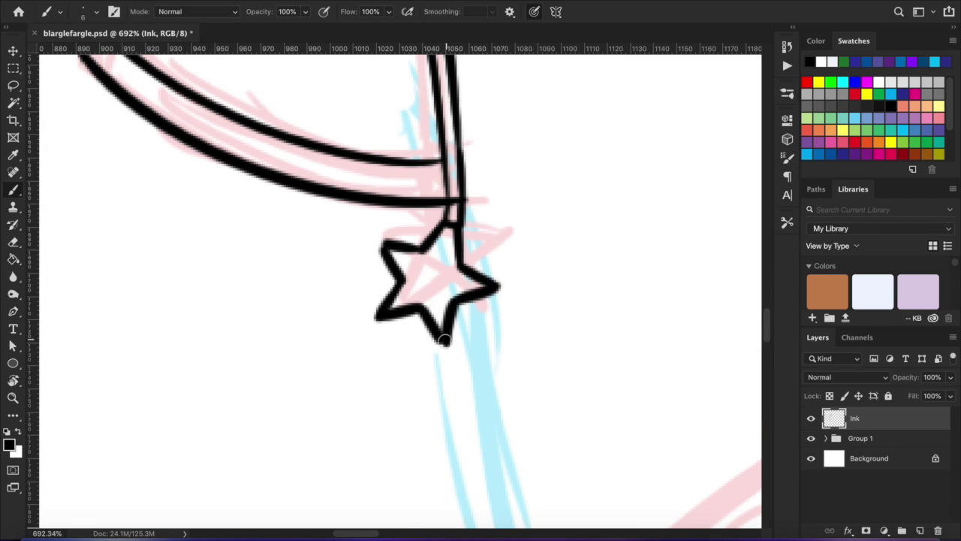
- Select the inked star pull and move it slightly up against the end of the jacket's front edge
{"action": "scroll", "coordinate": [443, 341], "scroll_direction": "up", "scroll_amount": 3}
{"action": "scroll", "coordinate": [444, 340], "scroll_direction": "right", "scroll_amount": 2}
{"action": "key", "text": "l"}
{"action": "key", "text": "v"}
{"action": "left_click_drag", "start_coordinate": [385, 359], "coordinate": [388, 341]}
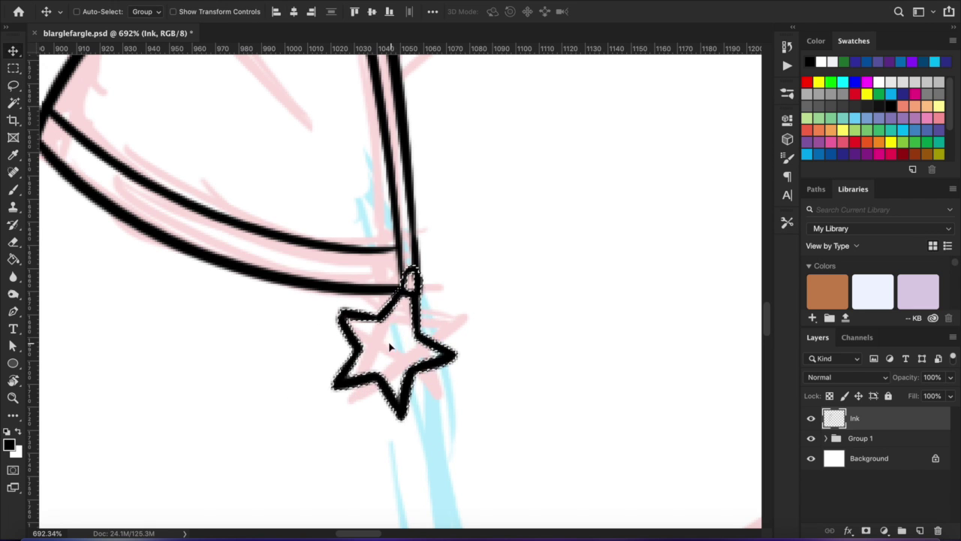
{"action": "key", "text": "ctrl+d"}
- Ink the near jacket panel's inner trim line parallel to its side edge, with a zigzag beside the notch
{"action": "scroll", "coordinate": [480, 227], "scroll_direction": "down", "scroll_amount": 5}
{"action": "key", "text": "b"}
{"action": "scroll", "coordinate": [412, 300], "scroll_direction": "up", "scroll_amount": 3}
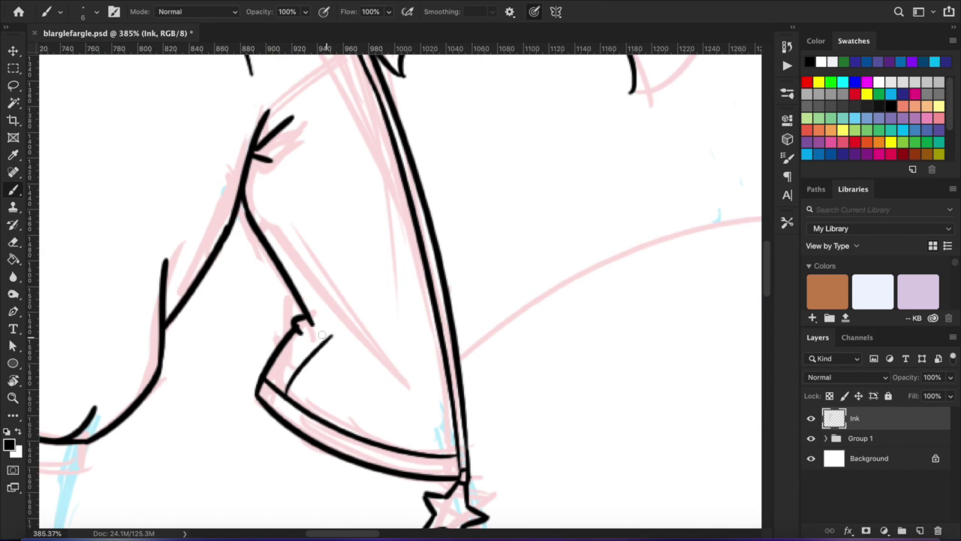
{"action": "key", "text": "ctrl+r"}
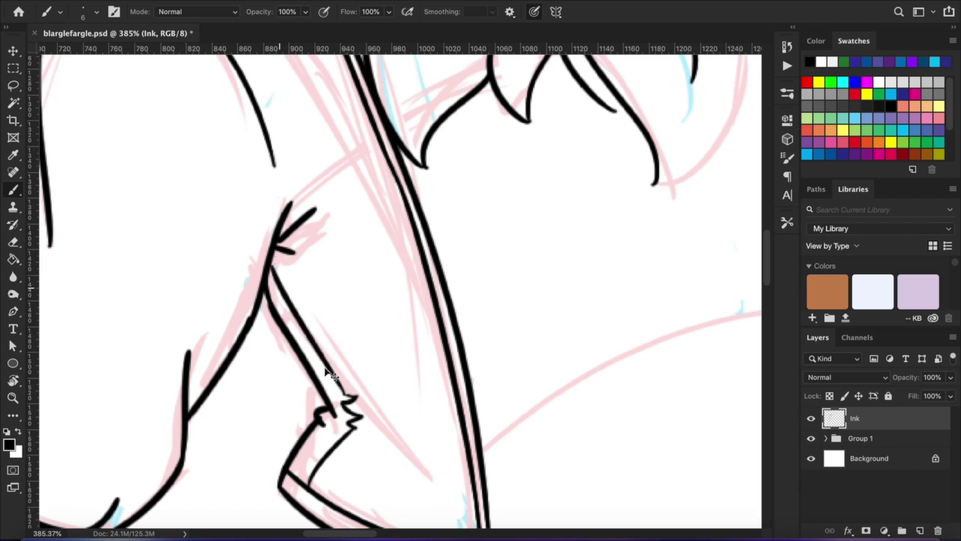
{"action": "key", "text": "r"}
{"action": "mouse_move", "coordinate": [342, 360]}
{"action": "left_mouse_down"}
{"action": "mouse_move", "coordinate": [440, 208]}
{"action": "mouse_move", "coordinate": [412, 318]}
{"action": "left_mouse_up"}
- Ink the long outer curve of the chest fur on the far side, undoing and redrawing the stroke
{"action": "key", "text": "z"}
{"action": "scroll", "coordinate": [412, 318], "scroll_direction": "down", "scroll_amount": 3}
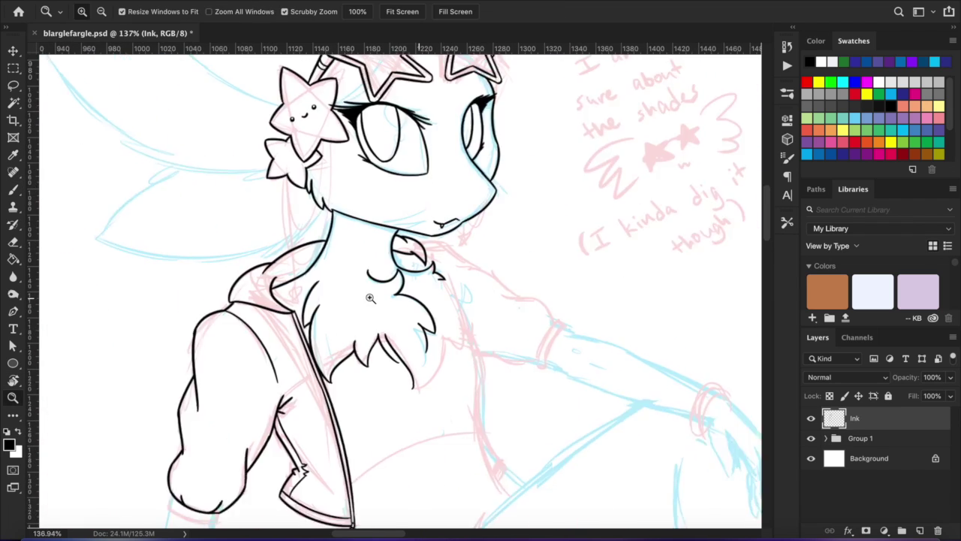
{"action": "scroll", "coordinate": [412, 318], "scroll_direction": "up", "scroll_amount": 3}
{"action": "key", "text": "e"}
{"action": "key", "text": "r"}
{"action": "mouse_move", "coordinate": [409, 227]}
{"action": "left_mouse_down"}
{"action": "mouse_move", "coordinate": [307, 214]}
{"action": "mouse_move", "coordinate": [437, 194]}
{"action": "left_mouse_up"}
{"action": "key", "text": "b"}
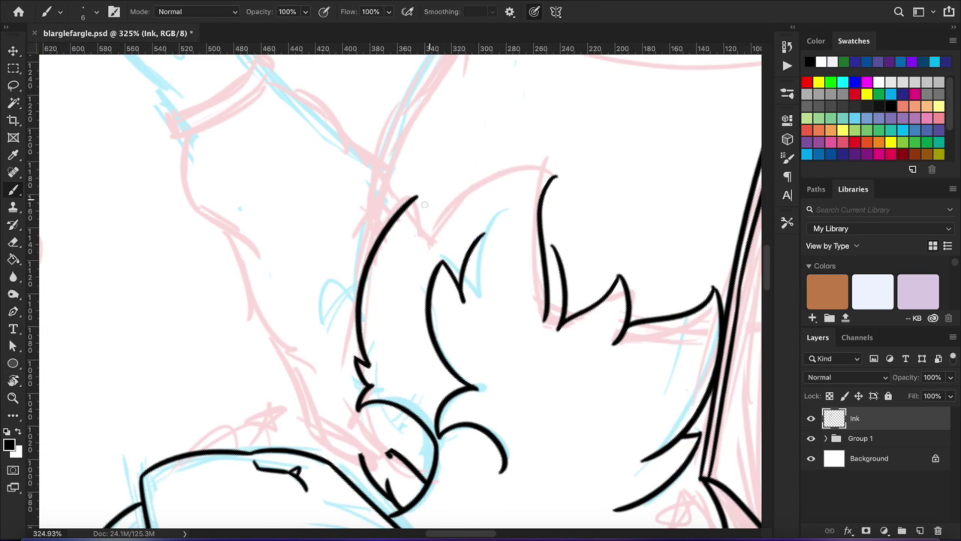
{"action": "key", "text": "ctrl+z"}
{"action": "key", "text": "r"}
{"action": "scroll", "coordinate": [423, 281], "scroll_direction": "up", "scroll_amount": 2}
{"action": "mouse_move", "coordinate": [507, 203]}
{"action": "left_mouse_down"}
{"action": "mouse_move", "coordinate": [422, 281]}
{"action": "mouse_move", "coordinate": [422, 394]}
{"action": "left_mouse_up"}
- Close the lower tufts of the far chest fur into pointed tips
{"action": "key", "text": "e"}
{"action": "scroll", "coordinate": [489, 204], "scroll_direction": "down", "scroll_amount": 1}
{"action": "key", "text": "r"}
{"action": "mouse_move", "coordinate": [476, 286]}
{"action": "left_mouse_down"}
{"action": "mouse_move", "coordinate": [491, 337]}
{"action": "mouse_move", "coordinate": [466, 295]}
{"action": "left_mouse_up"}
{"action": "key", "text": "b"}
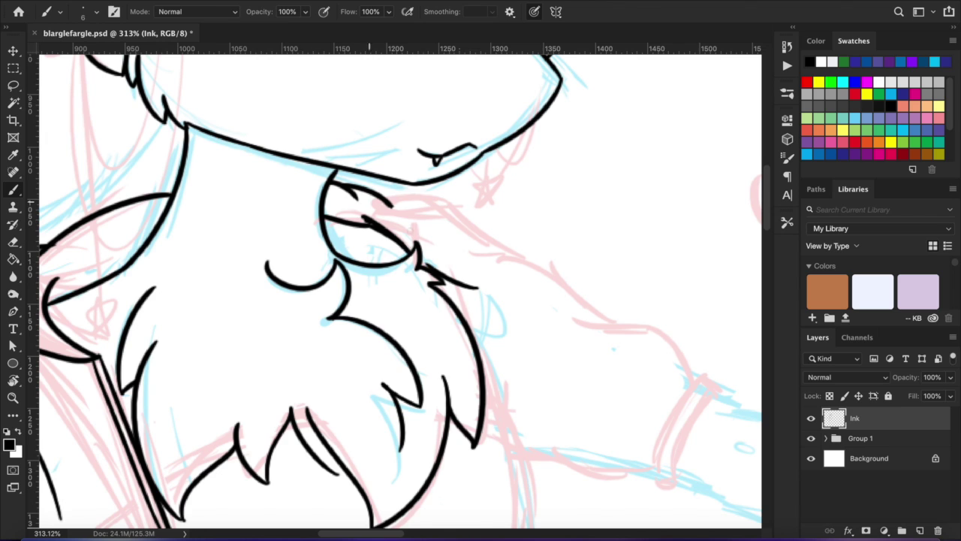
- Ink the far collar and shoulder lines beneath the chin, undoing and redrawing the strokes
{"action": "key", "text": "ctrl+z"}
{"action": "left_click_drag", "start_coordinate": [450, 242], "coordinate": [388, 214]}
{"action": "key", "text": "ctrl+z"}
{"action": "key", "text": "ctrl+z"}
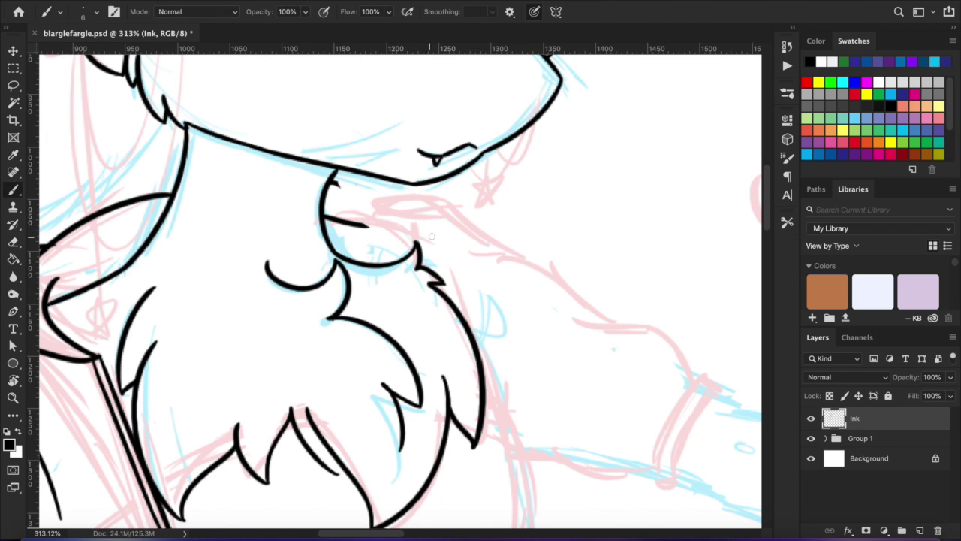
{"action": "key", "text": "ctrl+z"}
{"action": "key", "text": "r"}
{"action": "mouse_move", "coordinate": [386, 223]}
{"action": "left_mouse_down"}
{"action": "mouse_move", "coordinate": [333, 304]}
{"action": "mouse_move", "coordinate": [390, 225]}
{"action": "left_mouse_up"}
{"action": "key", "text": "b"}
{"action": "scroll", "coordinate": [341, 294], "scroll_direction": "right", "scroll_amount": 20}
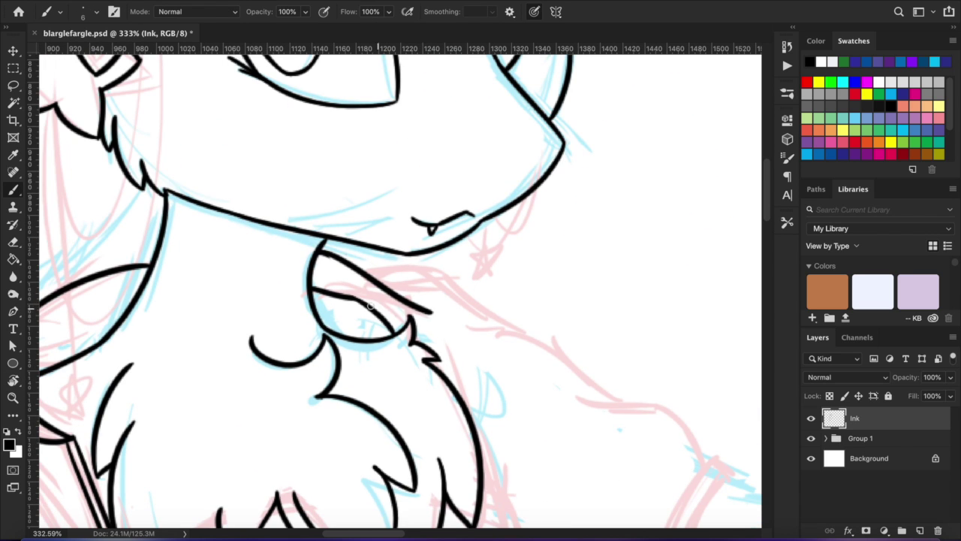
{"action": "key", "text": "ctrl+z"}
{"action": "scroll", "coordinate": [421, 316], "scroll_direction": "down", "scroll_amount": 5}
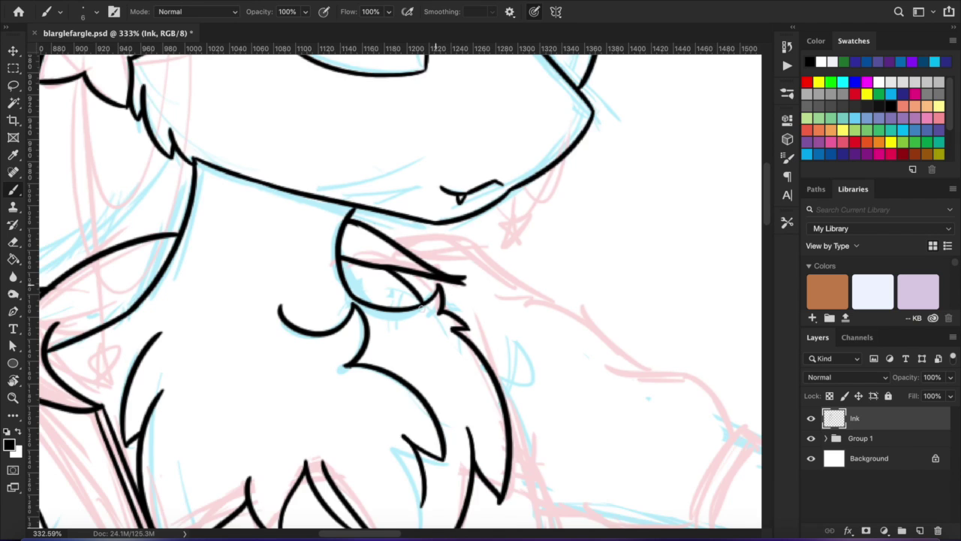
- Ink the far jacket edge from the shoulder down beside the chest fur, undoing a misplaced stroke
{"action": "key", "text": "r"}
{"action": "left_click_drag", "start_coordinate": [353, 300], "coordinate": [301, 337]}
{"action": "key", "text": "e"}
{"action": "key", "text": "b"}
{"action": "scroll", "coordinate": [315, 308], "scroll_direction": "up", "scroll_amount": 5}
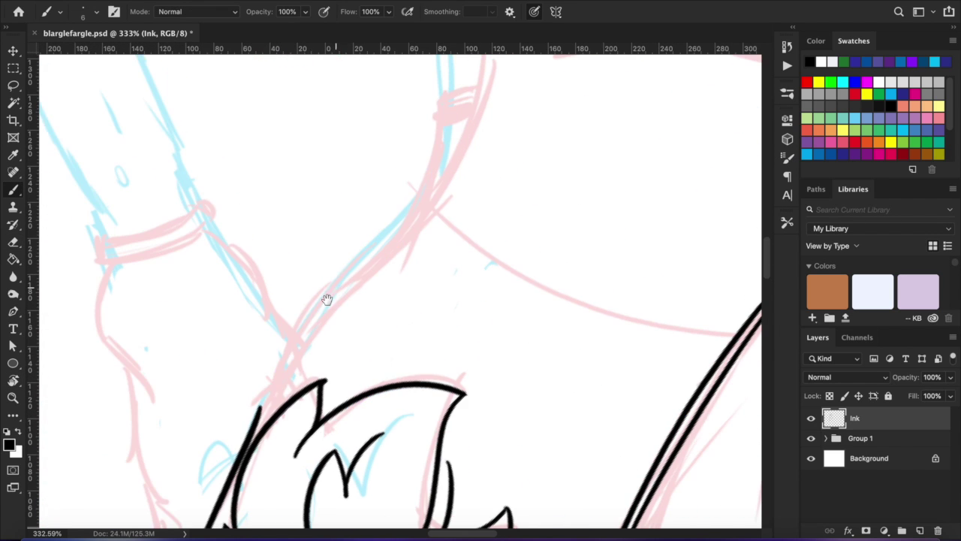
{"action": "scroll", "coordinate": [316, 323], "scroll_direction": "right", "scroll_amount": 3}
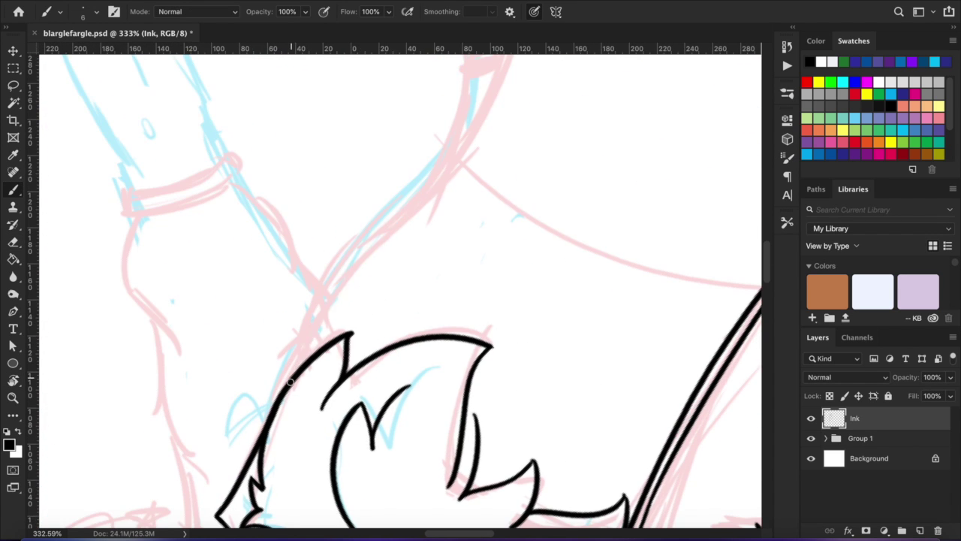
{"action": "scroll", "coordinate": [290, 382], "scroll_direction": "up", "scroll_amount": 3}
{"action": "left_click_drag", "start_coordinate": [434, 129], "coordinate": [405, 224]}
{"action": "key", "text": "ctrl+z"}
- Ink the far jacket front's parallel trim lines down to the waist and close their lower end
{"action": "scroll", "coordinate": [501, 388], "scroll_direction": "right", "scroll_amount": 10}
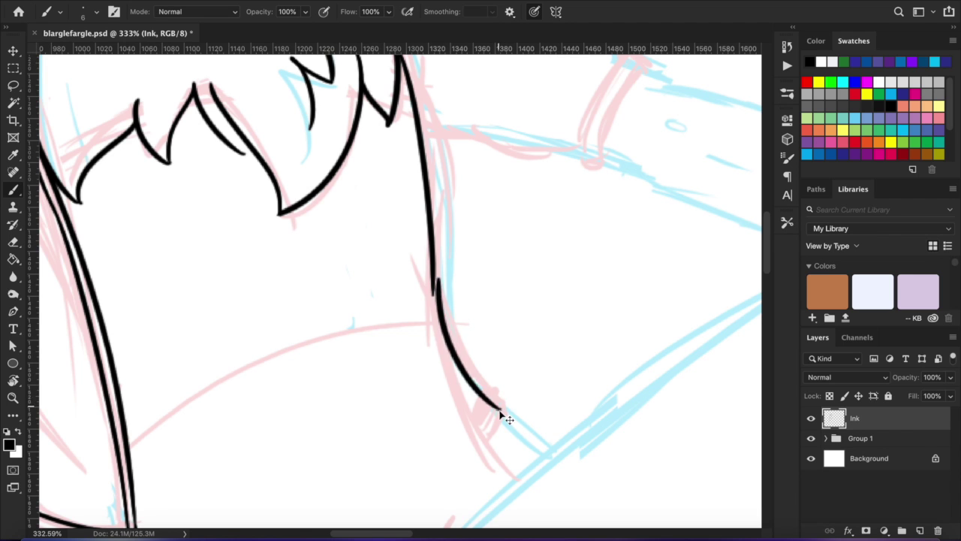
{"action": "scroll", "coordinate": [502, 413], "scroll_direction": "left", "scroll_amount": 2}
{"action": "left_click_drag", "start_coordinate": [453, 296], "coordinate": [525, 409]}
{"action": "key", "text": "r"}
{"action": "mouse_move", "coordinate": [496, 316]}
{"action": "left_mouse_down"}
{"action": "mouse_move", "coordinate": [420, 240]}
{"action": "mouse_move", "coordinate": [299, 282]}
{"action": "left_mouse_up"}
{"action": "key", "text": "b"}
{"action": "mouse_move", "coordinate": [299, 395]}
{"action": "left_mouse_down"}
{"action": "mouse_move", "coordinate": [333, 268]}
{"action": "mouse_move", "coordinate": [281, 398]}
{"action": "left_mouse_up"}
{"action": "scroll", "coordinate": [315, 285], "scroll_direction": "up", "scroll_amount": 5}
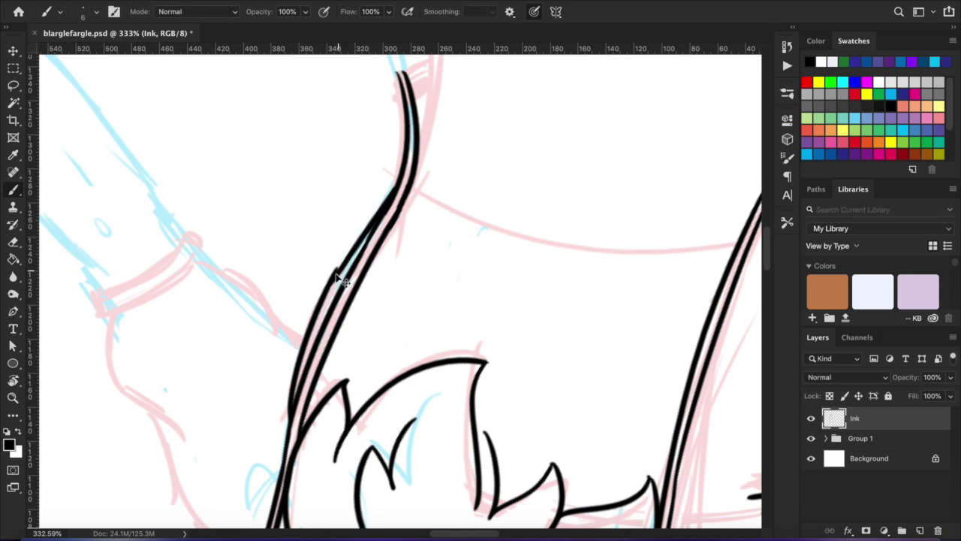
{"action": "scroll", "coordinate": [343, 262], "scroll_direction": "up", "scroll_amount": 3}
{"action": "left_click_drag", "start_coordinate": [343, 262], "coordinate": [379, 309]}
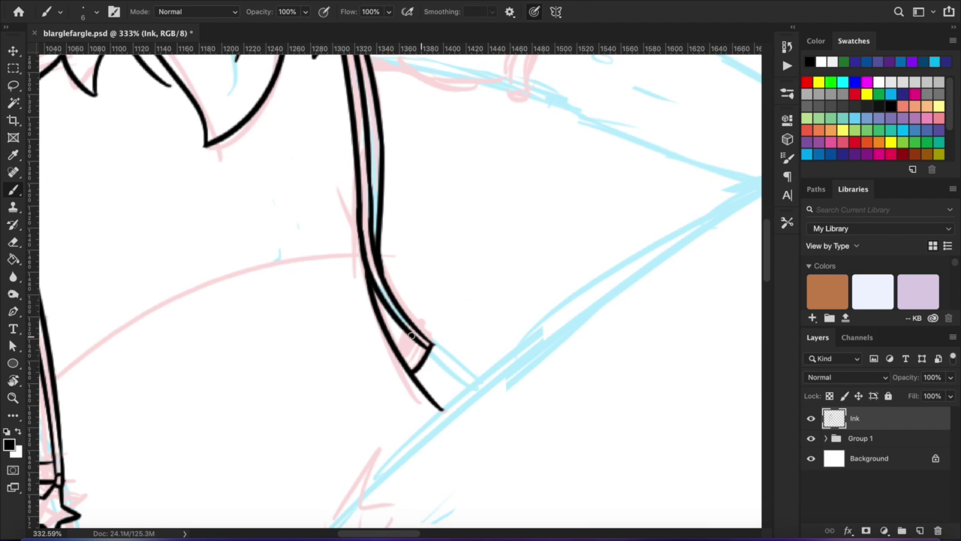
- Erase the stray ink where the far jacket's trim lines run past the chest fur
{"action": "scroll", "coordinate": [419, 331], "scroll_direction": "up", "scroll_amount": 5}
{"action": "key", "text": "r"}
{"action": "mouse_move", "coordinate": [396, 260]}
{"action": "left_mouse_down"}
{"action": "mouse_move", "coordinate": [386, 268]}
{"action": "mouse_move", "coordinate": [395, 376]}
{"action": "mouse_move", "coordinate": [384, 225]}
{"action": "left_mouse_up"}
{"action": "key", "text": "e"}
{"action": "scroll", "coordinate": [394, 379], "scroll_direction": "up", "scroll_amount": 5}
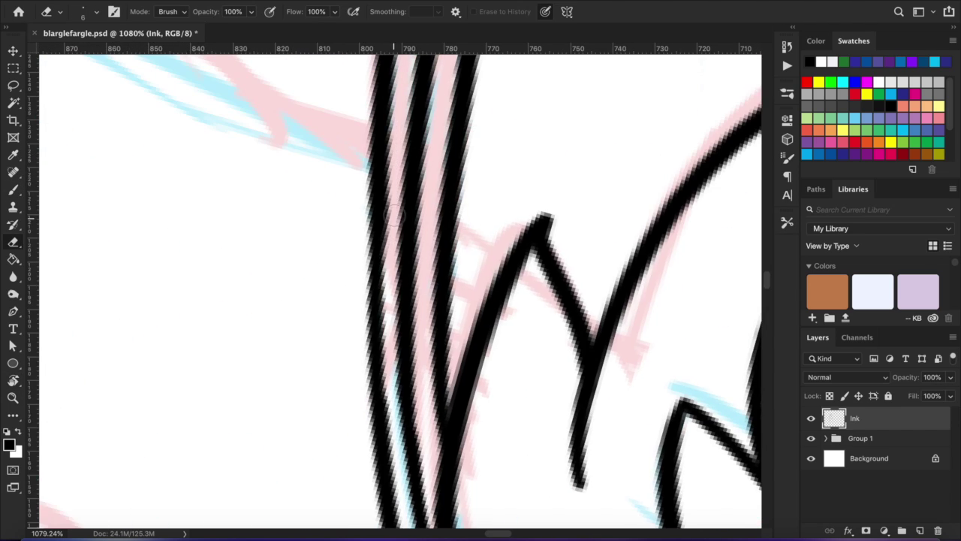
{"action": "scroll", "coordinate": [422, 268], "scroll_direction": "down", "scroll_amount": 5}
- Ink the far puffed sleeve's upper contour with its folds, the cuff seam and the sleeve's underside
{"action": "key", "text": "r"}
{"action": "mouse_move", "coordinate": [422, 268]}
{"action": "left_mouse_down"}
{"action": "mouse_move", "coordinate": [339, 337]}
{"action": "mouse_move", "coordinate": [355, 280]}
{"action": "mouse_move", "coordinate": [376, 261]}
{"action": "left_mouse_up"}
{"action": "key", "text": "b"}
{"action": "scroll", "coordinate": [405, 255], "scroll_direction": "right", "scroll_amount": 15}
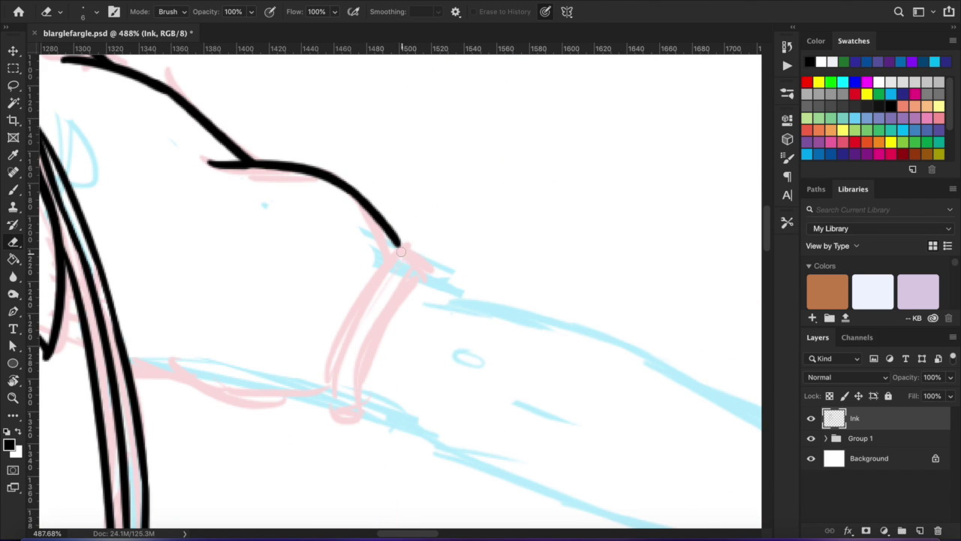
{"action": "left_click_drag", "start_coordinate": [384, 268], "coordinate": [398, 252]}
{"action": "scroll", "coordinate": [388, 394], "scroll_direction": "left", "scroll_amount": 2}
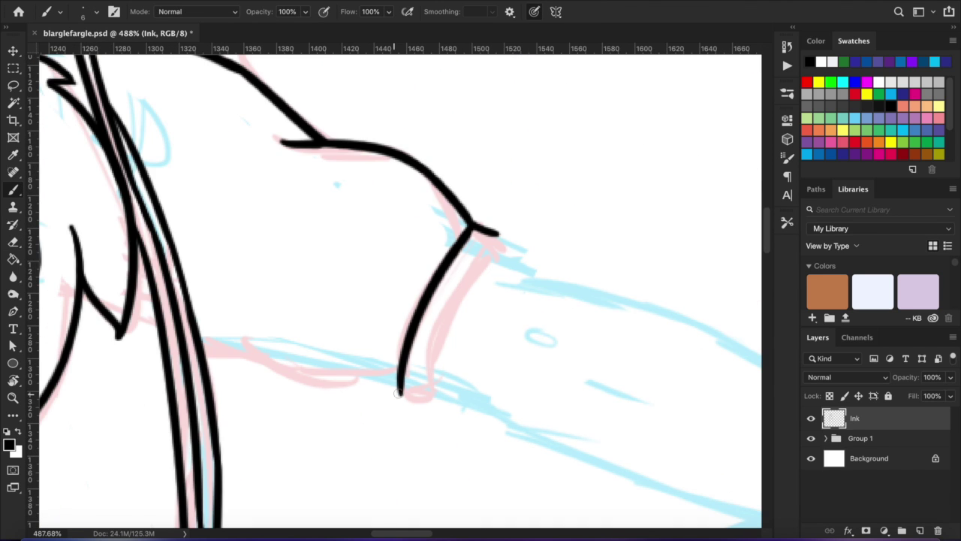
{"action": "mouse_move", "coordinate": [248, 357]}
{"action": "left_mouse_down"}
{"action": "mouse_move", "coordinate": [203, 357]}
{"action": "mouse_move", "coordinate": [448, 197]}
{"action": "mouse_move", "coordinate": [330, 392]}
{"action": "left_mouse_up"}
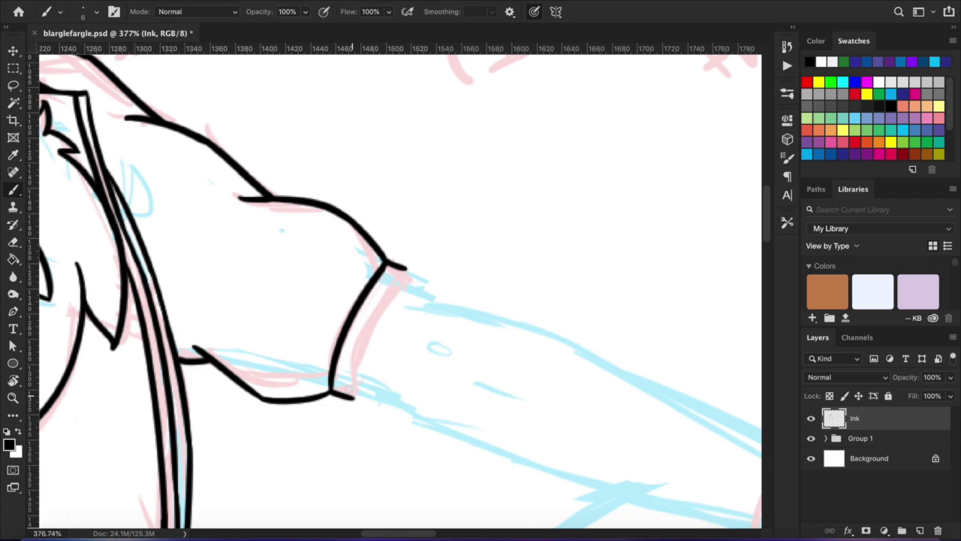
- Ink the cuff bands and gather creases at the ends of the near and far sleeves
{"action": "scroll", "coordinate": [404, 246], "scroll_direction": "left", "scroll_amount": 10}
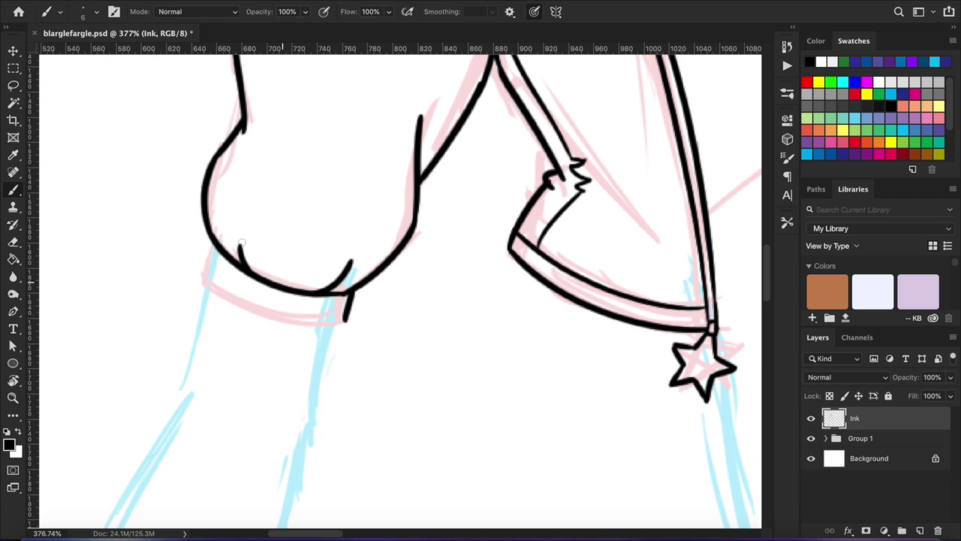
{"action": "key", "text": "e"}
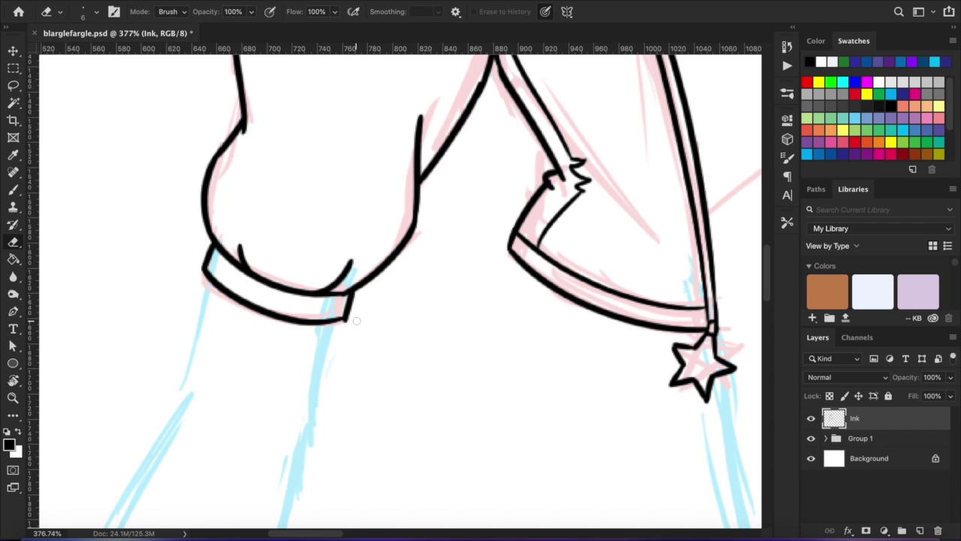
{"action": "scroll", "coordinate": [421, 248], "scroll_direction": "down", "scroll_amount": 6}
{"action": "scroll", "coordinate": [510, 217], "scroll_direction": "up", "scroll_amount": 6}
- Select the far cuff's outer edge and nudge it outward to widen the cuff band
{"action": "key", "text": "l"}
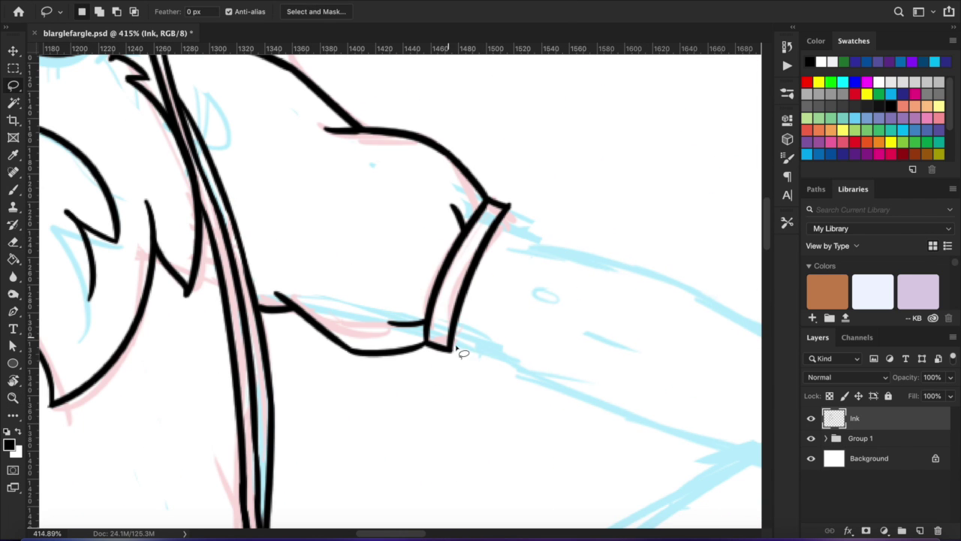
{"action": "key", "text": "v"}
{"action": "key", "text": "Right"}
{"action": "key", "text": "Right"}
{"action": "key", "text": "Right"}
{"action": "key", "text": "ctrl+d"}
{"action": "key", "text": "b"}
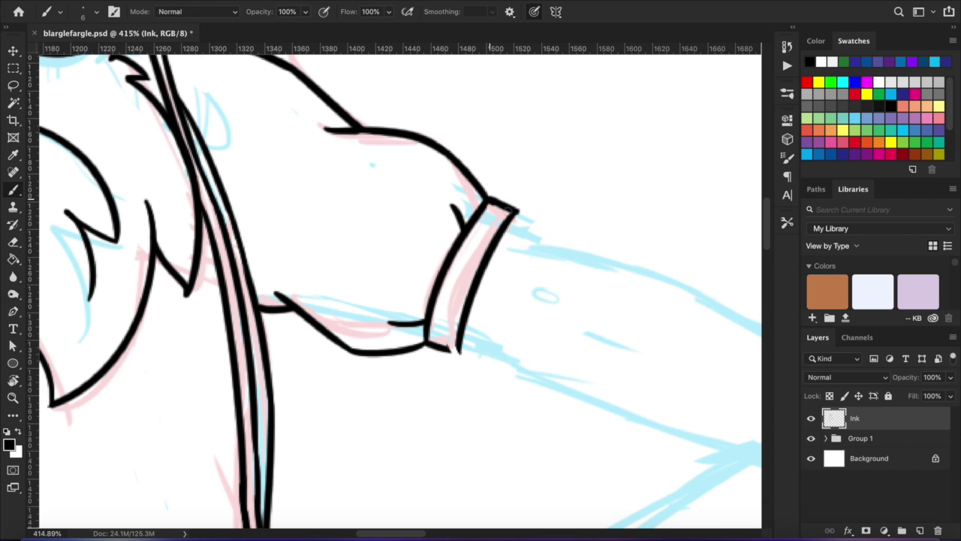
- Ink the first long curved ear edges rising from the head between the sunglasses and the star hair clips
{"action": "scroll", "coordinate": [449, 339], "scroll_direction": "down", "scroll_amount": 4}
{"action": "key", "text": "z"}
{"action": "left_click", "coordinate": [423, 281]}
{"action": "key", "text": "b"}
{"action": "key", "text": "r"}
{"action": "mouse_move", "coordinate": [424, 234]}
{"action": "left_mouse_down"}
{"action": "mouse_move", "coordinate": [361, 326]}
{"action": "mouse_move", "coordinate": [403, 302]}
{"action": "left_mouse_up"}
{"action": "key", "text": "b"}
{"action": "left_click_drag", "start_coordinate": [326, 451], "coordinate": [418, 172]}
{"action": "left_click_drag", "start_coordinate": [409, 218], "coordinate": [521, 73]}
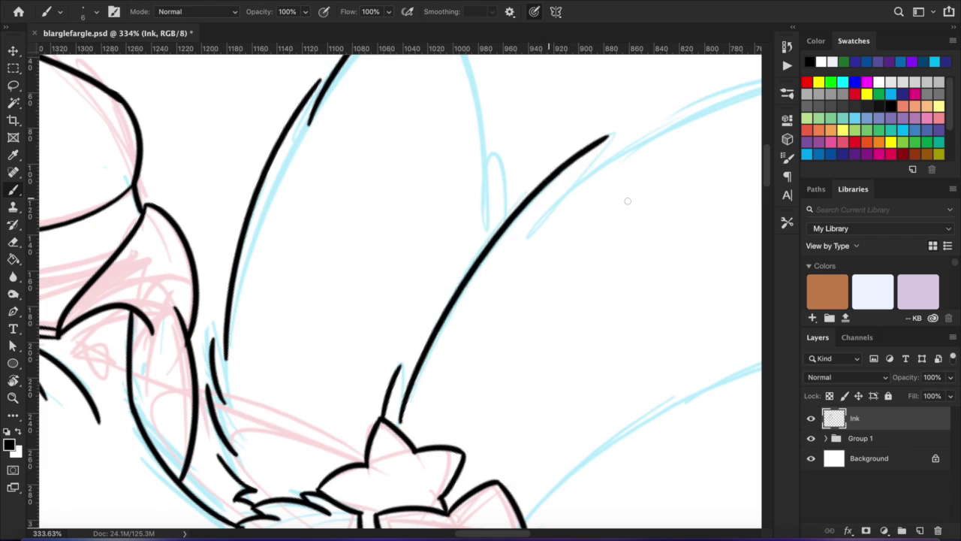
- Ink the long edge rising from behind the star clips, the pointed tip and the overlapping strokes down its other side
{"action": "scroll", "coordinate": [450, 361], "scroll_direction": "down", "scroll_amount": 5}
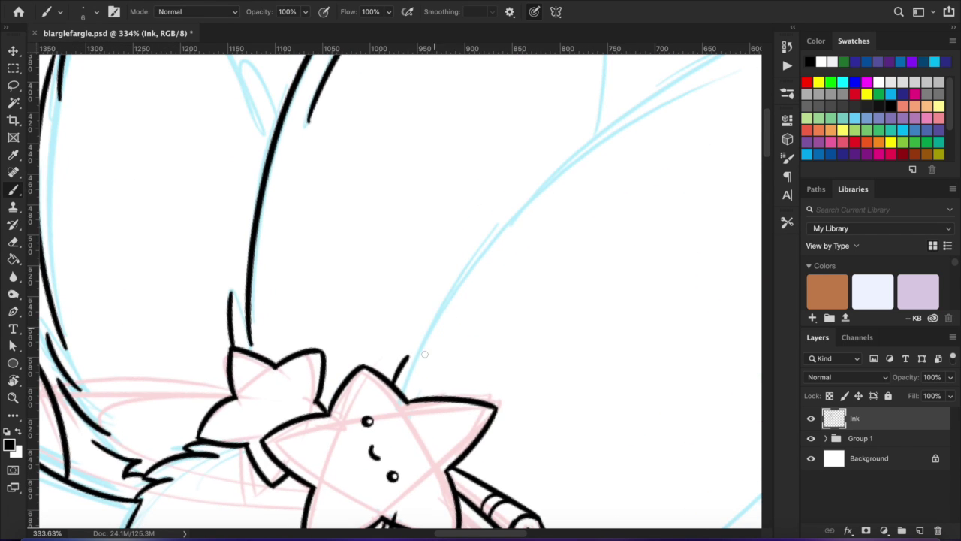
{"action": "key", "text": "r"}
{"action": "left_click_drag", "start_coordinate": [408, 379], "coordinate": [442, 296]}
{"action": "key", "text": "b"}
{"action": "left_click_drag", "start_coordinate": [331, 405], "coordinate": [574, 113]}
{"action": "scroll", "coordinate": [506, 318], "scroll_direction": "down", "scroll_amount": 5}
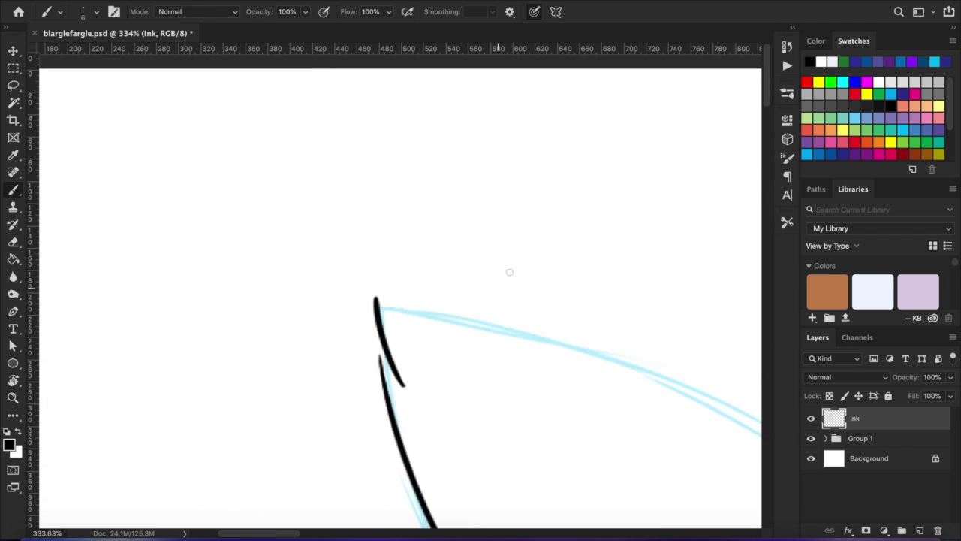
{"action": "scroll", "coordinate": [543, 85], "scroll_direction": "down", "scroll_amount": 3}
{"action": "scroll", "coordinate": [542, 86], "scroll_direction": "right", "scroll_amount": 5}
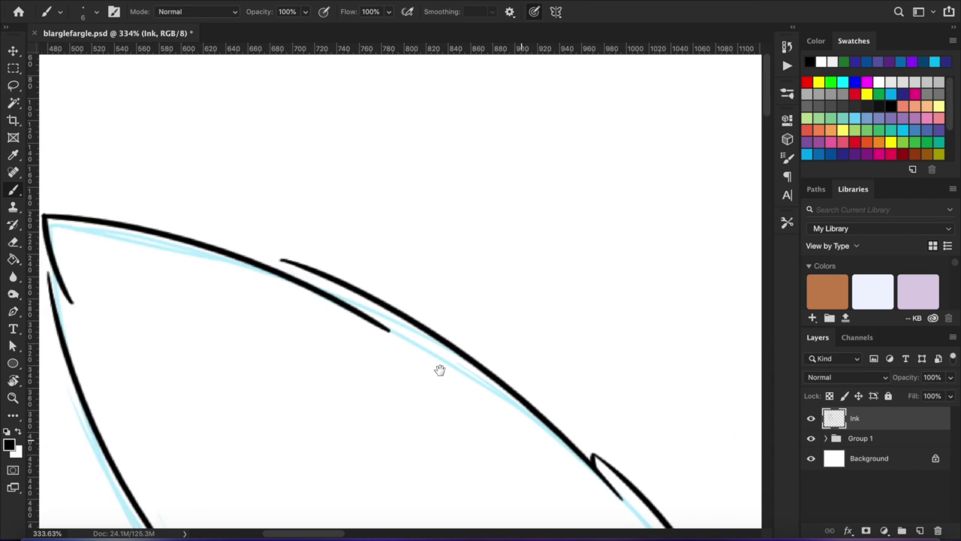
- Ink the long lower curve to the star clip and the remaining pointed shapes with notched, overlapping edges
{"action": "scroll", "coordinate": [382, 351], "scroll_direction": "down", "scroll_amount": 10}
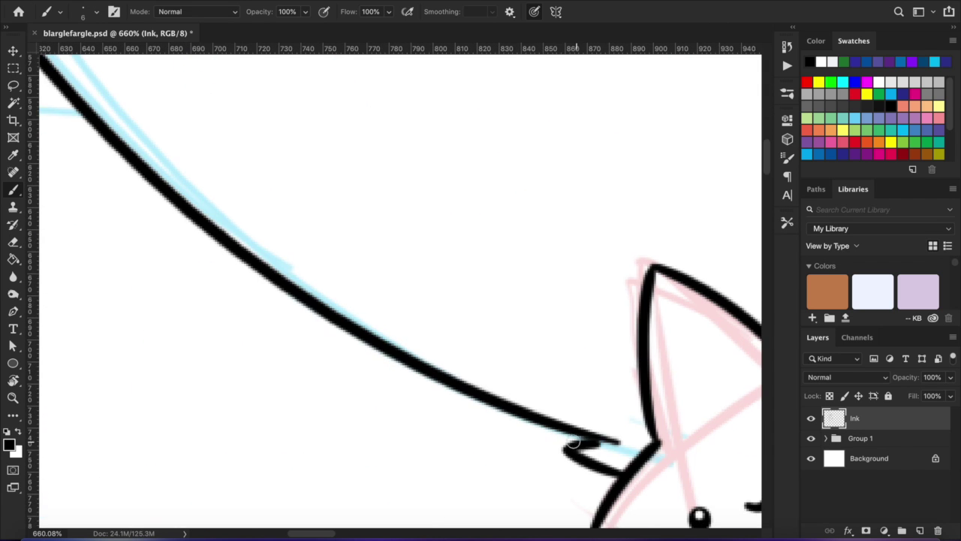
{"action": "mouse_move", "coordinate": [397, 358]}
{"action": "left_mouse_down"}
{"action": "mouse_move", "coordinate": [416, 353]}
{"action": "mouse_move", "coordinate": [361, 204]}
{"action": "left_mouse_up"}
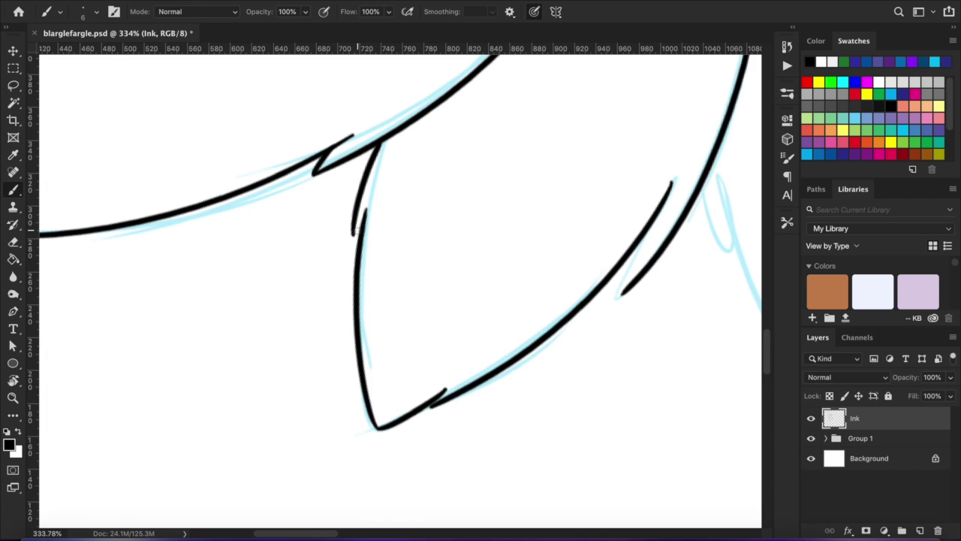
{"action": "scroll", "coordinate": [358, 231], "scroll_direction": "right", "scroll_amount": 5}
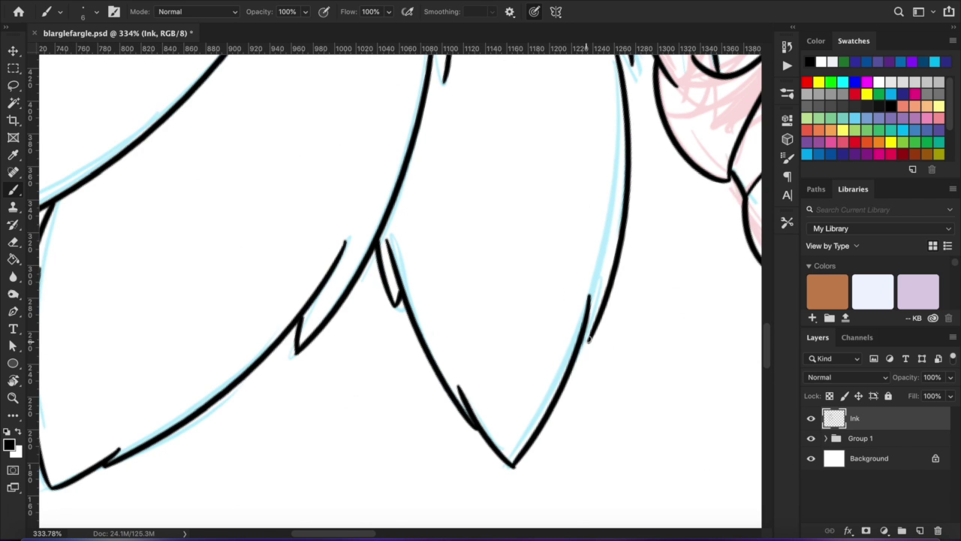
- Ink the missing stroke that closes the gap in the jagged fur edge
{"action": "scroll", "coordinate": [573, 344], "scroll_direction": "up", "scroll_amount": 5}
{"action": "scroll", "coordinate": [440, 421], "scroll_direction": "down", "scroll_amount": 5}
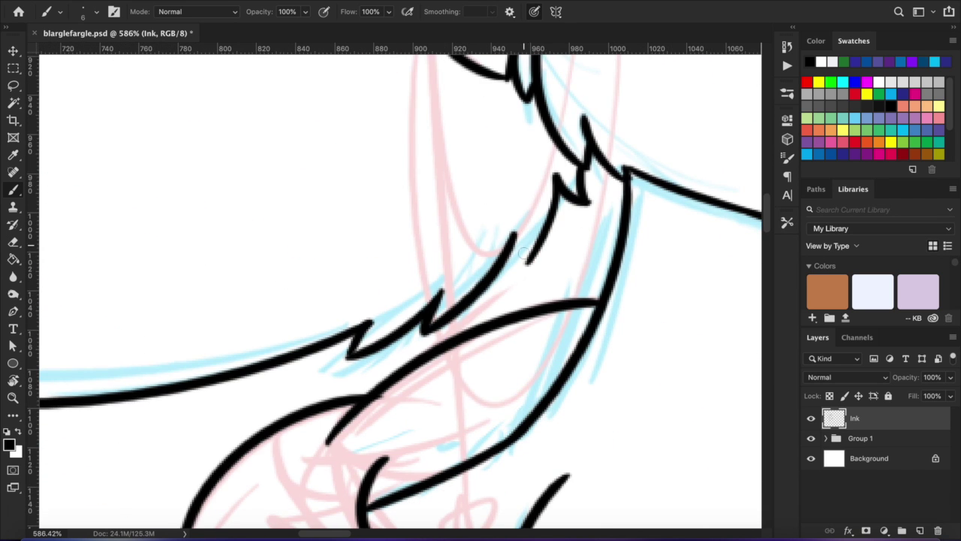
{"action": "scroll", "coordinate": [507, 233], "scroll_direction": "up", "scroll_amount": 3}
{"action": "left_click_drag", "start_coordinate": [460, 255], "coordinate": [529, 217]}
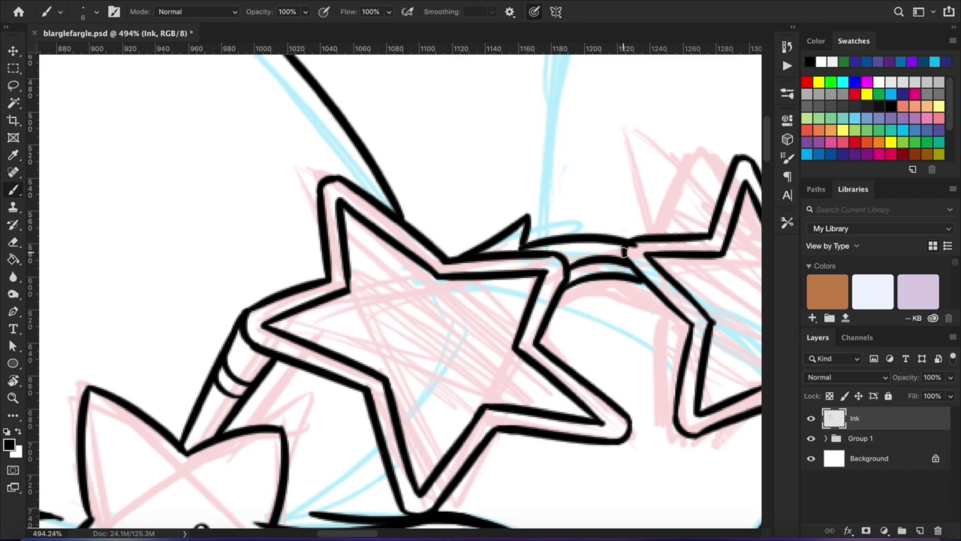
- Ink the second ear's outline from the sunglasses' bridge up to its pointed tip and down the far side behind the star lens
{"action": "scroll", "coordinate": [623, 251], "scroll_direction": "down", "scroll_amount": 2}
{"action": "scroll", "coordinate": [401, 263], "scroll_direction": "up", "scroll_amount": 3}
{"action": "left_click_drag", "start_coordinate": [364, 322], "coordinate": [384, 215]}
{"action": "scroll", "coordinate": [495, 307], "scroll_direction": "up", "scroll_amount": 3}
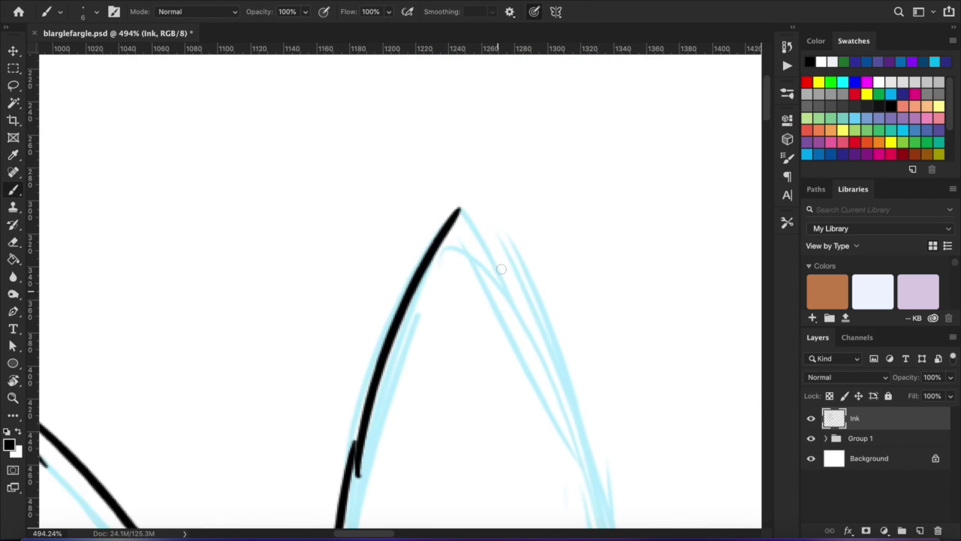
{"action": "scroll", "coordinate": [496, 307], "scroll_direction": "down", "scroll_amount": 5}
{"action": "scroll", "coordinate": [420, 270], "scroll_direction": "right", "scroll_amount": 3}
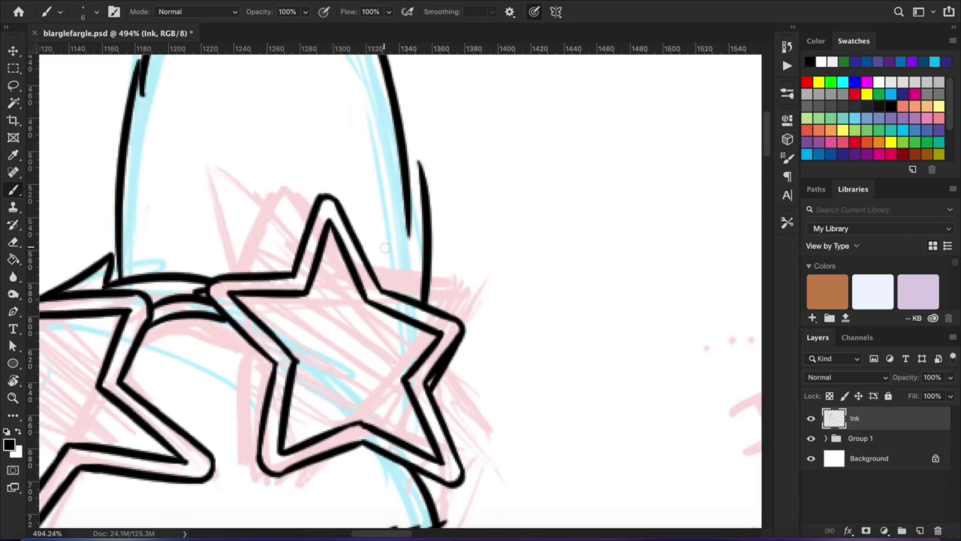
{"action": "scroll", "coordinate": [384, 248], "scroll_direction": "up", "scroll_amount": 5}
{"action": "left_click_drag", "start_coordinate": [330, 288], "coordinate": [356, 343]}
{"action": "scroll", "coordinate": [428, 364], "scroll_direction": "down", "scroll_amount": 2}
{"action": "scroll", "coordinate": [546, 384], "scroll_direction": "right", "scroll_amount": 4}
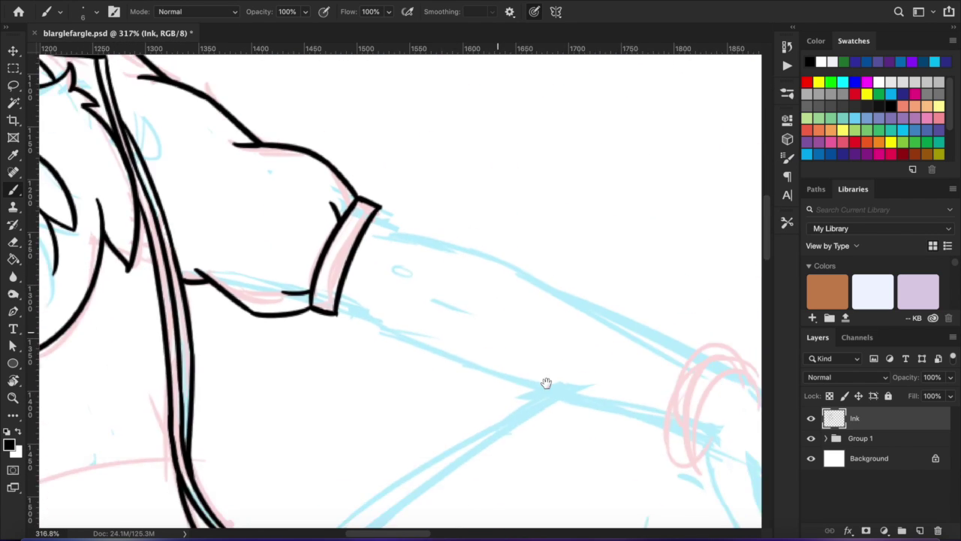
- Ink the two long edges of the outstretched arm between the sleeve cuff and the wrist
{"action": "scroll", "coordinate": [545, 383], "scroll_direction": "right", "scroll_amount": 3}
{"action": "scroll", "coordinate": [452, 316], "scroll_direction": "left", "scroll_amount": 5}
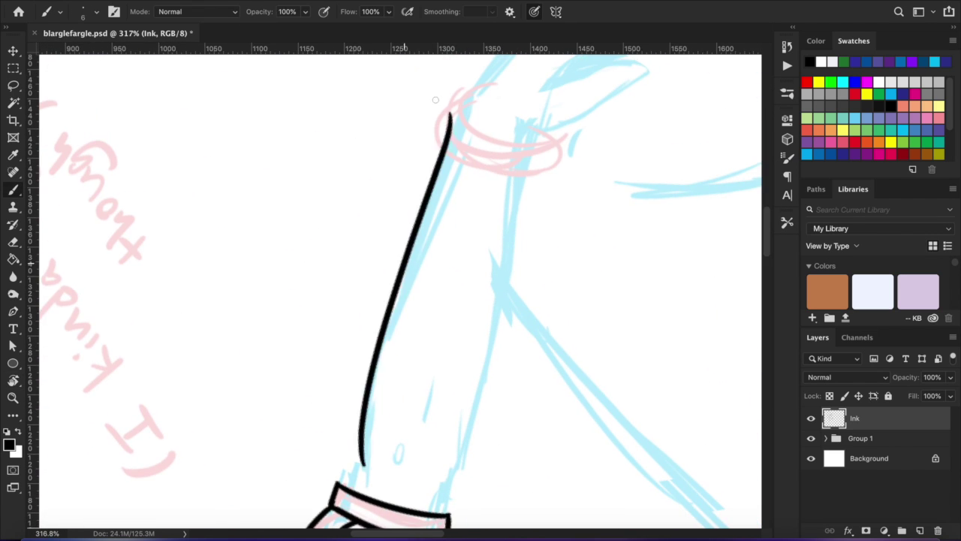
{"action": "key", "text": "r"}
{"action": "left_click_drag", "start_coordinate": [462, 103], "coordinate": [363, 401]}
{"action": "left_click_drag", "start_coordinate": [353, 337], "coordinate": [315, 408]}
{"action": "left_click_drag", "start_coordinate": [342, 413], "coordinate": [434, 150]}
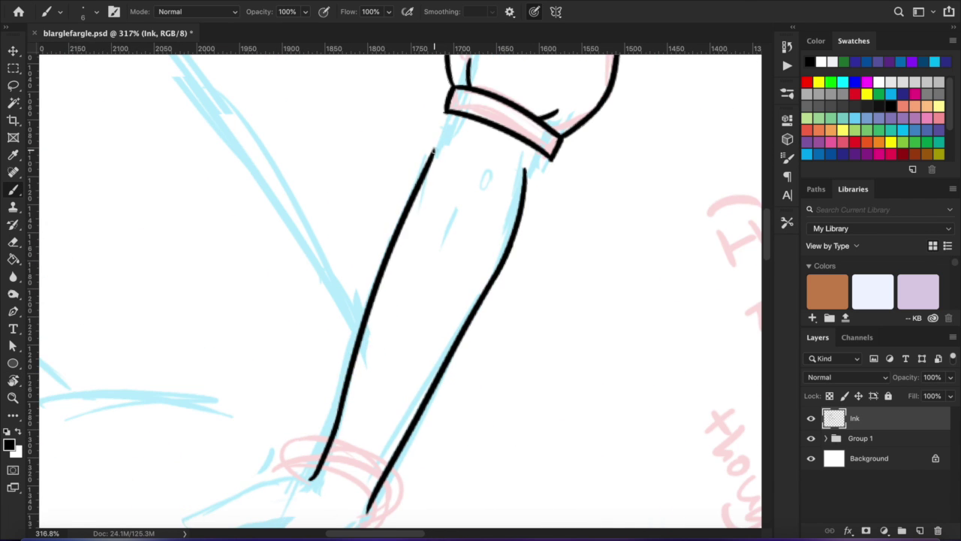
- Rework the arm's two long edges with overlapping strokes so their curves run smoothly toward the wrist
{"action": "scroll", "coordinate": [359, 368], "scroll_direction": "down", "scroll_amount": 3}
{"action": "scroll", "coordinate": [345, 360], "scroll_direction": "up", "scroll_amount": 2}
{"action": "key", "text": "z"}
{"action": "mouse_move", "coordinate": [343, 315]}
{"action": "left_mouse_down"}
{"action": "mouse_move", "coordinate": [373, 359]}
{"action": "mouse_move", "coordinate": [421, 361]}
{"action": "left_mouse_up"}
{"action": "key", "text": "r"}
{"action": "mouse_move", "coordinate": [406, 315]}
{"action": "left_mouse_down"}
{"action": "mouse_move", "coordinate": [436, 243]}
{"action": "mouse_move", "coordinate": [400, 373]}
{"action": "left_mouse_up"}
{"action": "key", "text": "b"}
{"action": "mouse_move", "coordinate": [395, 434]}
{"action": "left_mouse_down"}
{"action": "mouse_move", "coordinate": [409, 228]}
{"action": "mouse_move", "coordinate": [377, 399]}
{"action": "left_mouse_up"}
{"action": "mouse_move", "coordinate": [401, 178]}
{"action": "left_mouse_down"}
{"action": "mouse_move", "coordinate": [435, 383]}
{"action": "mouse_move", "coordinate": [519, 388]}
{"action": "mouse_move", "coordinate": [343, 420]}
{"action": "mouse_move", "coordinate": [446, 121]}
{"action": "left_mouse_up"}
{"action": "key", "text": "r"}
{"action": "key", "text": "b"}
{"action": "key", "text": "ctrl+z"}
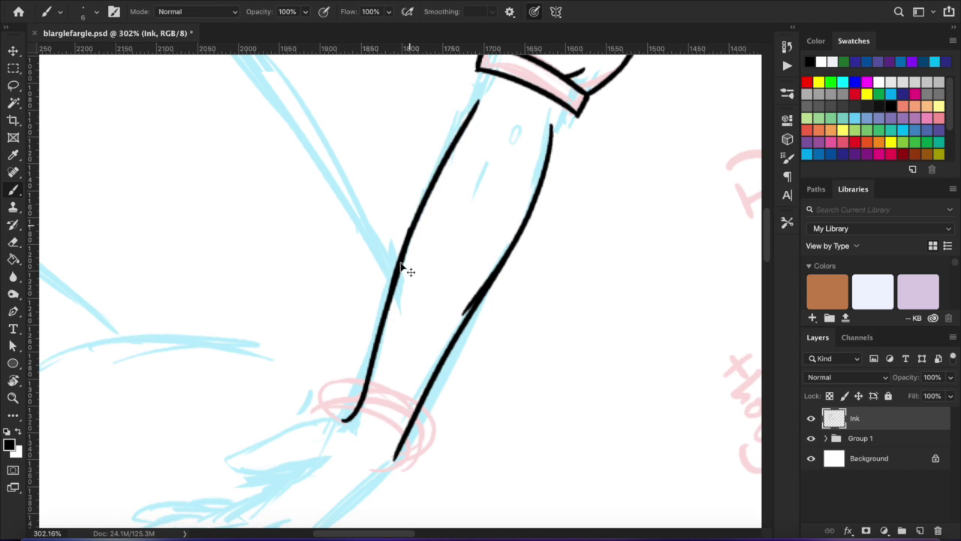
{"action": "left_click_drag", "start_coordinate": [432, 213], "coordinate": [388, 219]}
{"action": "key", "text": "r"}
{"action": "key", "text": "e"}
{"action": "key", "text": "ctrl+z"}
- Clean up the overlapping line ends where the arm's edges meet the sleeve cuff
{"action": "scroll", "coordinate": [388, 219], "scroll_direction": "down", "scroll_amount": 5}
{"action": "scroll", "coordinate": [418, 374], "scroll_direction": "up", "scroll_amount": 5}
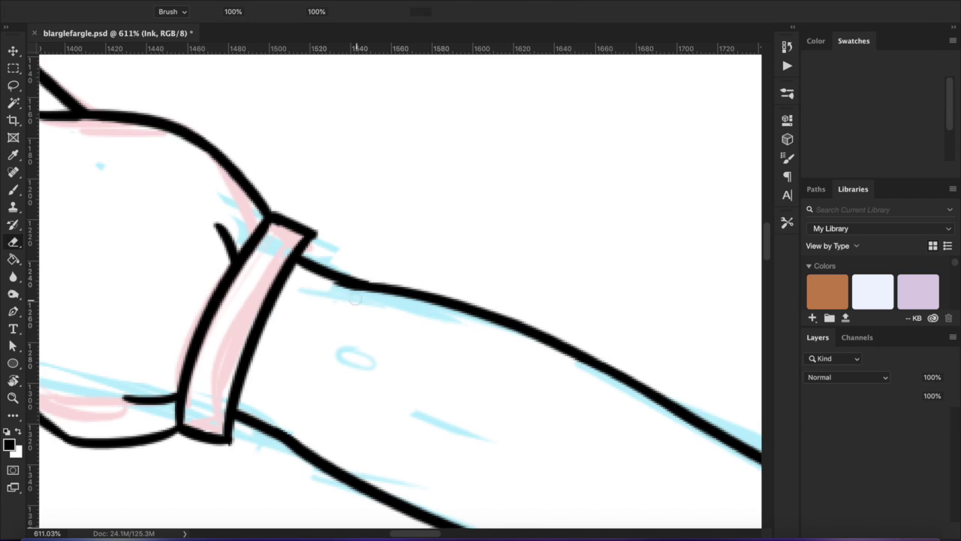
{"action": "scroll", "coordinate": [417, 375], "scroll_direction": "down", "scroll_amount": 5}
{"action": "left_click_drag", "start_coordinate": [417, 375], "coordinate": [357, 301]}
{"action": "scroll", "coordinate": [440, 419], "scroll_direction": "up", "scroll_amount": 5}
{"action": "key", "text": "b"}
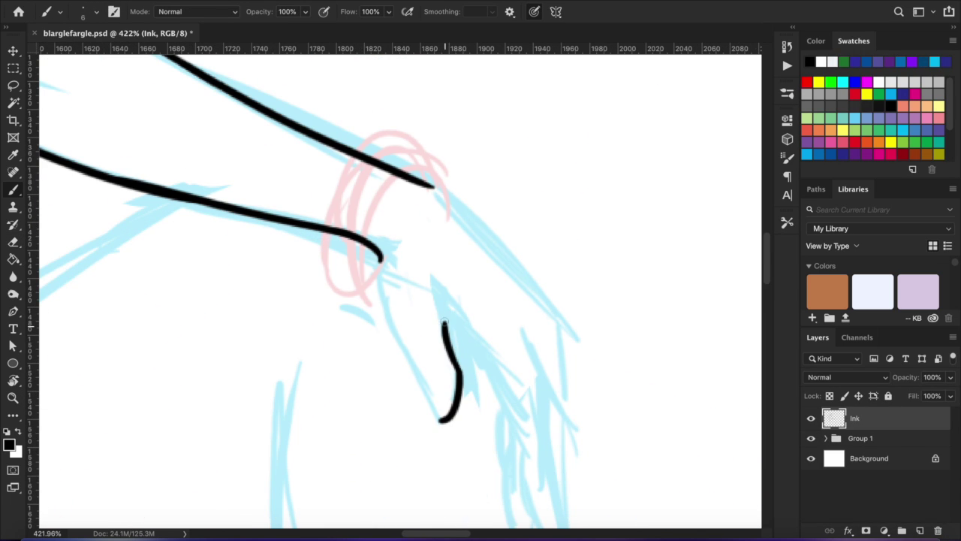
- Ink the thumb, the line from the thumb web along the palm, and the first finger outlines
{"action": "left_click_drag", "start_coordinate": [379, 259], "coordinate": [330, 177]}
{"action": "left_click_drag", "start_coordinate": [409, 217], "coordinate": [463, 303]}
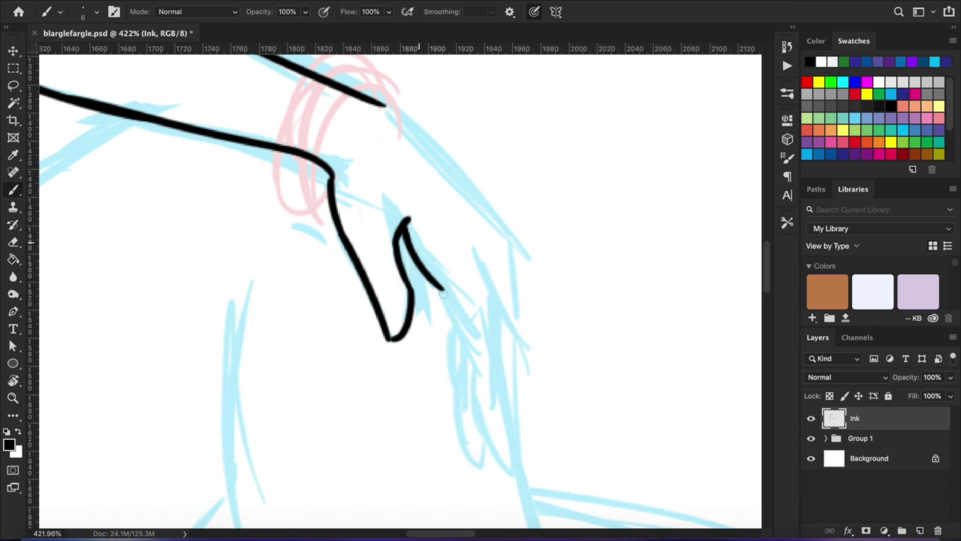
{"action": "key", "text": "r"}
{"action": "left_click_drag", "start_coordinate": [406, 223], "coordinate": [382, 303]}
{"action": "mouse_move", "coordinate": [338, 327]}
{"action": "left_mouse_down"}
{"action": "mouse_move", "coordinate": [468, 156]}
{"action": "mouse_move", "coordinate": [448, 233]}
{"action": "left_mouse_up"}
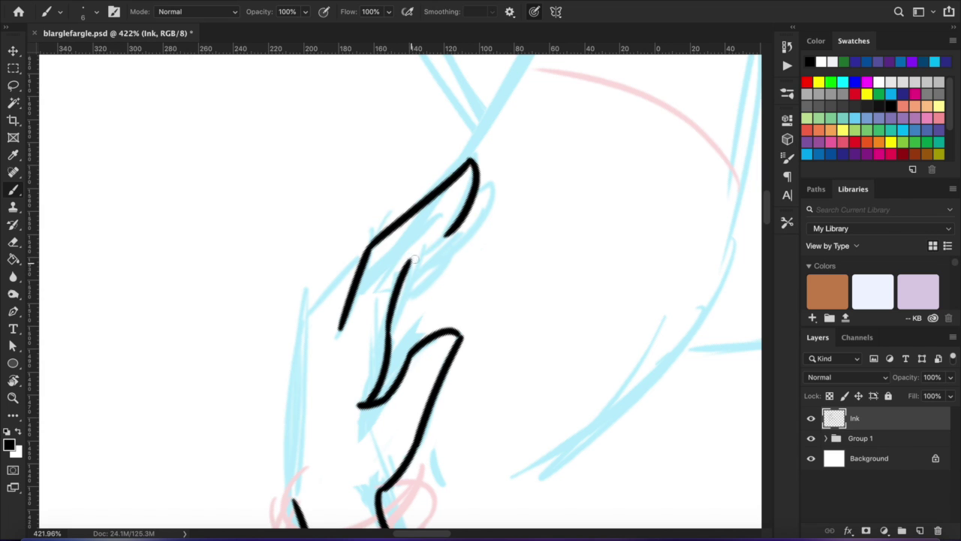
- Ink the remaining finger outlines and join the back of the hand to the arm line at the wrist
{"action": "scroll", "coordinate": [473, 172], "scroll_direction": "down", "scroll_amount": 10}
{"action": "left_click_drag", "start_coordinate": [473, 171], "coordinate": [451, 382]}
{"action": "scroll", "coordinate": [451, 382], "scroll_direction": "down", "scroll_amount": 4}
{"action": "left_click_drag", "start_coordinate": [431, 302], "coordinate": [430, 364]}
{"action": "scroll", "coordinate": [414, 308], "scroll_direction": "up", "scroll_amount": 3}
{"action": "left_click_drag", "start_coordinate": [405, 428], "coordinate": [359, 327]}
{"action": "mouse_move", "coordinate": [372, 416]}
{"action": "left_mouse_down"}
{"action": "mouse_move", "coordinate": [390, 199]}
{"action": "mouse_move", "coordinate": [453, 303]}
{"action": "mouse_move", "coordinate": [359, 198]}
{"action": "left_mouse_up"}
{"action": "key", "text": "r"}
{"action": "left_click_drag", "start_coordinate": [416, 146], "coordinate": [315, 389]}
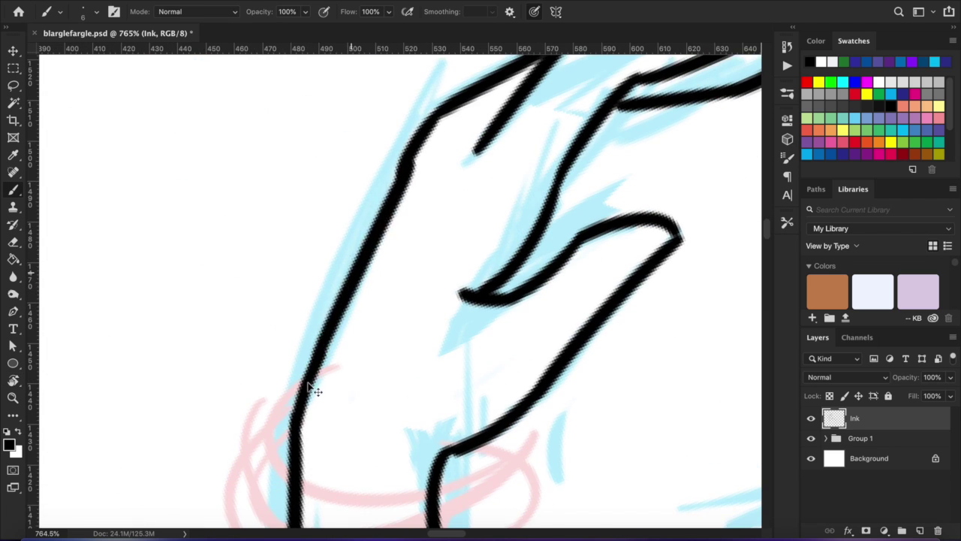
{"action": "key", "text": "Escape"}
- Ink small pointed claws on the fingertips and the tip of the thumb
{"action": "scroll", "coordinate": [460, 324], "scroll_direction": "down", "scroll_amount": 3}
{"action": "scroll", "coordinate": [391, 300], "scroll_direction": "up", "scroll_amount": 3}
{"action": "left_click_drag", "start_coordinate": [465, 307], "coordinate": [437, 352]}
{"action": "scroll", "coordinate": [358, 311], "scroll_direction": "down", "scroll_amount": 10}
{"action": "key", "text": "b"}
{"action": "scroll", "coordinate": [473, 285], "scroll_direction": "up", "scroll_amount": 8}
{"action": "scroll", "coordinate": [375, 360], "scroll_direction": "down", "scroll_amount": 3}
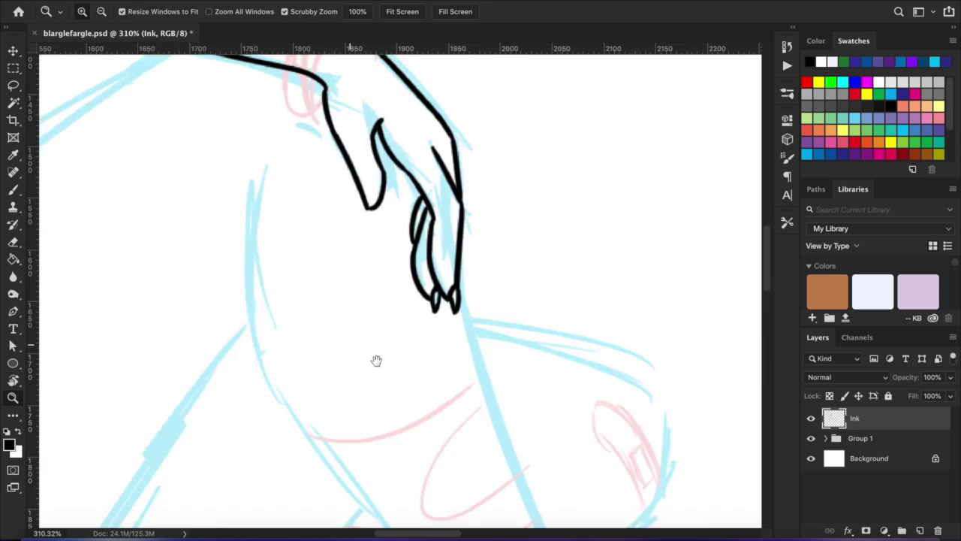
{"action": "scroll", "coordinate": [385, 277], "scroll_direction": "up", "scroll_amount": 3}
{"action": "left_click_drag", "start_coordinate": [387, 276], "coordinate": [381, 259]}
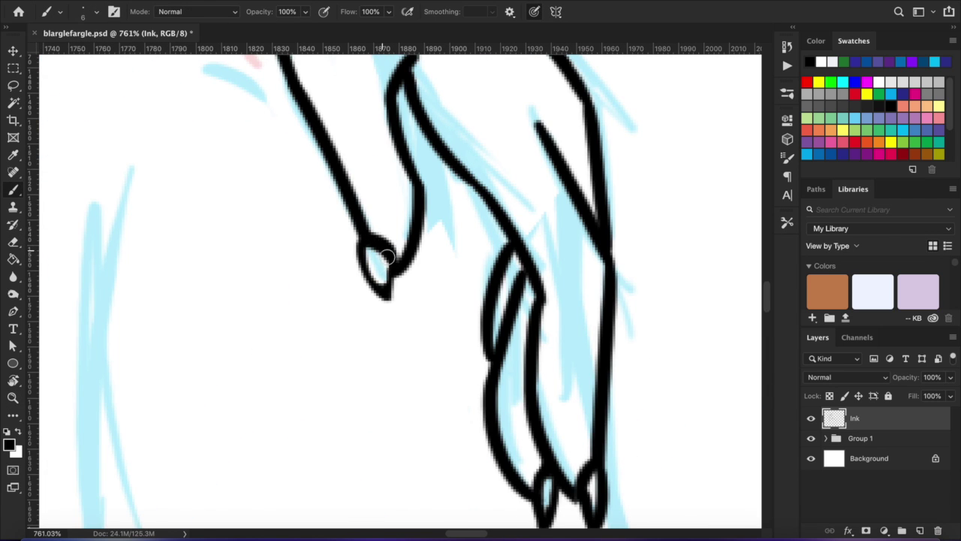
- Add a new layer above Ink and choose the Custom Shape tool
{"action": "scroll", "coordinate": [385, 257], "scroll_direction": "down", "scroll_amount": 10}
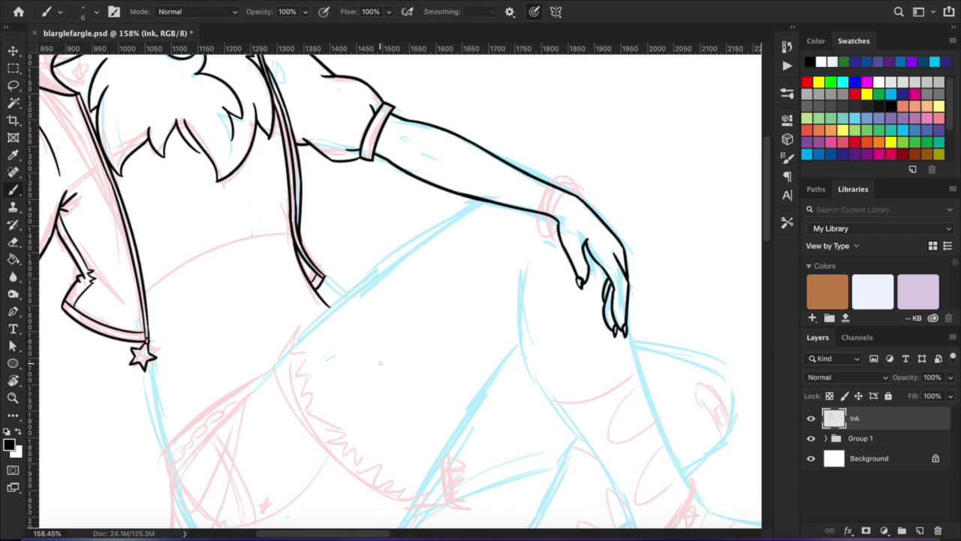
{"action": "scroll", "coordinate": [591, 227], "scroll_direction": "up", "scroll_amount": 8}
{"action": "scroll", "coordinate": [457, 271], "scroll_direction": "right", "scroll_amount": 5}
{"action": "scroll", "coordinate": [456, 270], "scroll_direction": "up", "scroll_amount": 3}
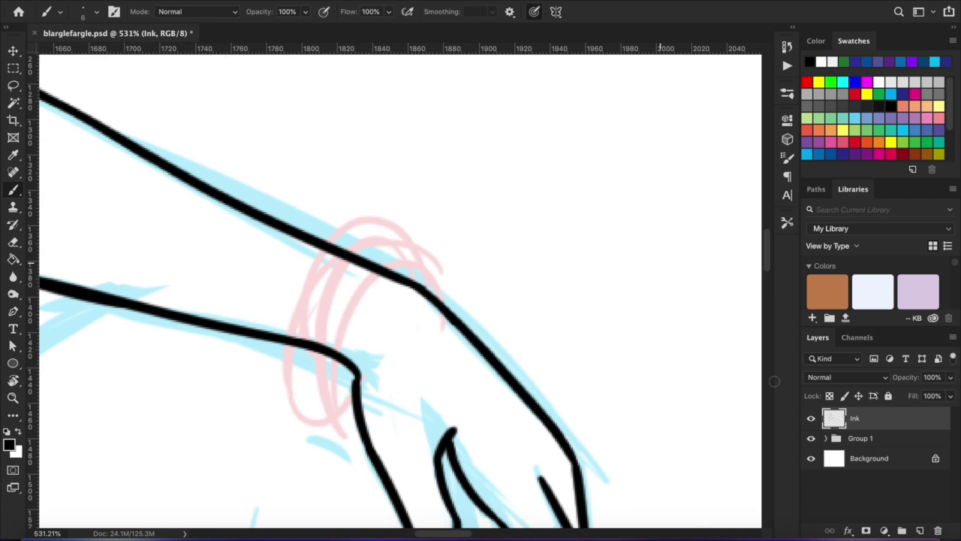
{"action": "key", "text": "ctrl+shift+alt+n"}
{"action": "right_click", "coordinate": [13, 363]}
{"action": "left_click", "coordinate": [82, 441]}
- Handwrite the note "Need a brush? Make a" in the blank area above the wrist
{"action": "key", "text": "b"}
{"action": "mouse_move", "coordinate": [359, 152]}
{"action": "left_mouse_down"}
{"action": "mouse_move", "coordinate": [388, 114]}
{"action": "mouse_move", "coordinate": [449, 90]}
{"action": "left_mouse_up"}
{"action": "left_click_drag", "start_coordinate": [512, 108], "coordinate": [517, 119]}
{"action": "left_click_drag", "start_coordinate": [497, 225], "coordinate": [519, 196]}
{"action": "left_click_drag", "start_coordinate": [539, 207], "coordinate": [564, 212]}
{"action": "left_click_drag", "start_coordinate": [614, 179], "coordinate": [613, 196]}
{"action": "scroll", "coordinate": [567, 151], "scroll_direction": "right", "scroll_amount": 3}
{"action": "scroll", "coordinate": [567, 150], "scroll_direction": "up", "scroll_amount": 1}
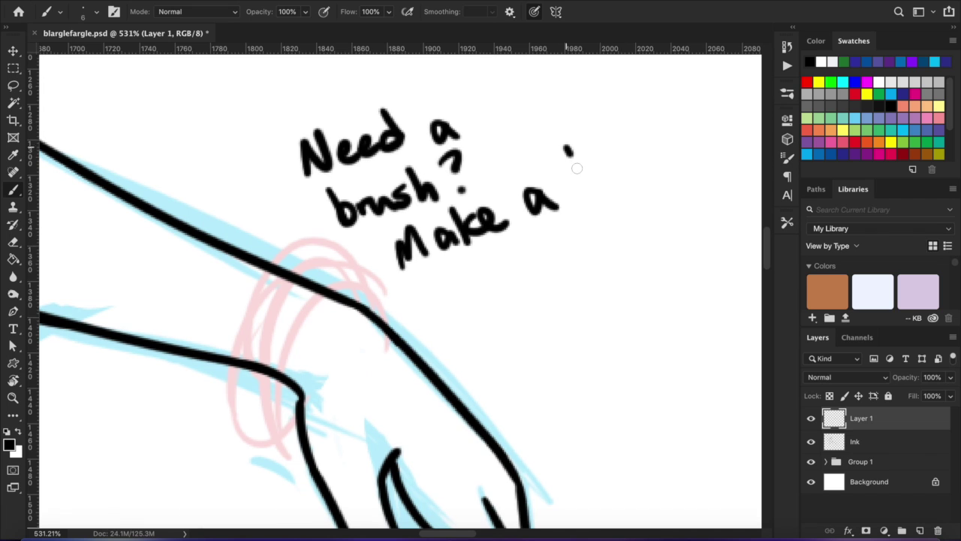
- Select the handwritten note, delete it and clear the selection
{"action": "left_click_drag", "start_coordinate": [279, 205], "coordinate": [284, 196]}
{"action": "key", "text": "Delete"}
{"action": "key", "text": "ctrl+d"}
- Place a star-shaped path in the blank area above the wrist and scale it to an even star
{"action": "key", "text": "u"}
{"action": "left_click", "coordinate": [406, 11]}
{"action": "scroll", "coordinate": [454, 51], "scroll_direction": "down", "scroll_amount": 3}
{"action": "left_click", "coordinate": [434, 80]}
{"action": "left_click_drag", "start_coordinate": [467, 146], "coordinate": [501, 193]}
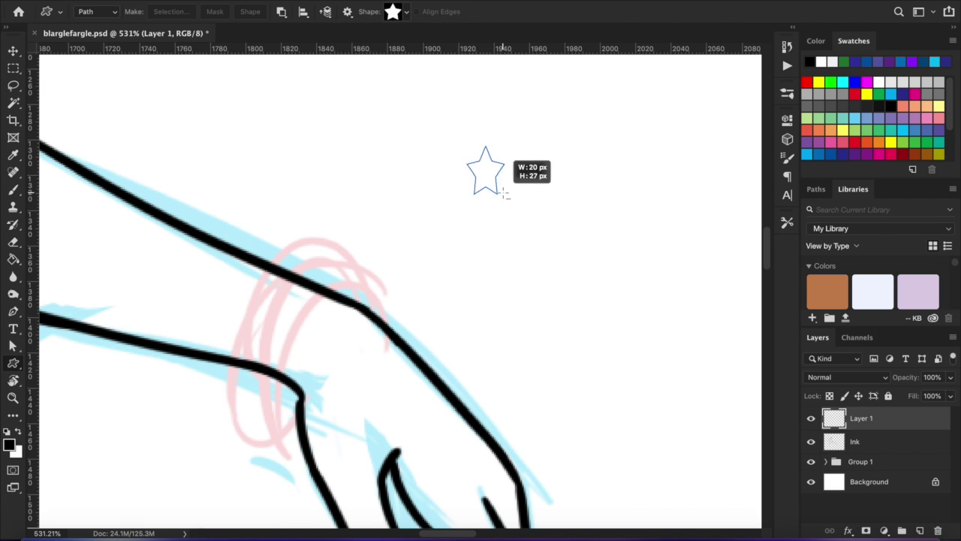
{"action": "key", "text": "ctrl+t"}
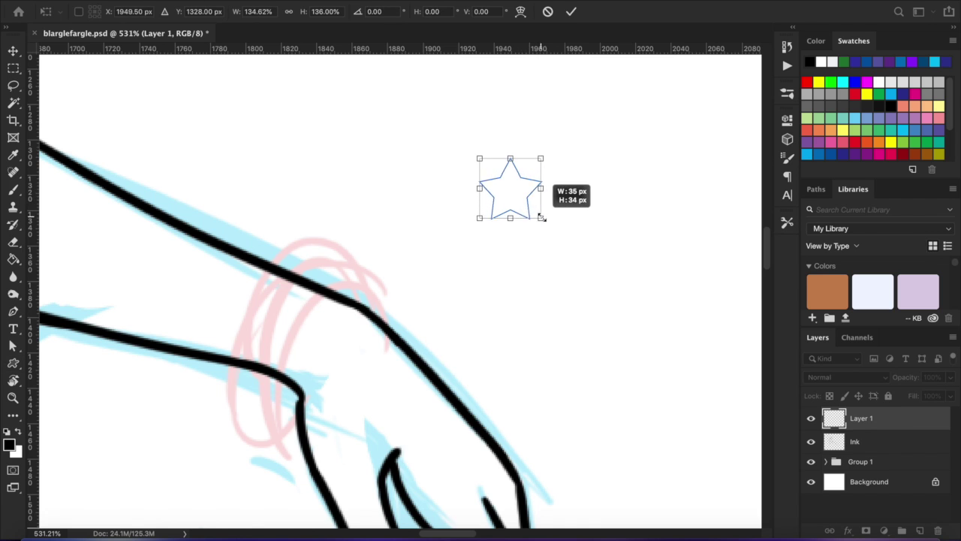
{"action": "left_click_drag", "start_coordinate": [542, 218], "coordinate": [531, 209]}
{"action": "key", "text": "Return"}
- Trace the star path in black with the 6 px brush and remove the path
{"action": "scroll", "coordinate": [518, 161], "scroll_direction": "up", "scroll_amount": 4}
{"action": "key", "text": "b"}
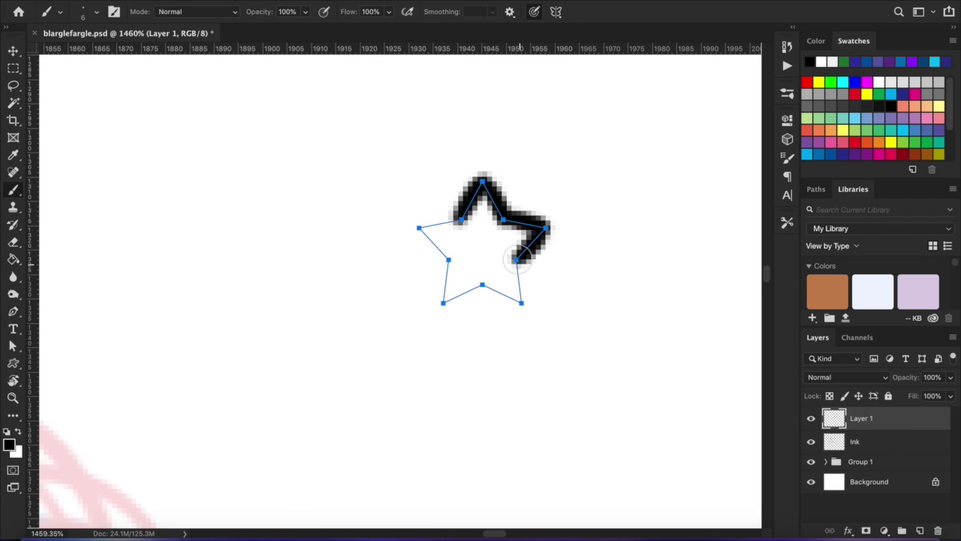
{"action": "left_click", "coordinate": [816, 188]}
{"action": "left_click", "coordinate": [879, 256]}
- Lasso the inked star outline and define it as a brush preset
{"action": "key", "text": "z"}
{"action": "scroll", "coordinate": [311, 229], "scroll_direction": "down", "scroll_amount": 4}
{"action": "key", "text": "l"}
{"action": "left_click_drag", "start_coordinate": [406, 142], "coordinate": [398, 278]}
{"action": "left_click", "coordinate": [143, 6]}
{"action": "left_click", "coordinate": [173, 331]}
{"action": "key", "text": "Return"}
- Stamp several test stars with the new 32 px star brush and clear them from the layer
{"action": "key", "text": "b"}
{"action": "key", "text": "ctrl+d"}
{"action": "left_click", "coordinate": [330, 300]}
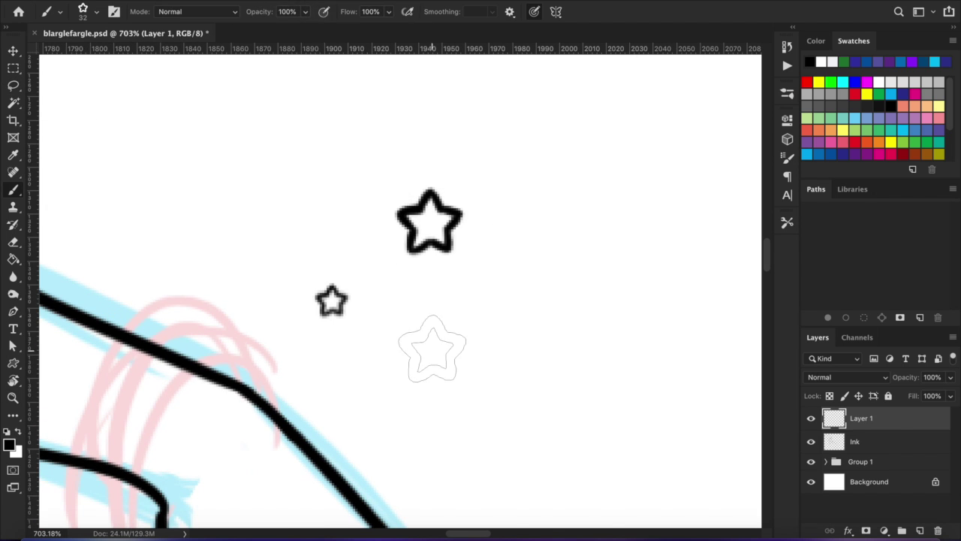
{"action": "left_click", "coordinate": [431, 347]}
{"action": "left_click", "coordinate": [519, 244]}
{"action": "left_click", "coordinate": [566, 356]}
{"action": "key", "text": "l"}
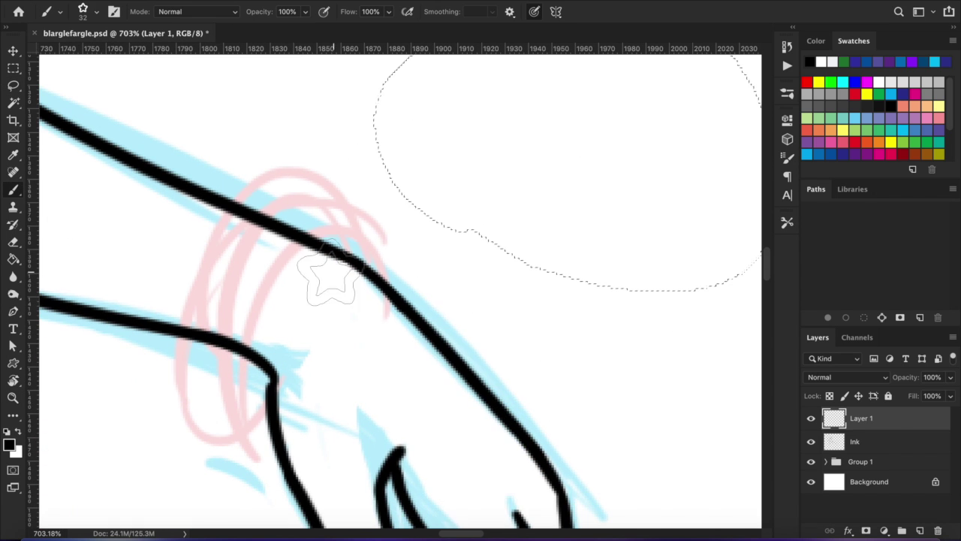
- Set the star brush tip's spacing to 82% and its size to 98 px in the brush settings
{"action": "key", "text": "F5"}
{"action": "left_click_drag", "start_coordinate": [661, 349], "coordinate": [681, 352]}
{"action": "left_click_drag", "start_coordinate": [747, 244], "coordinate": [695, 244]}
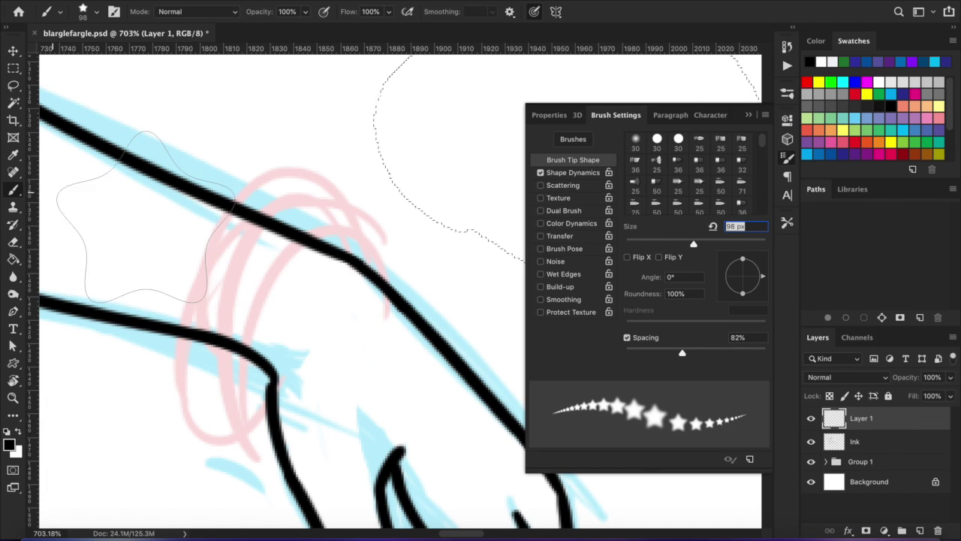
- Switch to the outlined star brush preset and adjust its tip spacing
{"action": "right_click", "coordinate": [259, 299]}
{"action": "left_click", "coordinate": [272, 383]}
{"action": "left_click", "coordinate": [656, 353]}
- Change the Shape Dynamics angle control, set the size jitter control to Off, and try a test stroke above the wrist
{"action": "left_click", "coordinate": [575, 172]}
{"action": "left_click", "coordinate": [705, 266]}
{"action": "left_click", "coordinate": [682, 335]}
{"action": "left_click", "coordinate": [696, 164]}
{"action": "left_click", "coordinate": [687, 144]}
{"action": "mouse_move", "coordinate": [402, 165]}
{"action": "left_mouse_down"}
{"action": "mouse_move", "coordinate": [450, 139]}
{"action": "mouse_move", "coordinate": [347, 197]}
{"action": "mouse_move", "coordinate": [323, 199]}
{"action": "left_mouse_up"}
{"action": "left_click", "coordinate": [749, 115]}
{"action": "key", "text": "ctrl+z"}
- Set the size jitter control to Off, paint a test row of stars above the wrist and undo it
{"action": "key", "text": "F5"}
{"action": "left_click", "coordinate": [704, 164]}
{"action": "left_click", "coordinate": [687, 145]}
{"action": "mouse_move", "coordinate": [448, 173]}
{"action": "left_mouse_down"}
{"action": "mouse_move", "coordinate": [530, 97]}
{"action": "mouse_move", "coordinate": [638, 68]}
{"action": "left_mouse_up"}
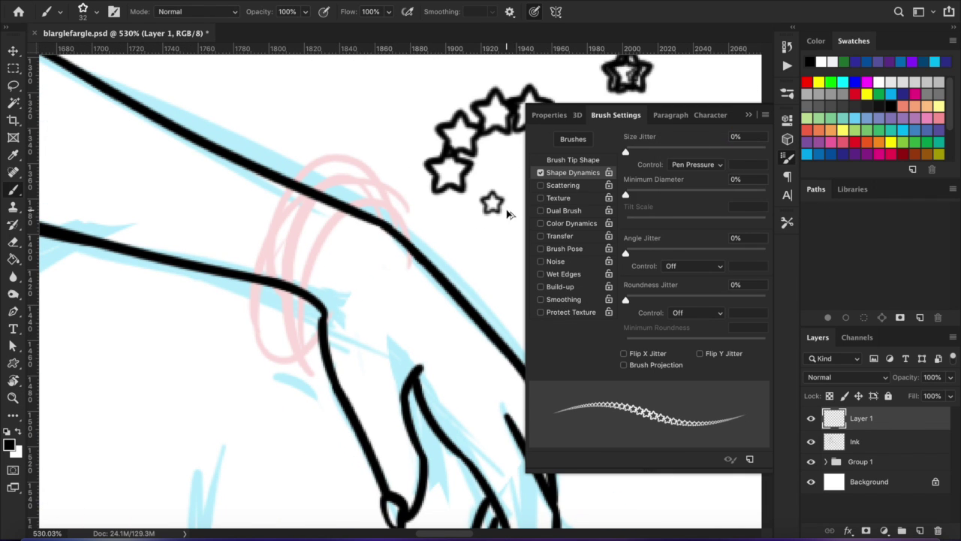
{"action": "key", "text": "F5"}
{"action": "key", "text": "ctrl+z"}
{"action": "key", "text": "ctrl+z"}
- Switch the star brush's size jitter control from Pen Pressure to Off, paint a test row of stars beside the wrist and undo it
{"action": "key", "text": "F5"}
{"action": "left_click", "coordinate": [687, 164]}
{"action": "left_click", "coordinate": [695, 164]}
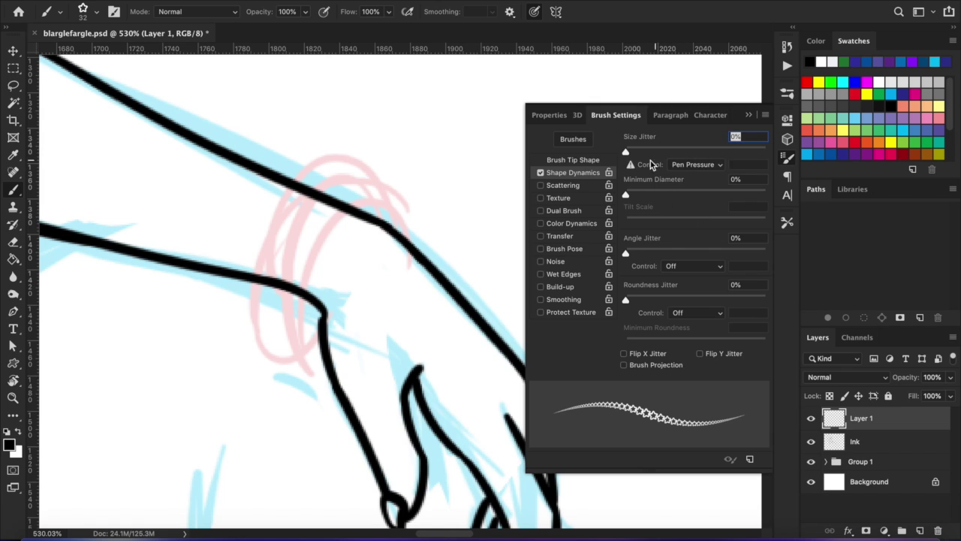
{"action": "left_click", "coordinate": [564, 159]}
{"action": "left_click", "coordinate": [573, 172]}
{"action": "left_click", "coordinate": [687, 165]}
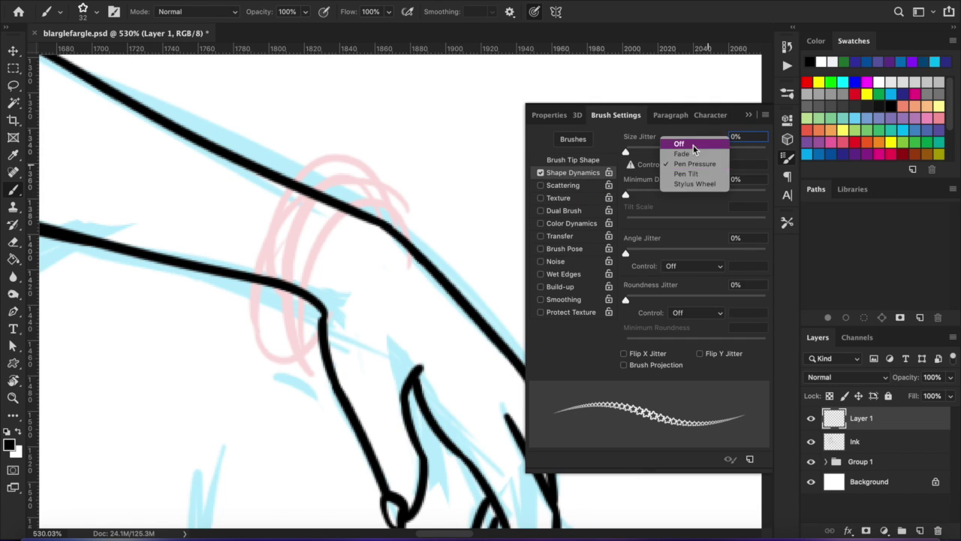
{"action": "left_click", "coordinate": [693, 146]}
{"action": "key", "text": "F5"}
{"action": "left_click_drag", "start_coordinate": [515, 304], "coordinate": [632, 251]}
{"action": "key", "text": "ctrl+z"}
- Readjust the Shape Dynamics size control and try star strokes above and across the wrist, undoing each attempt
{"action": "right_click", "coordinate": [565, 237]}
{"action": "key", "text": "Escape"}
{"action": "key", "text": "F5"}
{"action": "left_click", "coordinate": [687, 165]}
{"action": "left_click", "coordinate": [697, 180]}
{"action": "left_click_drag", "start_coordinate": [416, 165], "coordinate": [499, 146]}
{"action": "key", "text": "ctrl+z"}
{"action": "key", "text": "F5"}
{"action": "mouse_move", "coordinate": [376, 202]}
{"action": "left_mouse_down"}
{"action": "mouse_move", "coordinate": [308, 312]}
{"action": "mouse_move", "coordinate": [381, 230]}
{"action": "mouse_move", "coordinate": [395, 196]}
{"action": "mouse_move", "coordinate": [302, 321]}
{"action": "left_mouse_up"}
{"action": "key", "text": "ctrl+z"}
- Reduce the star brush to 23 px and paint a curved row of outlined stars around the wrist as a bracelet
{"action": "right_click", "coordinate": [706, 282]}
{"action": "right_click", "coordinate": [668, 293]}
{"action": "right_click", "coordinate": [722, 357]}
{"action": "key", "text": "ctrl+z"}
{"action": "key", "text": "F5"}
{"action": "key", "text": "F5"}
{"action": "key", "text": "ctrl+z"}
{"action": "mouse_move", "coordinate": [375, 212]}
{"action": "left_mouse_down"}
{"action": "mouse_move", "coordinate": [308, 319]}
{"action": "mouse_move", "coordinate": [436, 371]}
{"action": "left_mouse_up"}
{"action": "key", "text": "ctrl+z"}
{"action": "left_click_drag", "start_coordinate": [460, 279], "coordinate": [409, 379]}
{"action": "left_click_drag", "start_coordinate": [518, 268], "coordinate": [415, 296]}
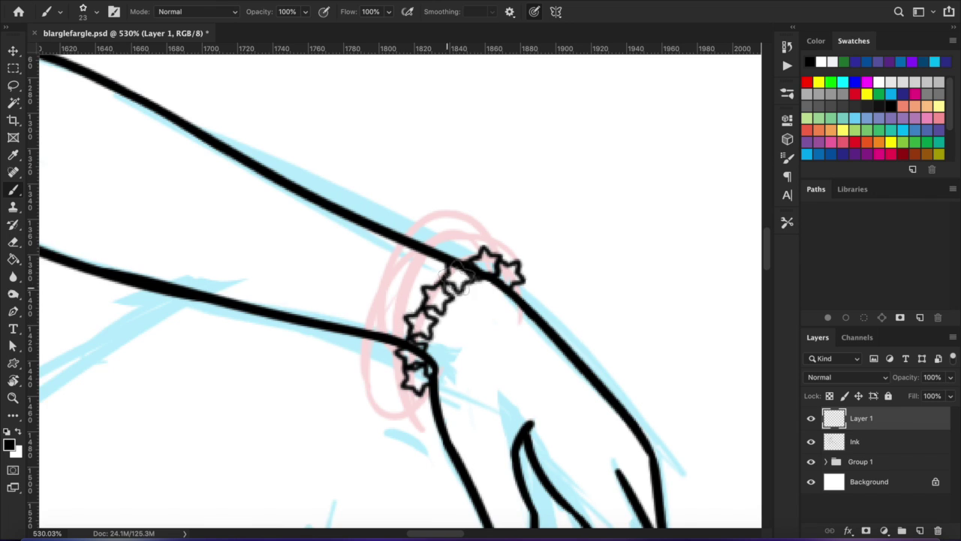
- Hide the sketch group, dim the Ink layer to 43% opacity, and select a 7 px round brush for Layer 1
{"action": "scroll", "coordinate": [411, 298], "scroll_direction": "right", "scroll_amount": 2}
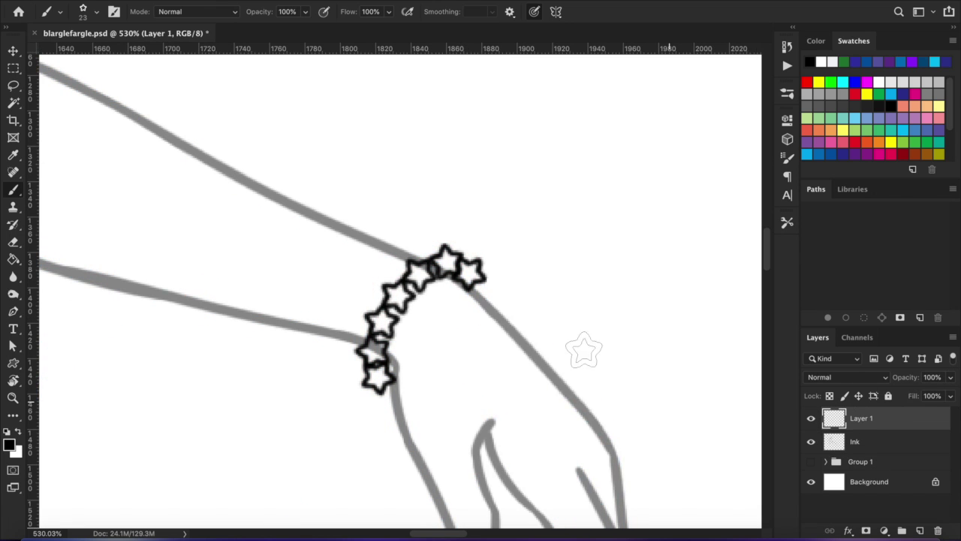
{"action": "right_click", "coordinate": [579, 347]}
{"action": "scroll", "coordinate": [654, 400], "scroll_direction": "up", "scroll_amount": 10}
{"action": "left_click", "coordinate": [559, 404]}
{"action": "key", "text": "Return"}
{"action": "scroll", "coordinate": [535, 189], "scroll_direction": "up", "scroll_amount": 5}
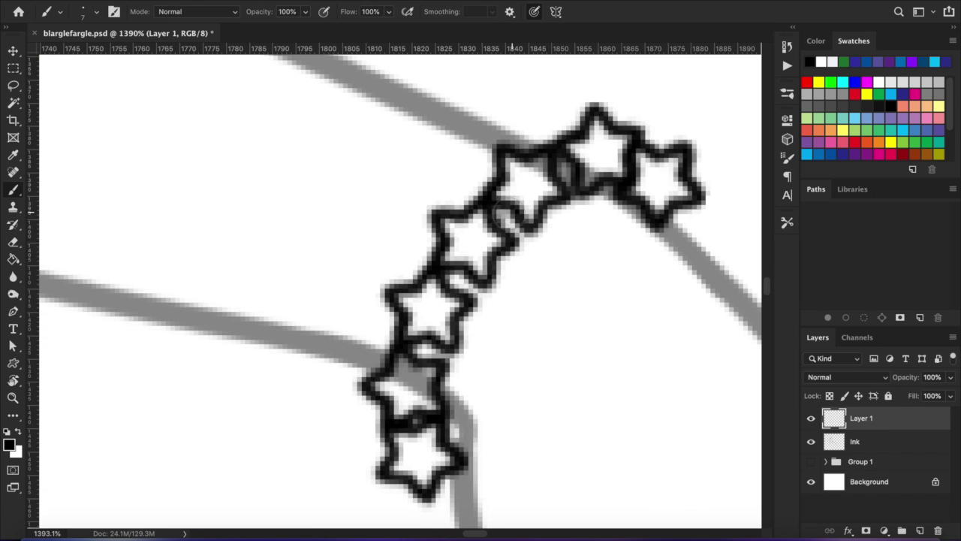
- Paint in the gaps and overlaps between neighbouring stars to join them into one continuous bracelet
{"action": "key", "text": "F5"}
{"action": "left_click", "coordinate": [570, 155]}
{"action": "key", "text": "F5"}
{"action": "scroll", "coordinate": [495, 207], "scroll_direction": "down", "scroll_amount": 3}
{"action": "scroll", "coordinate": [494, 206], "scroll_direction": "left", "scroll_amount": 2}
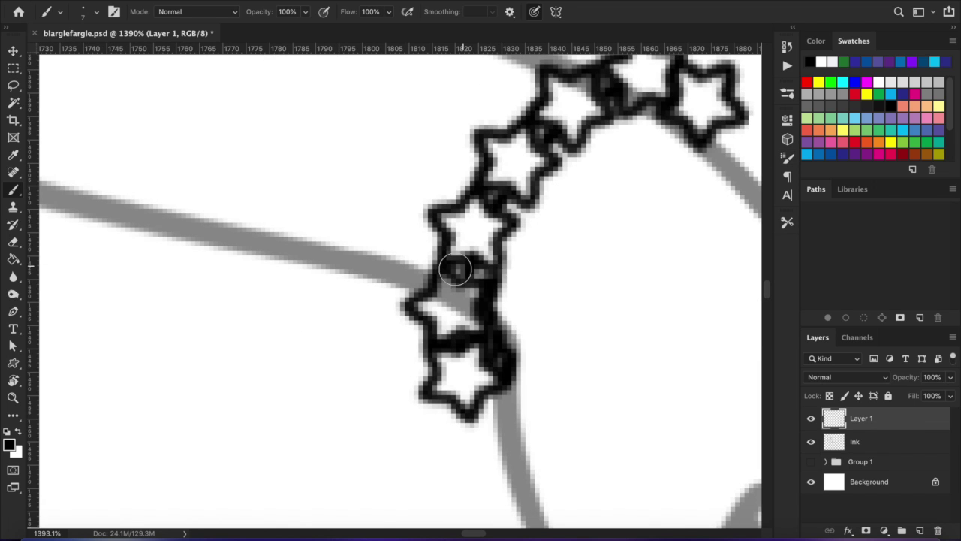
{"action": "scroll", "coordinate": [399, 278], "scroll_direction": "down", "scroll_amount": 5}
{"action": "scroll", "coordinate": [493, 275], "scroll_direction": "up", "scroll_amount": 3}
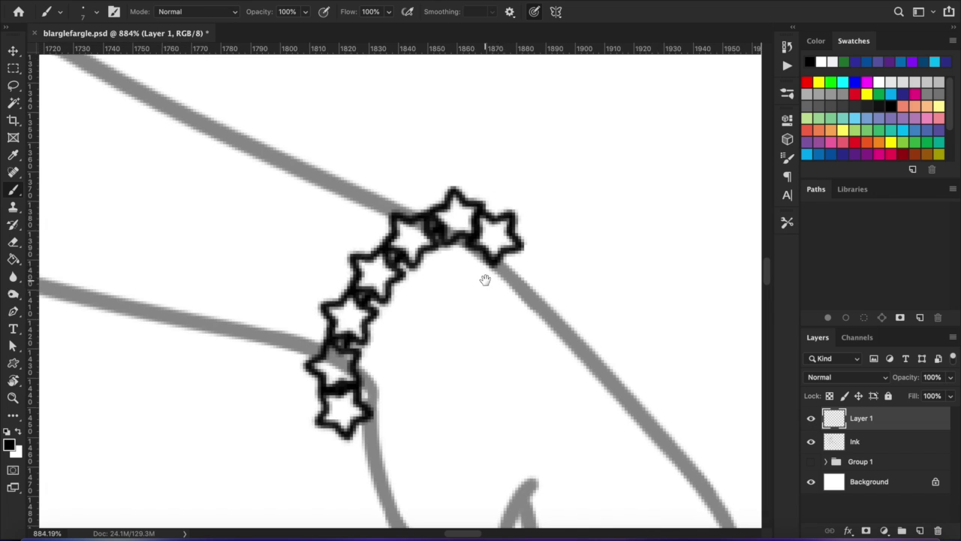
{"action": "scroll", "coordinate": [459, 228], "scroll_direction": "down", "scroll_amount": 5}
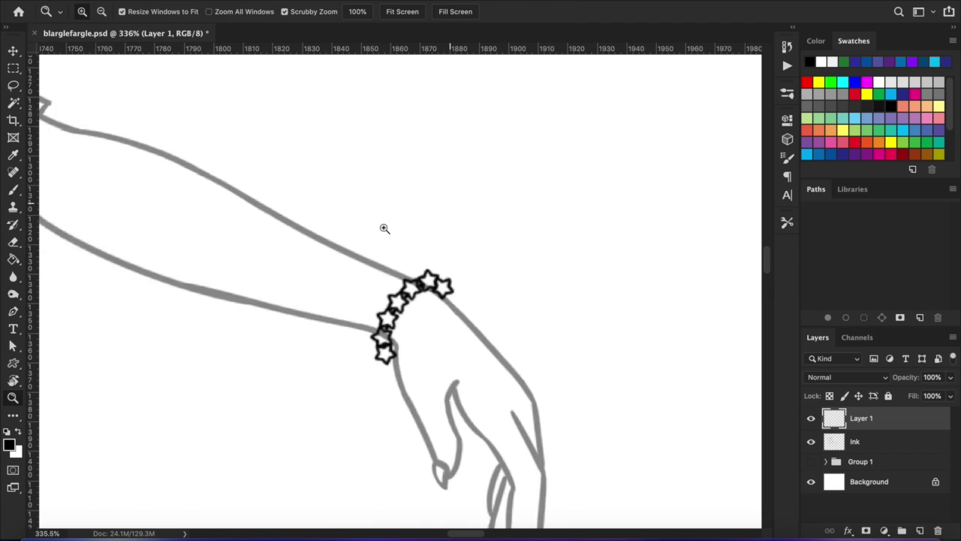
- Erase the last star at the bracelet's upper end and, on the Ink layer, the arm lines showing inside the stars
{"action": "scroll", "coordinate": [447, 282], "scroll_direction": "up", "scroll_amount": 4}
{"action": "key", "text": "e"}
{"action": "left_click_drag", "start_coordinate": [462, 244], "coordinate": [441, 256]}
{"action": "scroll", "coordinate": [510, 268], "scroll_direction": "down", "scroll_amount": 2}
{"action": "scroll", "coordinate": [450, 300], "scroll_direction": "left", "scroll_amount": 2}
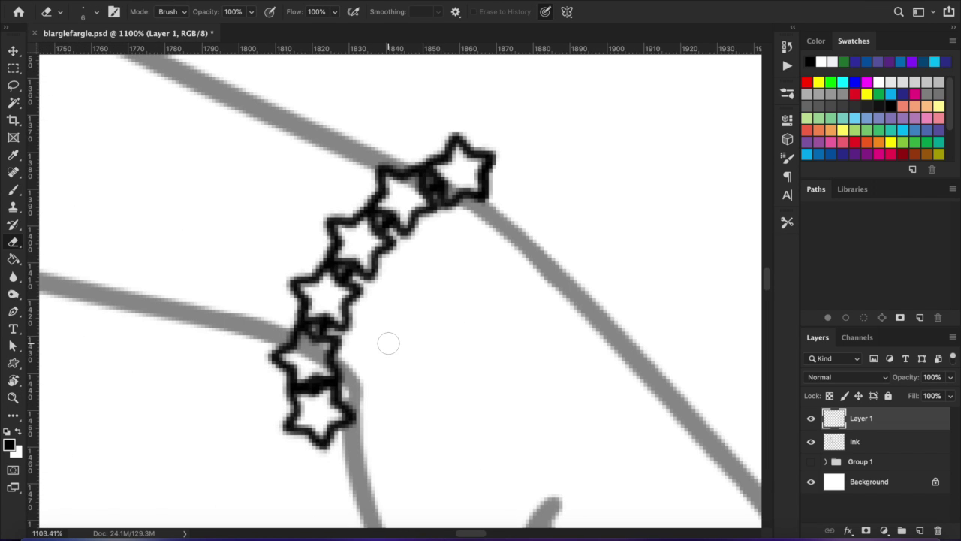
{"action": "scroll", "coordinate": [389, 343], "scroll_direction": "down", "scroll_amount": 4}
{"action": "key", "text": "alt+bracketleft"}
{"action": "scroll", "coordinate": [411, 329], "scroll_direction": "up", "scroll_amount": 4}
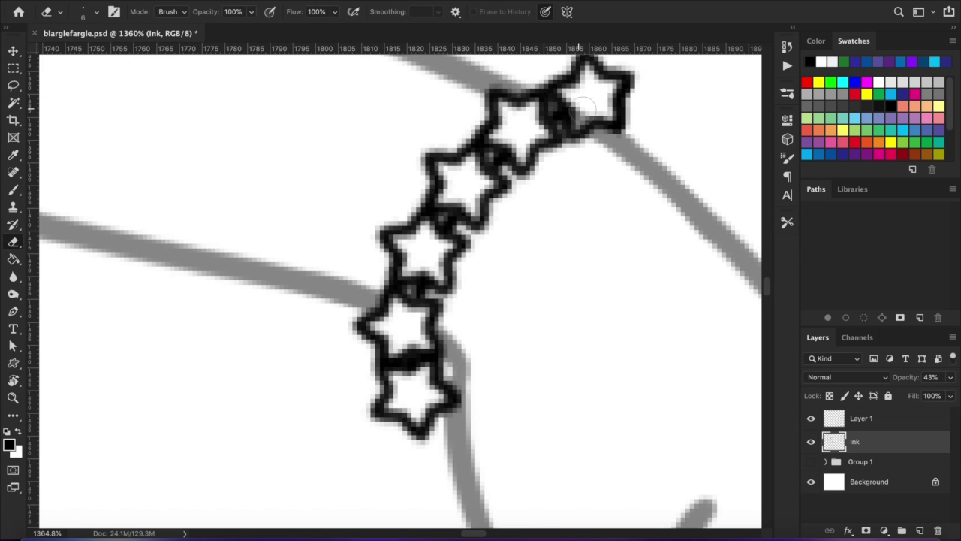
- Restore the Ink layer to 100% opacity and merge the star bracelet layer down into it
{"action": "key", "text": "0"}
{"action": "right_click", "coordinate": [886, 418]}
{"action": "left_click", "coordinate": [751, 480]}
{"action": "key", "text": "z"}
{"action": "scroll", "coordinate": [492, 293], "scroll_direction": "down", "scroll_amount": 1}
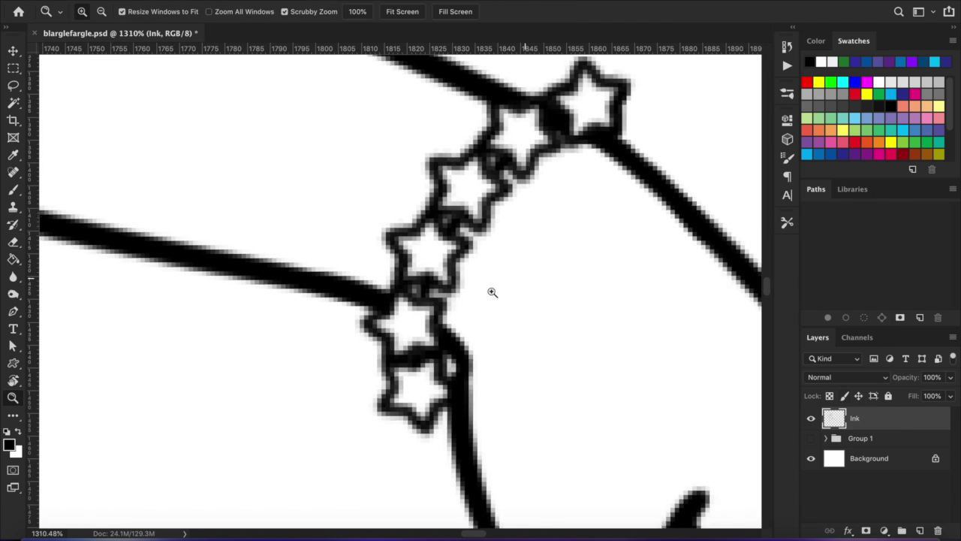
- Add a new layer above Ink, show the sketch group again, and write "Gonna try something..." above the arm
{"action": "scroll", "coordinate": [491, 292], "scroll_direction": "down", "scroll_amount": 5}
{"action": "scroll", "coordinate": [496, 315], "scroll_direction": "up", "scroll_amount": 3}
{"action": "key", "text": "ctrl+shift+alt+n"}
{"action": "key", "text": "b"}
{"action": "left_click_drag", "start_coordinate": [492, 353], "coordinate": [543, 264]}
{"action": "key", "text": "ctrl+z"}
{"action": "scroll", "coordinate": [543, 204], "scroll_direction": "right", "scroll_amount": 3}
{"action": "scroll", "coordinate": [543, 204], "scroll_direction": "up", "scroll_amount": 2}
{"action": "right_click", "coordinate": [565, 214]}
{"action": "left_click", "coordinate": [355, 139]}
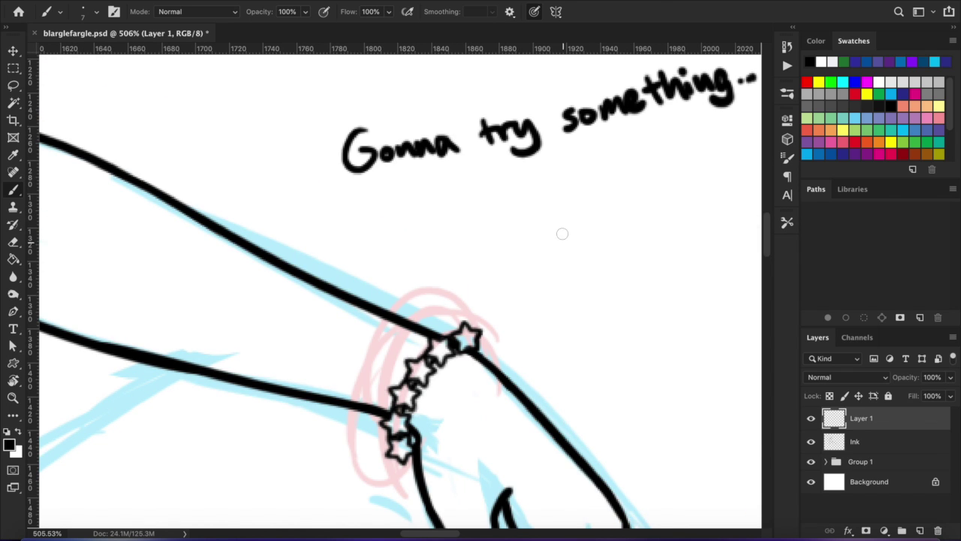
- Lasso two small stacked dots beside the note and define them as a new brush preset
{"action": "left_click", "coordinate": [150, 2]}
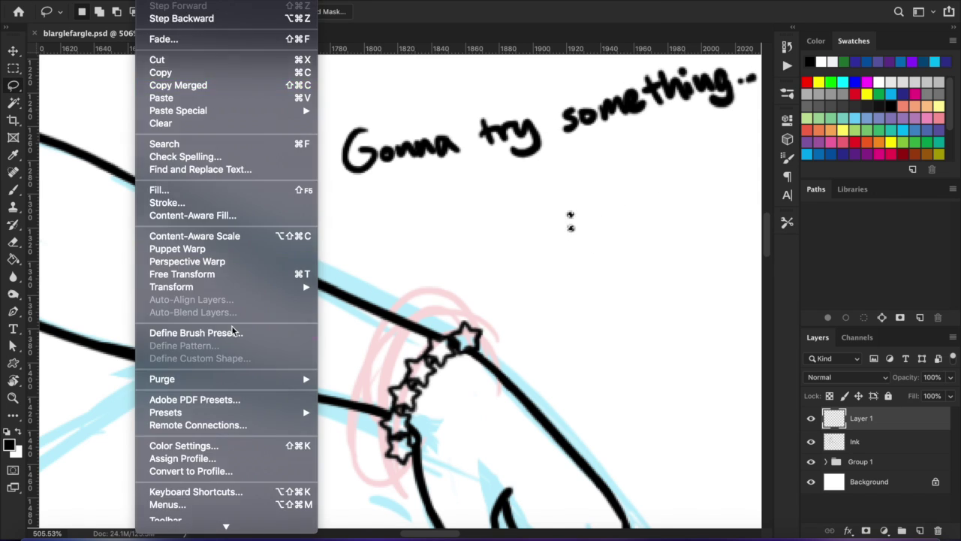
{"action": "left_click", "coordinate": [225, 331]}
{"action": "key", "text": "Return"}
{"action": "key", "text": "ctrl+d"}
- Paint double-line test strokes with the two-dot brush: a wave, an arc and a loop
{"action": "left_click_drag", "start_coordinate": [512, 263], "coordinate": [616, 258]}
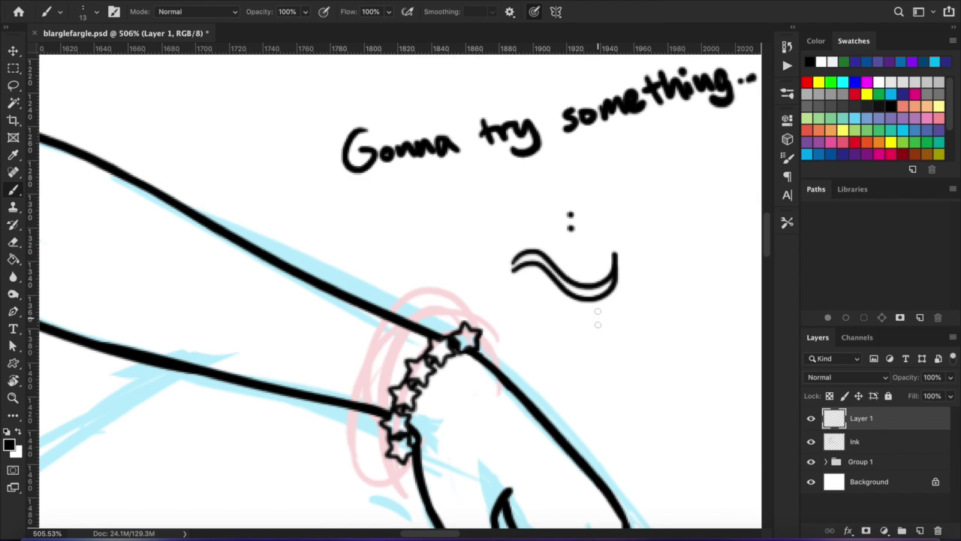
{"action": "left_click", "coordinate": [785, 158]}
{"action": "left_click", "coordinate": [785, 158]}
{"action": "left_click_drag", "start_coordinate": [703, 268], "coordinate": [629, 378]}
{"action": "left_click_drag", "start_coordinate": [671, 157], "coordinate": [643, 173]}
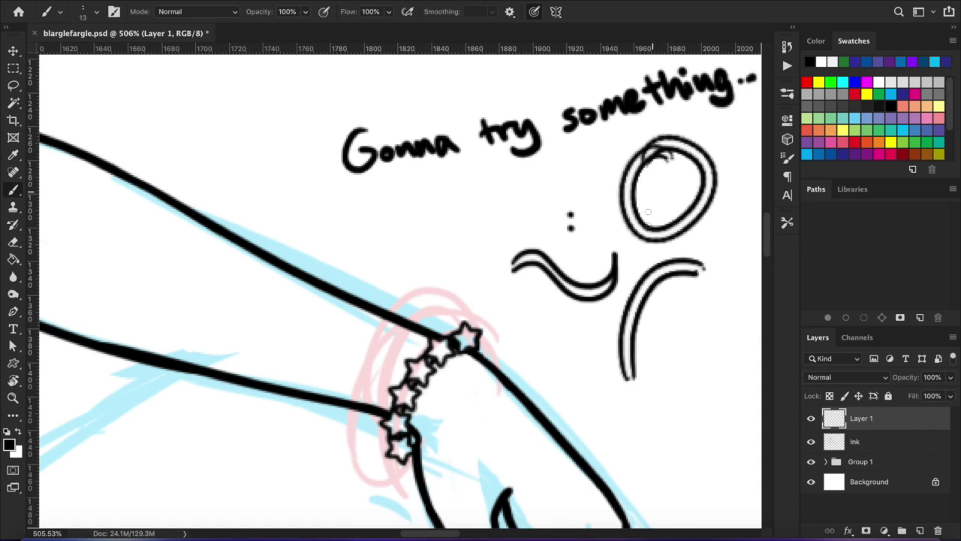
- Try several double-line bracelet strokes around the wrist with the two-dot brush, undoing each one
{"action": "scroll", "coordinate": [408, 394], "scroll_direction": "down", "scroll_amount": 2}
{"action": "scroll", "coordinate": [408, 394], "scroll_direction": "left", "scroll_amount": 1}
{"action": "left_click_drag", "start_coordinate": [481, 278], "coordinate": [375, 338]}
{"action": "key", "text": "ctrl+z"}
{"action": "left_click_drag", "start_coordinate": [421, 255], "coordinate": [443, 428]}
{"action": "key", "text": "ctrl+z"}
{"action": "left_click_drag", "start_coordinate": [435, 263], "coordinate": [421, 458]}
{"action": "key", "text": "ctrl+z"}
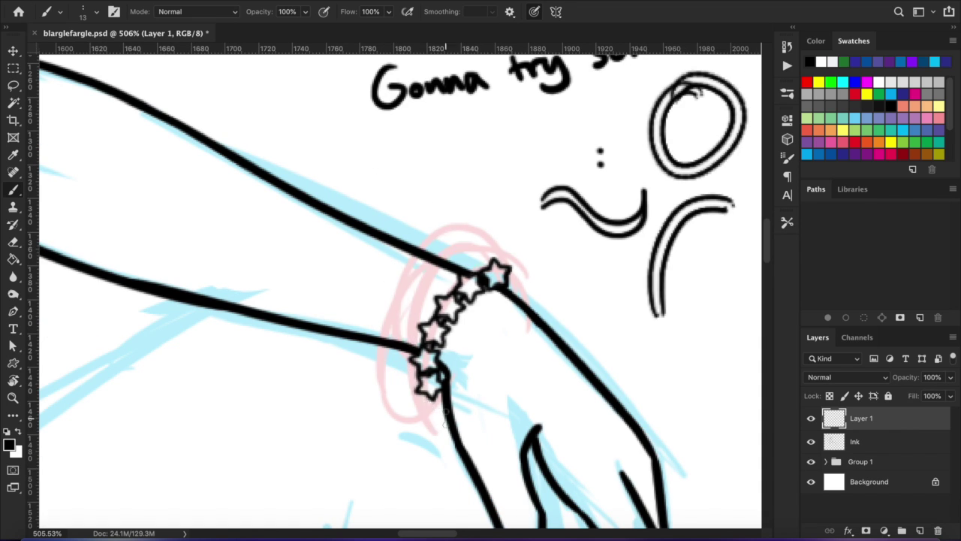
- Draw an elliptical path about 44 by 111 px beside the hand and stroke it with the double-line brush
{"action": "scroll", "coordinate": [435, 278], "scroll_direction": "right", "scroll_amount": 5}
{"action": "left_click", "coordinate": [12, 363]}
{"action": "left_click", "coordinate": [62, 388]}
{"action": "mouse_move", "coordinate": [451, 208]}
{"action": "left_mouse_down"}
{"action": "mouse_move", "coordinate": [536, 401]}
{"action": "mouse_move", "coordinate": [525, 396]}
{"action": "left_mouse_up"}
{"action": "right_click", "coordinate": [877, 212]}
{"action": "left_click", "coordinate": [740, 279]}
{"action": "key", "text": "ctrl+z"}
{"action": "key", "text": "ctrl+t"}
{"action": "key", "text": "Return"}
{"action": "right_click", "coordinate": [878, 213]}
{"action": "left_click", "coordinate": [732, 283]}
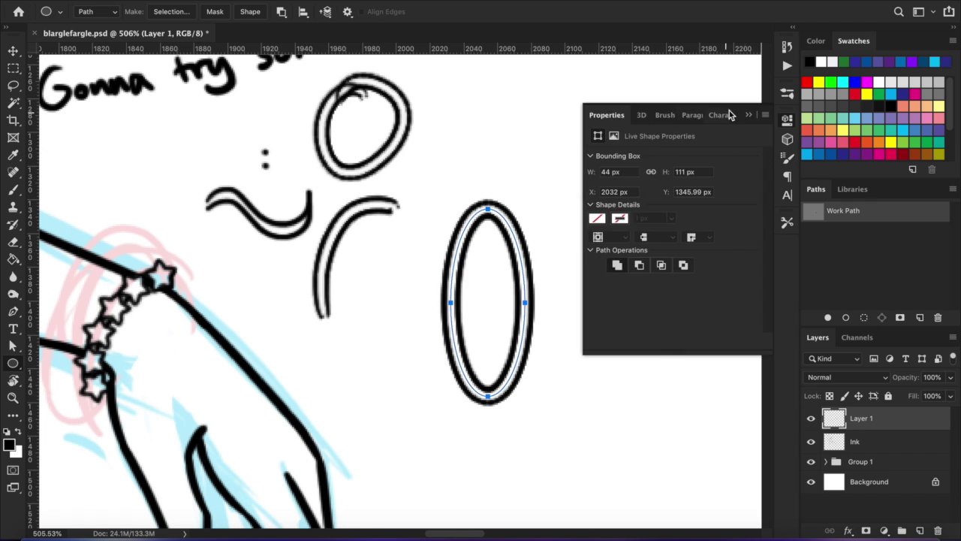
- Delete the work path, marquee-select the double-line ellipse, and define it as a brush preset named "COPY-PASTE BRACELETS, MW"
{"action": "right_click", "coordinate": [877, 211]}
{"action": "left_click", "coordinate": [741, 230]}
{"action": "key", "text": "m"}
{"action": "left_click_drag", "start_coordinate": [422, 185], "coordinate": [530, 318]}
{"action": "left_click", "coordinate": [117, 1]}
{"action": "left_click", "coordinate": [228, 335]}
{"action": "type", "text": "COPY-PASTE BRACELETS, MW"}
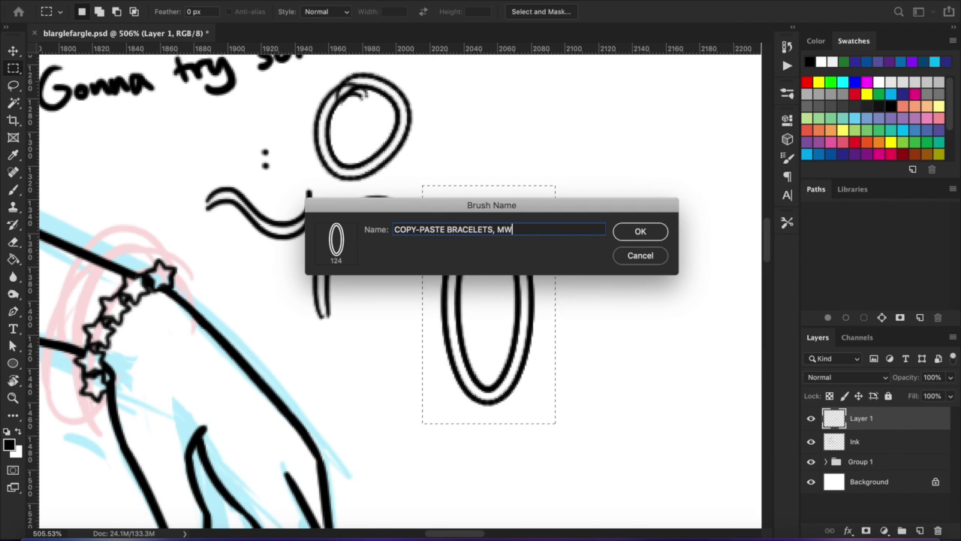
{"action": "key", "text": "Return"}
- Deselect, delete the practice layer, and add a fresh layer above Ink for the bracelets
{"action": "key", "text": "b"}
{"action": "key", "text": "ctrl+d"}
{"action": "key", "text": "Delete"}
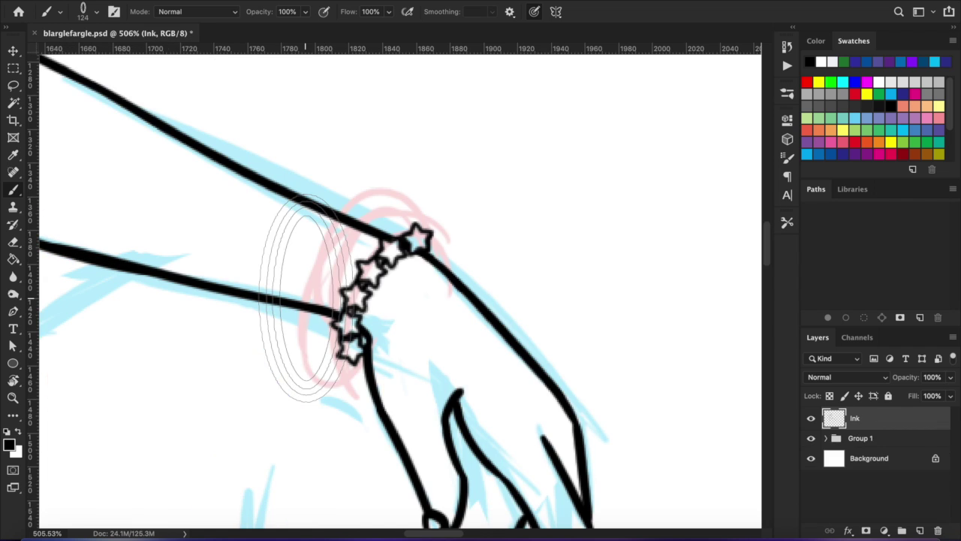
{"action": "left_click", "coordinate": [920, 530]}
- Stamp three ellipse bracelets at different angles over the wrist, rotating the brush tip and using a separate layer for each
{"action": "left_click", "coordinate": [787, 160]}
{"action": "left_click", "coordinate": [579, 129]}
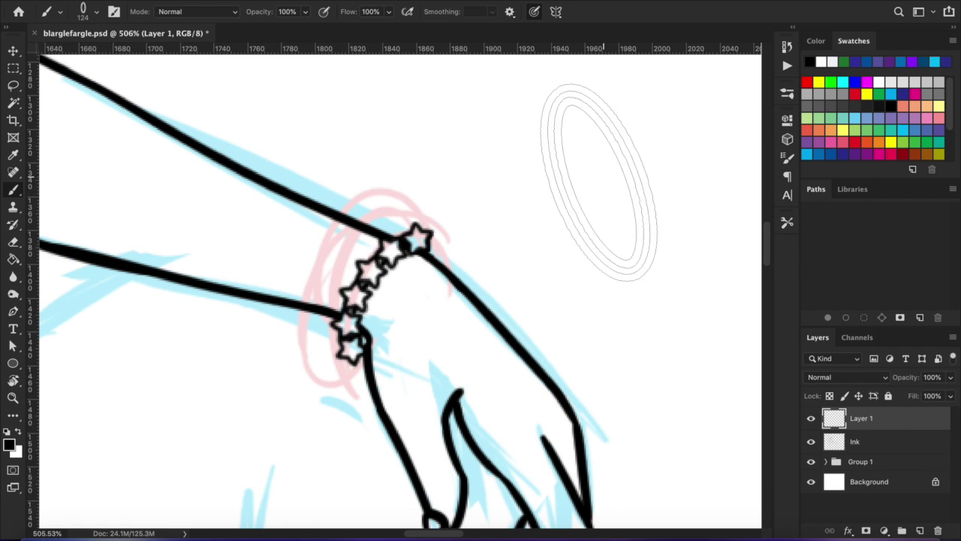
{"action": "left_click", "coordinate": [344, 288]}
{"action": "key", "text": "ctrl+shift+alt+n"}
{"action": "left_click", "coordinate": [354, 301]}
{"action": "scroll", "coordinate": [612, 210], "scroll_direction": "left", "scroll_amount": 10}
{"action": "scroll", "coordinate": [494, 202], "scroll_direction": "right", "scroll_amount": 10}
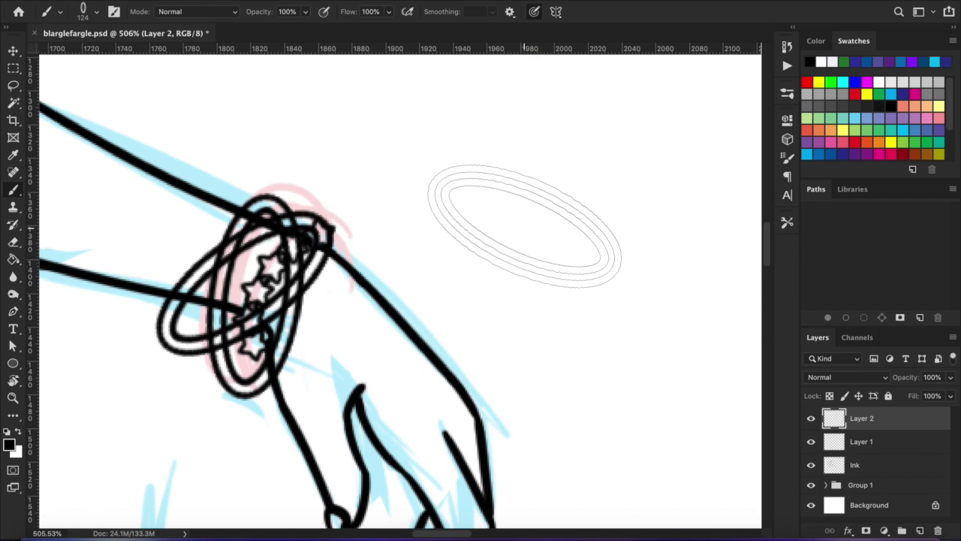
{"action": "key", "text": "ctrl+shift+alt+n"}
{"action": "scroll", "coordinate": [173, 213], "scroll_direction": "left", "scroll_amount": 5}
- Hide Layer 1 and Layer 2, and erase the Layer 3 bracelet's far side and the arm lines crossing its band
{"action": "left_click", "coordinate": [811, 441]}
{"action": "left_click", "coordinate": [811, 465]}
{"action": "key", "text": "e"}
{"action": "scroll", "coordinate": [421, 302], "scroll_direction": "up", "scroll_amount": 3}
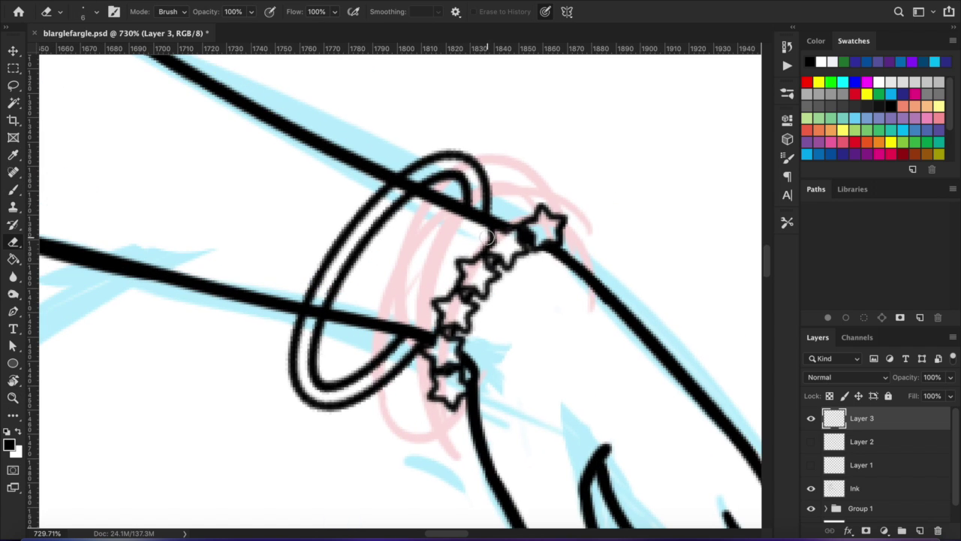
{"action": "left_click", "coordinate": [861, 464]}
{"action": "left_click", "coordinate": [856, 488]}
- Show Layer 2, and erase its bracelet's far side and the arm line crossing that band
{"action": "left_click", "coordinate": [810, 441]}
{"action": "left_click", "coordinate": [861, 442]}
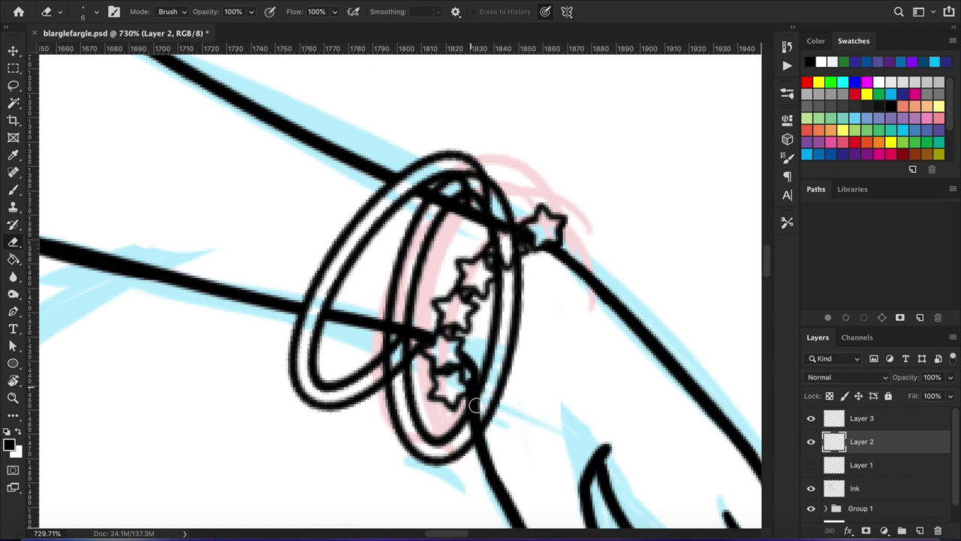
{"action": "left_click", "coordinate": [856, 488]}
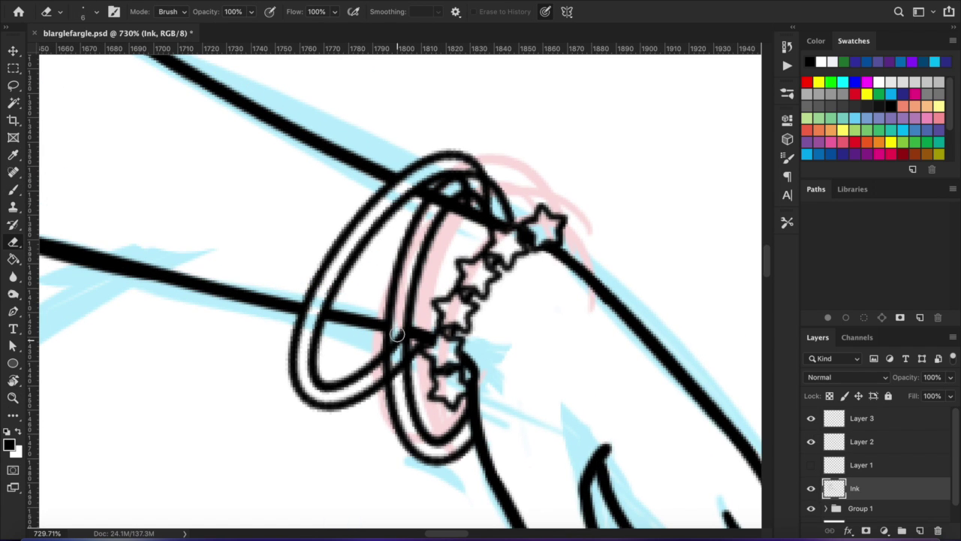
- Merge the Layer 3 bracelet down into Layer 2 and show Layer 1 again
{"action": "left_click", "coordinate": [861, 421]}
{"action": "right_click", "coordinate": [905, 424]}
{"action": "left_click", "coordinate": [751, 442]}
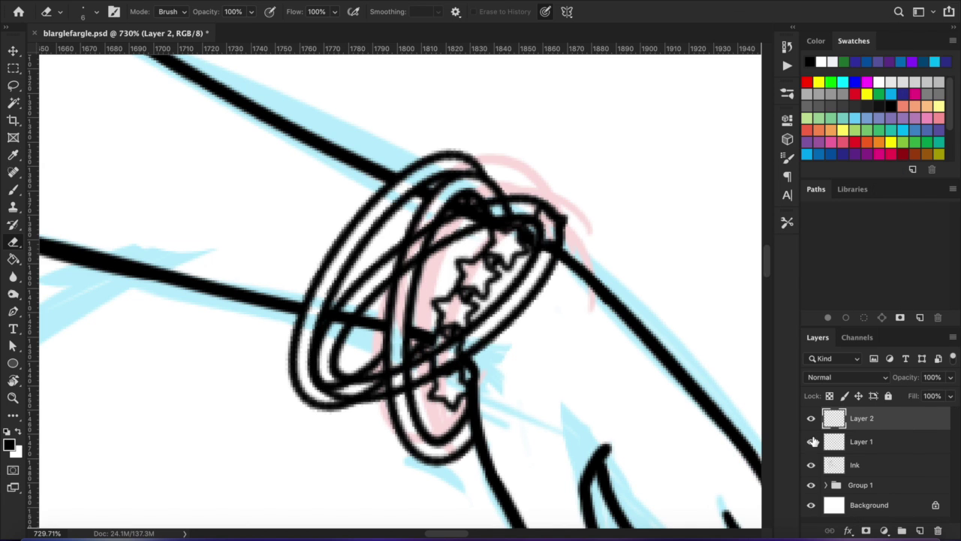
- Erase the Layer 1 bracelet's far side and the overlapping lines on Layer 1, Layer 2 and Ink so the bracelets interweave
{"action": "key", "text": "alt+bracketleft"}
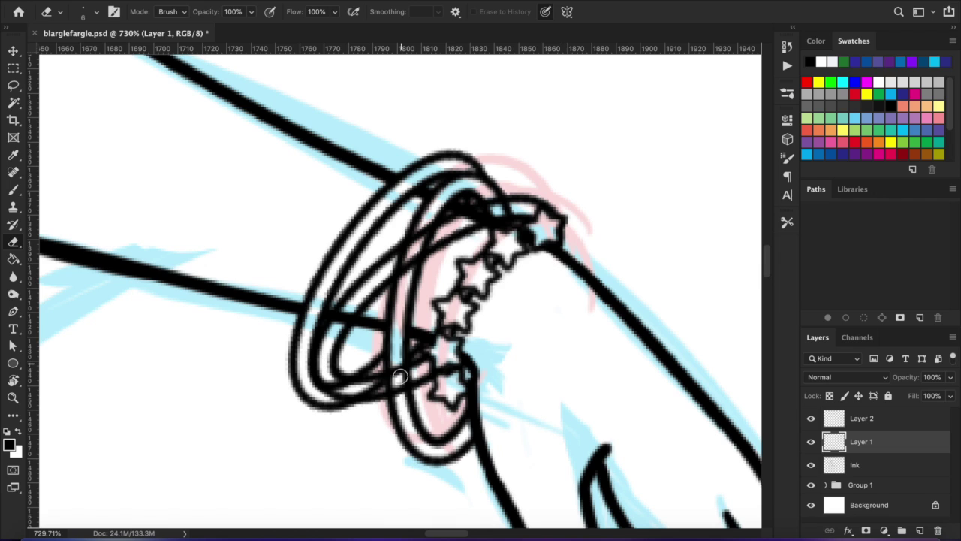
{"action": "key", "text": "alt+bracketright"}
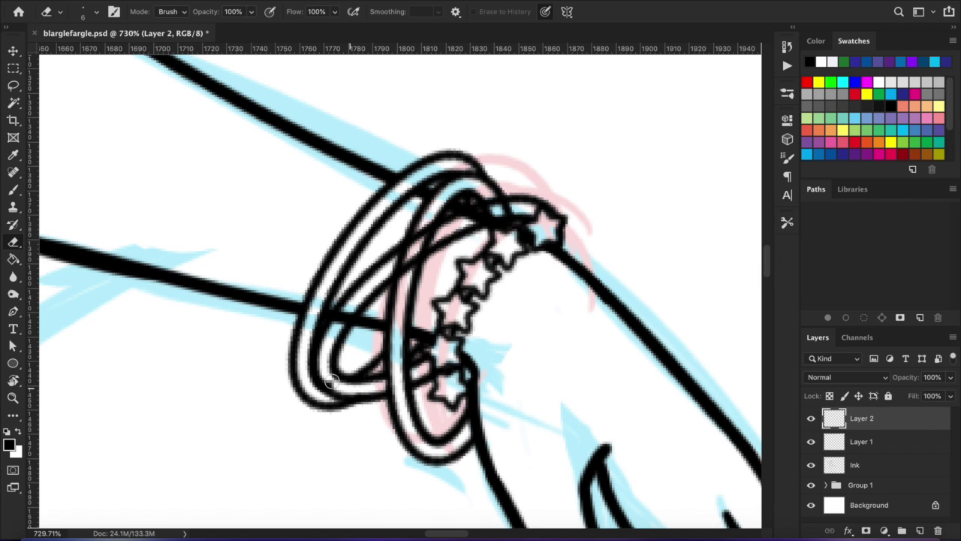
{"action": "key", "text": "alt+bracketleft"}
{"action": "key", "text": "alt+bracketleft"}
{"action": "key", "text": "alt+bracketright"}
{"action": "key", "text": "alt+bracketright"}
{"action": "left_click", "coordinate": [881, 470]}
- Merge both remaining bracelet layers, Layer 1 and Layer 2, down into the Ink layer
{"action": "scroll", "coordinate": [400, 285], "scroll_direction": "down", "scroll_amount": 10}
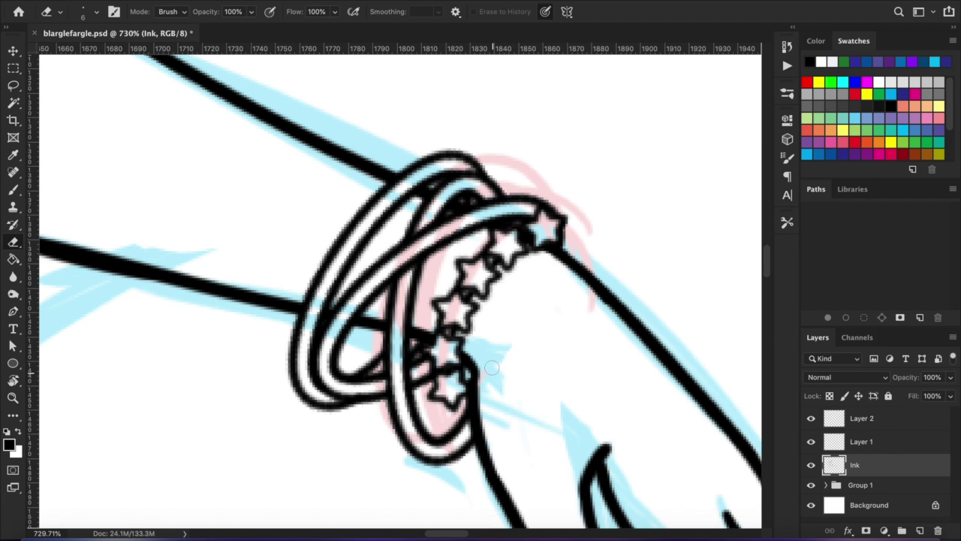
{"action": "scroll", "coordinate": [472, 317], "scroll_direction": "up", "scroll_amount": 3}
{"action": "scroll", "coordinate": [453, 292], "scroll_direction": "up", "scroll_amount": 2}
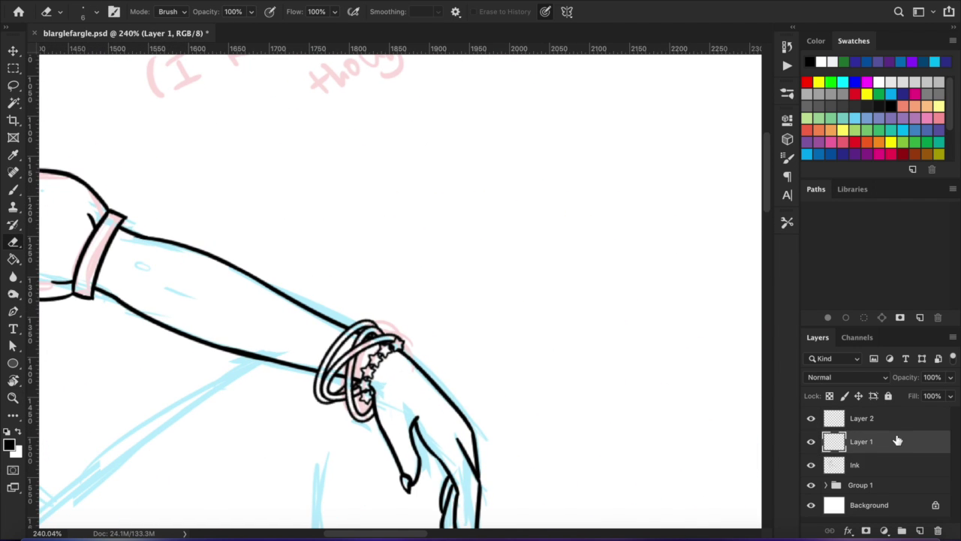
{"action": "right_click", "coordinate": [895, 441]}
{"action": "left_click", "coordinate": [826, 422]}
{"action": "right_click", "coordinate": [894, 418]}
{"action": "left_click", "coordinate": [821, 438]}
- Switch to the hard round brush and set its size to 6 px
{"action": "key", "text": "b"}
{"action": "right_click", "coordinate": [429, 216]}
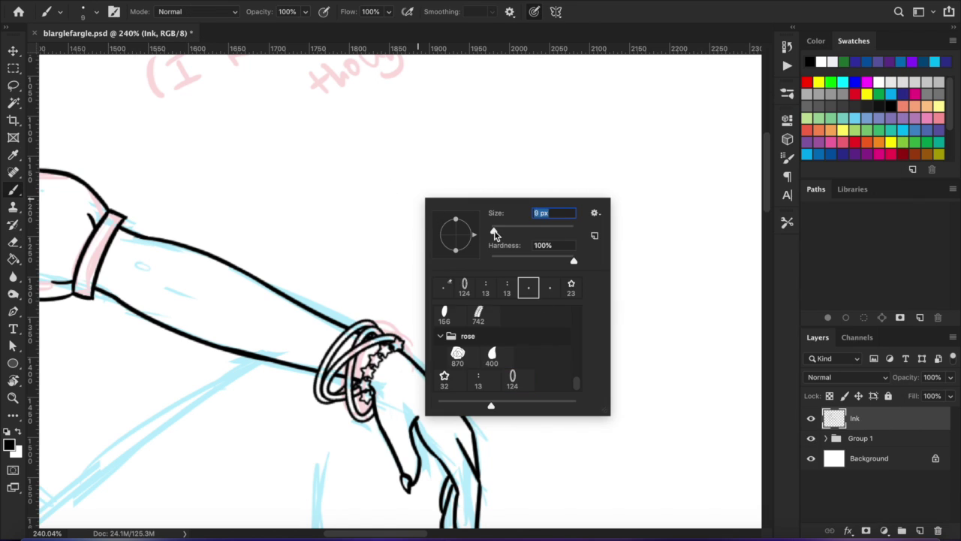
{"action": "left_click_drag", "start_coordinate": [494, 233], "coordinate": [492, 233]}
{"action": "key", "text": "Return"}
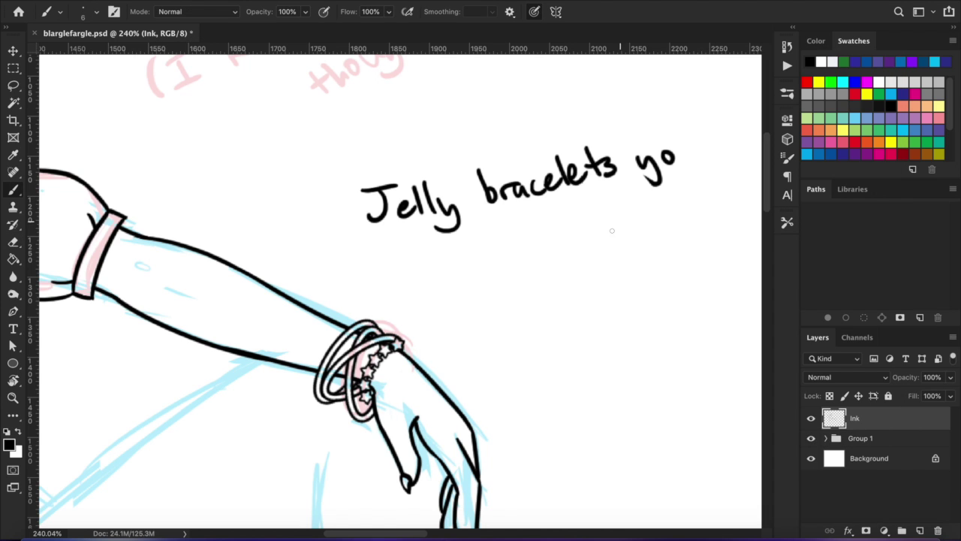
- Write the note "Jelly bracelets yo (I'm such a 90's kid" beside the arm, and lasso and delete it
{"action": "left_click_drag", "start_coordinate": [669, 201], "coordinate": [679, 233]}
{"action": "left_click_drag", "start_coordinate": [687, 214], "coordinate": [710, 226]}
{"action": "scroll", "coordinate": [573, 278], "scroll_direction": "right", "scroll_amount": 3}
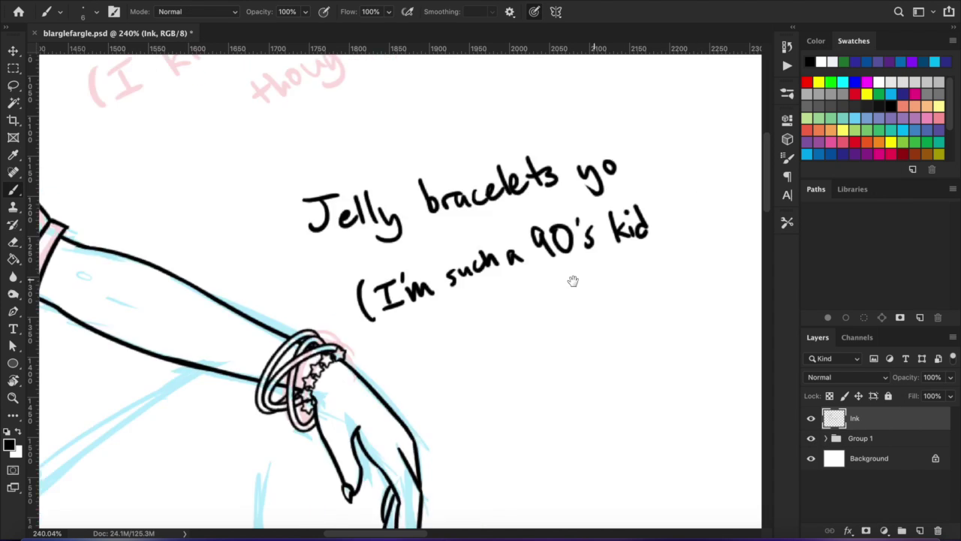
{"action": "left_click_drag", "start_coordinate": [639, 214], "coordinate": [641, 234]}
{"action": "key", "text": "Delete"}
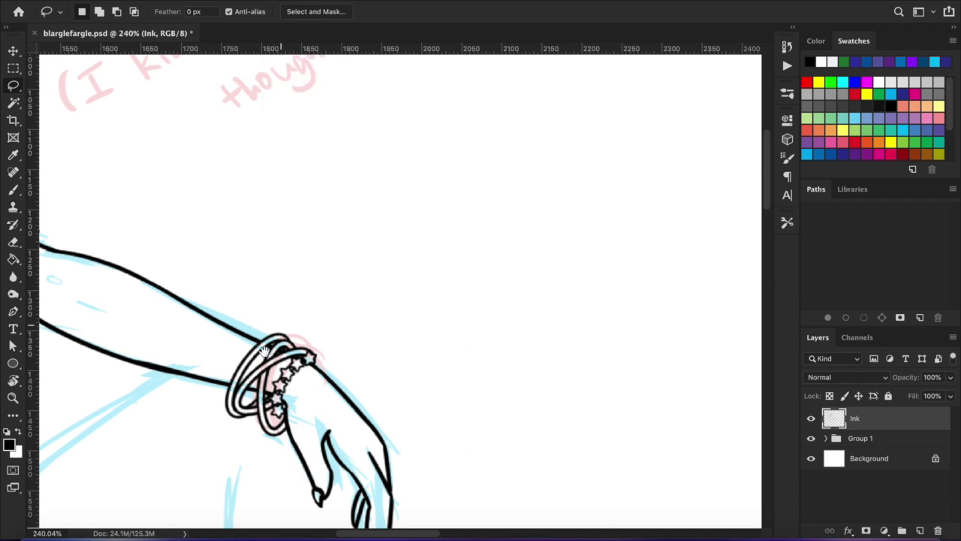
- Ink a long curved line from the lower diagonal double outline up to the double outline above it
{"action": "scroll", "coordinate": [333, 303], "scroll_direction": "down", "scroll_amount": 5}
{"action": "scroll", "coordinate": [333, 317], "scroll_direction": "up", "scroll_amount": 2}
{"action": "left_click_drag", "start_coordinate": [284, 462], "coordinate": [439, 101]}
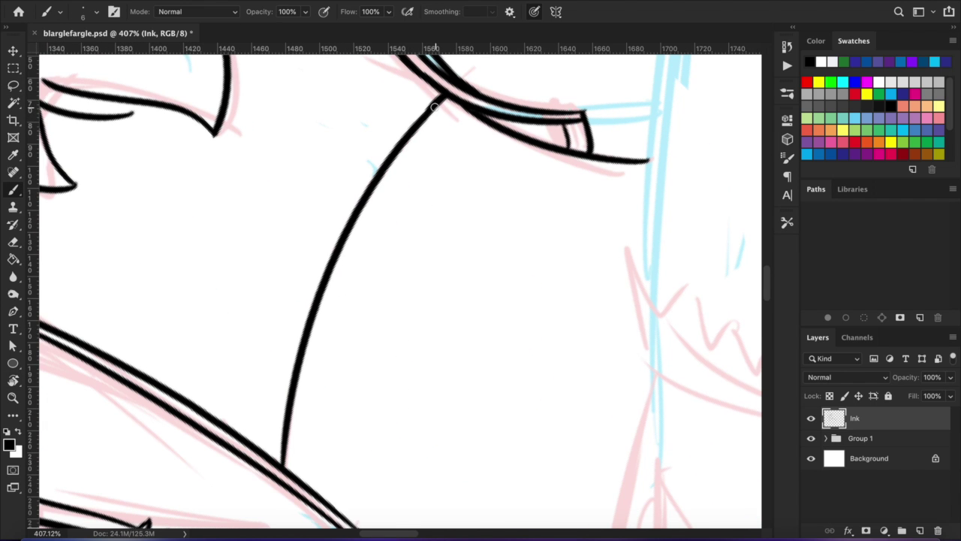
- Ink the lower edge of the shorts' waistband along the hip and the short end edge beside the torso
{"action": "scroll", "coordinate": [410, 279], "scroll_direction": "down", "scroll_amount": 10}
{"action": "scroll", "coordinate": [448, 232], "scroll_direction": "left", "scroll_amount": 6}
{"action": "key", "text": "z"}
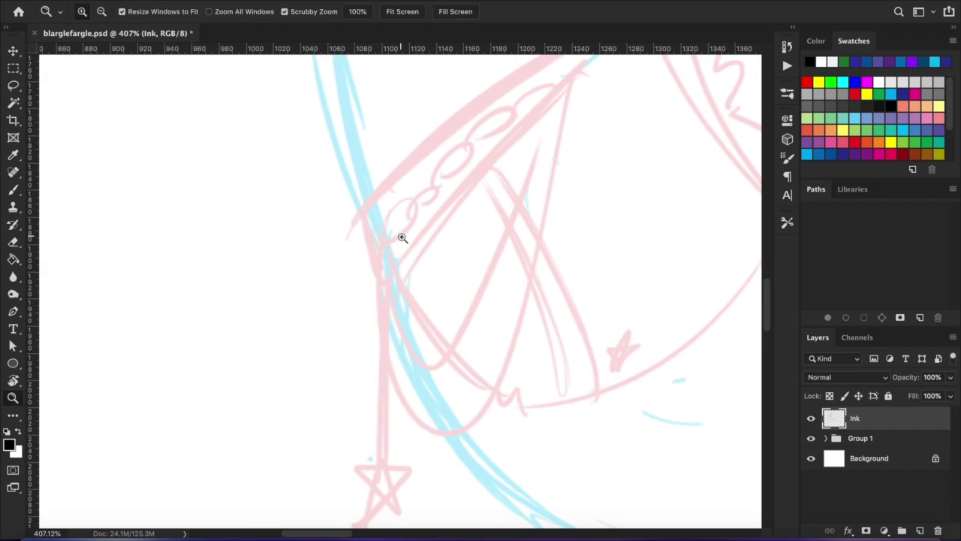
{"action": "key", "text": "b"}
{"action": "scroll", "coordinate": [402, 238], "scroll_direction": "right", "scroll_amount": 3}
{"action": "scroll", "coordinate": [402, 237], "scroll_direction": "up", "scroll_amount": 4}
{"action": "left_click_drag", "start_coordinate": [419, 262], "coordinate": [508, 156]}
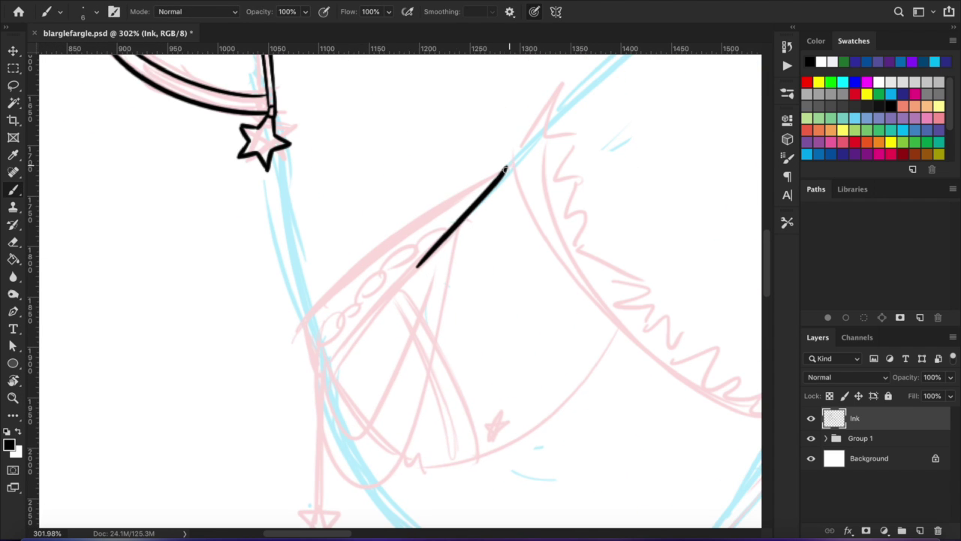
{"action": "scroll", "coordinate": [491, 187], "scroll_direction": "left", "scroll_amount": 3}
{"action": "scroll", "coordinate": [491, 188], "scroll_direction": "down", "scroll_amount": 3}
{"action": "left_click_drag", "start_coordinate": [398, 288], "coordinate": [484, 180]}
{"action": "scroll", "coordinate": [466, 164], "scroll_direction": "up", "scroll_amount": 3}
{"action": "scroll", "coordinate": [466, 164], "scroll_direction": "left", "scroll_amount": 1}
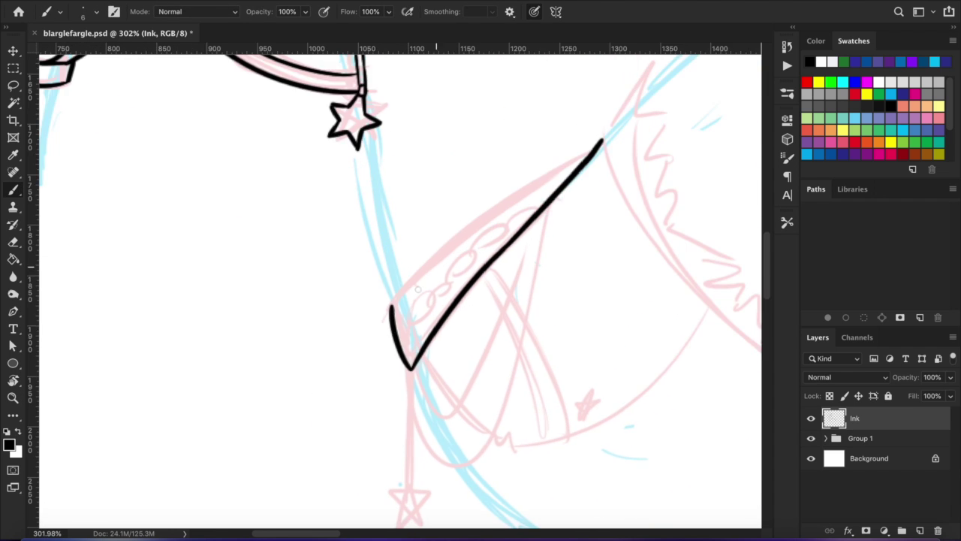
- Ink the waistband's upper edge to close the band, and the side of the torso above it
{"action": "key", "text": "ctrl+space"}
{"action": "mouse_move", "coordinate": [567, 179]}
{"action": "left_mouse_down"}
{"action": "mouse_move", "coordinate": [495, 236]}
{"action": "mouse_move", "coordinate": [316, 293]}
{"action": "mouse_move", "coordinate": [353, 300]}
{"action": "mouse_move", "coordinate": [300, 319]}
{"action": "left_mouse_up"}
{"action": "scroll", "coordinate": [386, 272], "scroll_direction": "up", "scroll_amount": 1}
{"action": "scroll", "coordinate": [386, 272], "scroll_direction": "left", "scroll_amount": 3}
{"action": "key", "text": "ctrl+space"}
{"action": "key", "text": "r"}
{"action": "mouse_move", "coordinate": [289, 354]}
{"action": "left_mouse_down"}
{"action": "mouse_move", "coordinate": [307, 194]}
{"action": "mouse_move", "coordinate": [281, 242]}
{"action": "mouse_move", "coordinate": [310, 288]}
{"action": "left_mouse_up"}
{"action": "key", "text": "r"}
{"action": "key", "text": "r"}
- Ink the rounded outline of the hip and buttock from the waistband around to the shorts' hem
{"action": "left_click_drag", "start_coordinate": [392, 184], "coordinate": [314, 372]}
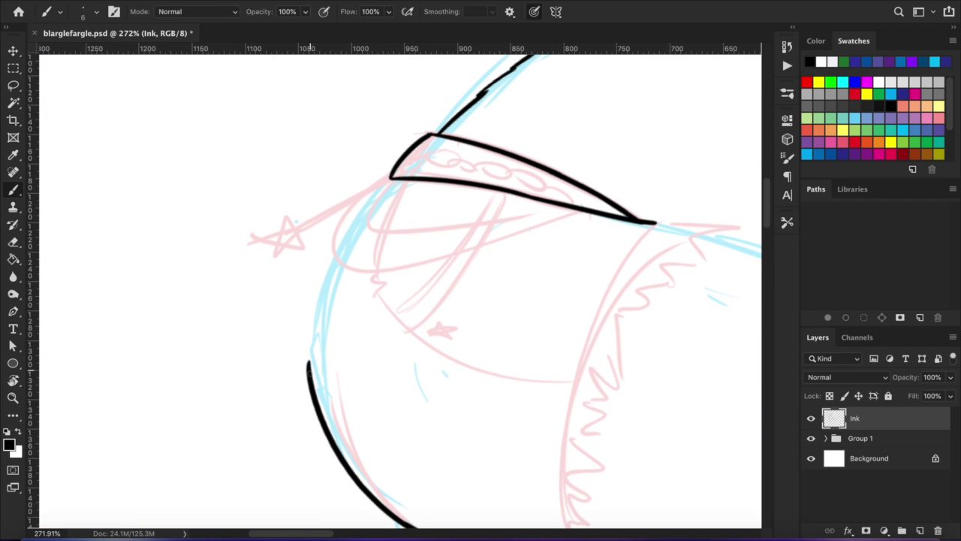
{"action": "key", "text": "r"}
{"action": "scroll", "coordinate": [360, 297], "scroll_direction": "up", "scroll_amount": 2}
{"action": "mouse_move", "coordinate": [325, 316]}
{"action": "left_mouse_down"}
{"action": "mouse_move", "coordinate": [359, 297]}
{"action": "mouse_move", "coordinate": [283, 243]}
{"action": "left_mouse_up"}
{"action": "mouse_move", "coordinate": [424, 434]}
{"action": "left_mouse_down"}
{"action": "mouse_move", "coordinate": [395, 266]}
{"action": "mouse_move", "coordinate": [388, 378]}
{"action": "left_mouse_up"}
{"action": "key", "text": "r"}
- Ink the curved hem line of the shorts across the thigh, redoing the first stroke
{"action": "left_click_drag", "start_coordinate": [351, 477], "coordinate": [499, 104]}
{"action": "key", "text": "ctrl+z"}
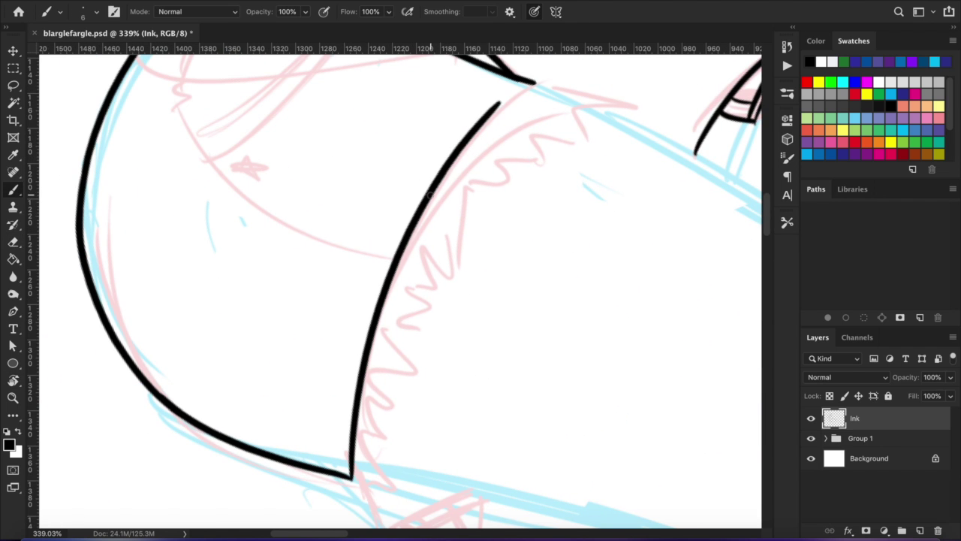
{"action": "left_click_drag", "start_coordinate": [494, 93], "coordinate": [486, 113]}
{"action": "key", "text": "r"}
{"action": "left_click_drag", "start_coordinate": [486, 113], "coordinate": [421, 270]}
{"action": "key", "text": "b"}
{"action": "left_click_drag", "start_coordinate": [312, 223], "coordinate": [359, 160]}
{"action": "key", "text": "r"}
{"action": "mouse_move", "coordinate": [386, 323]}
{"action": "left_mouse_down"}
{"action": "mouse_move", "coordinate": [341, 217]}
{"action": "mouse_move", "coordinate": [263, 323]}
{"action": "left_mouse_up"}
{"action": "key", "text": "b"}
{"action": "key", "text": "ctrl+z"}
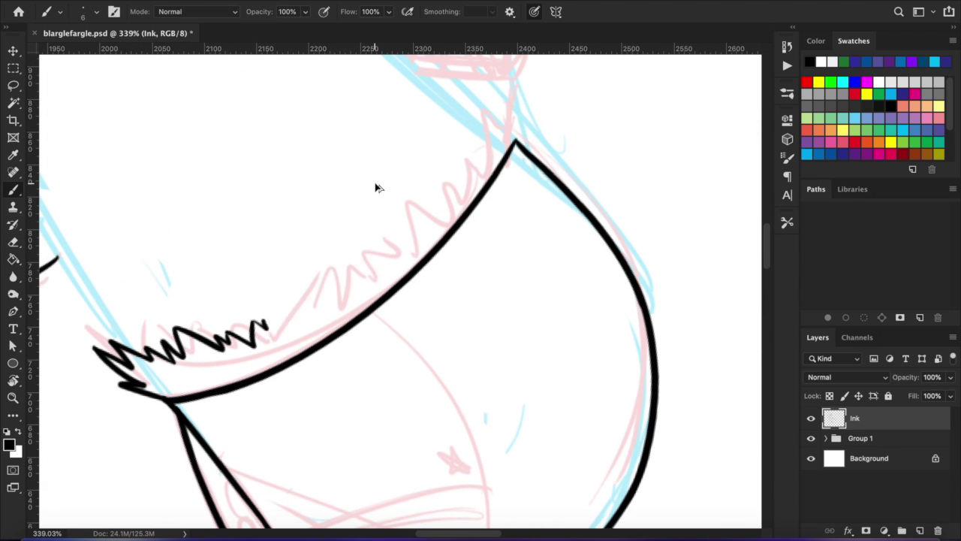
{"action": "key", "text": "ctrl+z"}
- Ink a jagged frayed fringe along the whole hem of the shorts on the near thigh
{"action": "scroll", "coordinate": [265, 233], "scroll_direction": "down", "scroll_amount": 3}
{"action": "left_click_drag", "start_coordinate": [166, 314], "coordinate": [248, 283]}
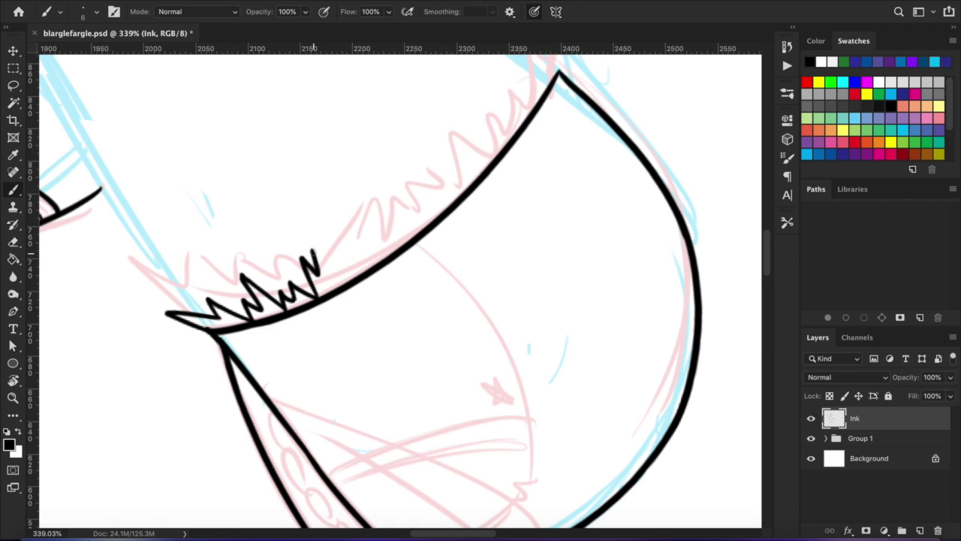
{"action": "left_click_drag", "start_coordinate": [461, 185], "coordinate": [490, 139]}
{"action": "left_click_drag", "start_coordinate": [498, 145], "coordinate": [406, 223]}
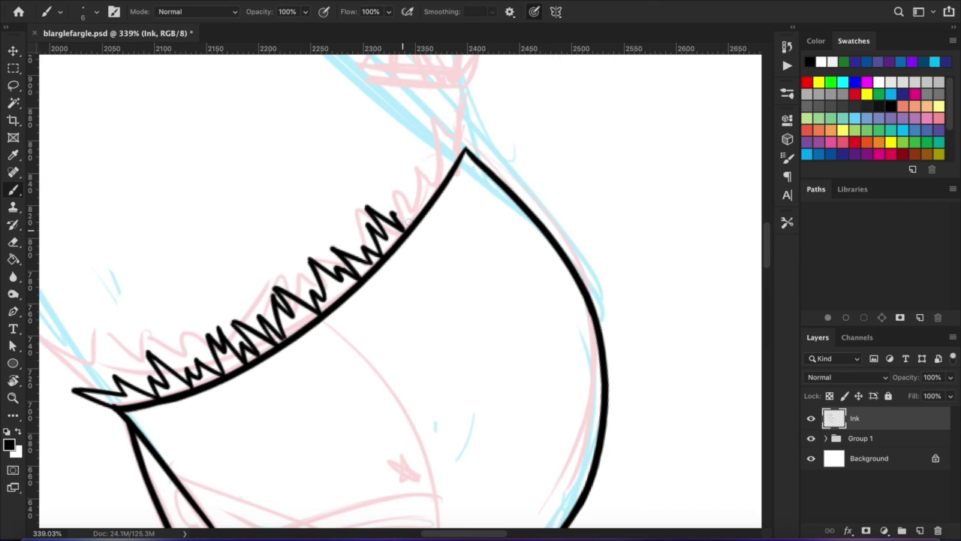
{"action": "key", "text": "r"}
{"action": "mouse_move", "coordinate": [444, 126]}
{"action": "left_mouse_down"}
{"action": "mouse_move", "coordinate": [371, 112]}
{"action": "mouse_move", "coordinate": [389, 215]}
{"action": "left_mouse_up"}
- Ink the upper contour of the thigh from the fringed hem toward the knee and touch it up with the eraser
{"action": "key", "text": "z"}
{"action": "key", "text": "b"}
{"action": "scroll", "coordinate": [476, 193], "scroll_direction": "up", "scroll_amount": 6}
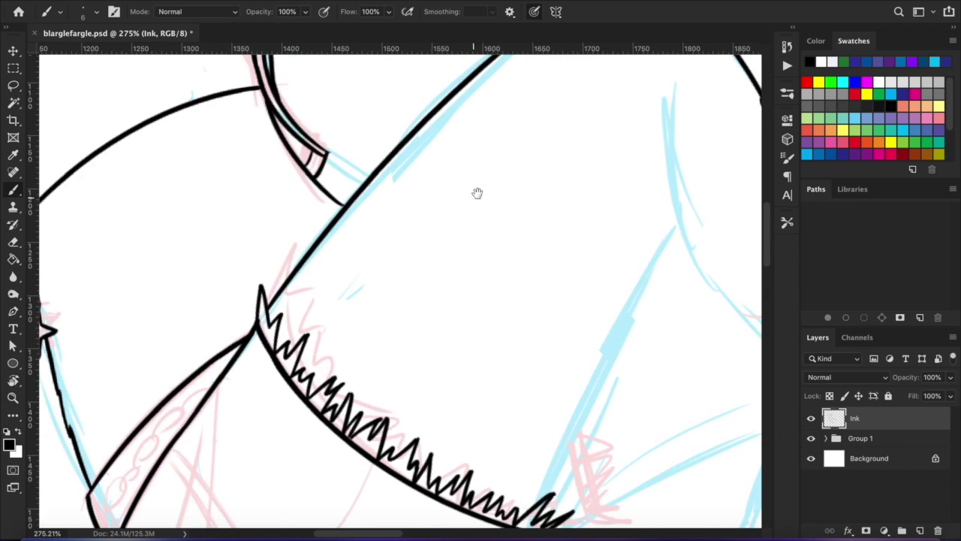
{"action": "key", "text": "e"}
{"action": "left_click_drag", "start_coordinate": [455, 289], "coordinate": [422, 304]}
{"action": "scroll", "coordinate": [377, 308], "scroll_direction": "right", "scroll_amount": 1}
{"action": "scroll", "coordinate": [377, 308], "scroll_direction": "down", "scroll_amount": 5}
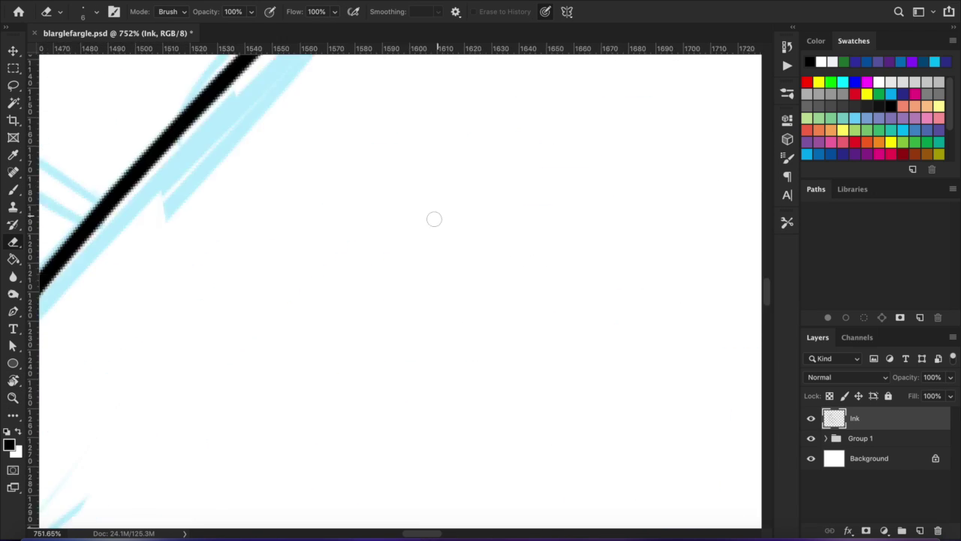
- Ink the curve behind the bent knee with small overlapping fur tufts
{"action": "key", "text": "z"}
{"action": "left_click_drag", "start_coordinate": [433, 217], "coordinate": [455, 204]}
{"action": "key", "text": "b"}
{"action": "scroll", "coordinate": [432, 371], "scroll_direction": "down", "scroll_amount": 2}
{"action": "mouse_move", "coordinate": [418, 173]}
{"action": "left_mouse_down"}
{"action": "mouse_move", "coordinate": [432, 371]}
{"action": "mouse_move", "coordinate": [397, 168]}
{"action": "left_mouse_up"}
{"action": "key", "text": "r"}
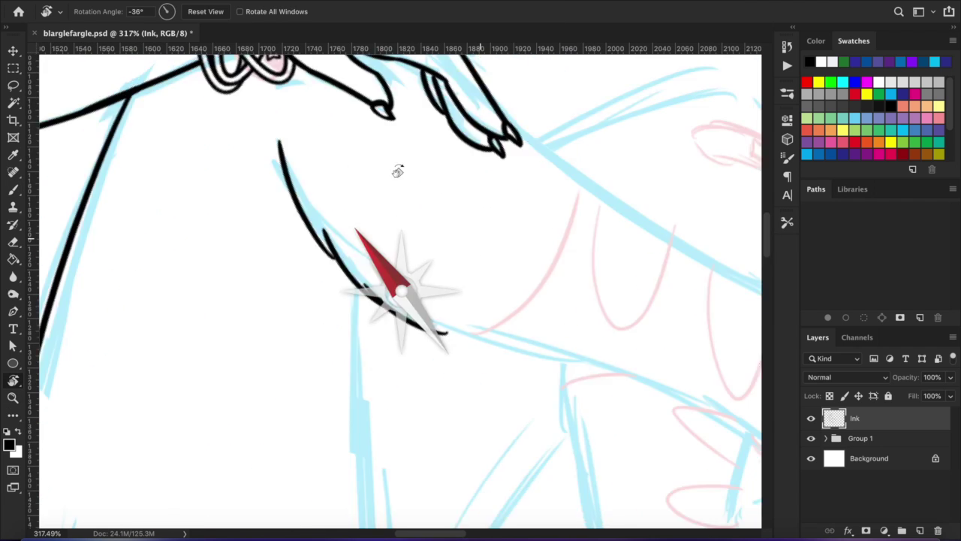
{"action": "key", "text": "b"}
- Ink the back of the calf and the shin line of the near leg down to the ankle
{"action": "left_click_drag", "start_coordinate": [304, 376], "coordinate": [555, 123]}
{"action": "key", "text": "ctrl+z"}
{"action": "scroll", "coordinate": [493, 169], "scroll_direction": "up", "scroll_amount": 3}
{"action": "scroll", "coordinate": [493, 169], "scroll_direction": "right", "scroll_amount": 2}
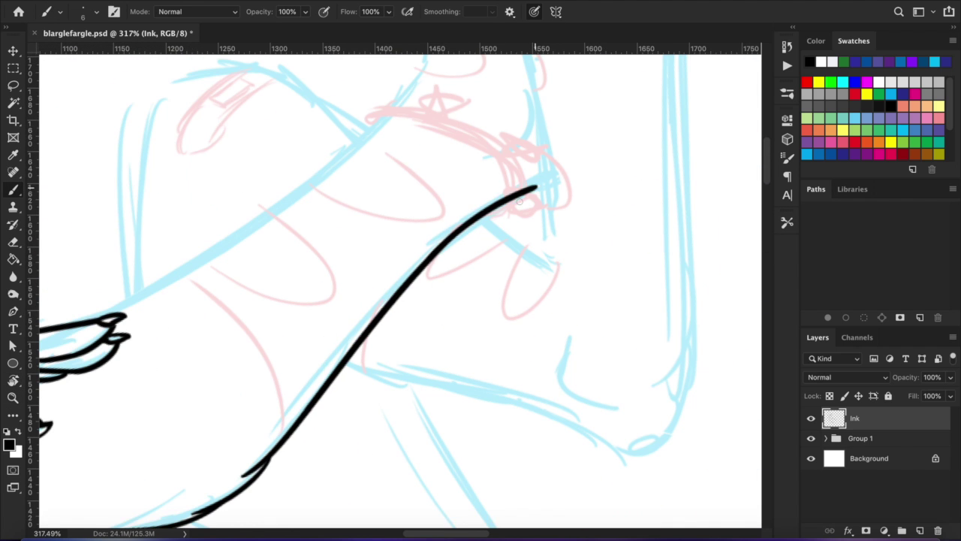
{"action": "key", "text": "r"}
{"action": "mouse_move", "coordinate": [431, 238]}
{"action": "left_mouse_down"}
{"action": "mouse_move", "coordinate": [451, 286]}
{"action": "mouse_move", "coordinate": [389, 313]}
{"action": "left_mouse_up"}
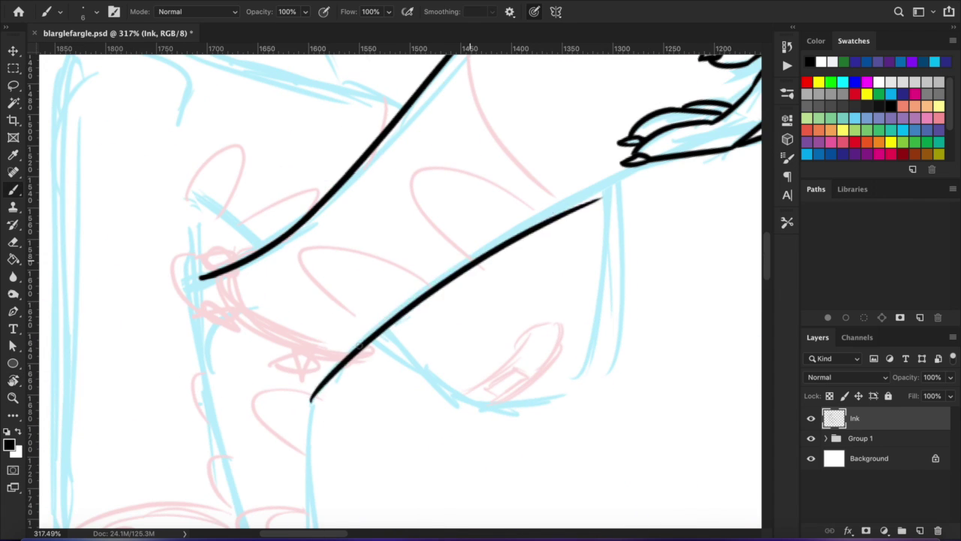
{"action": "left_click_drag", "start_coordinate": [536, 215], "coordinate": [403, 273]}
- Ink the underside of the near thigh from the frayed hem up to the back of the knee
{"action": "scroll", "coordinate": [403, 273], "scroll_direction": "up", "scroll_amount": 3}
{"action": "left_click_drag", "start_coordinate": [356, 313], "coordinate": [552, 165]}
{"action": "left_click_drag", "start_coordinate": [359, 455], "coordinate": [552, 165]}
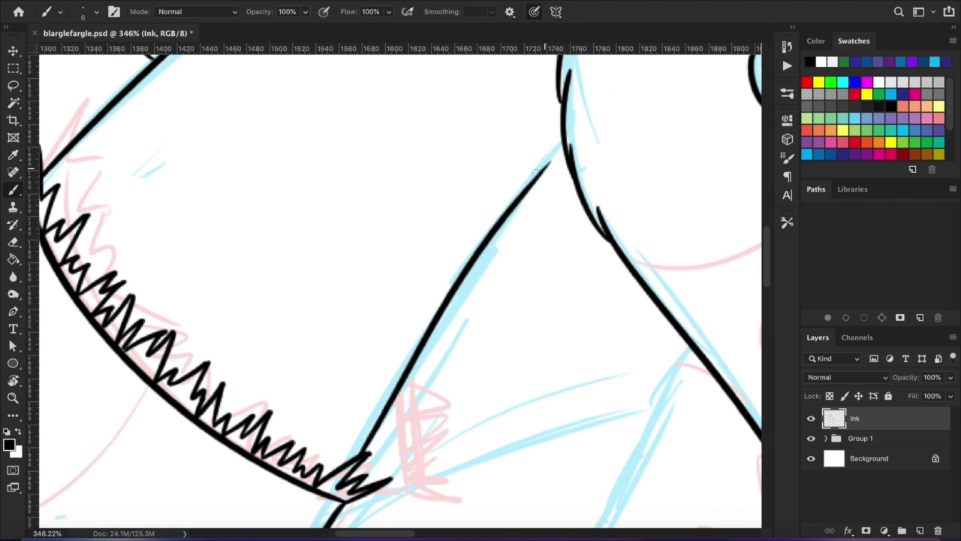
- Ink the curved seam across the shorts from the frayed hem toward the sketched rip
{"action": "scroll", "coordinate": [428, 313], "scroll_direction": "down", "scroll_amount": 5}
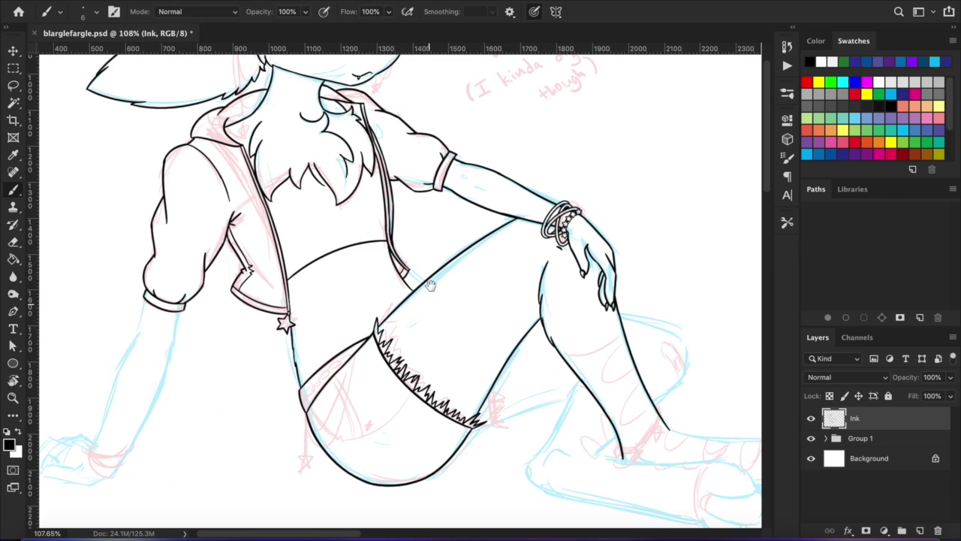
{"action": "scroll", "coordinate": [455, 240], "scroll_direction": "up", "scroll_amount": 5}
{"action": "scroll", "coordinate": [457, 301], "scroll_direction": "down", "scroll_amount": 6}
{"action": "scroll", "coordinate": [451, 293], "scroll_direction": "down", "scroll_amount": 2}
{"action": "scroll", "coordinate": [432, 277], "scroll_direction": "up", "scroll_amount": 5}
{"action": "left_click_drag", "start_coordinate": [433, 277], "coordinate": [332, 397]}
{"action": "left_click_drag", "start_coordinate": [345, 496], "coordinate": [316, 235]}
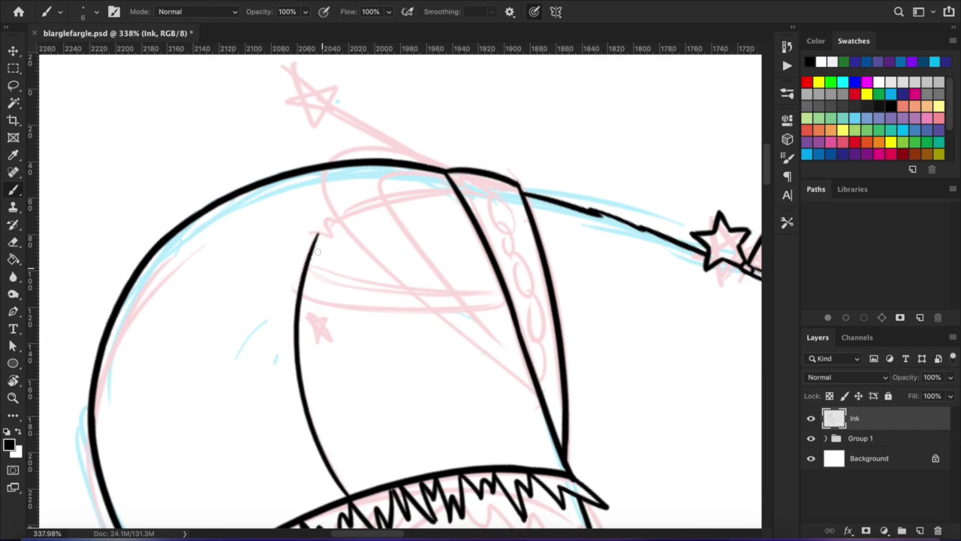
- Ink the jagged rip, the curve running from it up to the waistband, and the side seam beside it
{"action": "left_click_drag", "start_coordinate": [364, 202], "coordinate": [376, 247]}
{"action": "left_click_drag", "start_coordinate": [316, 345], "coordinate": [300, 236]}
{"action": "mouse_move", "coordinate": [375, 248]}
{"action": "left_mouse_down"}
{"action": "mouse_move", "coordinate": [403, 394]}
{"action": "mouse_move", "coordinate": [449, 201]}
{"action": "left_mouse_up"}
{"action": "left_click_drag", "start_coordinate": [449, 201], "coordinate": [507, 185]}
- Set up a dash-shaped brush at 18 px and draw a row of stitching alongside the shorts' side seam
{"action": "key", "text": "l"}
{"action": "left_click_drag", "start_coordinate": [174, 245], "coordinate": [180, 245]}
{"action": "key", "text": "b"}
{"action": "key", "text": "F5"}
{"action": "left_click", "coordinate": [573, 157]}
{"action": "left_click", "coordinate": [579, 176]}
{"action": "key", "text": "F5"}
{"action": "left_click", "coordinate": [83, 11]}
{"action": "left_click", "coordinate": [34, 204]}
{"action": "key", "text": "Return"}
{"action": "mouse_move", "coordinate": [502, 159]}
{"action": "left_mouse_down"}
{"action": "mouse_move", "coordinate": [352, 343]}
{"action": "mouse_move", "coordinate": [386, 315]}
{"action": "mouse_move", "coordinate": [279, 349]}
{"action": "left_mouse_up"}
- Pick the custom star brush and stamp a small outlined star on the shorts beside the stitching
{"action": "scroll", "coordinate": [386, 315], "scroll_direction": "up", "scroll_amount": 5}
{"action": "key", "text": "z"}
{"action": "key", "text": "e"}
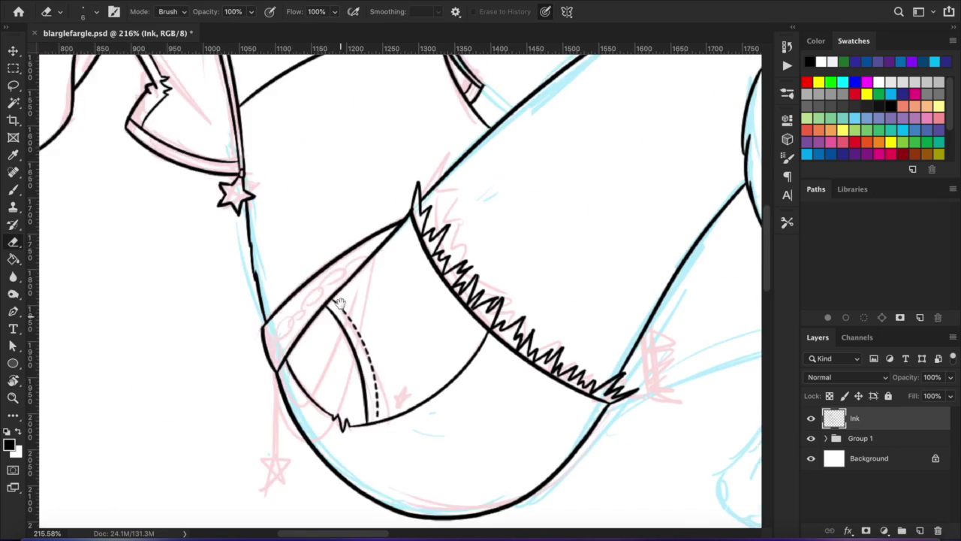
{"action": "scroll", "coordinate": [360, 226], "scroll_direction": "up", "scroll_amount": 3}
{"action": "right_click", "coordinate": [434, 317]}
{"action": "key", "text": "Escape"}
{"action": "key", "text": "b"}
{"action": "right_click", "coordinate": [501, 326]}
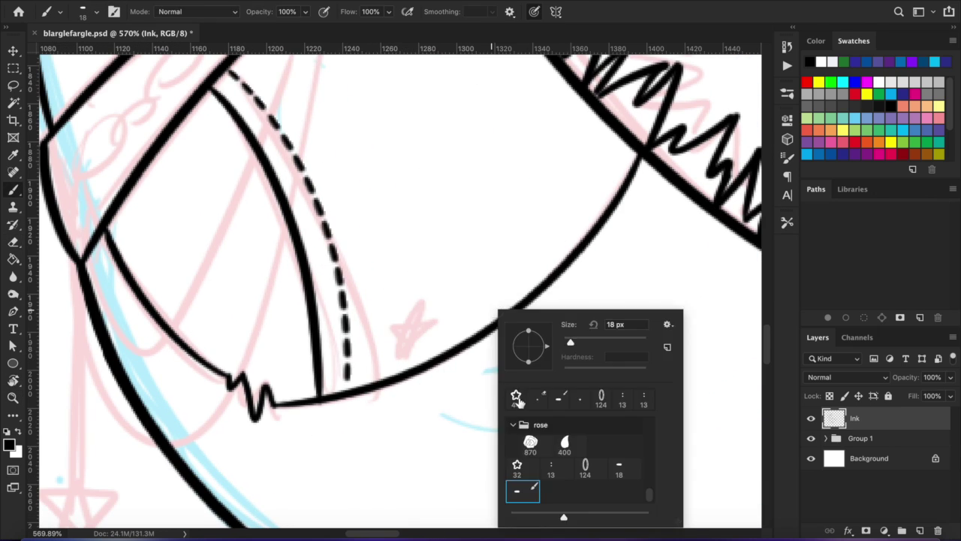
{"action": "key", "text": "Escape"}
{"action": "left_click", "coordinate": [420, 328]}
{"action": "scroll", "coordinate": [420, 328], "scroll_direction": "down", "scroll_amount": 6}
{"action": "scroll", "coordinate": [383, 505], "scroll_direction": "up", "scroll_amount": 5}
{"action": "right_click", "coordinate": [628, 474]}
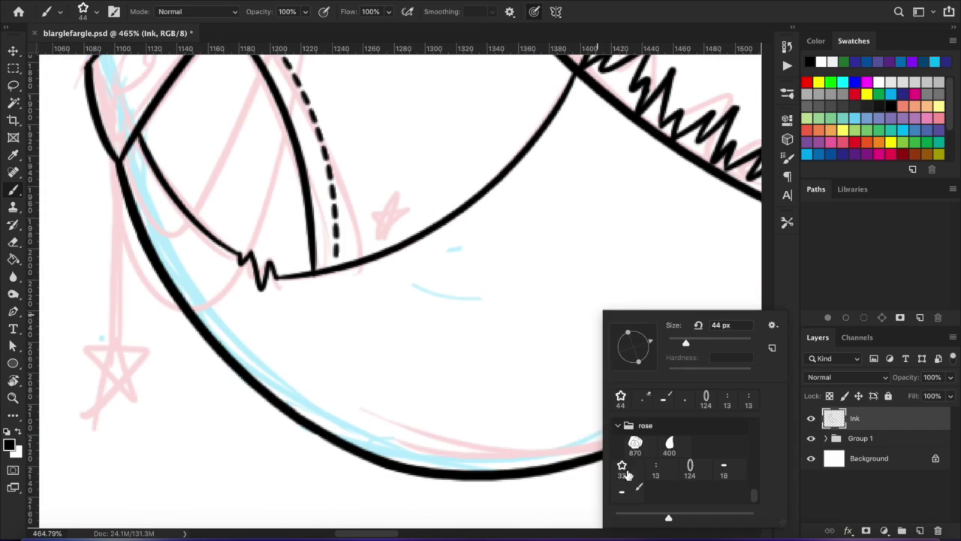
{"action": "left_click", "coordinate": [379, 218]}
- Switch back to the hard round brush at 7 px for inking the propping arm
{"action": "scroll", "coordinate": [379, 218], "scroll_direction": "down", "scroll_amount": 7}
{"action": "scroll", "coordinate": [363, 217], "scroll_direction": "down", "scroll_amount": 5}
{"action": "key", "text": "z"}
{"action": "scroll", "coordinate": [299, 247], "scroll_direction": "up", "scroll_amount": 4}
{"action": "key", "text": "b"}
{"action": "right_click", "coordinate": [339, 337]}
{"action": "key", "text": "Escape"}
- Ink both sides of the propping forearm from the sleeve cuff to the wrist, with a small fur notch on the inner side
{"action": "scroll", "coordinate": [328, 338], "scroll_direction": "up", "scroll_amount": 6}
{"action": "scroll", "coordinate": [329, 338], "scroll_direction": "right", "scroll_amount": 2}
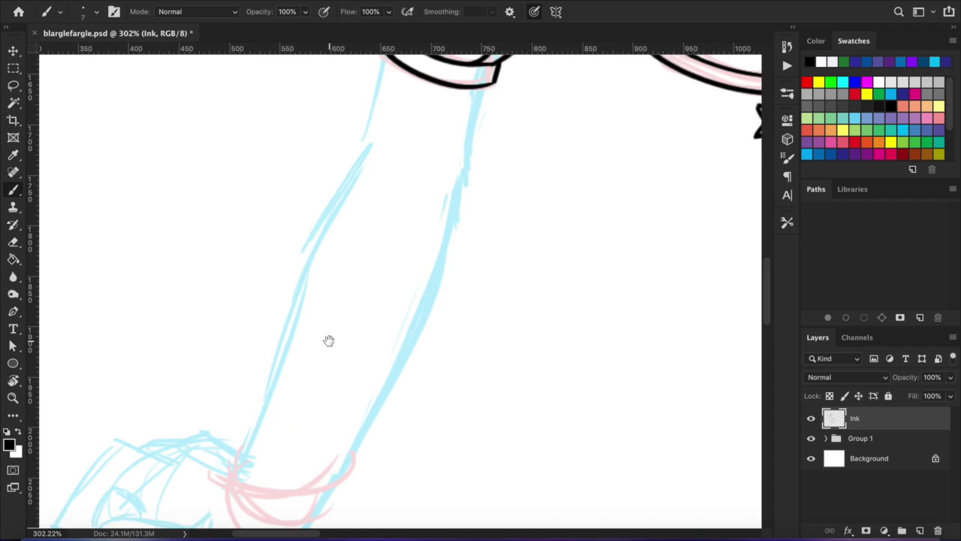
{"action": "scroll", "coordinate": [342, 231], "scroll_direction": "down", "scroll_amount": 8}
{"action": "scroll", "coordinate": [388, 180], "scroll_direction": "up", "scroll_amount": 4}
{"action": "scroll", "coordinate": [388, 180], "scroll_direction": "right", "scroll_amount": 2}
{"action": "left_click_drag", "start_coordinate": [237, 481], "coordinate": [319, 323]}
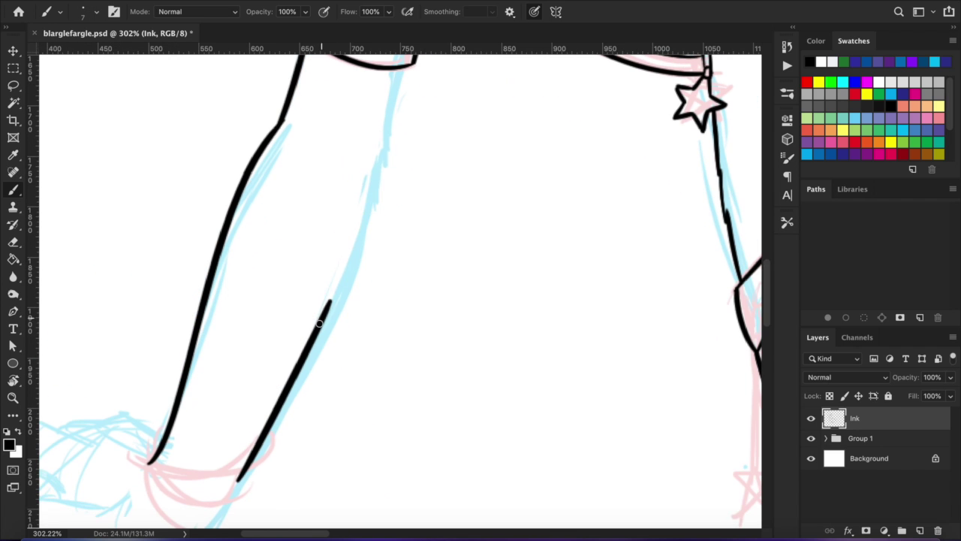
{"action": "scroll", "coordinate": [371, 168], "scroll_direction": "up", "scroll_amount": 5}
{"action": "scroll", "coordinate": [371, 168], "scroll_direction": "right", "scroll_amount": 1}
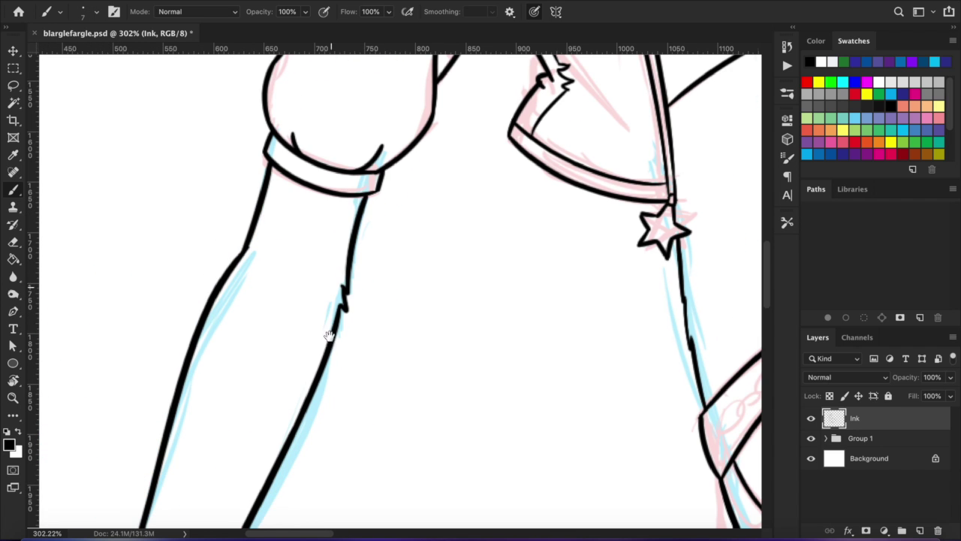
- Ink the outline of the planted hand, including the heel of the palm, thumb, curled fingers and knuckles
{"action": "mouse_move", "coordinate": [329, 336]}
{"action": "left_mouse_down"}
{"action": "mouse_move", "coordinate": [375, 322]}
{"action": "mouse_move", "coordinate": [341, 300]}
{"action": "mouse_move", "coordinate": [402, 182]}
{"action": "left_mouse_up"}
{"action": "key", "text": "r"}
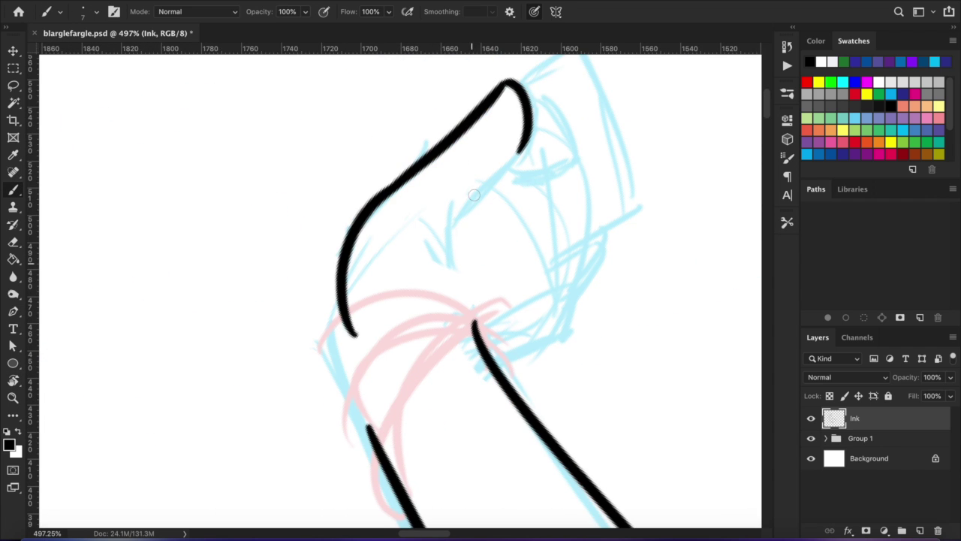
{"action": "left_click_drag", "start_coordinate": [523, 138], "coordinate": [467, 207]}
{"action": "key", "text": "r"}
{"action": "left_click_drag", "start_coordinate": [467, 207], "coordinate": [513, 290]}
{"action": "mouse_move", "coordinate": [471, 340]}
{"action": "left_mouse_down"}
{"action": "mouse_move", "coordinate": [546, 381]}
{"action": "mouse_move", "coordinate": [637, 396]}
{"action": "left_mouse_up"}
{"action": "left_click_drag", "start_coordinate": [378, 193], "coordinate": [471, 237]}
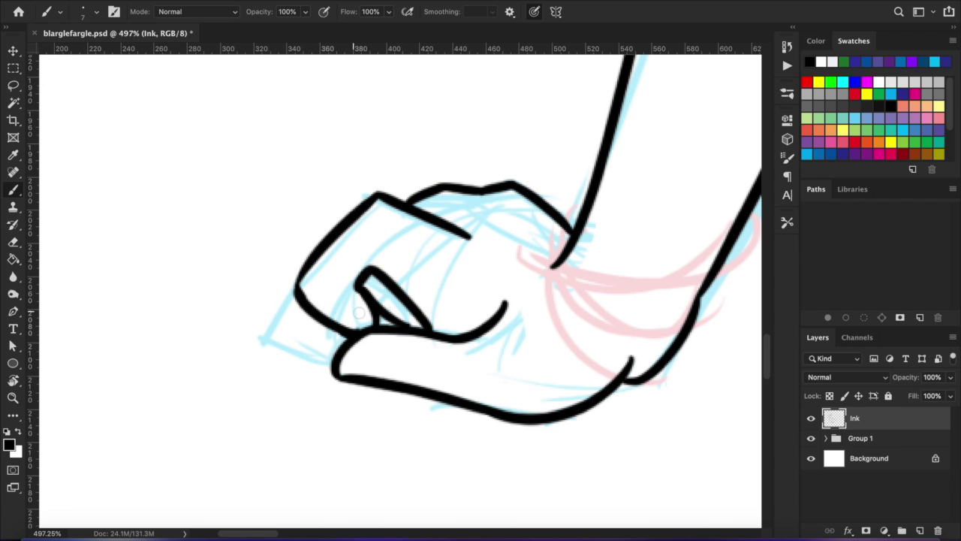
- Ink a small claw at the tip of the planted hand's thumb and tidy the lines with a 3 px eraser
{"action": "key", "text": "e"}
{"action": "right_click", "coordinate": [354, 320]}
{"action": "key", "text": "Escape"}
{"action": "key", "text": "r"}
{"action": "mouse_move", "coordinate": [348, 295]}
{"action": "left_mouse_down"}
{"action": "mouse_move", "coordinate": [275, 302]}
{"action": "mouse_move", "coordinate": [365, 275]}
{"action": "left_mouse_up"}
{"action": "key", "text": "b"}
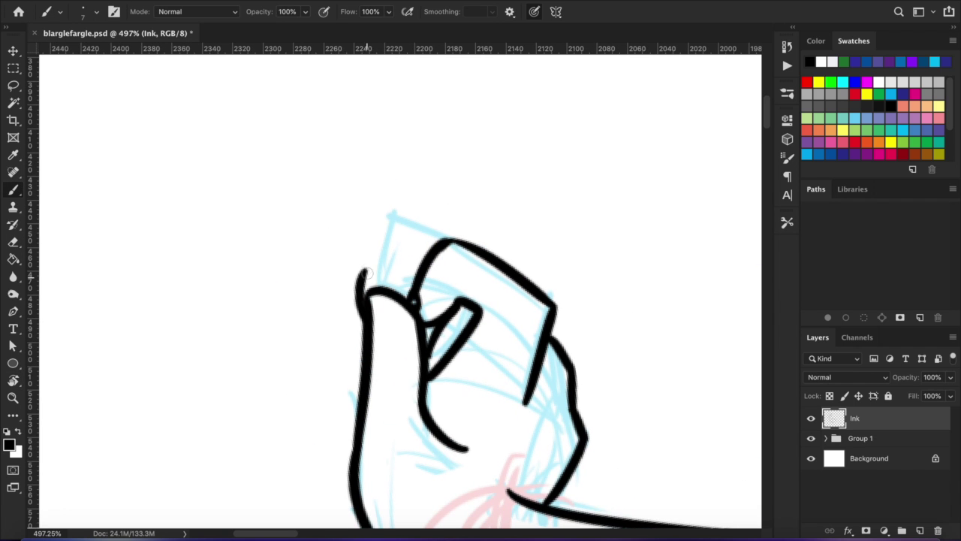
{"action": "key", "text": "e"}
- Ink the hem edge and lower edge of the far shorts leg showing behind the near thigh
{"action": "key", "text": "ctrl+1"}
{"action": "scroll", "coordinate": [425, 318], "scroll_direction": "down", "scroll_amount": 2}
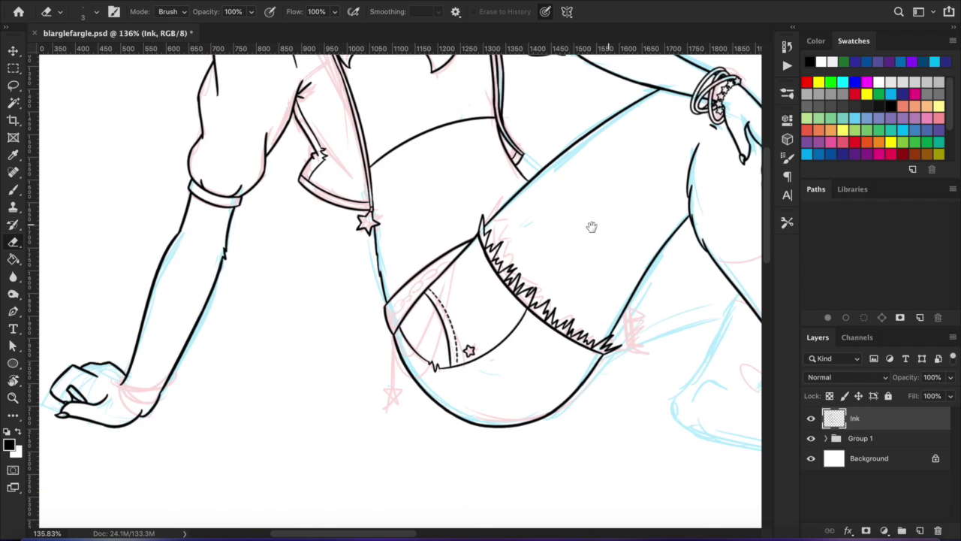
{"action": "scroll", "coordinate": [607, 223], "scroll_direction": "up", "scroll_amount": 5}
{"action": "key", "text": "b"}
{"action": "mouse_move", "coordinate": [350, 323]}
{"action": "left_mouse_down"}
{"action": "mouse_move", "coordinate": [488, 251]}
{"action": "mouse_move", "coordinate": [335, 361]}
{"action": "left_mouse_up"}
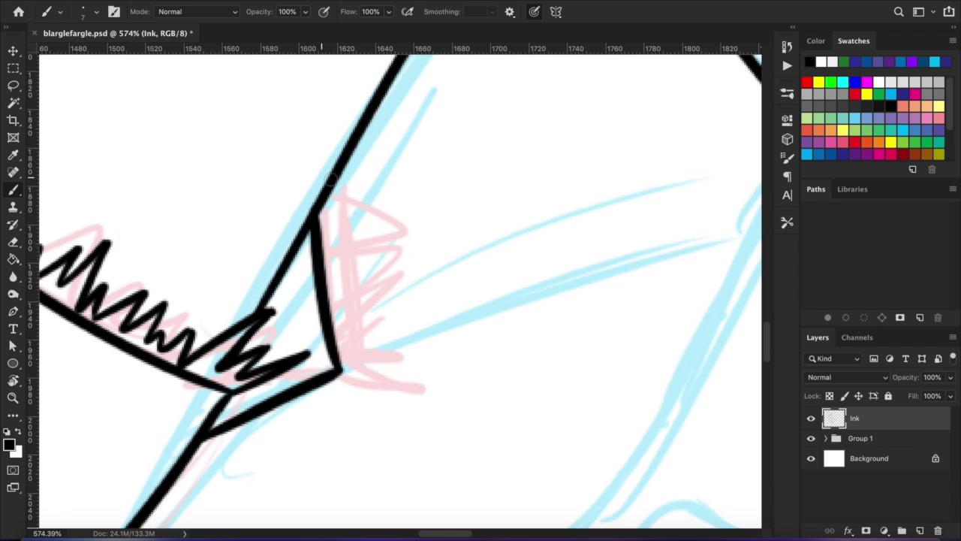
- Ink a jagged frayed fringe along the far shorts leg's hem
{"action": "scroll", "coordinate": [315, 169], "scroll_direction": "right", "scroll_amount": 10}
{"action": "left_click_drag", "start_coordinate": [295, 271], "coordinate": [345, 279]}
{"action": "key", "text": "ctrl+z"}
{"action": "scroll", "coordinate": [454, 340], "scroll_direction": "left", "scroll_amount": 10}
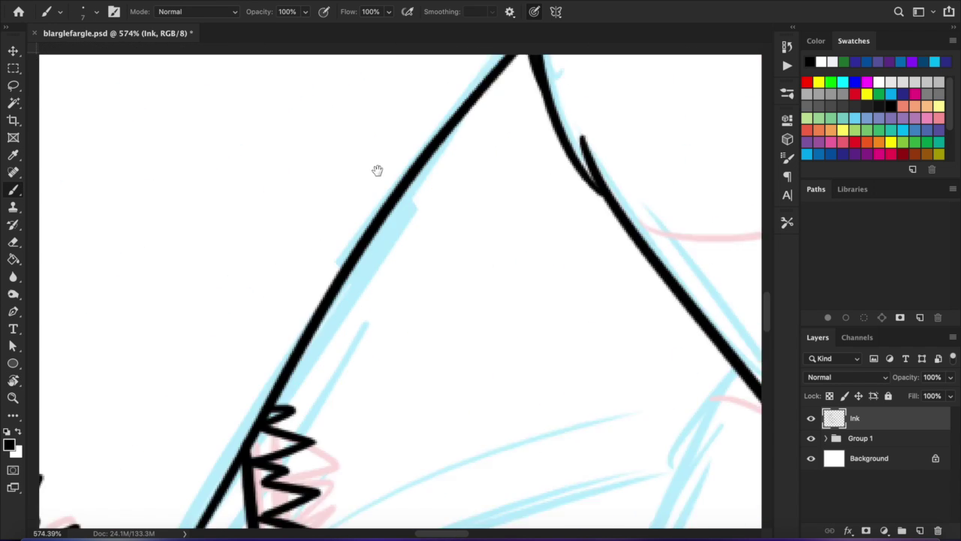
- Ink the far lower leg's outline with overlapping fur tufts, and the far thigh's line from the fringe to it
{"action": "left_click_drag", "start_coordinate": [255, 466], "coordinate": [434, 212]}
{"action": "left_click", "coordinate": [439, 173], "text": "shift"}
{"action": "scroll", "coordinate": [442, 225], "scroll_direction": "up", "scroll_amount": 3}
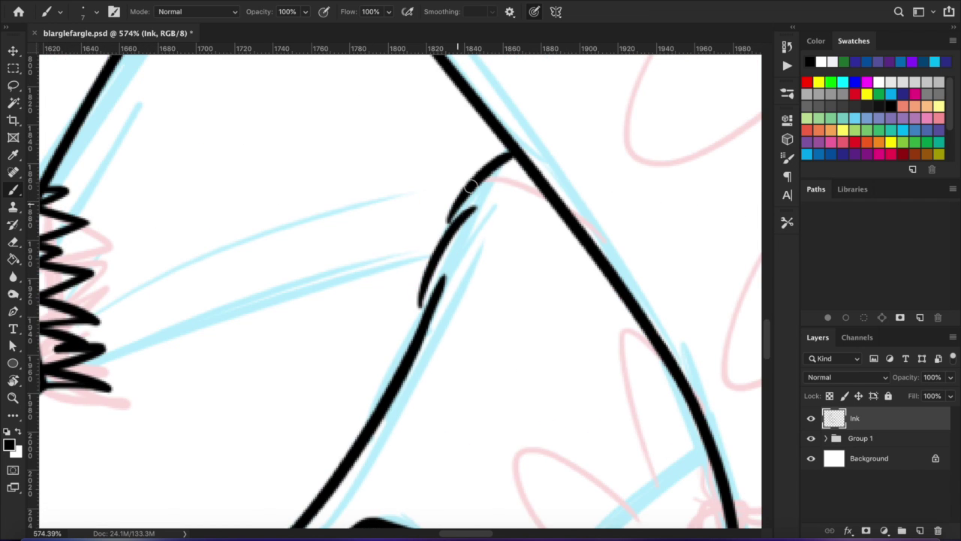
{"action": "scroll", "coordinate": [471, 186], "scroll_direction": "up", "scroll_amount": 1}
{"action": "mouse_move", "coordinate": [461, 323]}
{"action": "left_mouse_down"}
{"action": "mouse_move", "coordinate": [515, 199]}
{"action": "mouse_move", "coordinate": [332, 203]}
{"action": "mouse_move", "coordinate": [268, 412]}
{"action": "mouse_move", "coordinate": [575, 112]}
{"action": "left_mouse_up"}
{"action": "key", "text": "r"}
- Ink the upper edge of the lower foot from near the ankle around the tip of the first toe
{"action": "scroll", "coordinate": [496, 139], "scroll_direction": "down", "scroll_amount": 6}
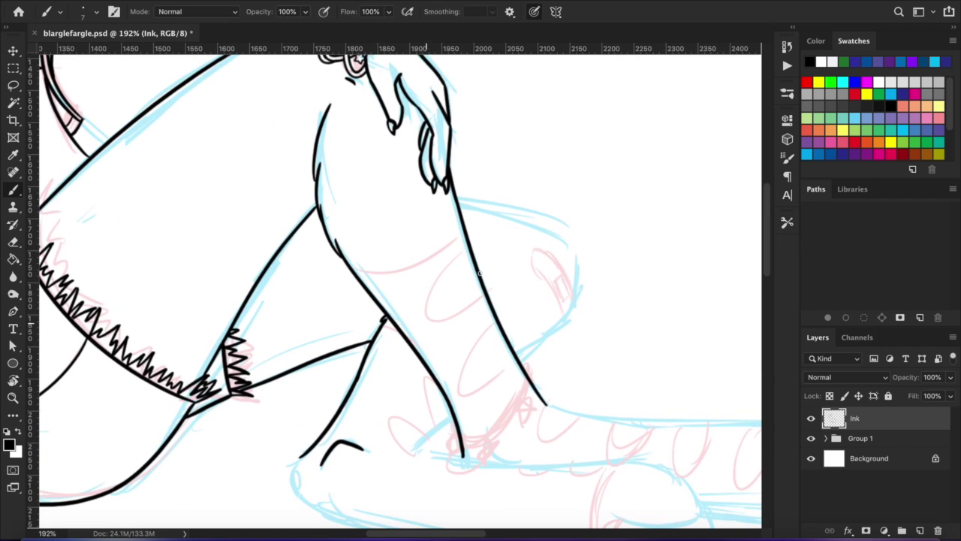
{"action": "scroll", "coordinate": [412, 375], "scroll_direction": "up", "scroll_amount": 2}
{"action": "key", "text": "r"}
{"action": "mouse_move", "coordinate": [483, 333]}
{"action": "left_mouse_down"}
{"action": "mouse_move", "coordinate": [311, 225]}
{"action": "mouse_move", "coordinate": [360, 390]}
{"action": "left_mouse_up"}
{"action": "mouse_move", "coordinate": [309, 519]}
{"action": "left_mouse_down"}
{"action": "mouse_move", "coordinate": [386, 290]}
{"action": "mouse_move", "coordinate": [404, 171]}
{"action": "left_mouse_up"}
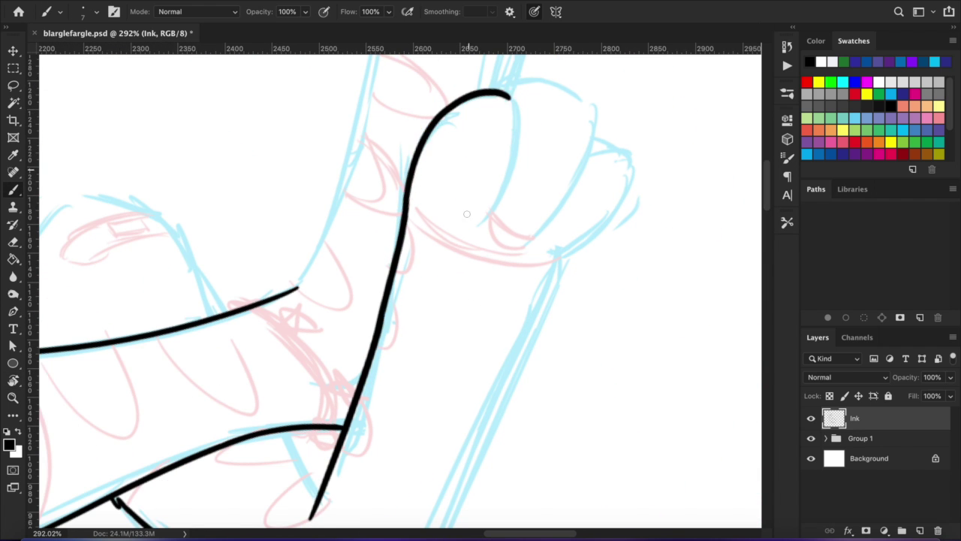
- Ink the remaining toes of the lower foot as overlapping curved outlines
{"action": "key", "text": "r"}
{"action": "mouse_move", "coordinate": [466, 214]}
{"action": "left_mouse_down"}
{"action": "mouse_move", "coordinate": [622, 363]}
{"action": "mouse_move", "coordinate": [401, 361]}
{"action": "left_mouse_up"}
{"action": "scroll", "coordinate": [401, 360], "scroll_direction": "up", "scroll_amount": 1}
{"action": "left_click_drag", "start_coordinate": [408, 203], "coordinate": [451, 391]}
{"action": "mouse_move", "coordinate": [354, 208]}
{"action": "left_mouse_down"}
{"action": "mouse_move", "coordinate": [333, 414]}
{"action": "mouse_move", "coordinate": [349, 379]}
{"action": "mouse_move", "coordinate": [325, 259]}
{"action": "left_mouse_up"}
{"action": "key", "text": "r"}
{"action": "key", "text": "r"}
{"action": "mouse_move", "coordinate": [364, 230]}
{"action": "left_mouse_down"}
{"action": "mouse_move", "coordinate": [458, 315]}
{"action": "mouse_move", "coordinate": [421, 353]}
{"action": "left_mouse_up"}
{"action": "left_click_drag", "start_coordinate": [379, 410], "coordinate": [346, 264]}
{"action": "scroll", "coordinate": [345, 264], "scroll_direction": "down", "scroll_amount": 3}
{"action": "left_click_drag", "start_coordinate": [424, 396], "coordinate": [318, 353]}
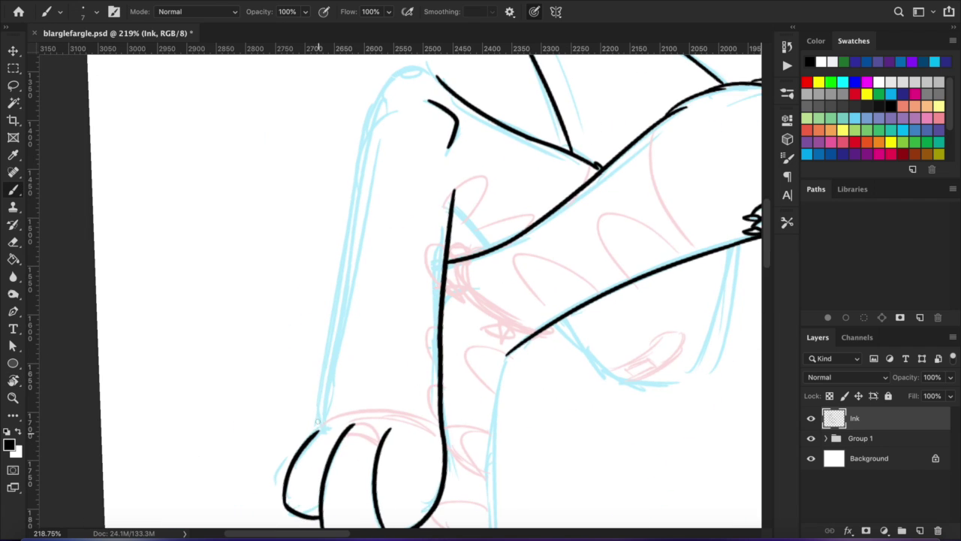
- Ink the lower foot's long underside edge from the toes back around to the heel
{"action": "scroll", "coordinate": [359, 158], "scroll_direction": "down", "scroll_amount": 5}
{"action": "scroll", "coordinate": [361, 285], "scroll_direction": "up", "scroll_amount": 3}
{"action": "key", "text": "r"}
{"action": "left_click_drag", "start_coordinate": [365, 290], "coordinate": [420, 225]}
{"action": "left_click_drag", "start_coordinate": [475, 402], "coordinate": [518, 110]}
{"action": "scroll", "coordinate": [483, 225], "scroll_direction": "left", "scroll_amount": 10}
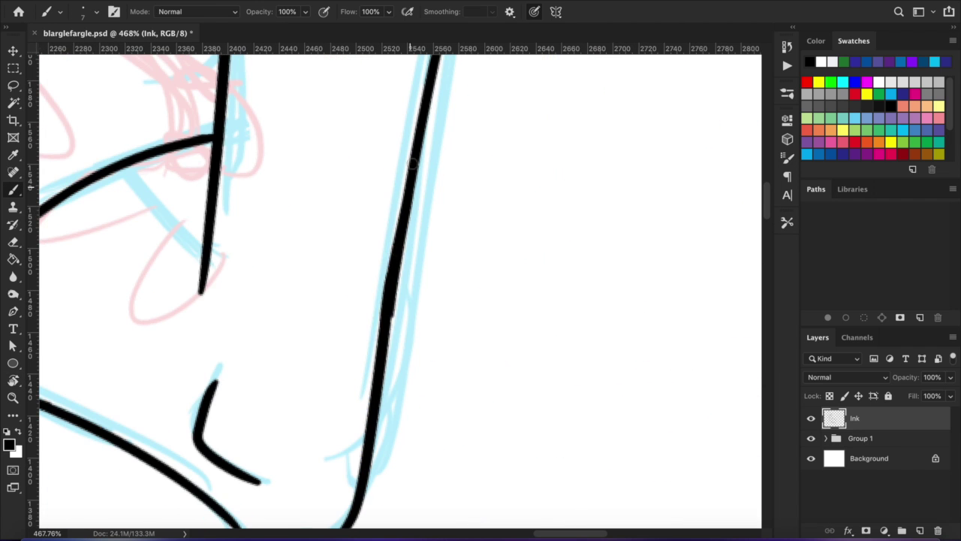
- Ink the heel's curve up to the calf and the rounded stripe marks beside the ankle
{"action": "scroll", "coordinate": [223, 267], "scroll_direction": "left", "scroll_amount": 4}
{"action": "scroll", "coordinate": [223, 267], "scroll_direction": "up", "scroll_amount": 2}
{"action": "left_click_drag", "start_coordinate": [224, 308], "coordinate": [232, 210]}
{"action": "left_click_drag", "start_coordinate": [494, 199], "coordinate": [353, 344]}
{"action": "scroll", "coordinate": [433, 299], "scroll_direction": "right", "scroll_amount": 10}
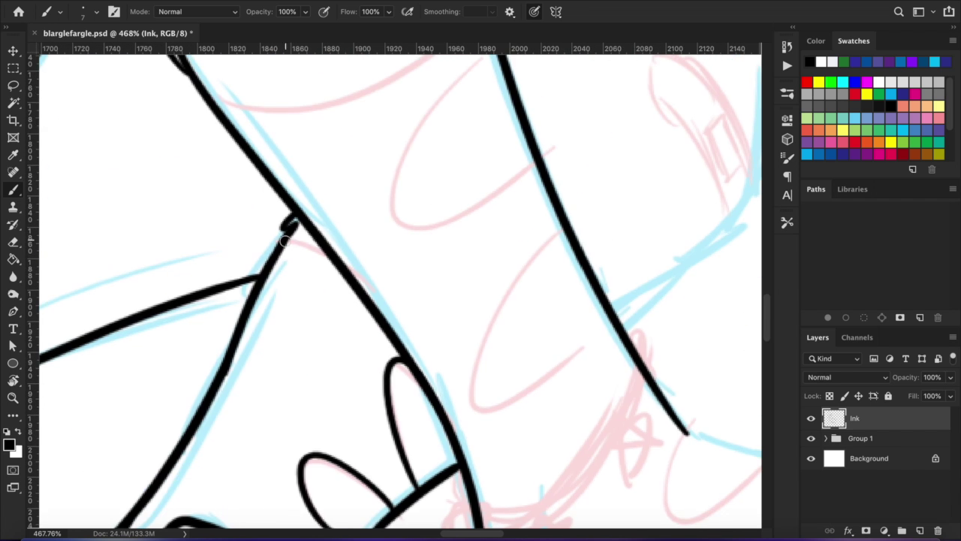
- Ink the far knee's rounded outline behind the near shin and the bandage on it
{"action": "mouse_move", "coordinate": [460, 231]}
{"action": "left_mouse_down"}
{"action": "mouse_move", "coordinate": [303, 210]}
{"action": "mouse_move", "coordinate": [326, 330]}
{"action": "left_mouse_up"}
{"action": "left_click_drag", "start_coordinate": [263, 389], "coordinate": [361, 127]}
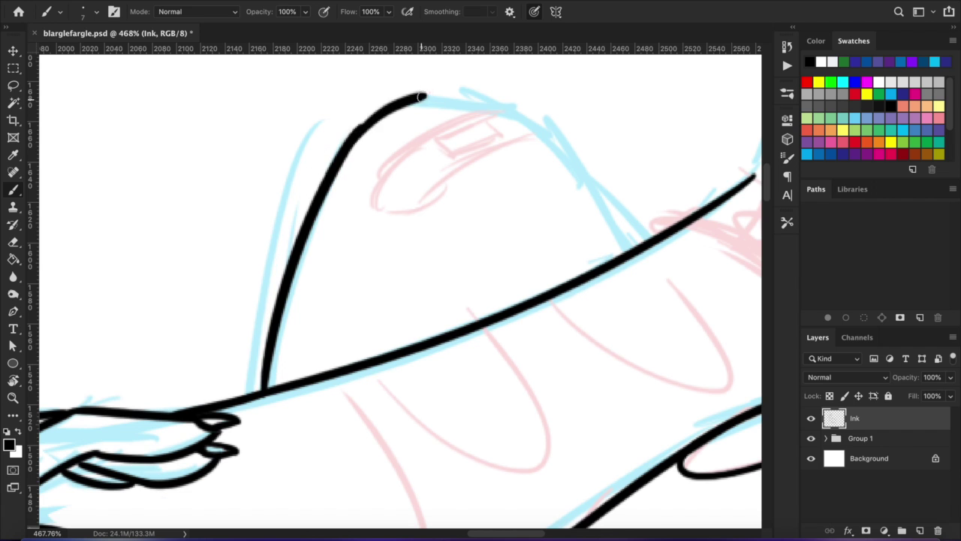
{"action": "left_click_drag", "start_coordinate": [425, 106], "coordinate": [490, 102]}
{"action": "key", "text": "r"}
{"action": "left_click_drag", "start_coordinate": [455, 144], "coordinate": [311, 248]}
{"action": "scroll", "coordinate": [315, 248], "scroll_direction": "up", "scroll_amount": 3}
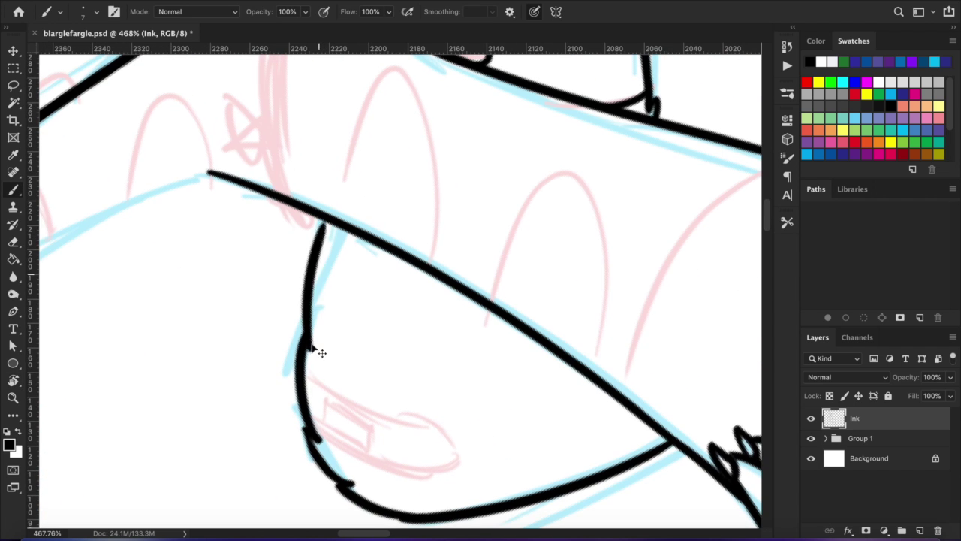
{"action": "left_click_drag", "start_coordinate": [313, 428], "coordinate": [473, 221]}
{"action": "scroll", "coordinate": [488, 246], "scroll_direction": "down", "scroll_amount": 5}
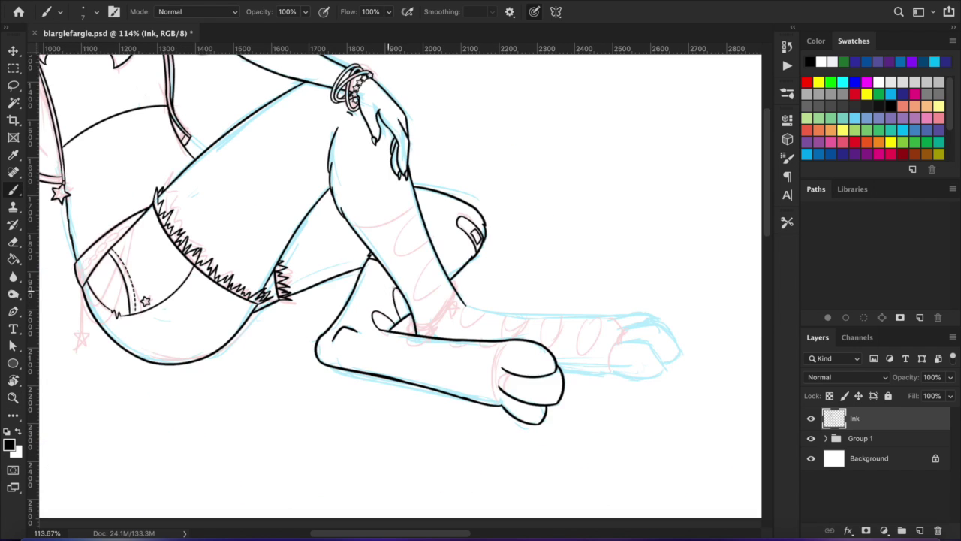
- Ink the small rounded stripes along the lower foot's upper edge and the curved line at its toe base
{"action": "scroll", "coordinate": [439, 293], "scroll_direction": "up", "scroll_amount": 5}
{"action": "left_click_drag", "start_coordinate": [458, 315], "coordinate": [446, 398]}
{"action": "mouse_move", "coordinate": [433, 467]}
{"action": "left_mouse_down"}
{"action": "mouse_move", "coordinate": [463, 178]}
{"action": "mouse_move", "coordinate": [544, 268]}
{"action": "left_mouse_up"}
{"action": "left_click_drag", "start_coordinate": [312, 264], "coordinate": [418, 266]}
{"action": "scroll", "coordinate": [386, 315], "scroll_direction": "down", "scroll_amount": 4}
{"action": "scroll", "coordinate": [386, 315], "scroll_direction": "up", "scroll_amount": 4}
- Ink the upper foot's toes and its long top and bottom edges behind the lower foot
{"action": "left_click_drag", "start_coordinate": [361, 290], "coordinate": [461, 294]}
{"action": "mouse_move", "coordinate": [489, 198]}
{"action": "left_mouse_down"}
{"action": "mouse_move", "coordinate": [375, 358]}
{"action": "mouse_move", "coordinate": [337, 317]}
{"action": "mouse_move", "coordinate": [368, 396]}
{"action": "left_mouse_up"}
{"action": "mouse_move", "coordinate": [296, 197]}
{"action": "left_mouse_down"}
{"action": "mouse_move", "coordinate": [414, 217]}
{"action": "mouse_move", "coordinate": [375, 334]}
{"action": "left_mouse_up"}
{"action": "mouse_move", "coordinate": [306, 310]}
{"action": "left_mouse_down"}
{"action": "mouse_move", "coordinate": [518, 154]}
{"action": "mouse_move", "coordinate": [435, 290]}
{"action": "mouse_move", "coordinate": [543, 165]}
{"action": "left_mouse_up"}
{"action": "left_click_drag", "start_coordinate": [276, 324], "coordinate": [344, 145]}
{"action": "mouse_move", "coordinate": [324, 179]}
{"action": "left_mouse_down"}
{"action": "mouse_move", "coordinate": [421, 197]}
{"action": "mouse_move", "coordinate": [346, 360]}
{"action": "mouse_move", "coordinate": [358, 254]}
{"action": "left_mouse_up"}
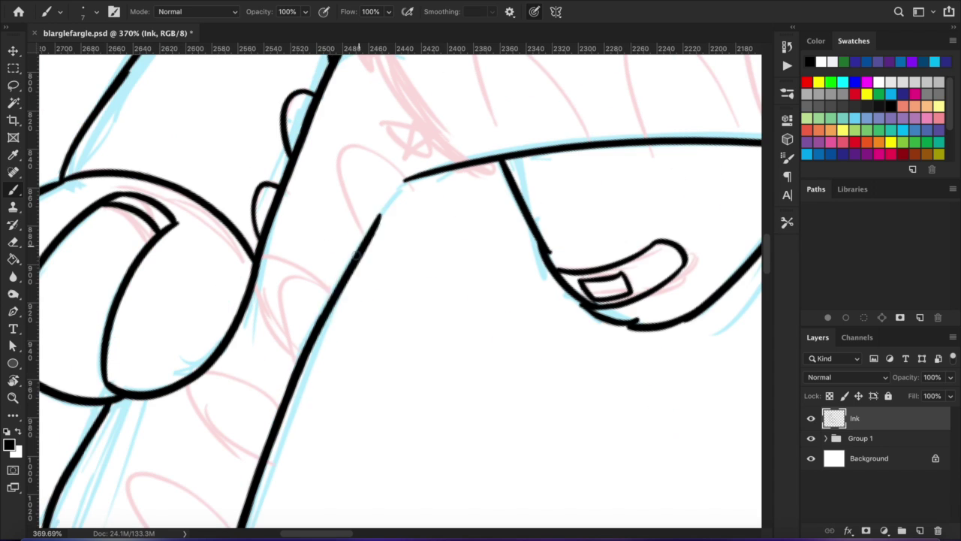
- Ink rounded stripes along the upper foot's top edge and the curved line at the base of its toes
{"action": "left_click_drag", "start_coordinate": [403, 186], "coordinate": [387, 335]}
{"action": "scroll", "coordinate": [450, 278], "scroll_direction": "right", "scroll_amount": 3}
{"action": "left_click_drag", "start_coordinate": [409, 238], "coordinate": [396, 316]}
{"action": "left_click_drag", "start_coordinate": [473, 251], "coordinate": [441, 325]}
{"action": "scroll", "coordinate": [420, 312], "scroll_direction": "right", "scroll_amount": 3}
{"action": "scroll", "coordinate": [490, 260], "scroll_direction": "right", "scroll_amount": 3}
{"action": "left_click_drag", "start_coordinate": [496, 220], "coordinate": [473, 336]}
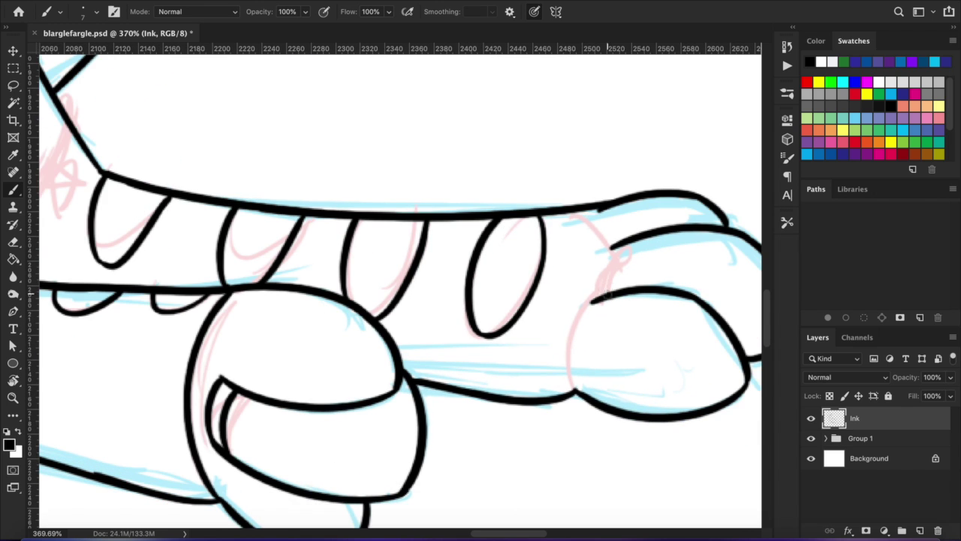
{"action": "key", "text": "r"}
{"action": "left_click_drag", "start_coordinate": [576, 240], "coordinate": [440, 178]}
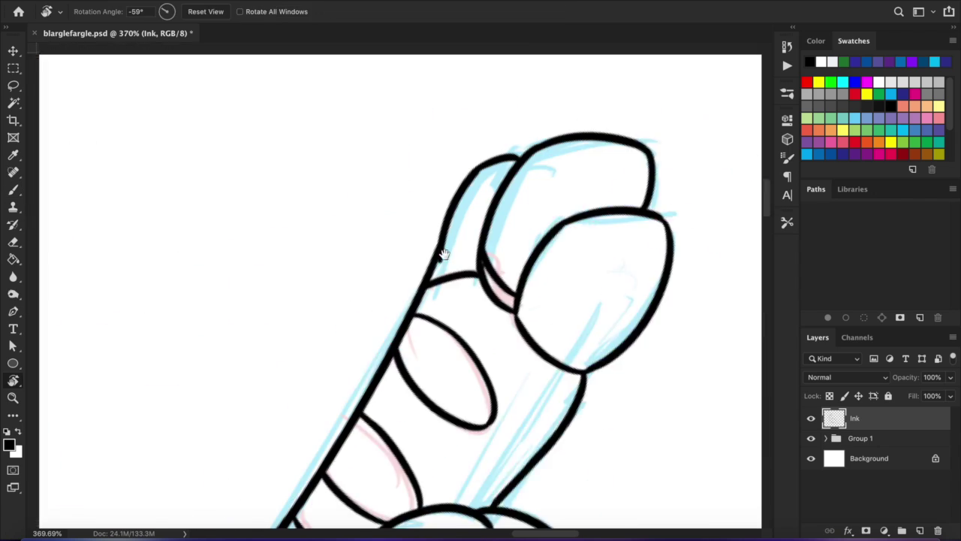
- Ink the curved band line below the near knee and the rounded stripes down the shin
{"action": "key", "text": "z"}
{"action": "left_click_drag", "start_coordinate": [421, 315], "coordinate": [359, 315]}
{"action": "key", "text": "b"}
{"action": "scroll", "coordinate": [508, 408], "scroll_direction": "up", "scroll_amount": 5}
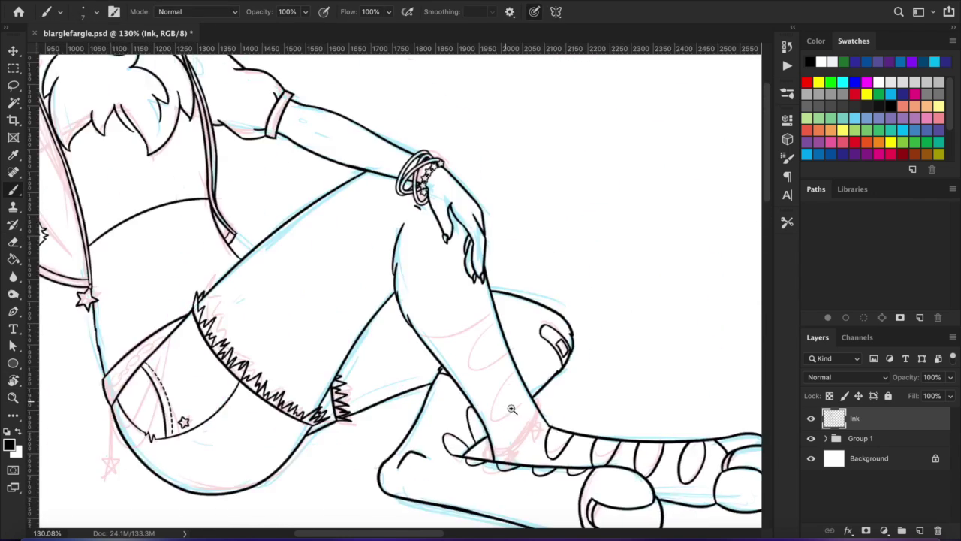
{"action": "key", "text": "r"}
{"action": "left_click_drag", "start_coordinate": [426, 250], "coordinate": [436, 430]}
{"action": "scroll", "coordinate": [436, 431], "scroll_direction": "up", "scroll_amount": 2}
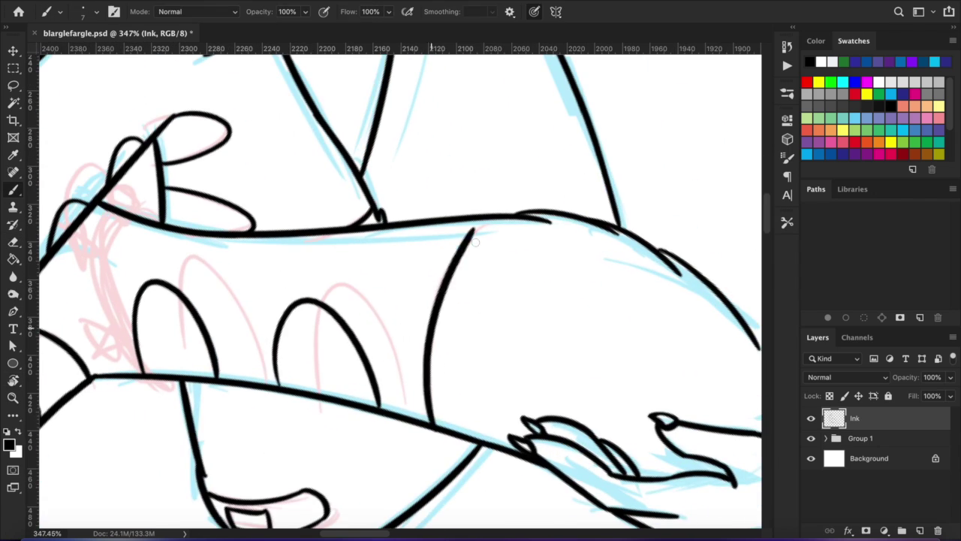
{"action": "key", "text": "z"}
{"action": "left_click_drag", "start_coordinate": [482, 220], "coordinate": [420, 226]}
{"action": "scroll", "coordinate": [451, 301], "scroll_direction": "up", "scroll_amount": 5}
{"action": "scroll", "coordinate": [504, 422], "scroll_direction": "down", "scroll_amount": 6}
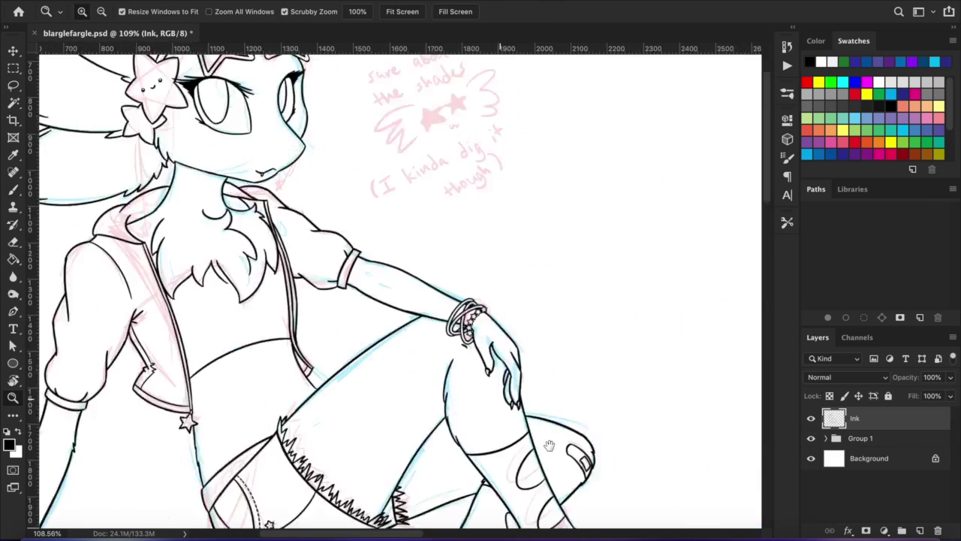
{"action": "scroll", "coordinate": [504, 422], "scroll_direction": "up", "scroll_amount": 10}
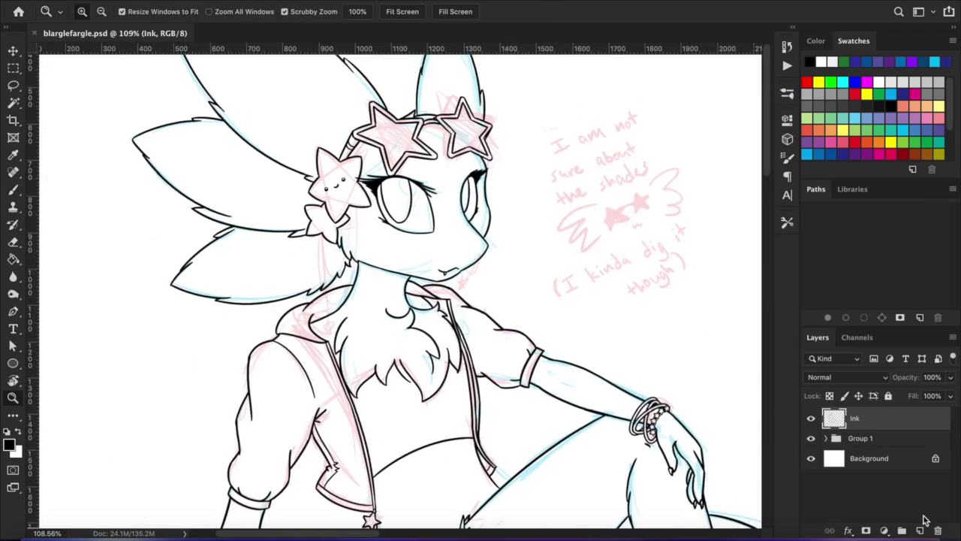
- Add a new layer above Ink and choose the small-circle chain brush
{"action": "left_click", "coordinate": [920, 530]}
{"action": "scroll", "coordinate": [328, 295], "scroll_direction": "up", "scroll_amount": 5}
{"action": "scroll", "coordinate": [328, 294], "scroll_direction": "down", "scroll_amount": 2}
{"action": "key", "text": "b"}
{"action": "left_click", "coordinate": [96, 12]}
{"action": "scroll", "coordinate": [166, 186], "scroll_direction": "down", "scroll_amount": 3}
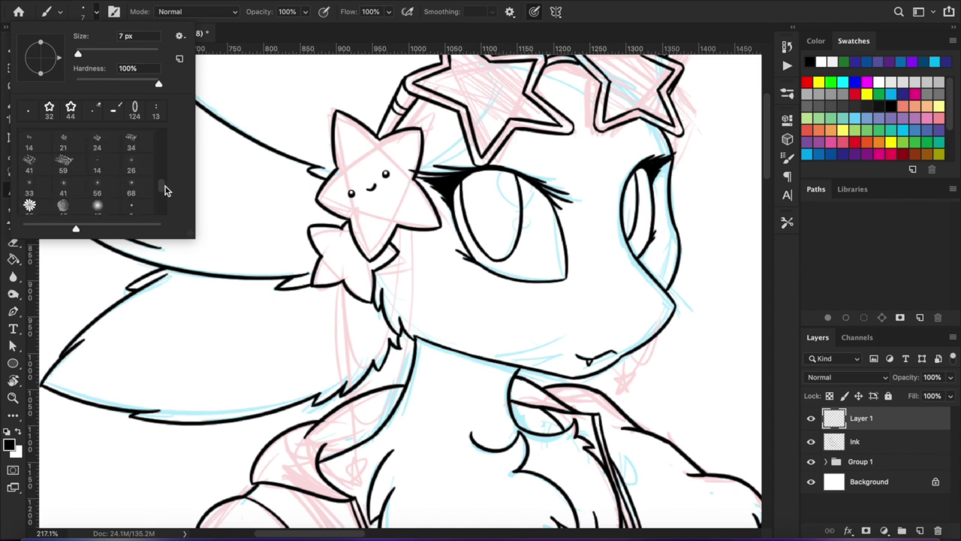
{"action": "left_click", "coordinate": [63, 181]}
{"action": "key", "text": "Return"}
{"action": "key", "text": "F5"}
{"action": "key", "text": "F5"}
- Test the chain brush beside the chin, undo the stroke, and set the brush size to 12 px
{"action": "left_click_drag", "start_coordinate": [679, 322], "coordinate": [717, 353]}
{"action": "key", "text": "ctrl+z"}
{"action": "key", "text": "z"}
{"action": "left_click_drag", "start_coordinate": [384, 292], "coordinate": [420, 292]}
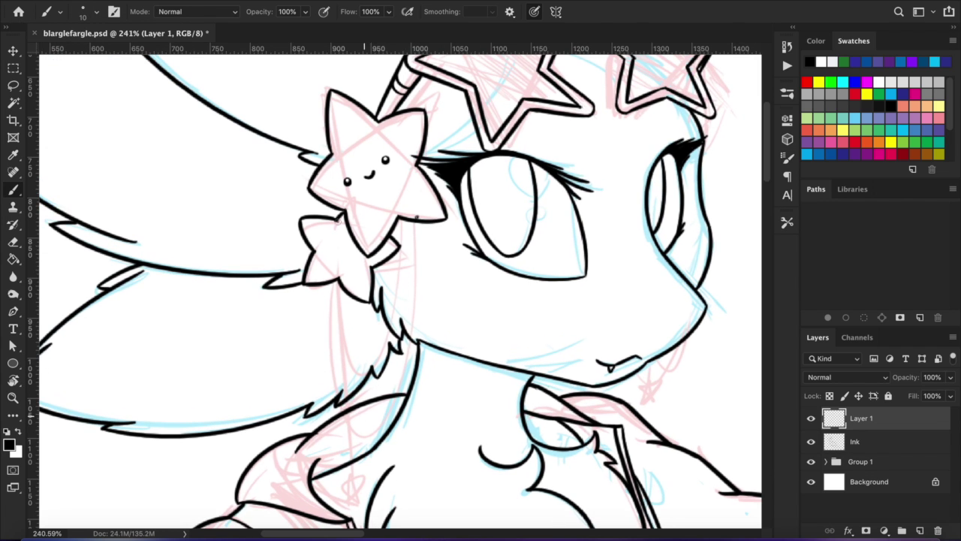
{"action": "key", "text": "b"}
{"action": "right_click", "coordinate": [457, 305]}
{"action": "left_click_drag", "start_coordinate": [528, 334], "coordinate": [521, 334]}
- Draw a long chain loop hanging from the star hair clips beside the cheek
{"action": "mouse_move", "coordinate": [334, 255]}
{"action": "left_mouse_down"}
{"action": "mouse_move", "coordinate": [341, 393]}
{"action": "mouse_move", "coordinate": [417, 226]}
{"action": "mouse_move", "coordinate": [408, 235]}
{"action": "left_mouse_up"}
{"action": "key", "text": "ctrl+z"}
{"action": "key", "text": "ctrl+z"}
{"action": "mouse_move", "coordinate": [341, 218]}
{"action": "left_mouse_down"}
{"action": "mouse_move", "coordinate": [368, 425]}
{"action": "mouse_move", "coordinate": [415, 209]}
{"action": "left_mouse_up"}
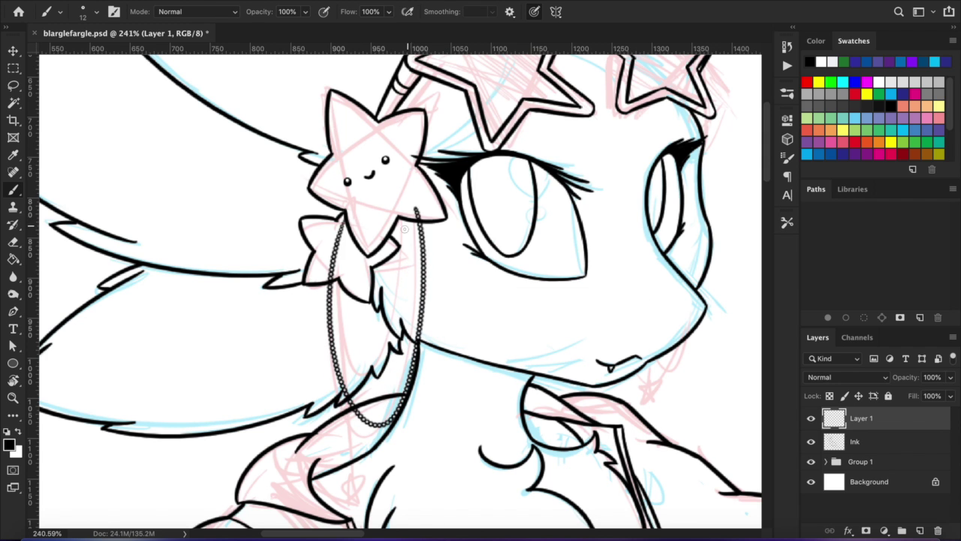
- Draw two hanging chain loops across the shorts' pocket from the waistband to the hip
{"action": "mouse_move", "coordinate": [383, 288]}
{"action": "left_mouse_down"}
{"action": "mouse_move", "coordinate": [251, 226]}
{"action": "mouse_move", "coordinate": [293, 67]}
{"action": "left_mouse_up"}
{"action": "left_click_drag", "start_coordinate": [469, 160], "coordinate": [374, 318]}
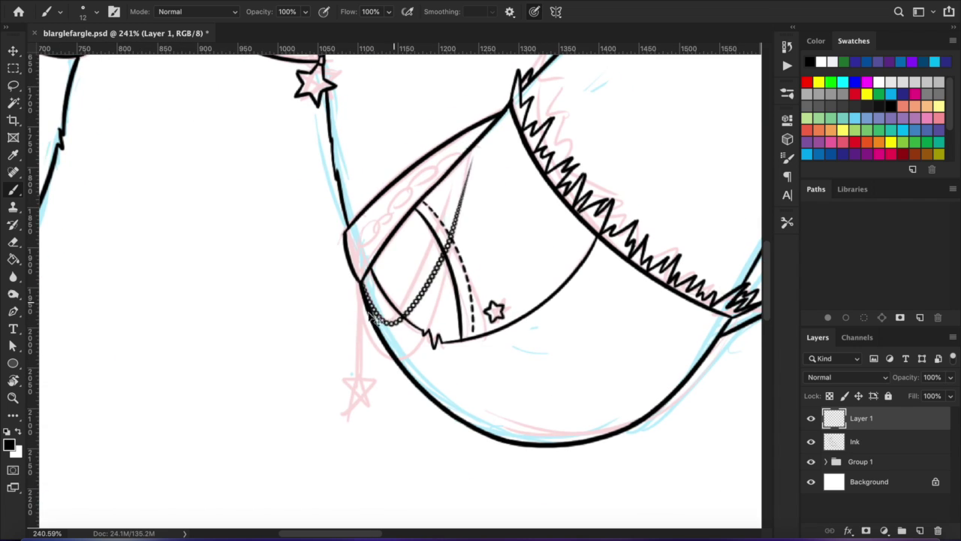
{"action": "key", "text": "ctrl+z"}
{"action": "mouse_move", "coordinate": [460, 141]}
{"action": "left_mouse_down"}
{"action": "mouse_move", "coordinate": [375, 330]}
{"action": "mouse_move", "coordinate": [368, 391]}
{"action": "left_mouse_up"}
{"action": "key", "text": "ctrl+z"}
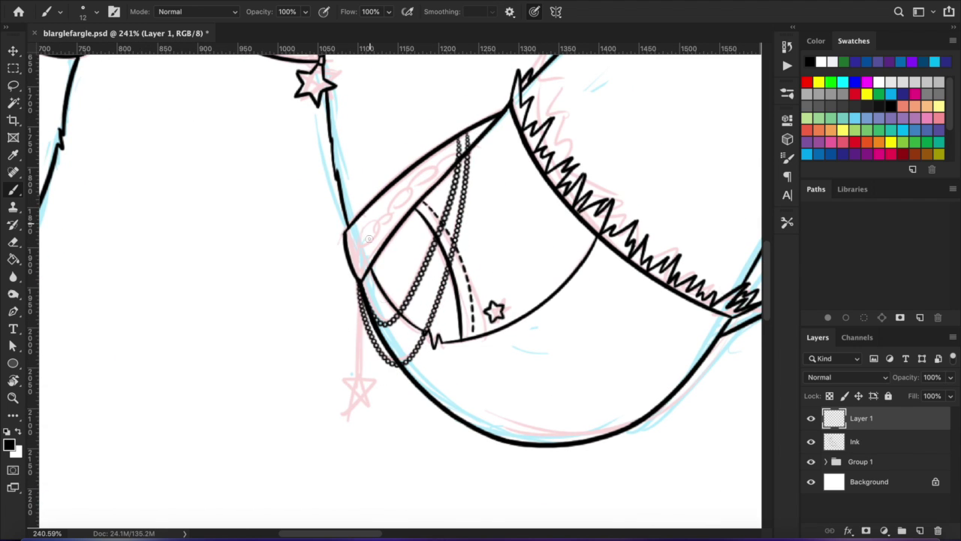
- Lower the Ink layer's opacity so its lines appear grey, and reselect Layer 1
{"action": "key", "text": "z"}
{"action": "left_click", "coordinate": [459, 151]}
{"action": "left_click", "coordinate": [854, 441]}
{"action": "left_click_drag", "start_coordinate": [950, 377], "coordinate": [914, 397]}
{"action": "left_click", "coordinate": [861, 418]}
- Try erasing the chain ends inside the shorts' waistband, and delete the chain layer
{"action": "key", "text": "e"}
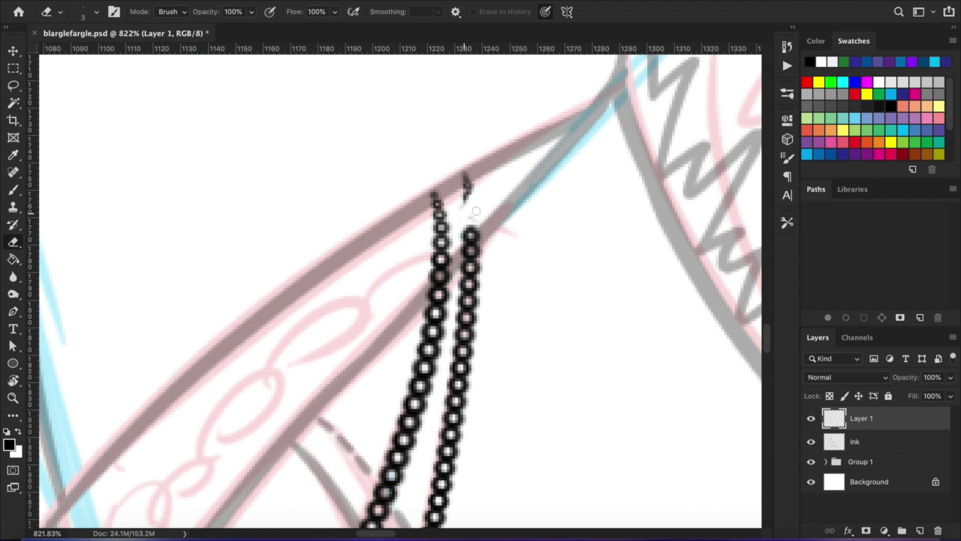
{"action": "scroll", "coordinate": [391, 282], "scroll_direction": "down", "scroll_amount": 5}
{"action": "scroll", "coordinate": [536, 172], "scroll_direction": "up", "scroll_amount": 5}
{"action": "key", "text": "z"}
{"action": "mouse_move", "coordinate": [536, 300]}
{"action": "left_mouse_down"}
{"action": "mouse_move", "coordinate": [450, 300]}
{"action": "mouse_move", "coordinate": [535, 391]}
{"action": "left_mouse_up"}
{"action": "key", "text": "Delete"}
{"action": "left_click", "coordinate": [582, 179]}
- Draw two nested chain loops hanging from the star hair clip and short chain loops at the chin
{"action": "left_click_drag", "start_coordinate": [345, 150], "coordinate": [405, 150]}
{"action": "key", "text": "b"}
{"action": "mouse_move", "coordinate": [391, 119]}
{"action": "left_mouse_down"}
{"action": "mouse_move", "coordinate": [340, 230]}
{"action": "mouse_move", "coordinate": [404, 151]}
{"action": "left_mouse_up"}
{"action": "key", "text": "ctrl+z"}
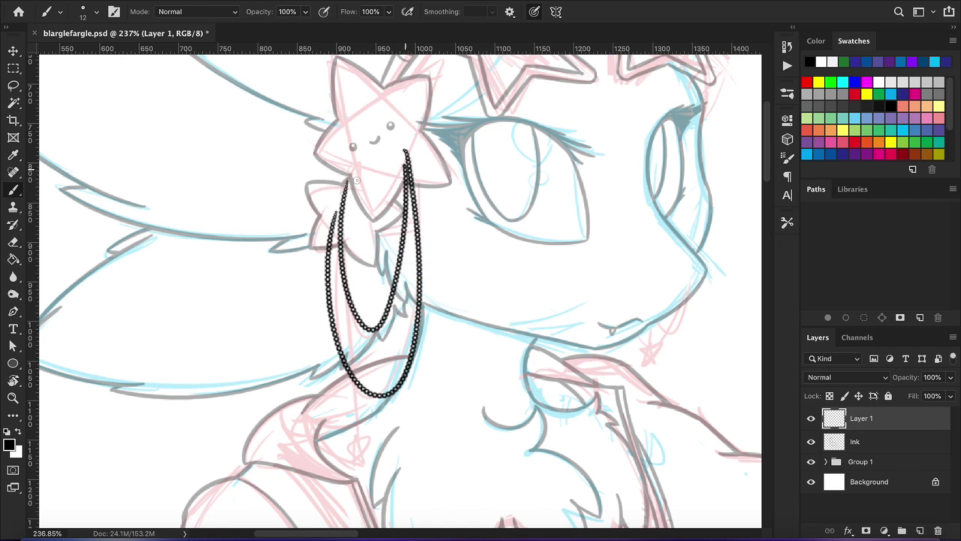
{"action": "left_click_drag", "start_coordinate": [342, 185], "coordinate": [406, 151]}
{"action": "key", "text": "ctrl+z"}
{"action": "mouse_move", "coordinate": [611, 308]}
{"action": "left_mouse_down"}
{"action": "mouse_move", "coordinate": [466, 252]}
{"action": "mouse_move", "coordinate": [537, 234]}
{"action": "left_mouse_up"}
- Add a new layer and try merging it down into Layer 1
{"action": "key", "text": "ctrl+shift+alt+n"}
{"action": "key", "text": "z"}
{"action": "mouse_move", "coordinate": [420, 330]}
{"action": "left_mouse_down"}
{"action": "mouse_move", "coordinate": [480, 331]}
{"action": "mouse_move", "coordinate": [390, 330]}
{"action": "left_mouse_up"}
{"action": "key", "text": "e"}
{"action": "right_click", "coordinate": [895, 423]}
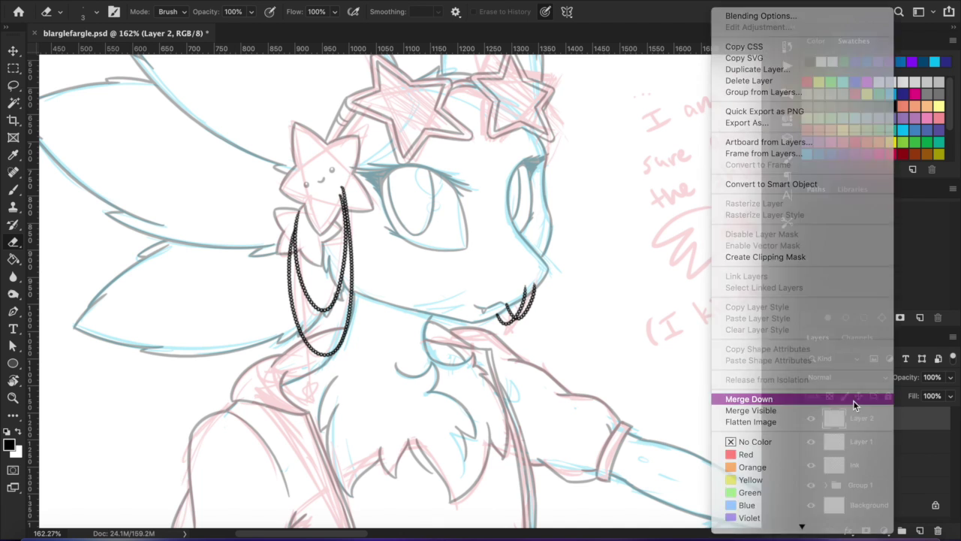
{"action": "left_click", "coordinate": [854, 401]}
{"action": "scroll", "coordinate": [661, 345], "scroll_direction": "right", "scroll_amount": 5}
{"action": "key", "text": "ctrl+z"}
{"action": "right_click", "coordinate": [662, 346]}
{"action": "key", "text": "Escape"}
- Draw a slanted oval chain link with a double outline on Layer 2 in empty canvas, using the 7 px brush
{"action": "scroll", "coordinate": [578, 387], "scroll_direction": "up", "scroll_amount": 3}
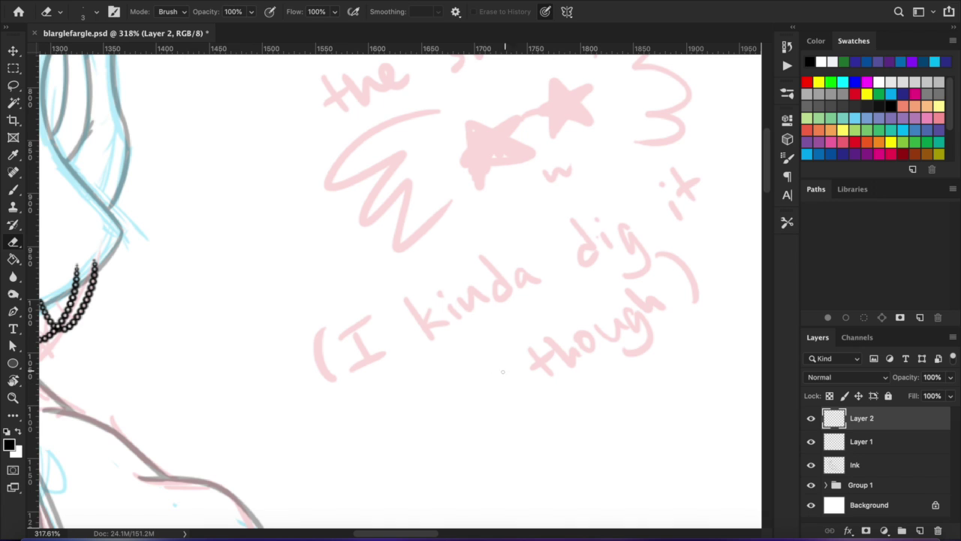
{"action": "key", "text": "b"}
{"action": "right_click", "coordinate": [497, 310]}
{"action": "key", "text": "Escape"}
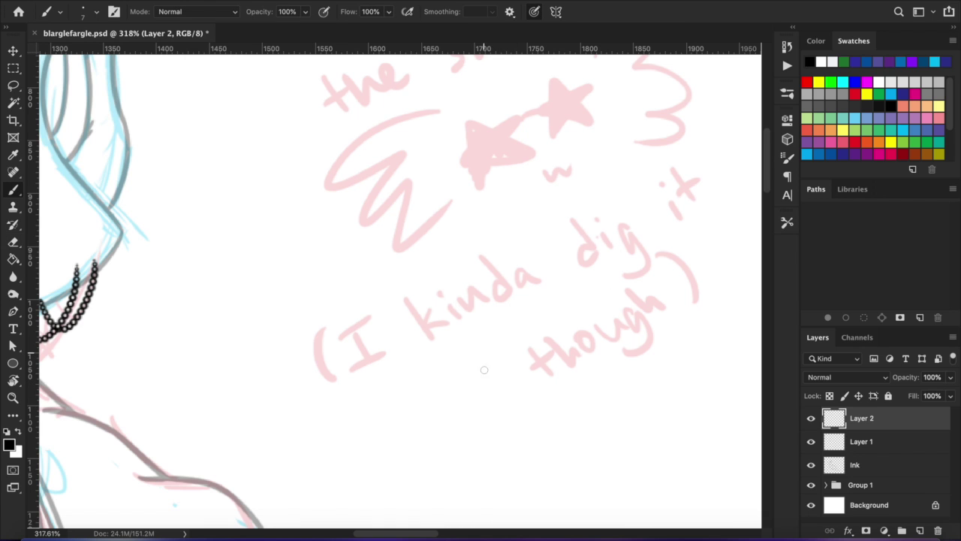
{"action": "left_click_drag", "start_coordinate": [488, 393], "coordinate": [484, 387]}
{"action": "scroll", "coordinate": [515, 337], "scroll_direction": "up", "scroll_amount": 3}
{"action": "key", "text": "e"}
{"action": "scroll", "coordinate": [450, 308], "scroll_direction": "down", "scroll_amount": 3}
- Duplicate the link's layer and offset the copy so the two links overlap
{"action": "right_click", "coordinate": [893, 440]}
{"action": "key", "text": "Escape"}
{"action": "key", "text": "v"}
{"action": "left_click_drag", "start_coordinate": [489, 325], "coordinate": [484, 274]}
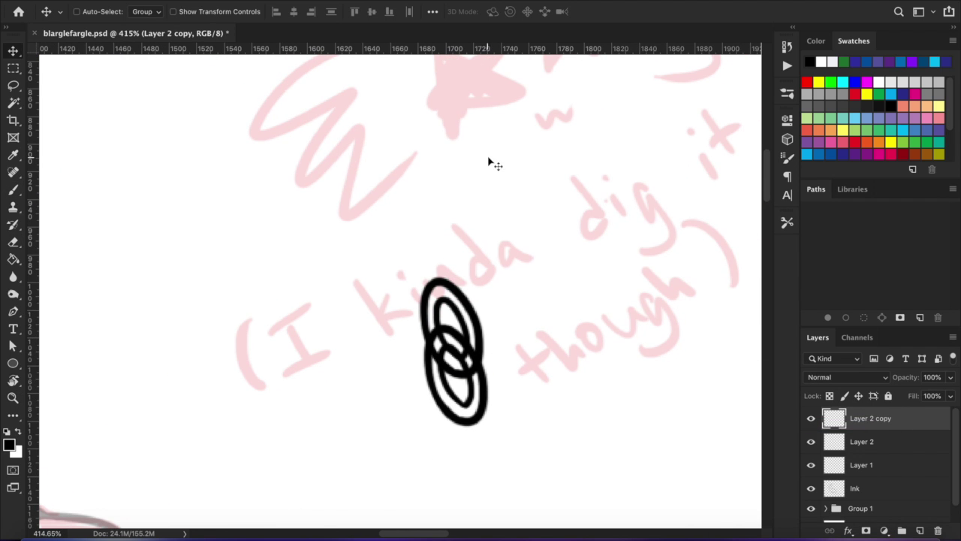
- Hide the copied link and define the lassoed original as a brush preset named Sampled Brush 19
{"action": "left_click", "coordinate": [811, 420]}
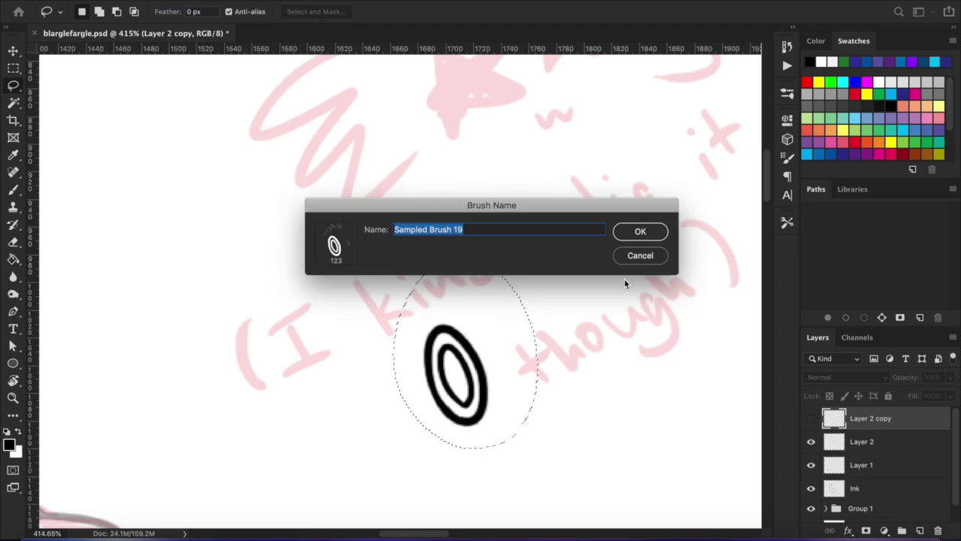
{"action": "key", "text": "Return"}
{"action": "key", "text": "ctrl+comma"}
- Widen the 123 px link brush's spacing and let its angle follow the stroke direction
{"action": "left_click", "coordinate": [786, 158]}
{"action": "left_click", "coordinate": [573, 172]}
{"action": "left_click", "coordinate": [573, 159]}
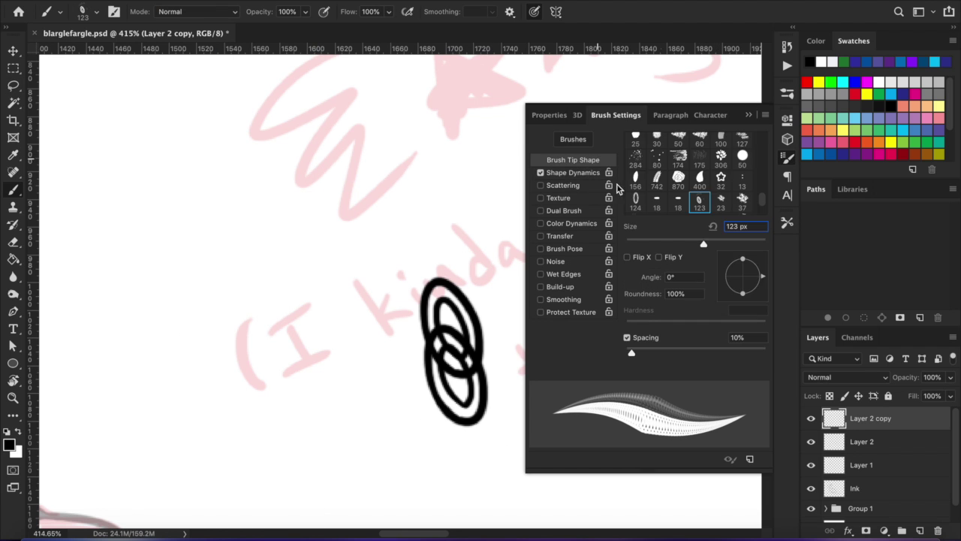
{"action": "left_click_drag", "start_coordinate": [638, 350], "coordinate": [659, 350]}
{"action": "left_click", "coordinate": [573, 172]}
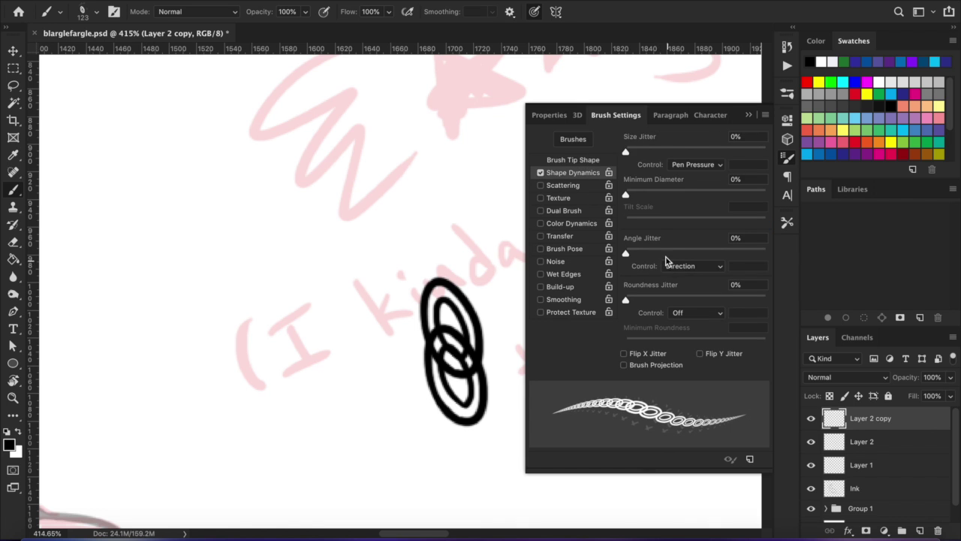
{"action": "left_click", "coordinate": [749, 115]}
- Delete the copied link layer, rotate the remaining link closer to horizontal, and define it as a new brush preset
{"action": "key", "text": "Delete"}
{"action": "left_click", "coordinate": [575, 178]}
{"action": "key", "text": "m"}
{"action": "key", "text": "ctrl+t"}
{"action": "mouse_move", "coordinate": [547, 277]}
{"action": "left_mouse_down"}
{"action": "mouse_move", "coordinate": [580, 338]}
{"action": "mouse_move", "coordinate": [538, 441]}
{"action": "left_mouse_up"}
{"action": "key", "text": "Return"}
{"action": "left_click", "coordinate": [215, 333]}
{"action": "key", "text": "Return"}
{"action": "key", "text": "b"}
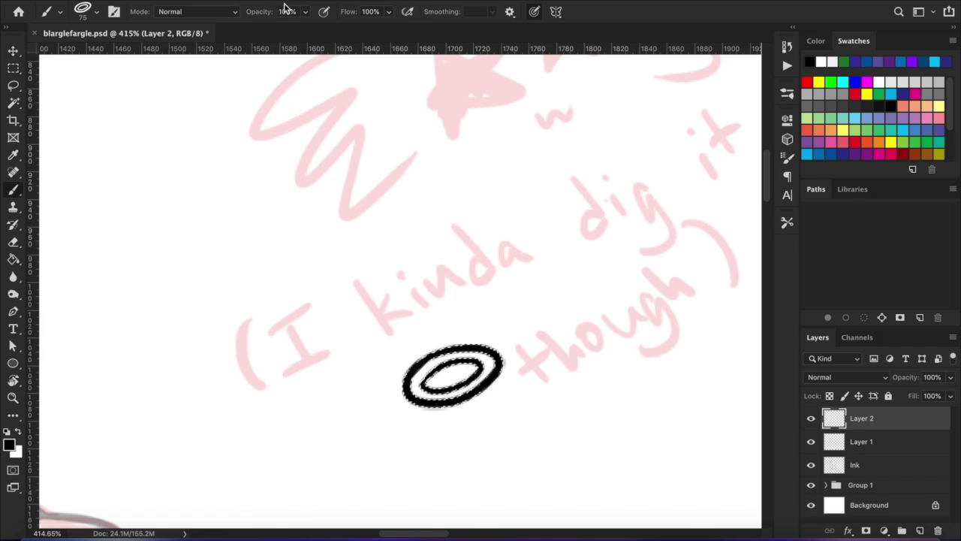
- Widen the new link brush's spacing, set its angle control to Direction, and paint a curving test chain
{"action": "left_click", "coordinate": [787, 158]}
{"action": "left_click", "coordinate": [573, 172]}
{"action": "left_click", "coordinate": [572, 159]}
{"action": "left_click_drag", "start_coordinate": [632, 352], "coordinate": [686, 354]}
{"action": "left_click", "coordinate": [573, 171]}
{"action": "left_click", "coordinate": [666, 259]}
{"action": "left_click", "coordinate": [666, 335]}
{"action": "left_click", "coordinate": [573, 159]}
{"action": "left_click", "coordinate": [748, 114]}
{"action": "left_click_drag", "start_coordinate": [171, 397], "coordinate": [397, 129]}
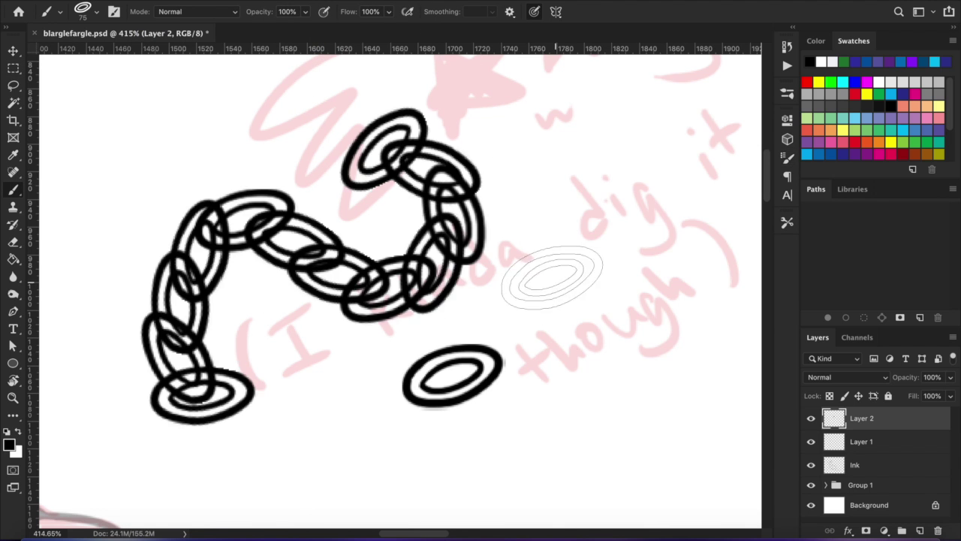
{"action": "key", "text": "ctrl+0"}
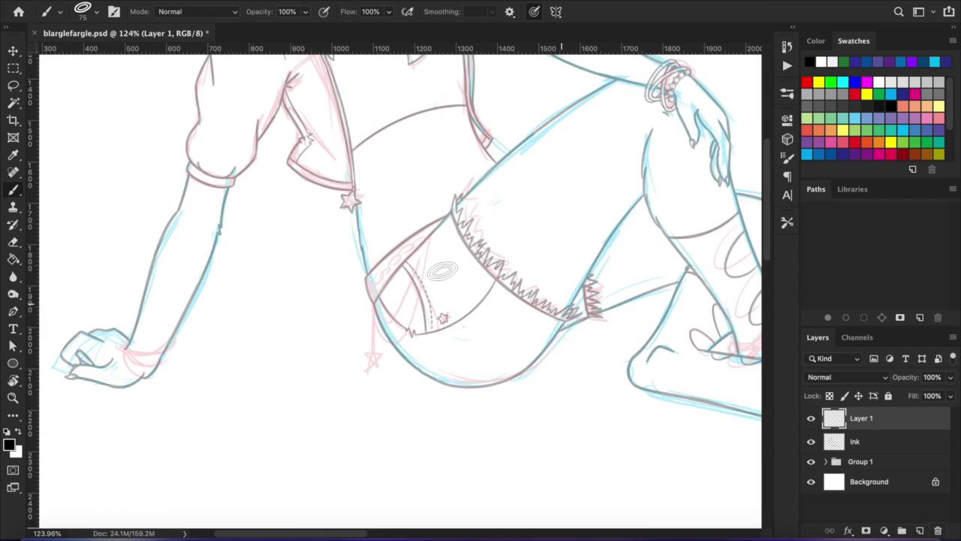
- Paint a chain along the shorts' waistband with the link brush at 63 px
{"action": "scroll", "coordinate": [360, 311], "scroll_direction": "up", "scroll_amount": 5}
{"action": "left_click_drag", "start_coordinate": [284, 406], "coordinate": [517, 149]}
{"action": "key", "text": "ctrl+t"}
{"action": "key", "text": "Escape"}
{"action": "key", "text": "ctrl+z"}
{"action": "right_click", "coordinate": [417, 323]}
{"action": "key", "text": "Return"}
{"action": "left_click_drag", "start_coordinate": [285, 371], "coordinate": [529, 162]}
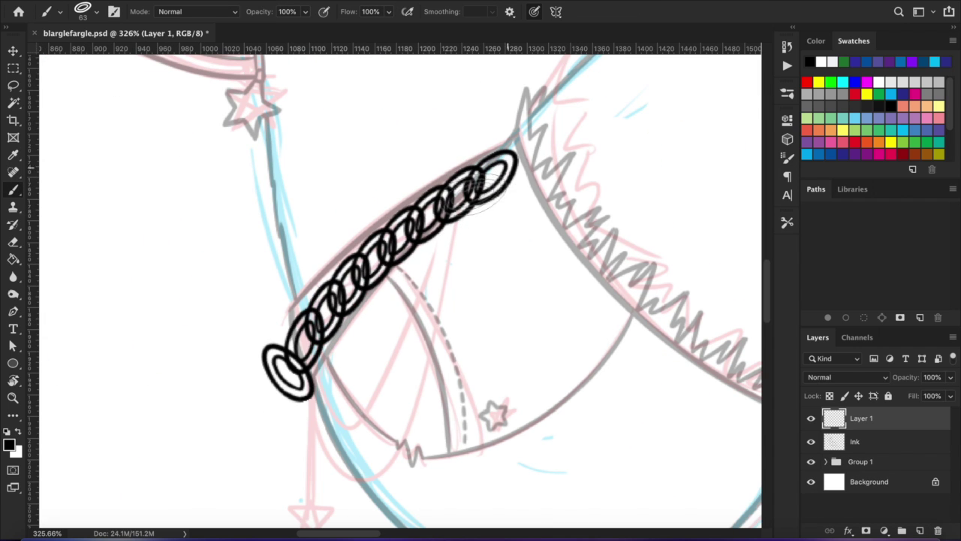
- Nudge the waistband chain down and left and transform its lassoed part to fit the band
{"action": "key", "text": "v"}
{"action": "key", "text": "Down"}
{"action": "key", "text": "Left"}
{"action": "scroll", "coordinate": [290, 185], "scroll_direction": "down", "scroll_amount": 5}
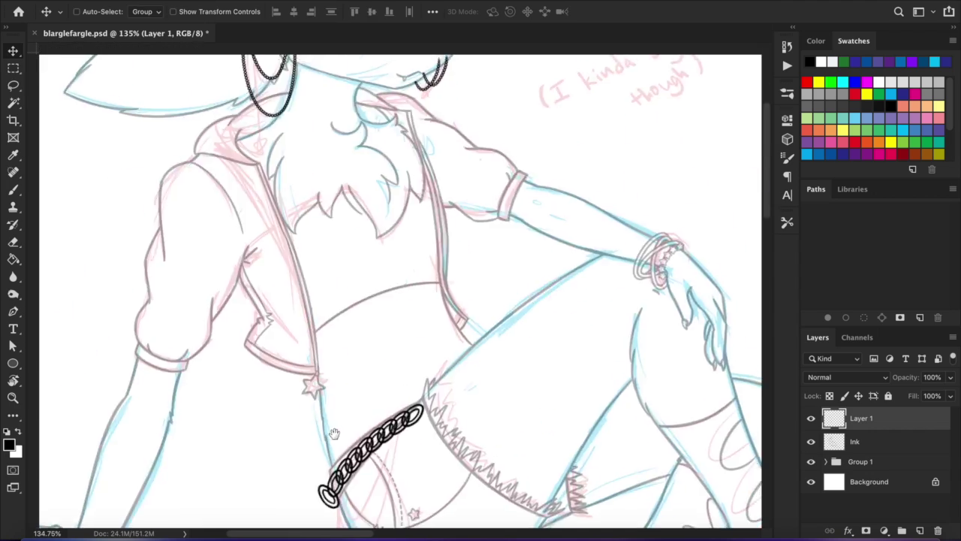
{"action": "scroll", "coordinate": [398, 219], "scroll_direction": "down", "scroll_amount": 3}
{"action": "key", "text": "l"}
{"action": "left_click_drag", "start_coordinate": [398, 219], "coordinate": [361, 272]}
{"action": "scroll", "coordinate": [361, 272], "scroll_direction": "up", "scroll_amount": 5}
{"action": "key", "text": "v"}
{"action": "key", "text": "ctrl+t"}
{"action": "key", "text": "Return"}
- Erase the misaligned link at the waistband chain's lower end and clean up the remaining end link
{"action": "scroll", "coordinate": [360, 300], "scroll_direction": "up", "scroll_amount": 4}
{"action": "key", "text": "e"}
{"action": "right_click", "coordinate": [353, 352]}
{"action": "left_click_drag", "start_coordinate": [353, 353], "coordinate": [350, 352]}
{"action": "key", "text": "Return"}
{"action": "left_click_drag", "start_coordinate": [238, 362], "coordinate": [319, 432]}
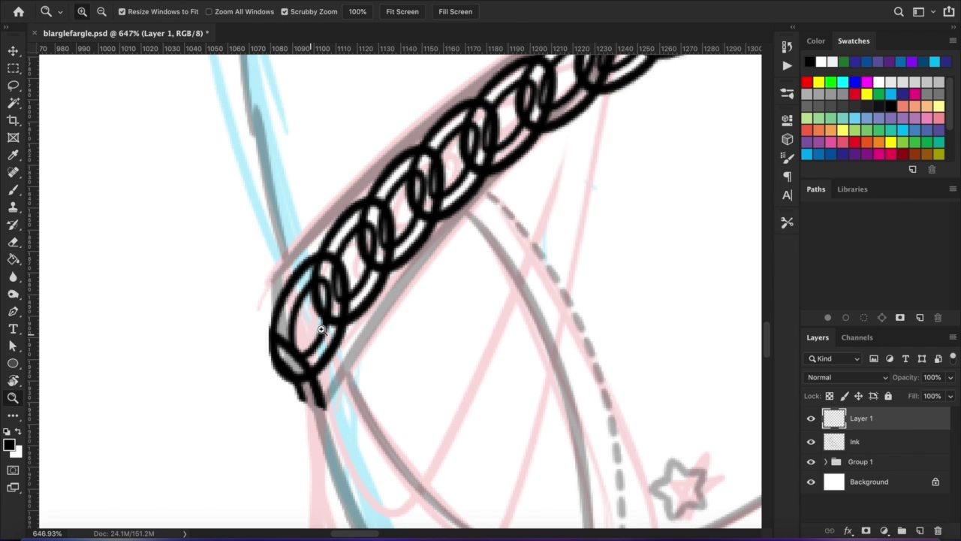
{"action": "left_click_drag", "start_coordinate": [270, 341], "coordinate": [293, 341]}
{"action": "right_click", "coordinate": [268, 314]}
{"action": "key", "text": "Return"}
{"action": "left_click_drag", "start_coordinate": [289, 383], "coordinate": [254, 301]}
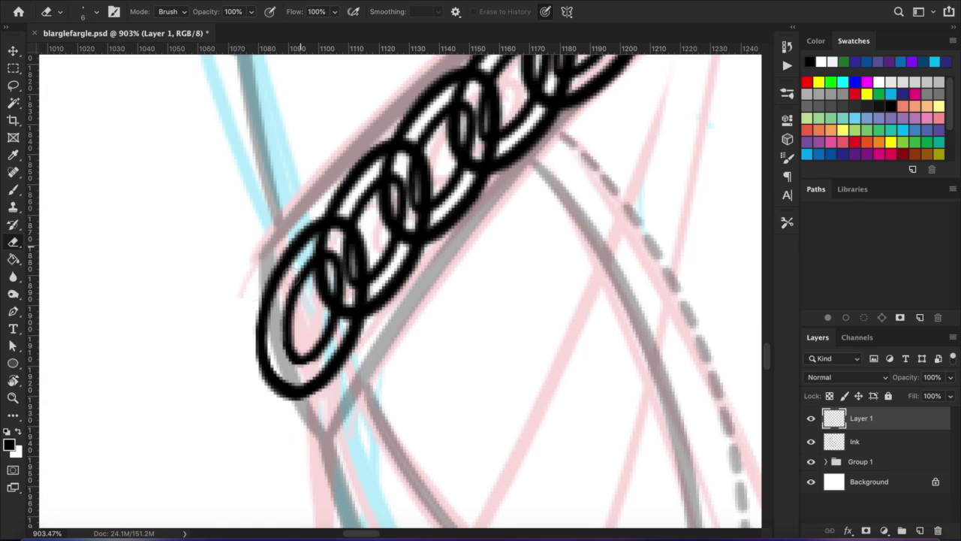
- Draw a replacement end link at the hip with the 6 px brush and erase its overlapping lines
{"action": "key", "text": "b"}
{"action": "mouse_move", "coordinate": [268, 359]}
{"action": "left_mouse_down"}
{"action": "mouse_move", "coordinate": [262, 315]}
{"action": "mouse_move", "coordinate": [276, 278]}
{"action": "left_mouse_up"}
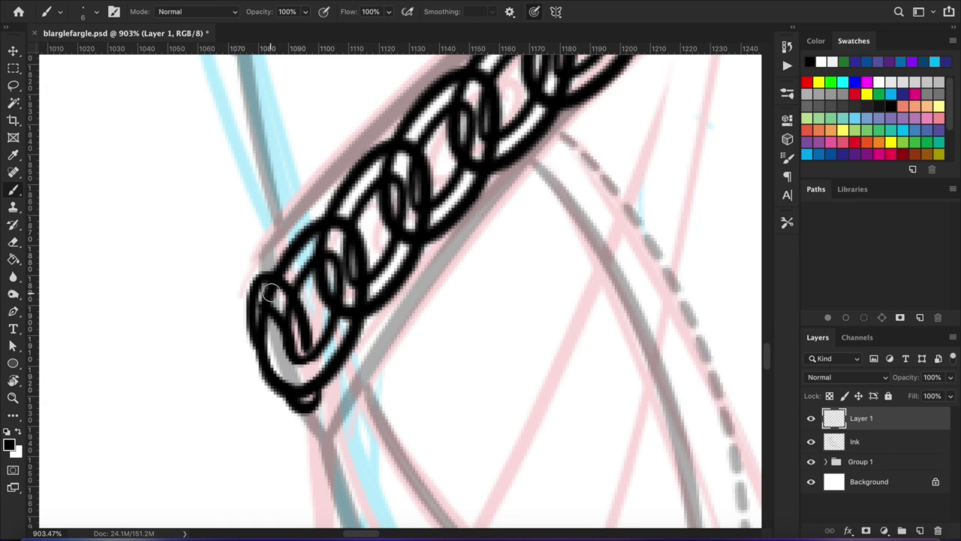
{"action": "key", "text": "e"}
{"action": "left_click_drag", "start_coordinate": [268, 293], "coordinate": [289, 331]}
{"action": "right_click", "coordinate": [277, 295]}
{"action": "key", "text": "Return"}
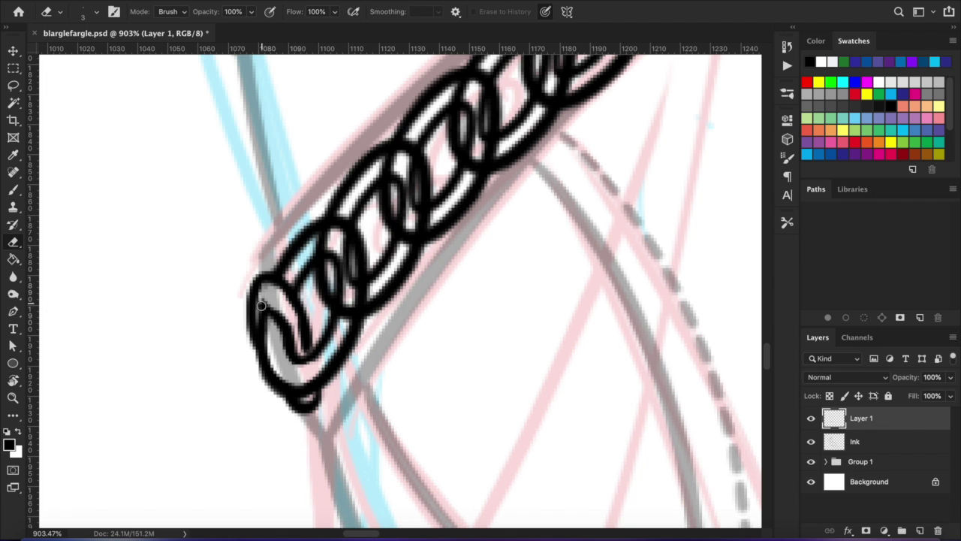
- Lasso the waistband chain, delete it from Layer 1 and clear the selection
{"action": "scroll", "coordinate": [331, 216], "scroll_direction": "down", "scroll_amount": 5}
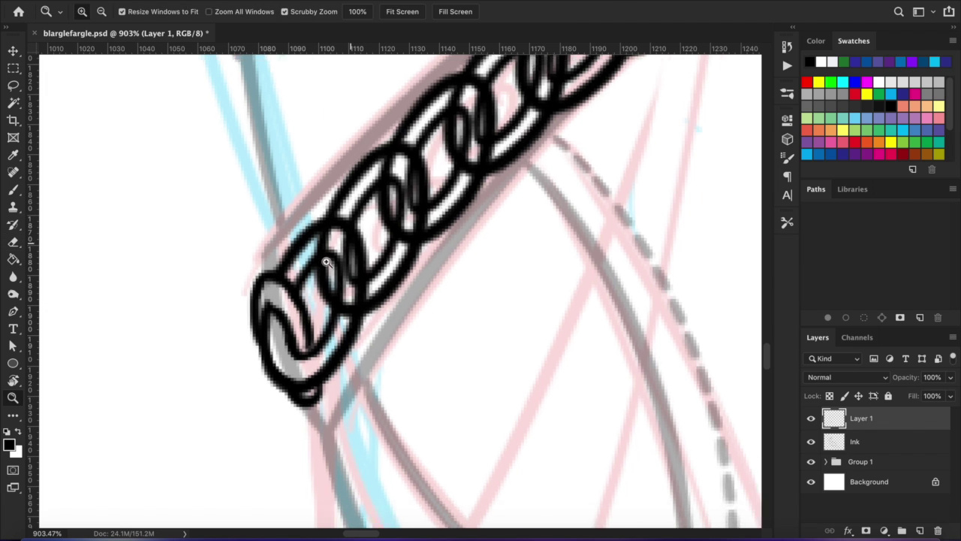
{"action": "key", "text": "l"}
{"action": "left_click_drag", "start_coordinate": [491, 299], "coordinate": [495, 304]}
{"action": "key", "text": "Delete"}
{"action": "key", "text": "b"}
{"action": "right_click", "coordinate": [398, 319]}
{"action": "key", "text": "Escape"}
{"action": "key", "text": "ctrl+d"}
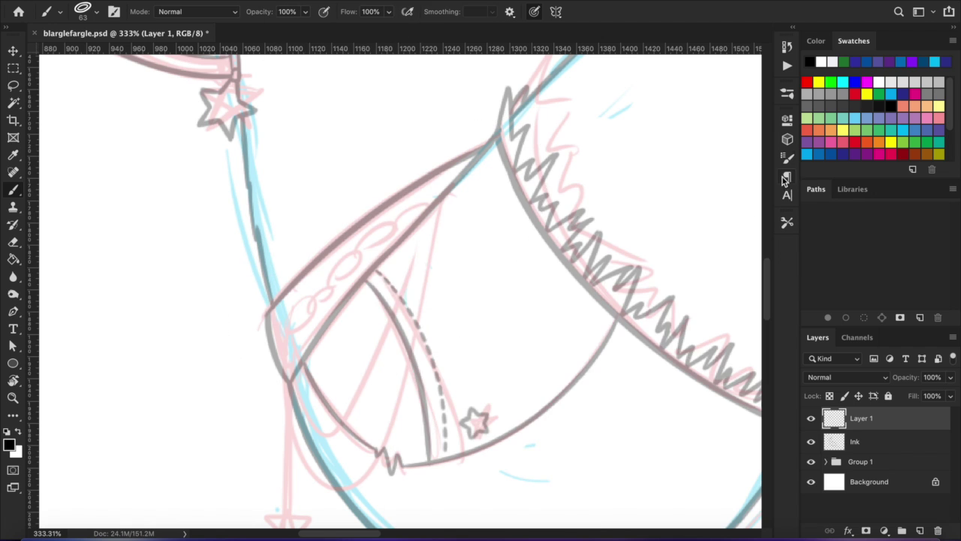
- Try straight runs of 63 px chain links between the two ends of the waistband
{"action": "key", "text": "F5"}
{"action": "key", "text": "F5"}
{"action": "left_click", "coordinate": [247, 395]}
{"action": "left_click", "coordinate": [494, 156], "text": "shift"}
{"action": "key", "text": "ctrl+z"}
{"action": "left_click", "coordinate": [492, 150], "text": "shift"}
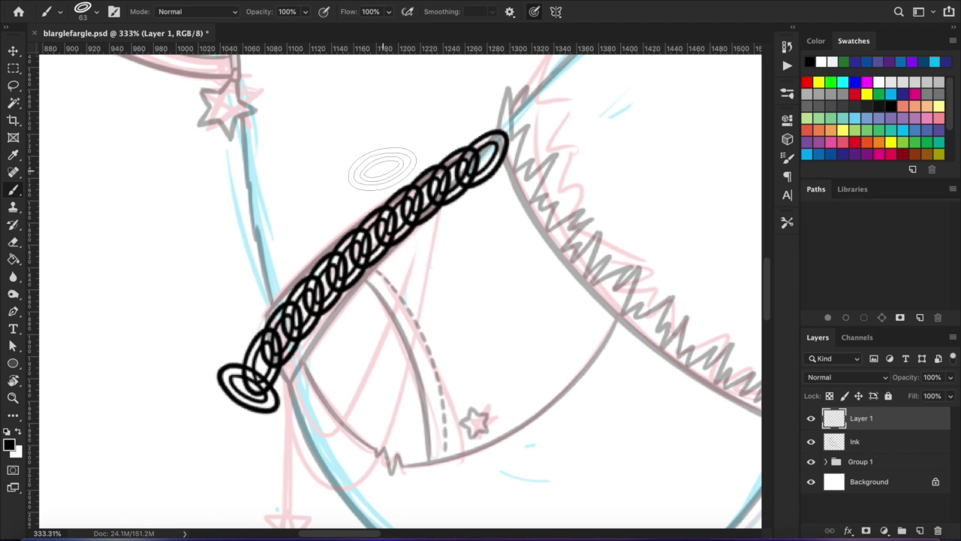
{"action": "key", "text": "ctrl+z"}
{"action": "left_click", "coordinate": [248, 410]}
{"action": "left_click", "coordinate": [492, 161], "text": "shift"}
{"action": "key", "text": "l"}
{"action": "left_click_drag", "start_coordinate": [410, 139], "coordinate": [486, 171]}
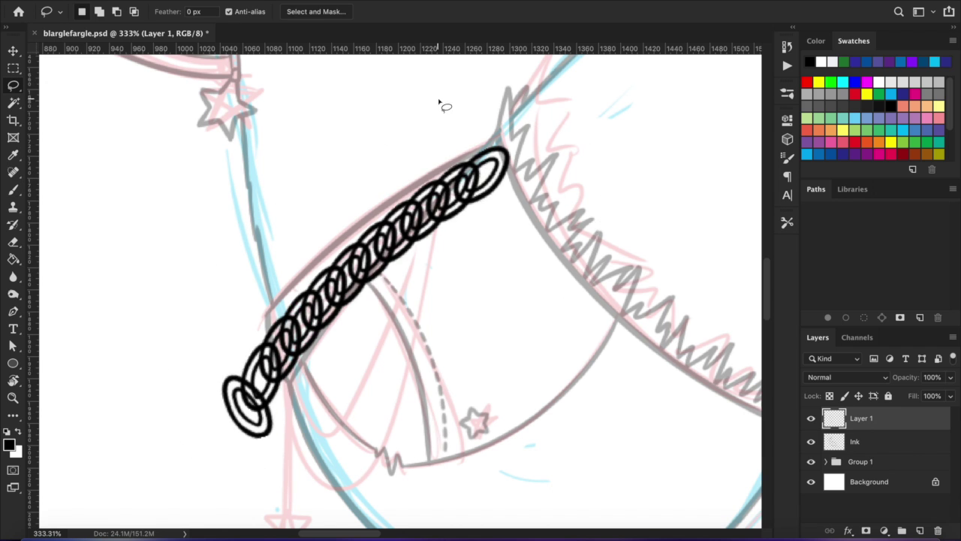
{"action": "key", "text": "ctrl+z"}
- Set the link brush's spacing to 71% and try a straight chain along the waistband
{"action": "key", "text": "F5"}
{"action": "key", "text": "b"}
{"action": "left_click_drag", "start_coordinate": [670, 351], "coordinate": [674, 352]}
{"action": "left_click", "coordinate": [259, 405]}
{"action": "left_click", "coordinate": [445, 180], "text": "shift"}
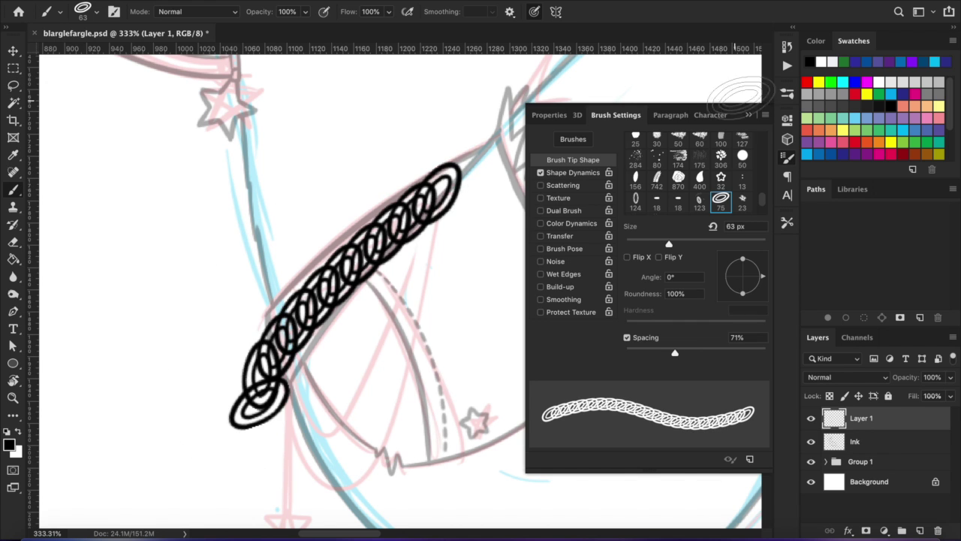
{"action": "key", "text": "F5"}
{"action": "key", "text": "ctrl+z"}
- Paint a straight chain along the full waistband, then lasso and transform it to fit the band's slope
{"action": "left_click", "coordinate": [231, 429]}
{"action": "left_click", "coordinate": [498, 151], "text": "shift"}
{"action": "key", "text": "l"}
{"action": "mouse_move", "coordinate": [518, 94]}
{"action": "left_mouse_down"}
{"action": "mouse_move", "coordinate": [541, 187]}
{"action": "mouse_move", "coordinate": [180, 375]}
{"action": "left_mouse_up"}
{"action": "key", "text": "ctrl+t"}
{"action": "left_click_drag", "start_coordinate": [154, 322], "coordinate": [145, 368]}
{"action": "key", "text": "Return"}
{"action": "key", "text": "ctrl+d"}
- Try redrawing the chain's lower end link at the hip with the 6 px brush
{"action": "scroll", "coordinate": [236, 414], "scroll_direction": "up", "scroll_amount": 3}
{"action": "key", "text": "e"}
{"action": "mouse_move", "coordinate": [300, 240]}
{"action": "left_mouse_down"}
{"action": "mouse_move", "coordinate": [285, 278]}
{"action": "mouse_move", "coordinate": [321, 353]}
{"action": "left_mouse_up"}
{"action": "key", "text": "ctrl+z"}
{"action": "key", "text": "b"}
{"action": "right_click", "coordinate": [254, 336]}
{"action": "key", "text": "Return"}
{"action": "scroll", "coordinate": [321, 353], "scroll_direction": "up", "scroll_amount": 1}
{"action": "left_click_drag", "start_coordinate": [356, 304], "coordinate": [304, 221]}
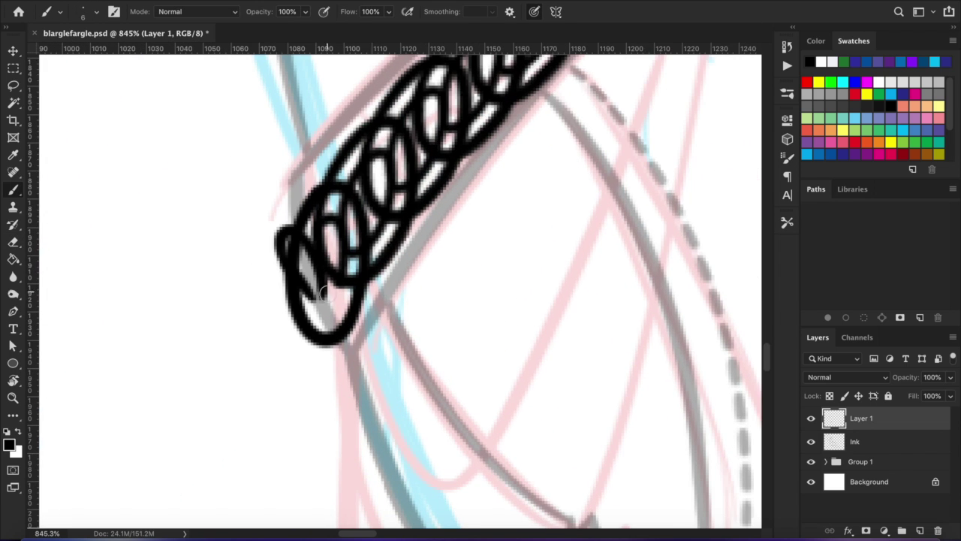
{"action": "scroll", "coordinate": [323, 293], "scroll_direction": "down", "scroll_amount": 8}
{"action": "scroll", "coordinate": [243, 300], "scroll_direction": "up", "scroll_amount": 6}
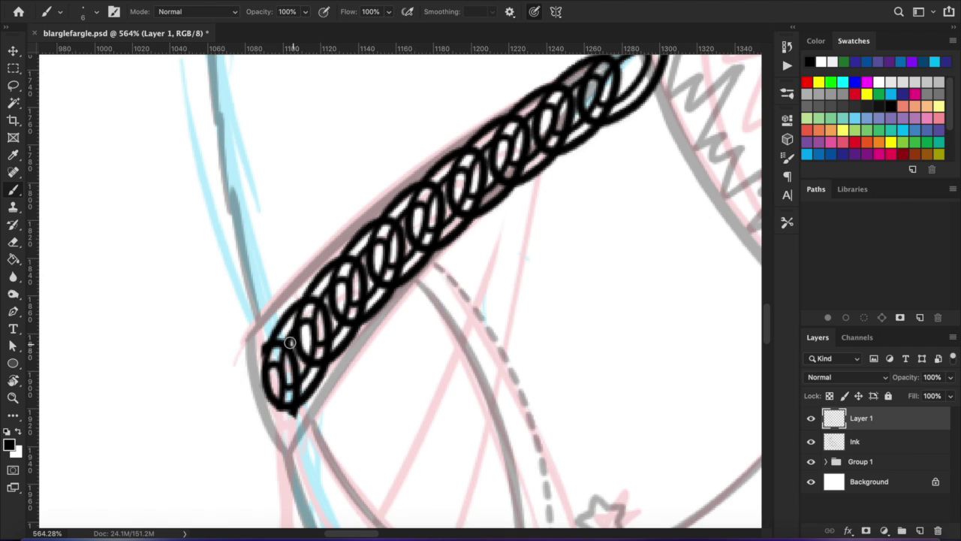
- Redraw the end link wrapping around the hip with the 6 px brush and erase the leftover link lines
{"action": "scroll", "coordinate": [290, 342], "scroll_direction": "up", "scroll_amount": 2}
{"action": "mouse_move", "coordinate": [295, 300]}
{"action": "left_mouse_down"}
{"action": "mouse_move", "coordinate": [334, 364]}
{"action": "mouse_move", "coordinate": [295, 323]}
{"action": "mouse_move", "coordinate": [213, 499]}
{"action": "left_mouse_up"}
{"action": "key", "text": "e"}
{"action": "left_click_drag", "start_coordinate": [230, 323], "coordinate": [189, 430]}
{"action": "key", "text": "b"}
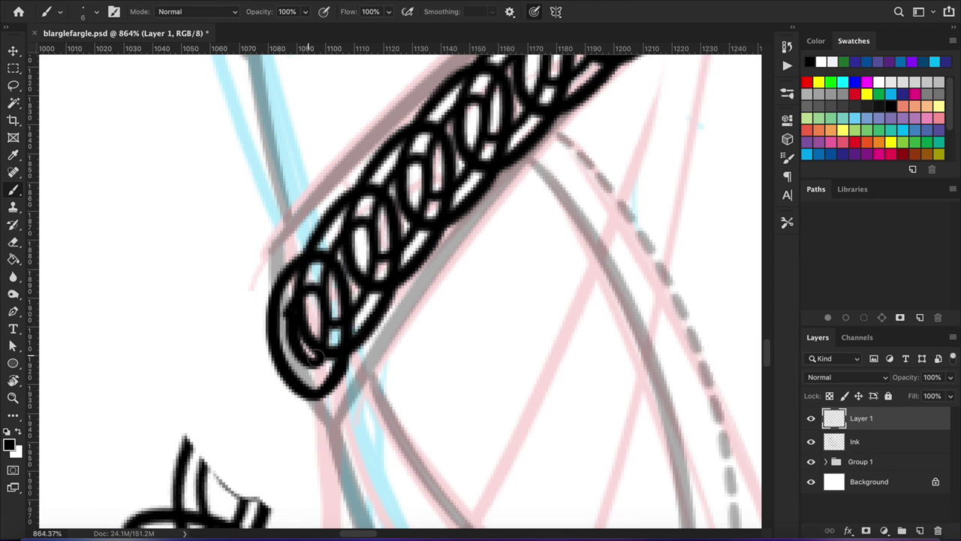
{"action": "right_click", "coordinate": [280, 341]}
{"action": "key", "text": "Escape"}
{"action": "key", "text": "e"}
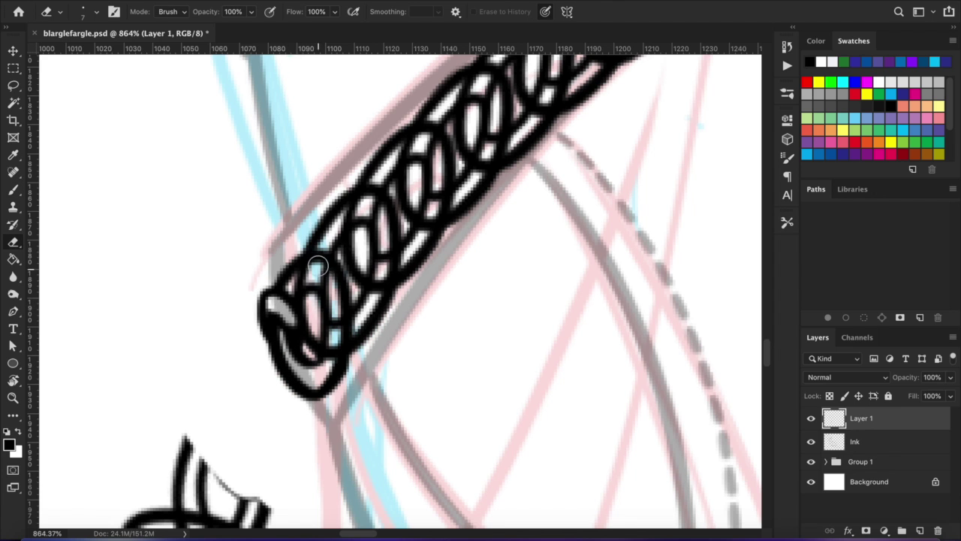
- Rotate the canvas and erase the overlapping lines inside the waistband chain so its links interlock
{"action": "right_click", "coordinate": [398, 204]}
{"action": "key", "text": "Escape"}
{"action": "scroll", "coordinate": [481, 247], "scroll_direction": "up", "scroll_amount": 3}
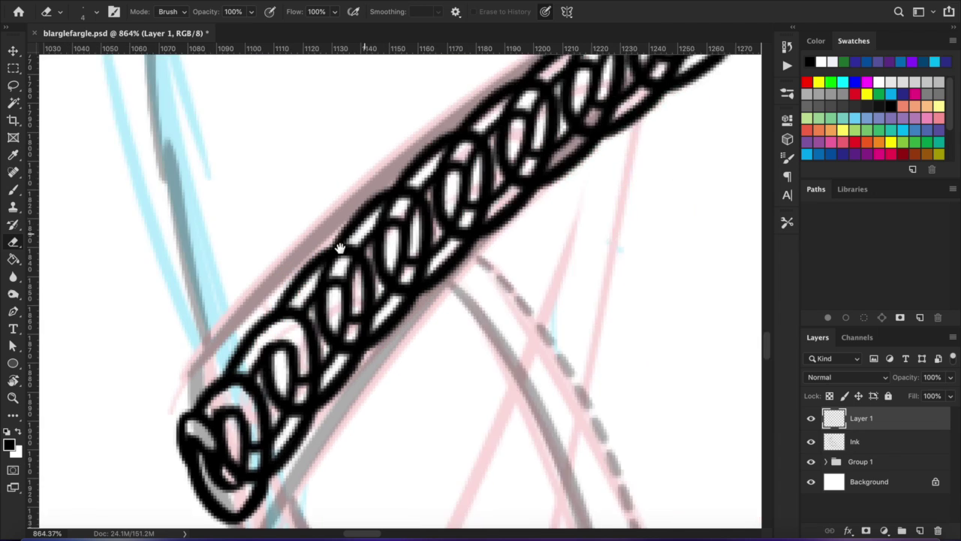
{"action": "scroll", "coordinate": [434, 203], "scroll_direction": "right", "scroll_amount": 3}
{"action": "key", "text": "r"}
{"action": "mouse_move", "coordinate": [440, 193]}
{"action": "left_mouse_down"}
{"action": "mouse_move", "coordinate": [353, 255]}
{"action": "mouse_move", "coordinate": [341, 305]}
{"action": "left_mouse_up"}
{"action": "key", "text": "ctrl+r"}
{"action": "left_click_drag", "start_coordinate": [355, 280], "coordinate": [337, 379]}
{"action": "mouse_move", "coordinate": [353, 241]}
{"action": "left_mouse_down"}
{"action": "mouse_move", "coordinate": [331, 315]}
{"action": "mouse_move", "coordinate": [359, 219]}
{"action": "mouse_move", "coordinate": [461, 313]}
{"action": "mouse_move", "coordinate": [413, 316]}
{"action": "mouse_move", "coordinate": [369, 301]}
{"action": "mouse_move", "coordinate": [360, 221]}
{"action": "mouse_move", "coordinate": [347, 248]}
{"action": "mouse_move", "coordinate": [370, 266]}
{"action": "left_mouse_up"}
{"action": "left_click_drag", "start_coordinate": [335, 328], "coordinate": [323, 263]}
{"action": "mouse_move", "coordinate": [326, 201]}
{"action": "left_mouse_down"}
{"action": "mouse_move", "coordinate": [331, 277]}
{"action": "mouse_move", "coordinate": [402, 419]}
{"action": "left_mouse_up"}
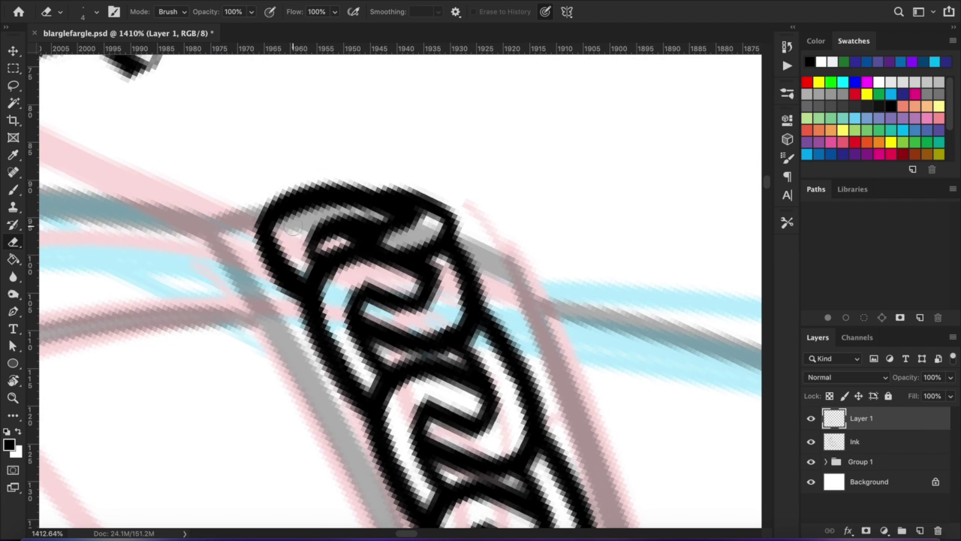
- With Layer 1 at 42% opacity, erase the chain links that overhang the waistband's upper end
{"action": "scroll", "coordinate": [365, 336], "scroll_direction": "down", "scroll_amount": 3}
{"action": "scroll", "coordinate": [367, 342], "scroll_direction": "down", "scroll_amount": 2}
{"action": "left_click_drag", "start_coordinate": [322, 353], "coordinate": [298, 386]}
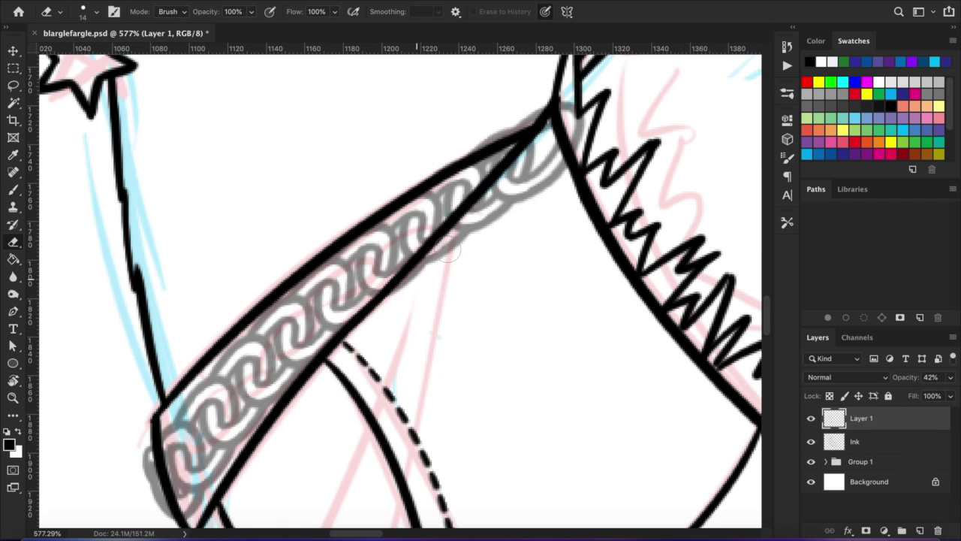
{"action": "left_click_drag", "start_coordinate": [480, 218], "coordinate": [552, 132]}
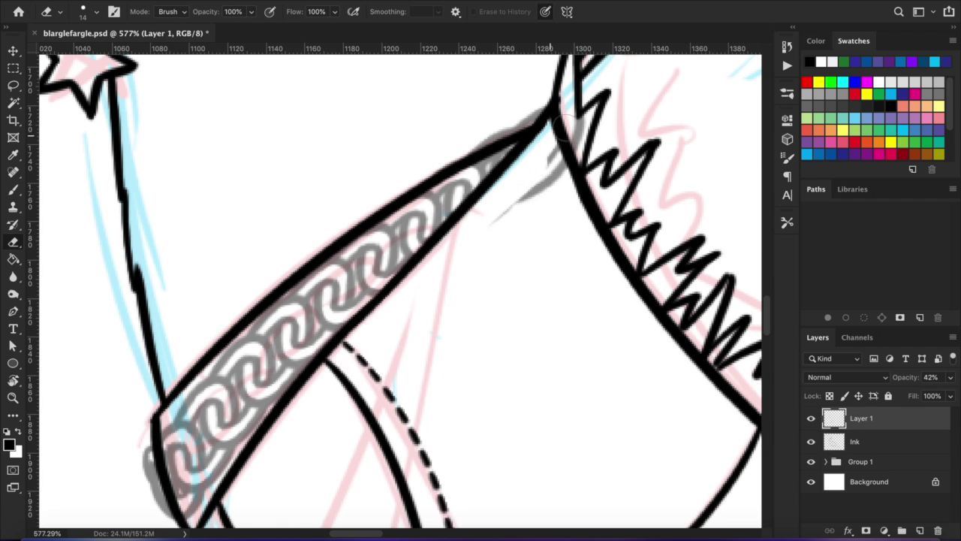
- On the Ink layer, erase the waistband and hip lines that run through the chain links
{"action": "left_click", "coordinate": [871, 441]}
{"action": "scroll", "coordinate": [495, 186], "scroll_direction": "up", "scroll_amount": 4}
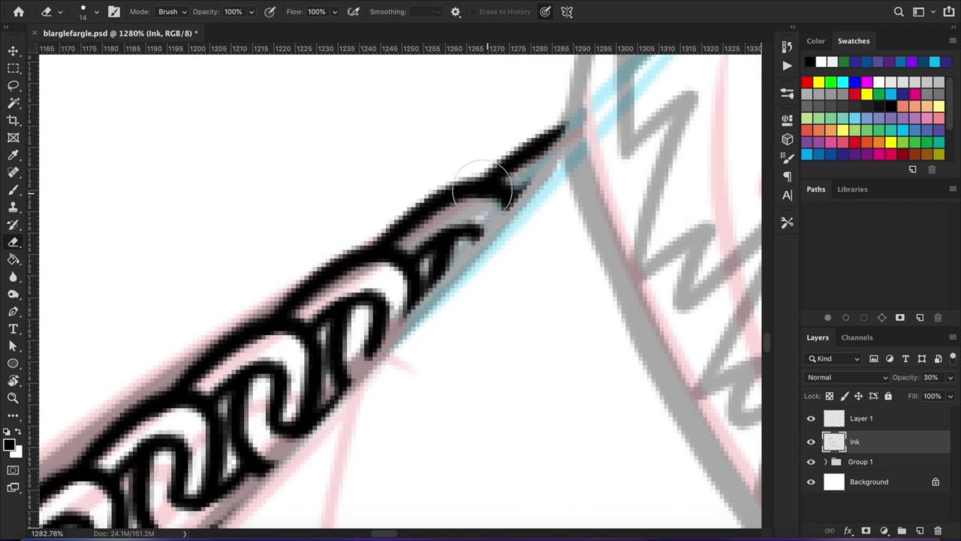
{"action": "left_click_drag", "start_coordinate": [409, 252], "coordinate": [450, 225]}
{"action": "key", "text": "z"}
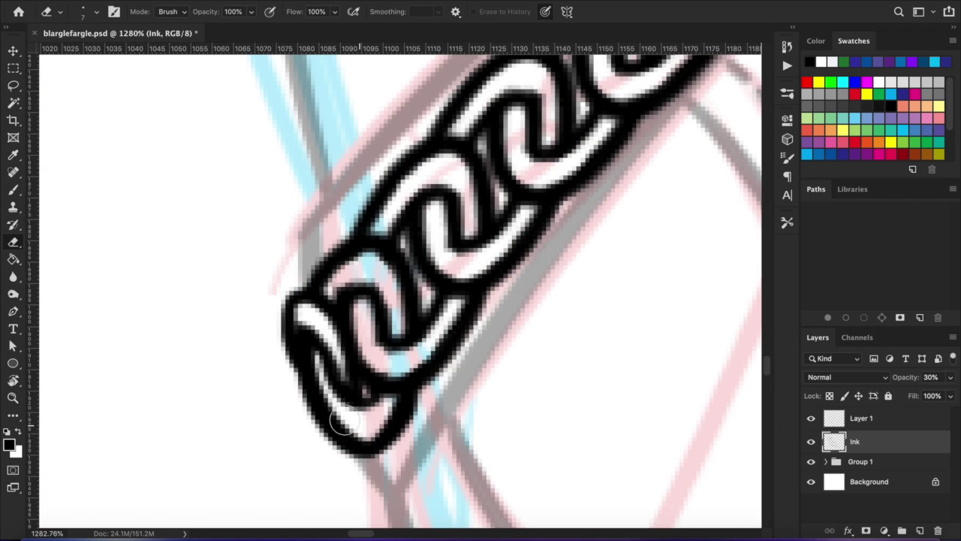
- On Layer 1, erase the ends of the ear chains that overlap the star hair clips
{"action": "scroll", "coordinate": [433, 235], "scroll_direction": "down", "scroll_amount": 10}
{"action": "scroll", "coordinate": [434, 235], "scroll_direction": "up", "scroll_amount": 8}
{"action": "left_click", "coordinate": [861, 417]}
{"action": "key", "text": "e"}
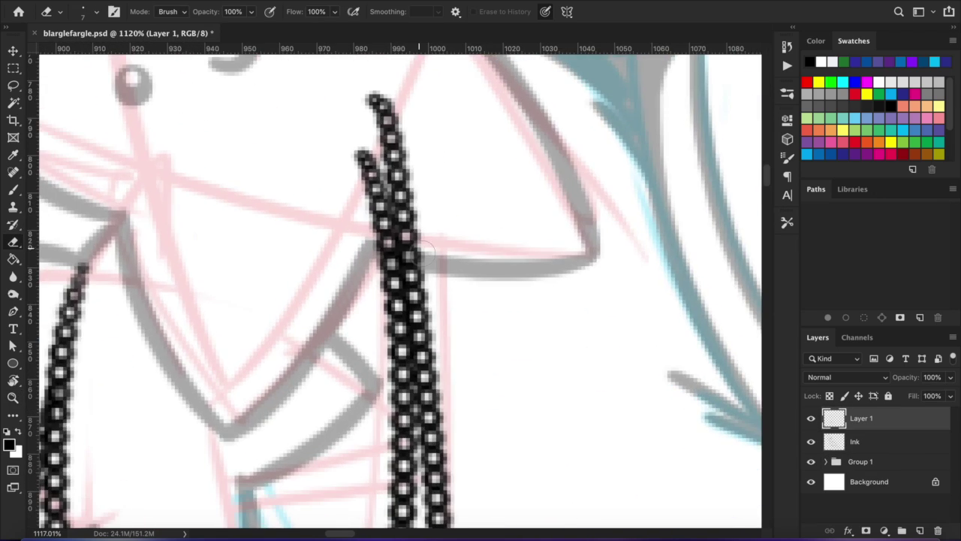
{"action": "scroll", "coordinate": [391, 183], "scroll_direction": "down", "scroll_amount": 3}
{"action": "scroll", "coordinate": [390, 182], "scroll_direction": "left", "scroll_amount": 3}
{"action": "scroll", "coordinate": [292, 266], "scroll_direction": "right", "scroll_amount": 5}
- Inspect where the hanging ear chains cross the cheek fur, neck and jacket lines on the Ink layer
{"action": "key", "text": "alt+["}
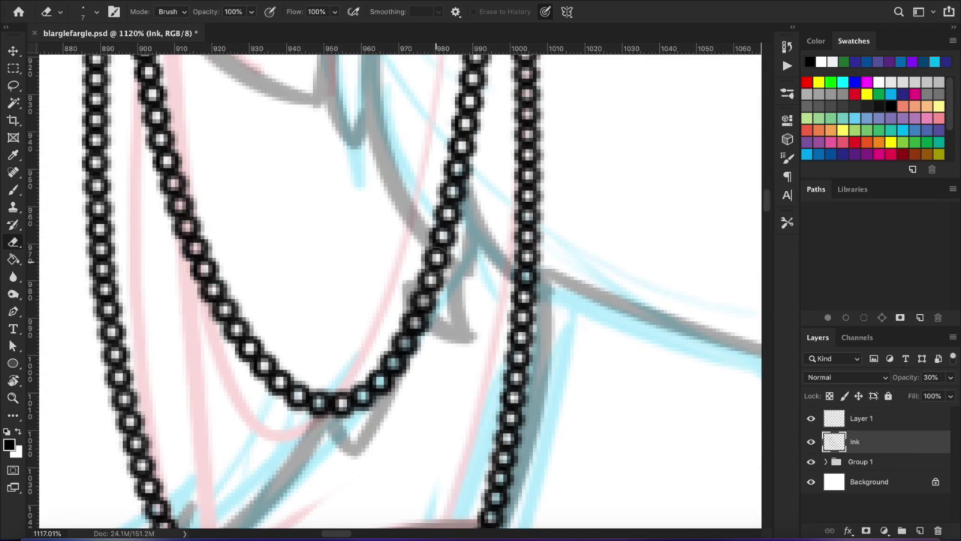
{"action": "scroll", "coordinate": [403, 345], "scroll_direction": "down", "scroll_amount": 4}
{"action": "scroll", "coordinate": [355, 319], "scroll_direction": "left", "scroll_amount": 3}
{"action": "scroll", "coordinate": [385, 391], "scroll_direction": "down", "scroll_amount": 3}
{"action": "scroll", "coordinate": [385, 391], "scroll_direction": "right", "scroll_amount": 2}
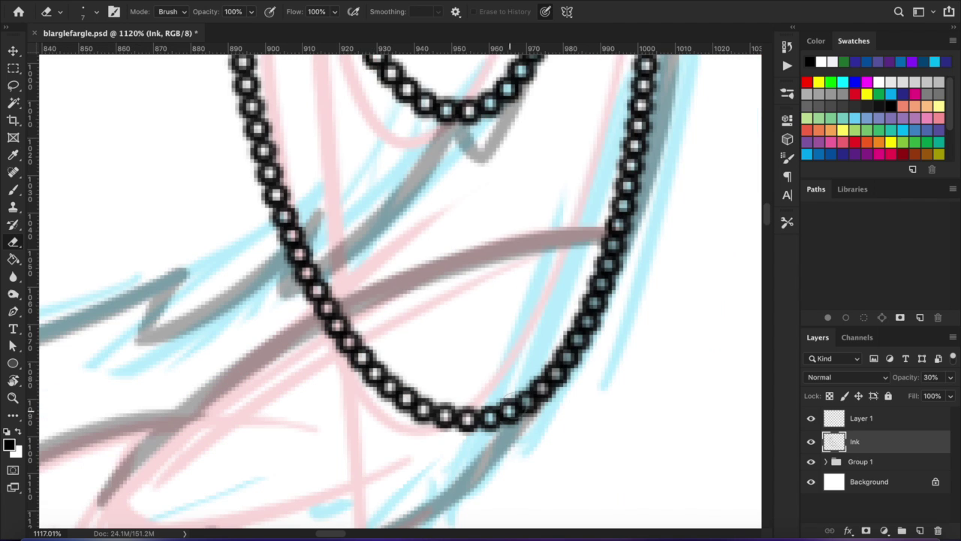
{"action": "scroll", "coordinate": [618, 226], "scroll_direction": "right", "scroll_amount": 5}
{"action": "scroll", "coordinate": [618, 225], "scroll_direction": "down", "scroll_amount": 2}
{"action": "scroll", "coordinate": [428, 278], "scroll_direction": "up", "scroll_amount": 3}
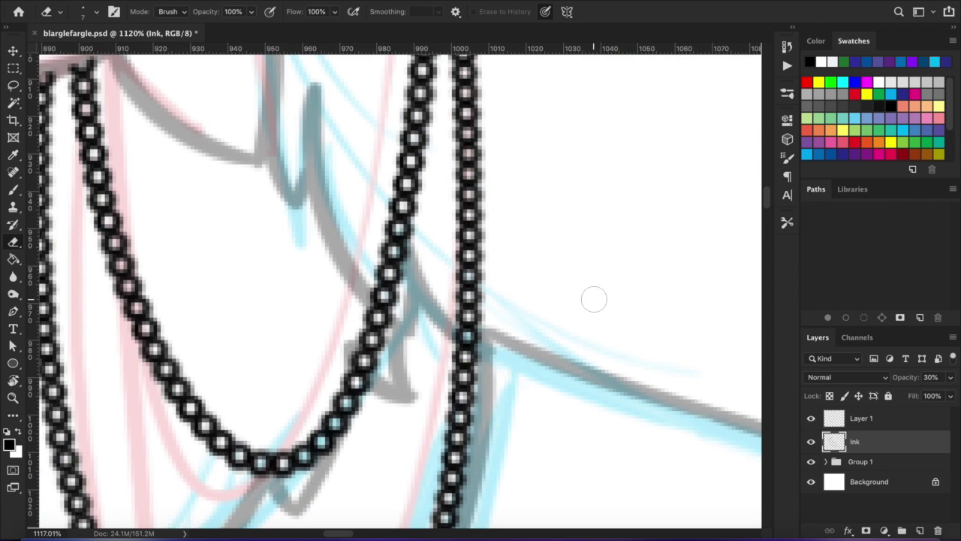
- Try erasing the sections of the ear chains beside the cheek fur on Layer 1
{"action": "scroll", "coordinate": [471, 318], "scroll_direction": "up", "scroll_amount": 1}
{"action": "key", "text": "alt+bracketright"}
{"action": "left_click_drag", "start_coordinate": [488, 368], "coordinate": [483, 230]}
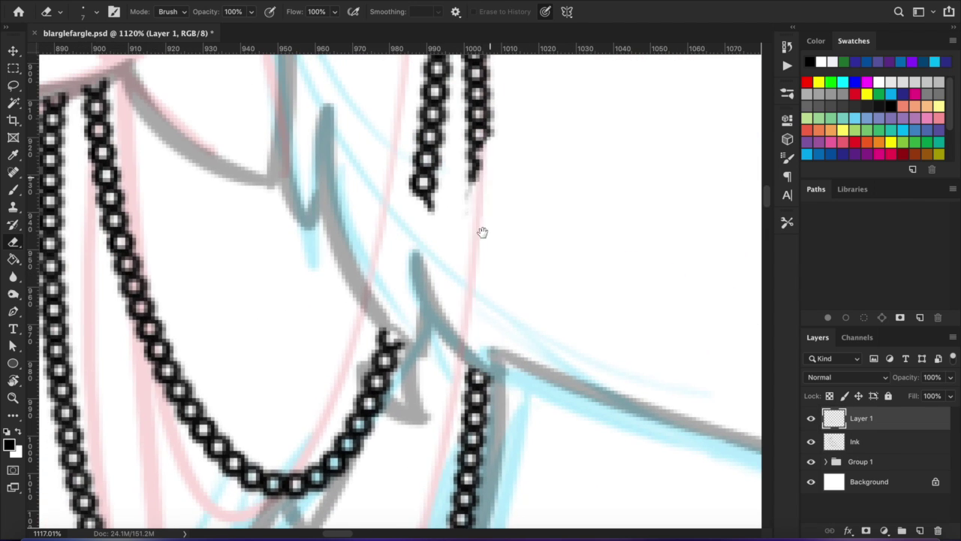
{"action": "scroll", "coordinate": [482, 229], "scroll_direction": "up", "scroll_amount": 5}
{"action": "left_click_drag", "start_coordinate": [473, 352], "coordinate": [471, 198]}
{"action": "scroll", "coordinate": [472, 198], "scroll_direction": "up", "scroll_amount": 5}
{"action": "key", "text": "alt+bracketleft"}
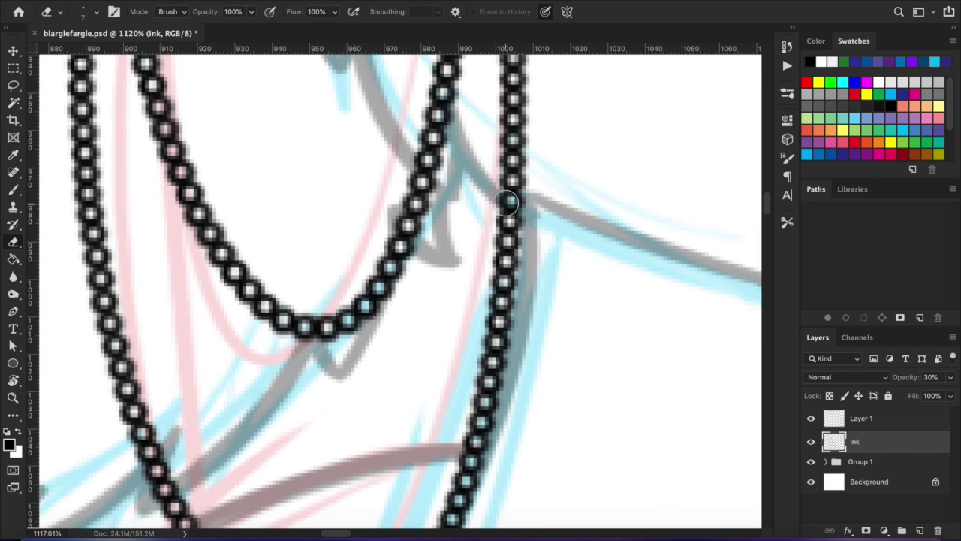
- On Layer 1, trim the far side's small chains where they overlap the jaw line
{"action": "scroll", "coordinate": [429, 222], "scroll_direction": "down", "scroll_amount": 3}
{"action": "scroll", "coordinate": [429, 222], "scroll_direction": "down", "scroll_amount": 3}
{"action": "scroll", "coordinate": [637, 221], "scroll_direction": "right", "scroll_amount": 3}
{"action": "left_click", "coordinate": [868, 417]}
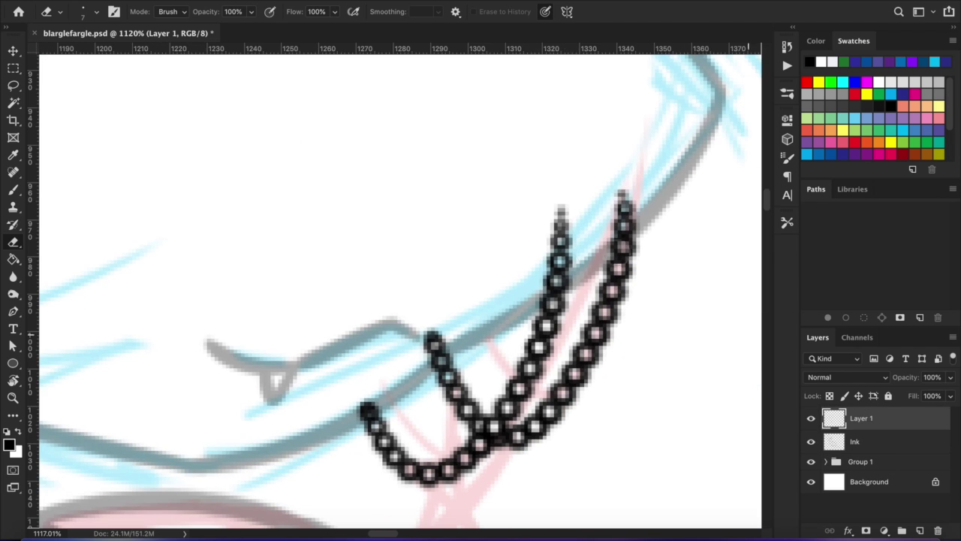
{"action": "scroll", "coordinate": [390, 311], "scroll_direction": "down", "scroll_amount": 10}
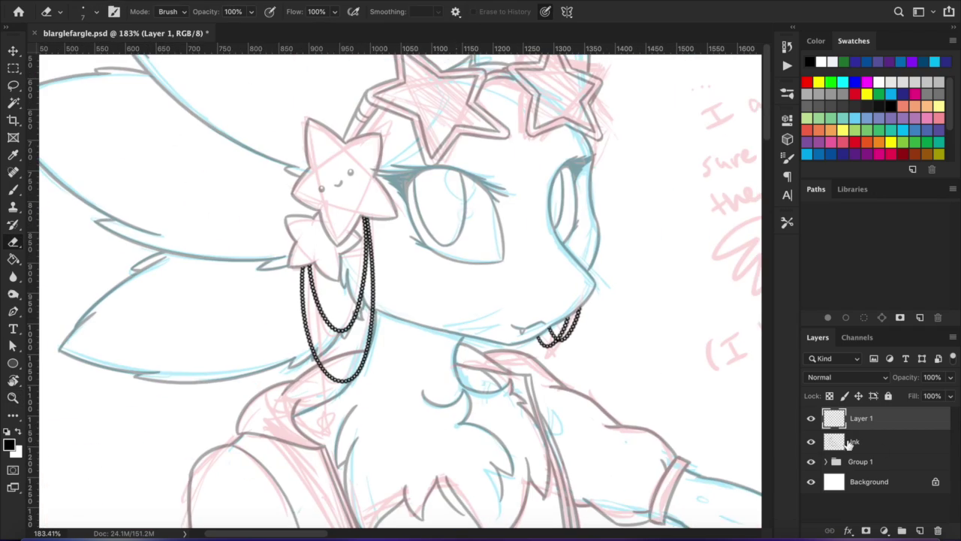
- Restore the Ink layer to 100% opacity, merge the chain layer into it and add a new empty layer
{"action": "key", "text": "alt+bracketleft"}
{"action": "scroll", "coordinate": [421, 300], "scroll_direction": "up", "scroll_amount": 3}
{"action": "scroll", "coordinate": [398, 285], "scroll_direction": "up", "scroll_amount": 10}
{"action": "scroll", "coordinate": [398, 285], "scroll_direction": "right", "scroll_amount": 5}
{"action": "right_click", "coordinate": [899, 422]}
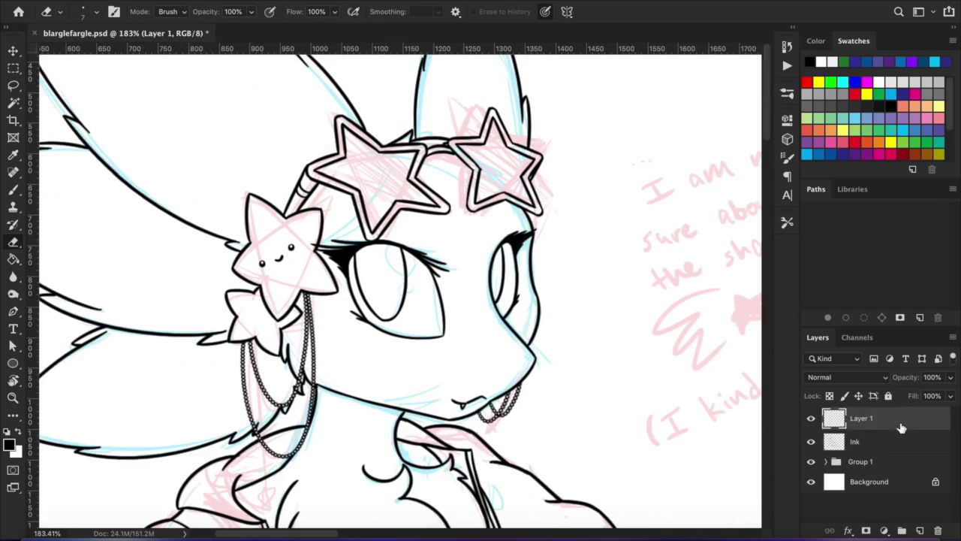
{"action": "left_click", "coordinate": [816, 354]}
{"action": "left_click", "coordinate": [919, 530]}
- Try a 23 px link-brush chain draped from the waistband across the hip along the pink sketch
{"action": "scroll", "coordinate": [398, 285], "scroll_direction": "down", "scroll_amount": 10}
{"action": "scroll", "coordinate": [398, 285], "scroll_direction": "up", "scroll_amount": 4}
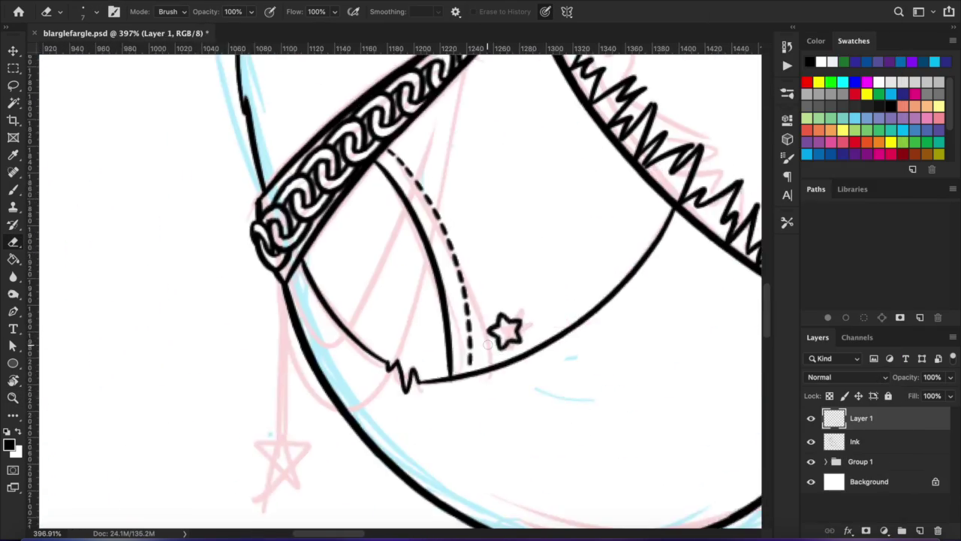
{"action": "right_click", "coordinate": [379, 301]}
{"action": "double_click", "coordinate": [423, 390]}
{"action": "right_click", "coordinate": [470, 276]}
{"action": "key", "text": "Return"}
{"action": "key", "text": "b"}
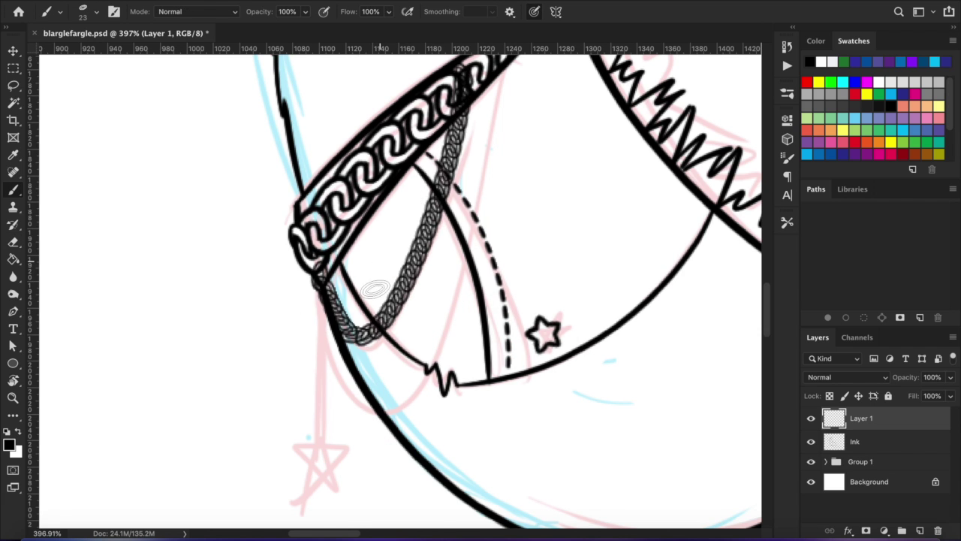
- Draw a small oval chain link over the pink hip chain sketch with the 7 px brush
{"action": "right_click", "coordinate": [282, 373]}
{"action": "key", "text": "Return"}
{"action": "scroll", "coordinate": [464, 232], "scroll_direction": "up", "scroll_amount": 4}
{"action": "left_click_drag", "start_coordinate": [415, 264], "coordinate": [416, 290]}
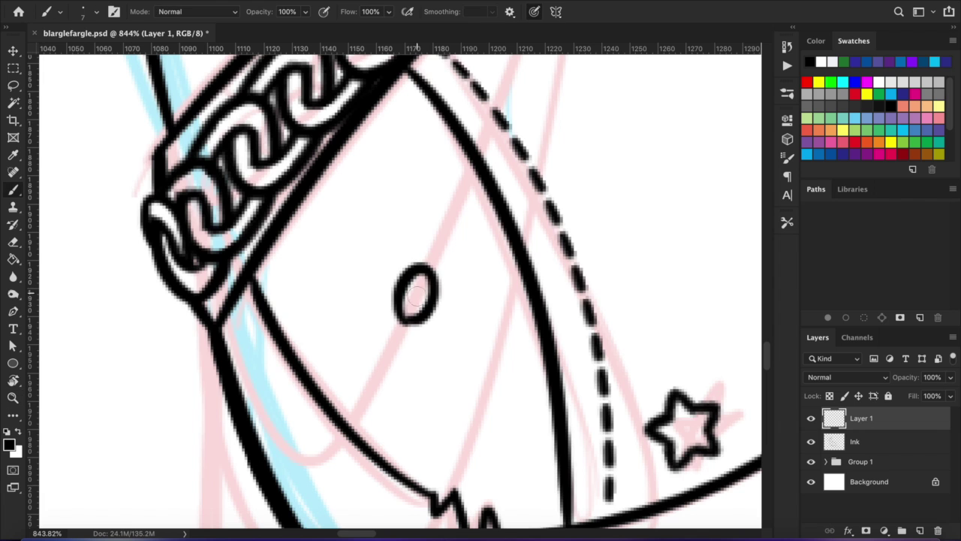
- Drape two 12 px link-brush chains from the waistband across the hip on Layer 1 and lower the Ink layer to 22% opacity
{"action": "scroll", "coordinate": [416, 261], "scroll_direction": "down", "scroll_amount": 3}
{"action": "key", "text": "F5"}
{"action": "key", "text": "F5"}
{"action": "scroll", "coordinate": [414, 262], "scroll_direction": "down", "scroll_amount": 2}
{"action": "left_click_drag", "start_coordinate": [284, 353], "coordinate": [461, 139]}
{"action": "scroll", "coordinate": [375, 322], "scroll_direction": "up", "scroll_amount": 3}
{"action": "left_click", "coordinate": [854, 442]}
{"action": "left_click_drag", "start_coordinate": [905, 377], "coordinate": [846, 377]}
{"action": "scroll", "coordinate": [401, 291], "scroll_direction": "down", "scroll_amount": 3}
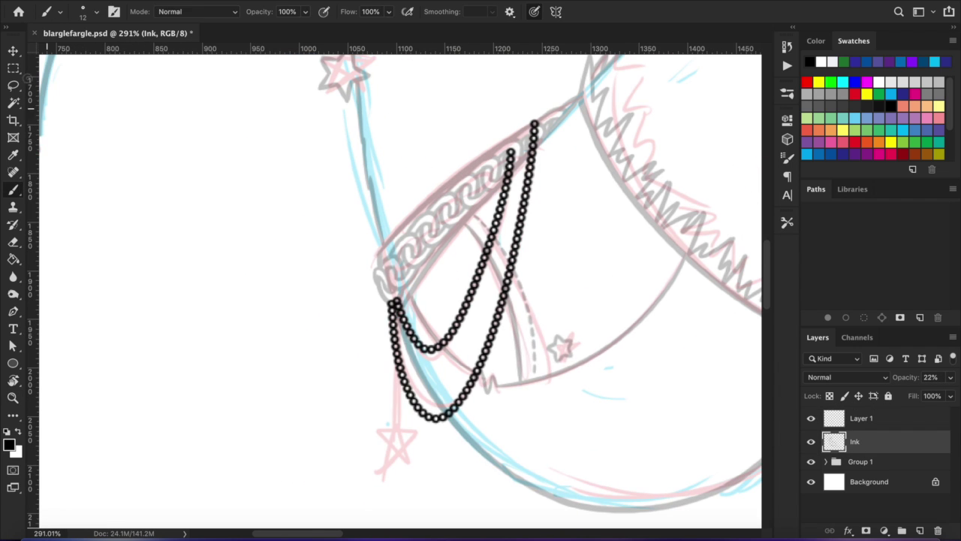
- On Layer 1, draw connecting links with the 6 px brush where the hip chains attach to the waistband
{"action": "left_click", "coordinate": [861, 418]}
{"action": "left_click", "coordinate": [387, 259], "text": "ctrl"}
{"action": "right_click", "coordinate": [420, 275]}
{"action": "key", "text": "Escape"}
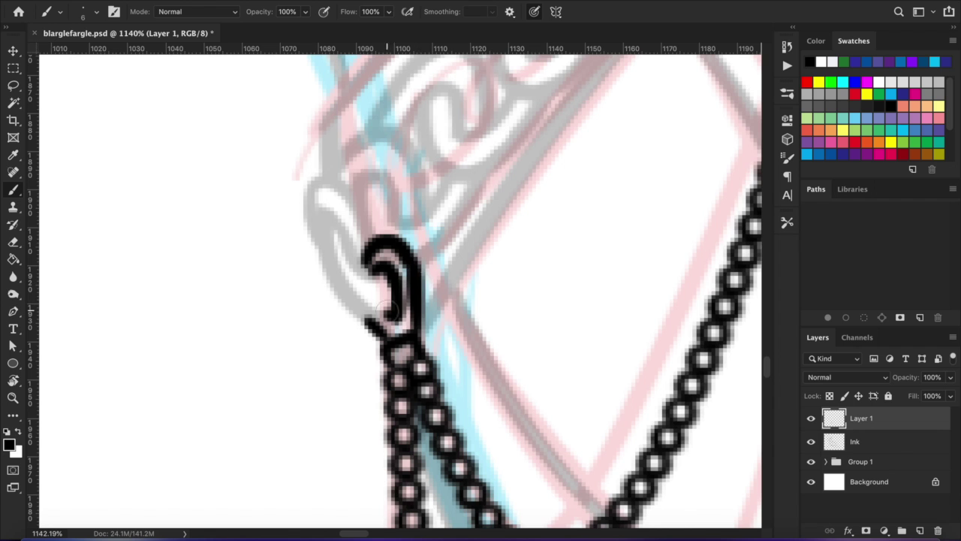
{"action": "scroll", "coordinate": [397, 300], "scroll_direction": "down", "scroll_amount": 5}
{"action": "scroll", "coordinate": [443, 207], "scroll_direction": "up", "scroll_amount": 6}
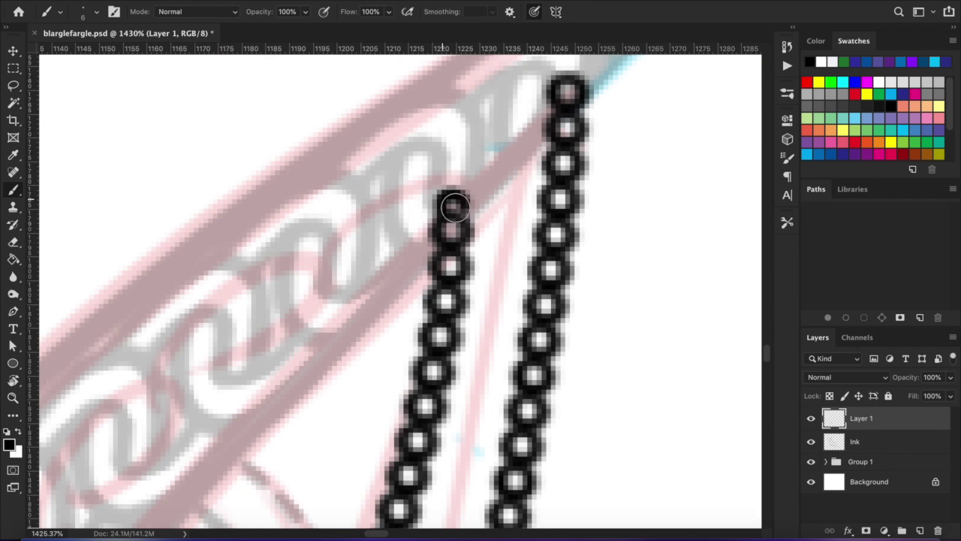
{"action": "scroll", "coordinate": [609, 303], "scroll_direction": "up", "scroll_amount": 3}
- On the Ink layer, erase the line art beneath the two hip chains with the 7 px eraser
{"action": "key", "text": "alt+bracketleft"}
{"action": "key", "text": "e"}
{"action": "right_click", "coordinate": [556, 274]}
{"action": "key", "text": "Escape"}
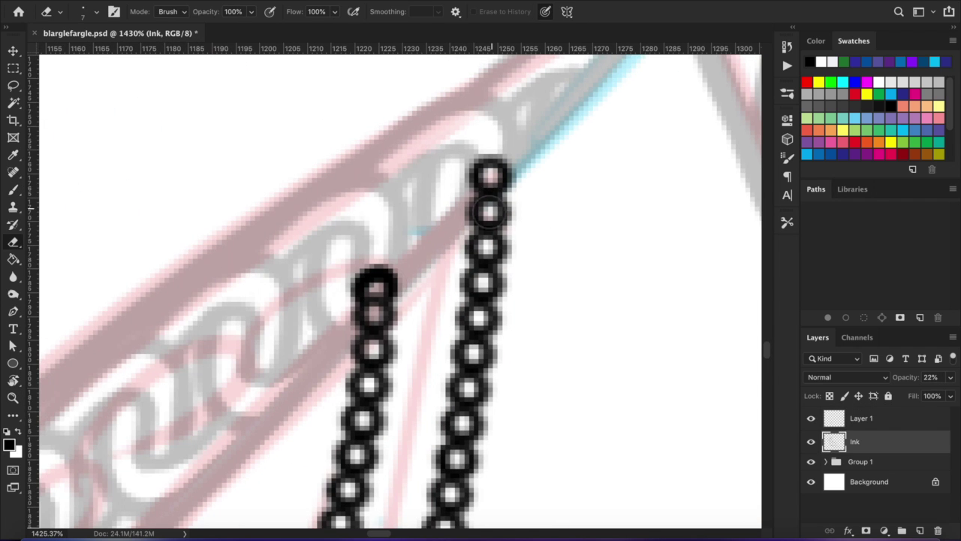
{"action": "left_click_drag", "start_coordinate": [305, 422], "coordinate": [458, 200]}
{"action": "scroll", "coordinate": [459, 201], "scroll_direction": "down", "scroll_amount": 10}
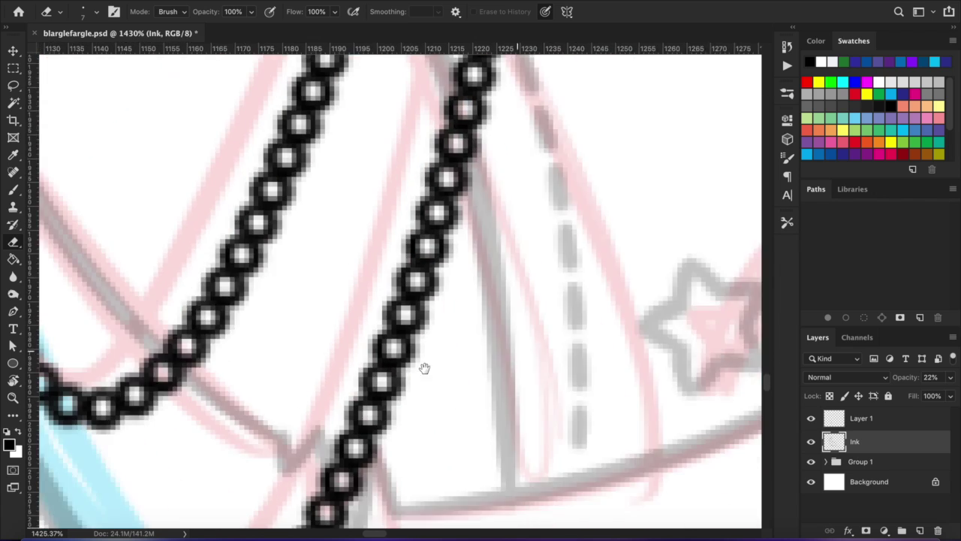
{"action": "scroll", "coordinate": [432, 264], "scroll_direction": "up", "scroll_amount": 10}
{"action": "scroll", "coordinate": [433, 264], "scroll_direction": "left", "scroll_amount": 5}
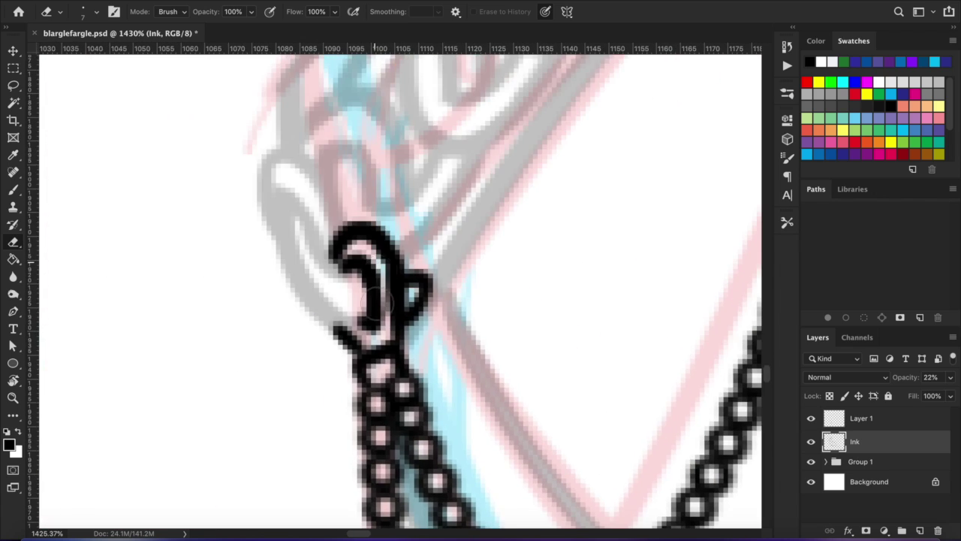
- On Layer 1, draw two straight 12 px link-brush chains of different lengths hanging from the small star beside the ear
{"action": "scroll", "coordinate": [350, 339], "scroll_direction": "down", "scroll_amount": 5}
{"action": "scroll", "coordinate": [367, 161], "scroll_direction": "up", "scroll_amount": 8}
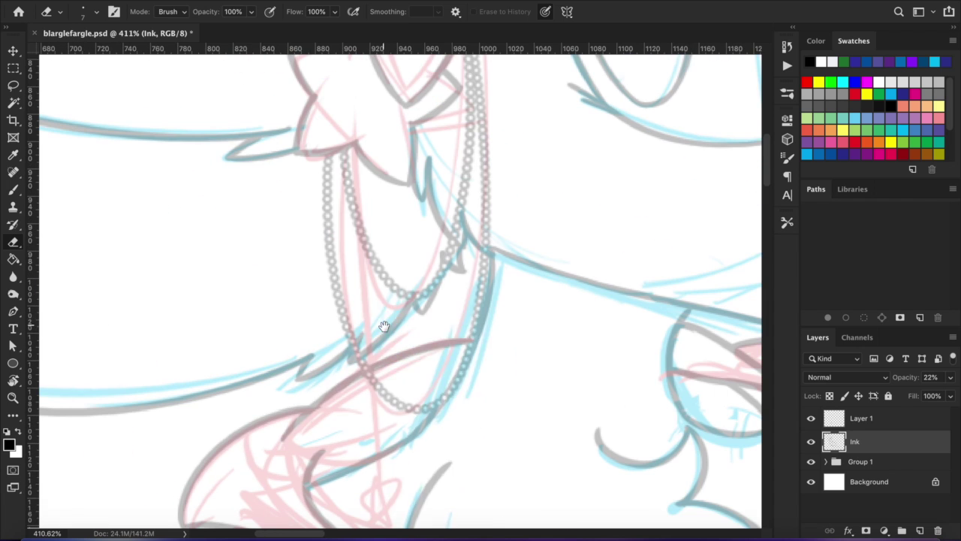
{"action": "key", "text": "b"}
{"action": "right_click", "coordinate": [359, 235]}
{"action": "left_click", "coordinate": [861, 417]}
{"action": "left_click_drag", "start_coordinate": [335, 138], "coordinate": [334, 440]}
{"action": "left_click_drag", "start_coordinate": [350, 132], "coordinate": [351, 329]}
{"action": "scroll", "coordinate": [360, 315], "scroll_direction": "up", "scroll_amount": 2}
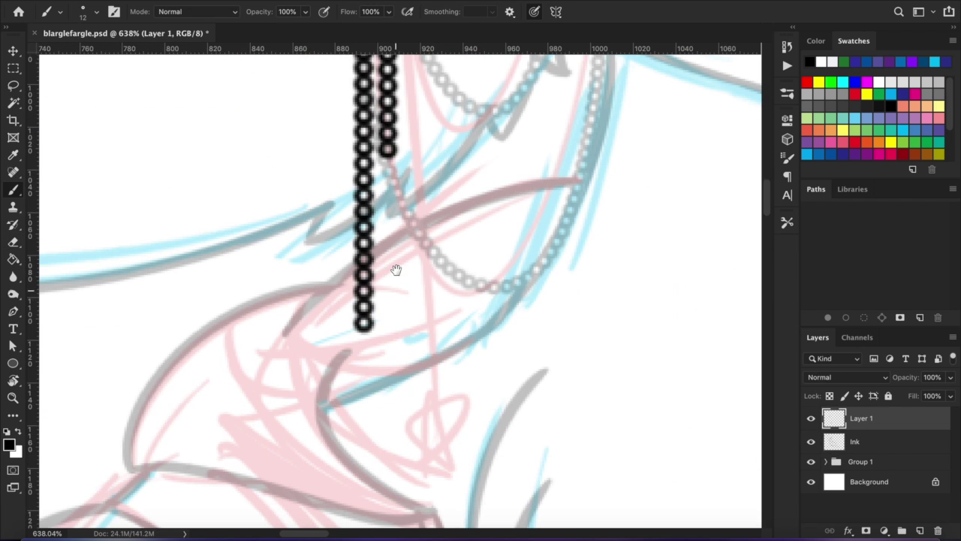
- Try a curved 7 px charm outline at the lower end of the longer hanging chain
{"action": "right_click", "coordinate": [380, 312]}
{"action": "left_click_drag", "start_coordinate": [424, 354], "coordinate": [414, 353]}
{"action": "left_click", "coordinate": [338, 332]}
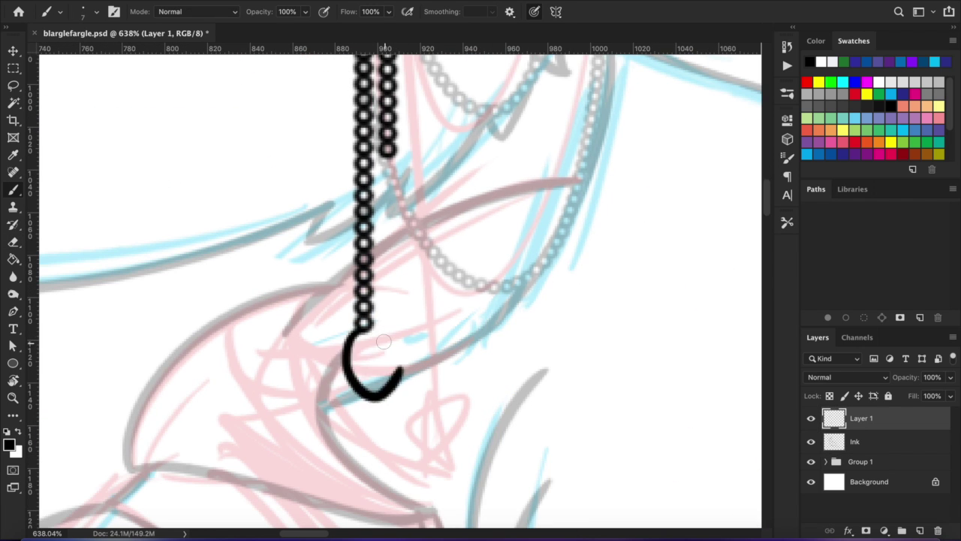
{"action": "key", "text": "ctrl+z"}
- Trim the hanging chains' tops at the small star's edge and erase the Ink layer's lines beneath them with the 7 px eraser
{"action": "scroll", "coordinate": [385, 256], "scroll_direction": "up", "scroll_amount": 8}
{"action": "left_click_drag", "start_coordinate": [386, 256], "coordinate": [389, 290]}
{"action": "key", "text": "e"}
{"action": "left_click_drag", "start_coordinate": [393, 189], "coordinate": [367, 205]}
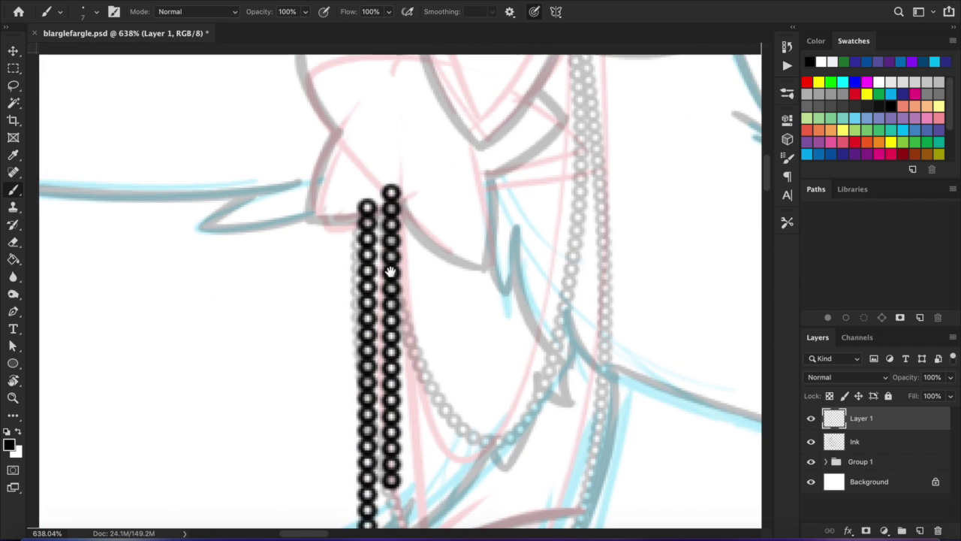
{"action": "left_click", "coordinate": [856, 441]}
{"action": "scroll", "coordinate": [398, 184], "scroll_direction": "up", "scroll_amount": 3}
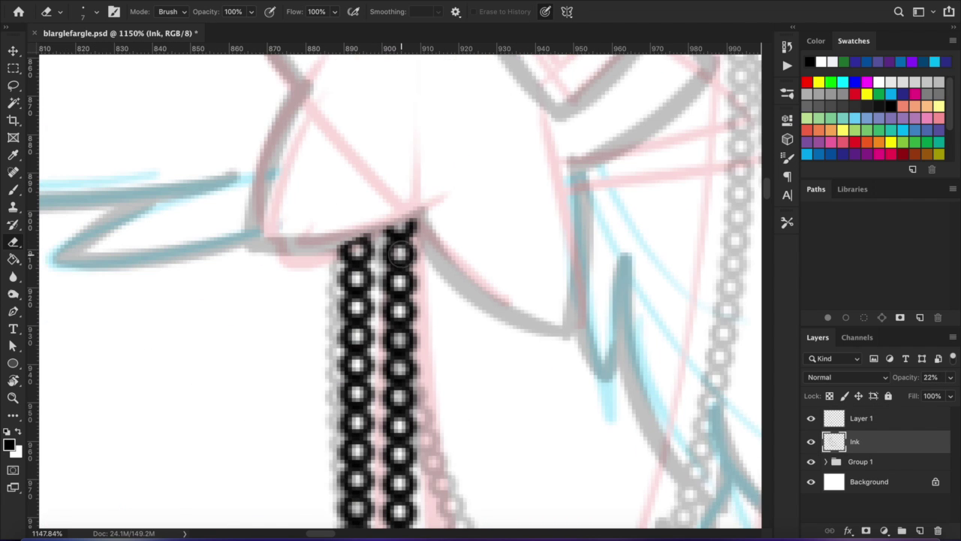
{"action": "scroll", "coordinate": [398, 260], "scroll_direction": "down", "scroll_amount": 4}
{"action": "scroll", "coordinate": [363, 231], "scroll_direction": "down", "scroll_amount": 5}
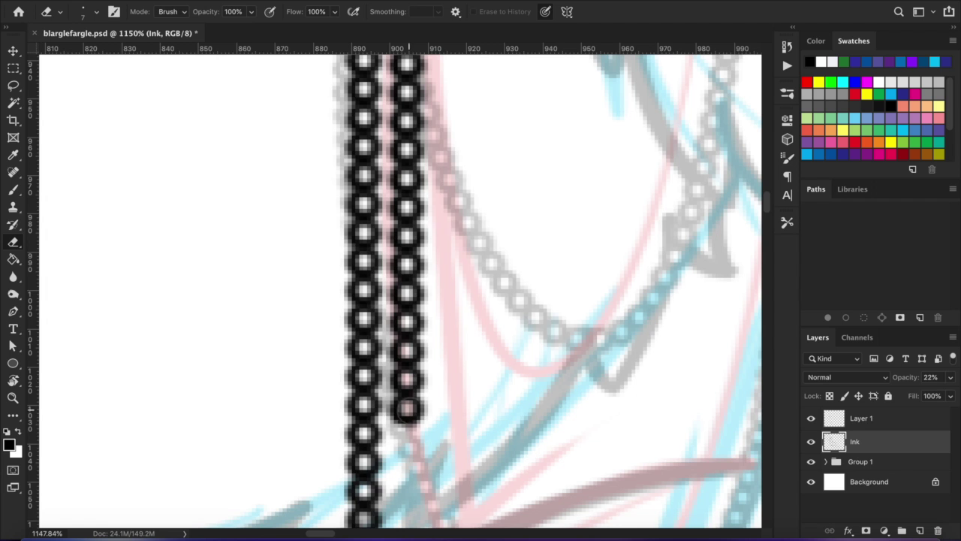
{"action": "scroll", "coordinate": [463, 240], "scroll_direction": "down", "scroll_amount": 6}
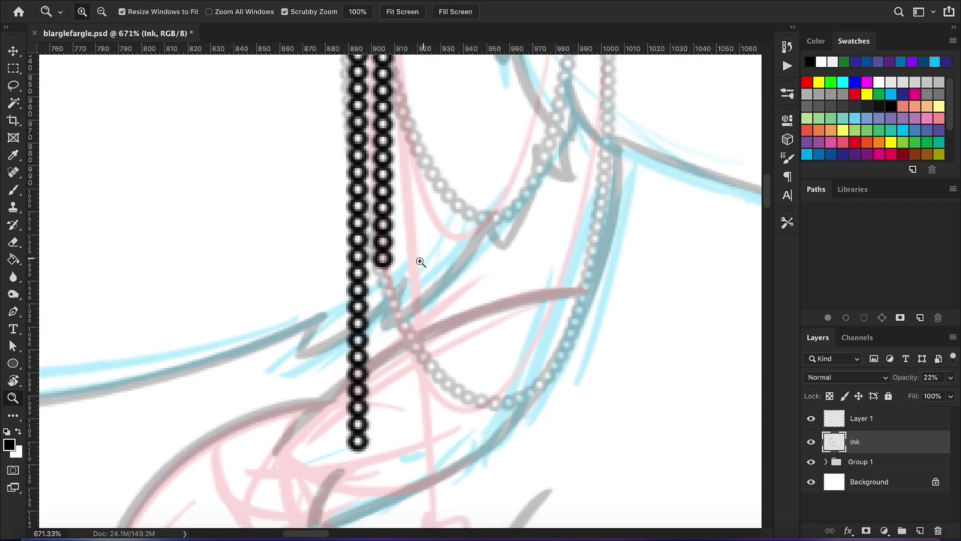
- Try a straight vertical 12 px link-brush chain across the jaw line beside the mouth on Layer 1
{"action": "key", "text": "b"}
{"action": "scroll", "coordinate": [586, 293], "scroll_direction": "right", "scroll_amount": 8}
{"action": "right_click", "coordinate": [510, 280]}
{"action": "key", "text": "Escape"}
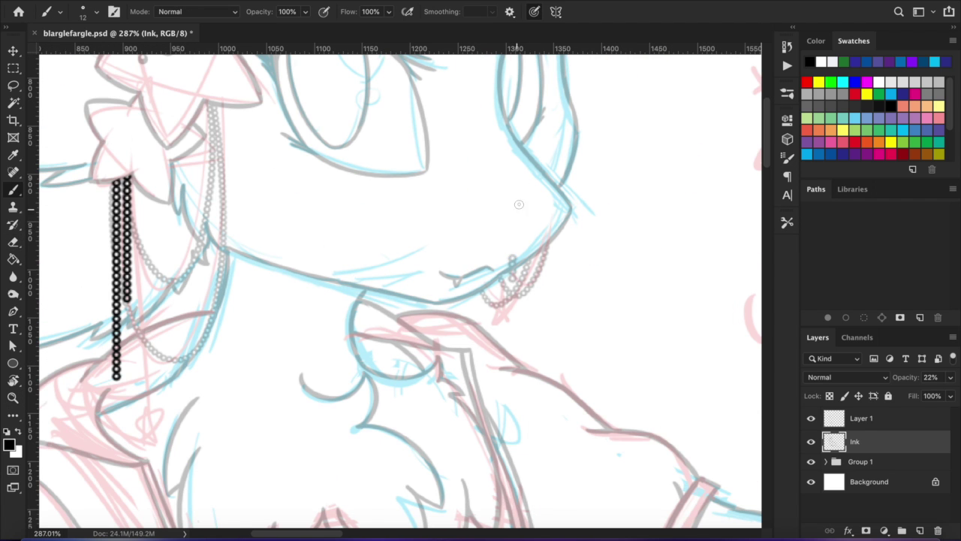
{"action": "scroll", "coordinate": [525, 248], "scroll_direction": "down", "scroll_amount": 3}
{"action": "scroll", "coordinate": [527, 258], "scroll_direction": "up", "scroll_amount": 5}
{"action": "key", "text": "alt+bracketright"}
{"action": "scroll", "coordinate": [488, 259], "scroll_direction": "down", "scroll_amount": 5}
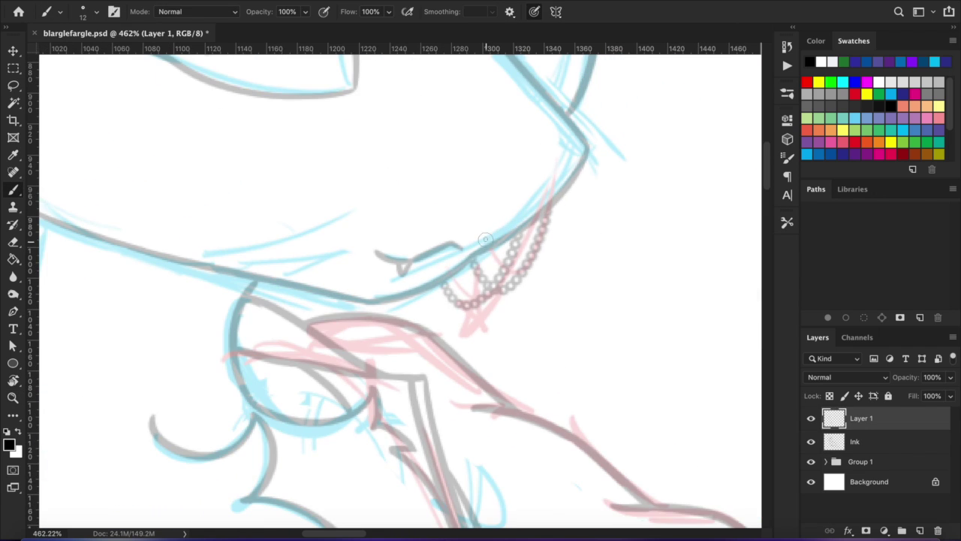
{"action": "scroll", "coordinate": [424, 279], "scroll_direction": "up", "scroll_amount": 5}
{"action": "scroll", "coordinate": [488, 274], "scroll_direction": "up", "scroll_amount": 3}
{"action": "key", "text": "e"}
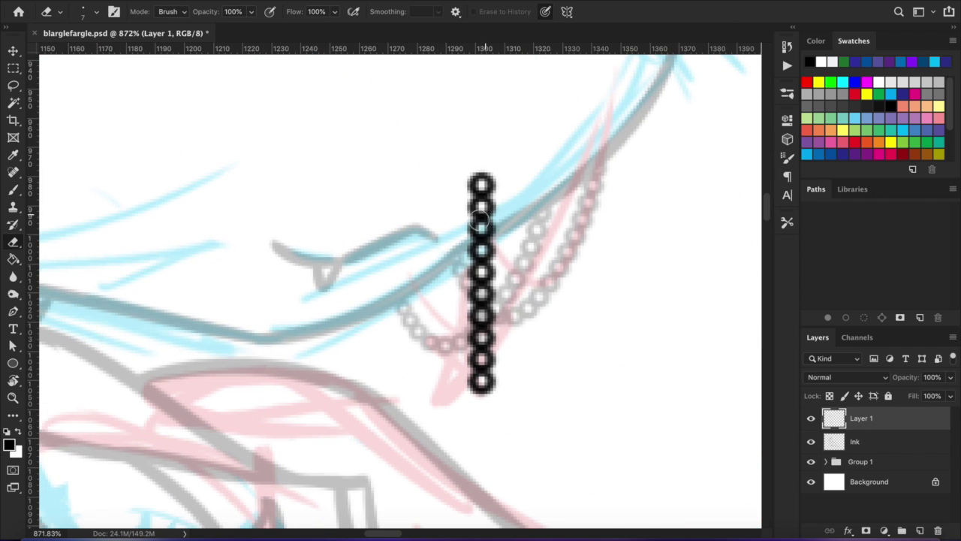
{"action": "right_click", "coordinate": [504, 280]}
{"action": "key", "text": "Return"}
{"action": "key", "text": "b"}
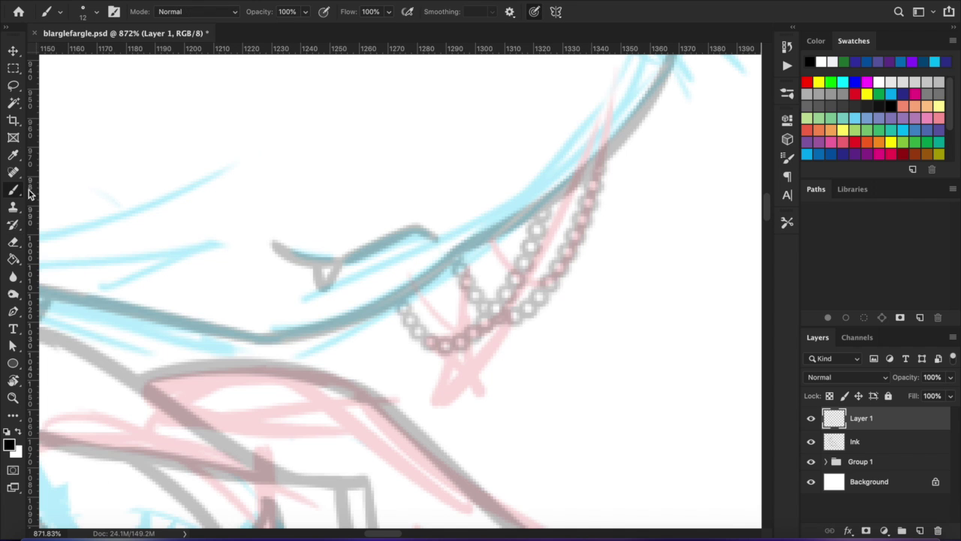
- Draw a short straight 12 px link-brush chain hanging through the small chains below the mouth on Layer 1
{"action": "right_click", "coordinate": [555, 314]}
{"action": "key", "text": "Escape"}
{"action": "left_click_drag", "start_coordinate": [481, 213], "coordinate": [481, 388]}
{"action": "right_click", "coordinate": [488, 213]}
{"action": "key", "text": "Escape"}
- Trim the short chain's overlaps with the 4 px eraser, with Ink at 100% and Layer 1 at 39% opacity
{"action": "scroll", "coordinate": [511, 300], "scroll_direction": "up", "scroll_amount": 3}
{"action": "key", "text": "alt+bracketleft"}
{"action": "key", "text": "e"}
{"action": "right_click", "coordinate": [431, 313]}
{"action": "double_click", "coordinate": [518, 434]}
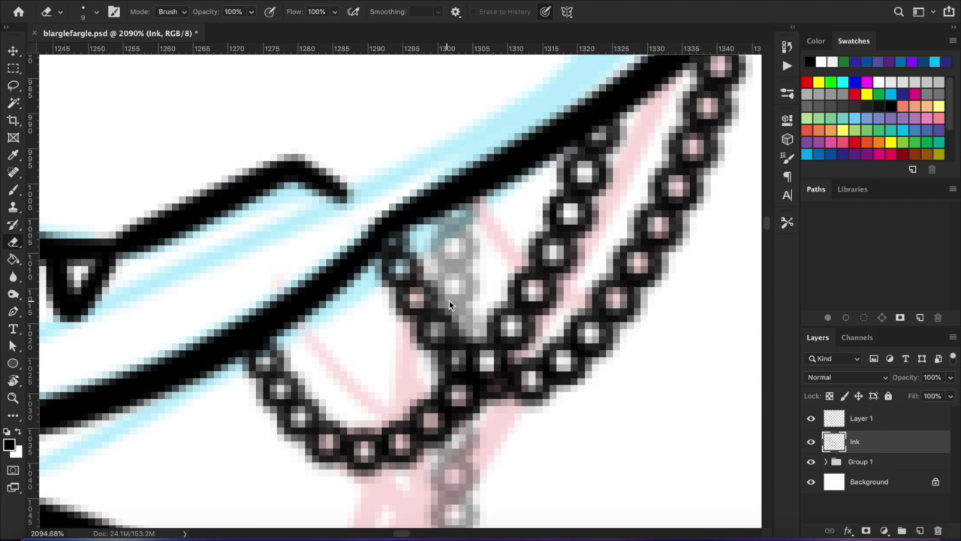
{"action": "right_click", "coordinate": [494, 283]}
{"action": "key", "text": "Return"}
{"action": "key", "text": "alt+bracketright"}
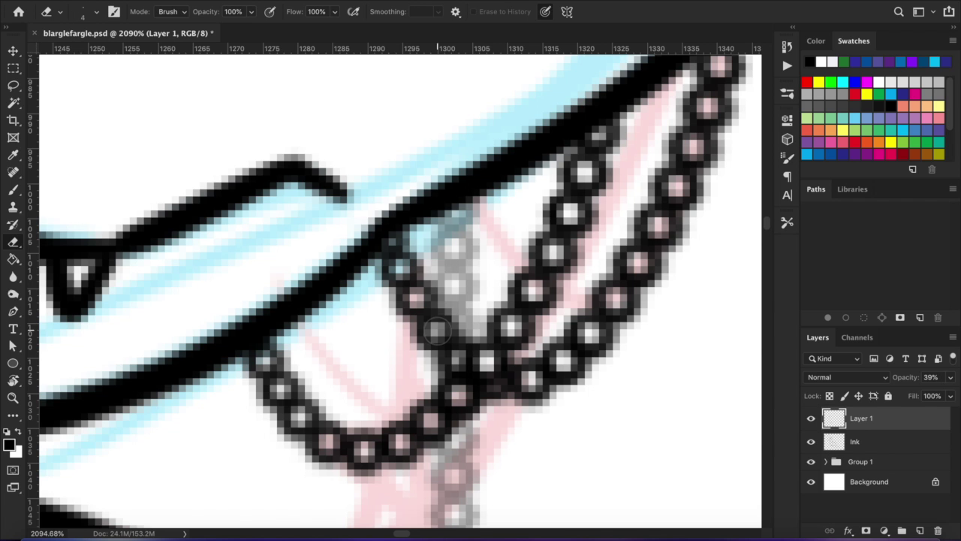
- Restore Layer 1 to 100% opacity and stamp 32 px star-brush charms at the ends of the straight hanging chains
{"action": "scroll", "coordinate": [459, 397], "scroll_direction": "down", "scroll_amount": 15}
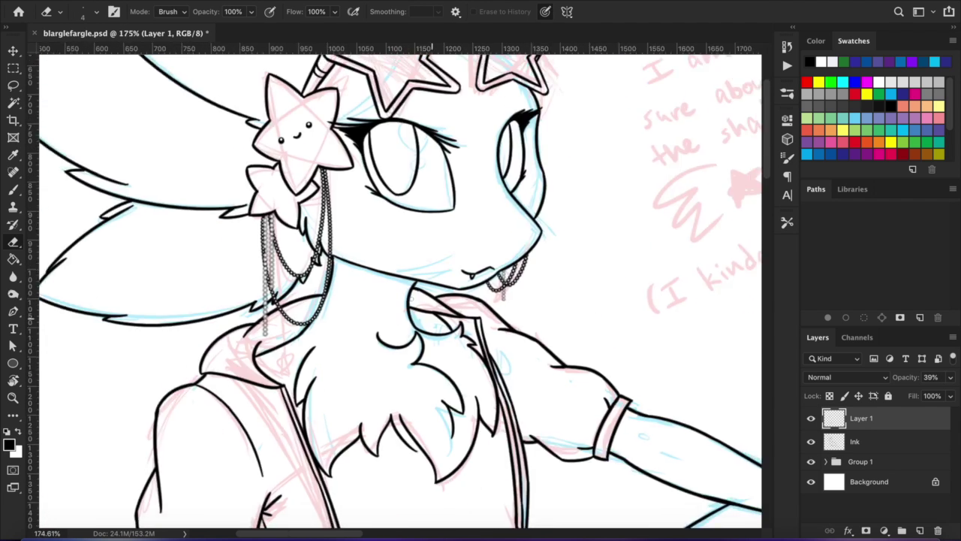
{"action": "left_click", "coordinate": [949, 377]}
{"action": "right_click", "coordinate": [847, 454]}
{"action": "key", "text": "Escape"}
{"action": "key", "text": "b"}
{"action": "right_click", "coordinate": [430, 315]}
{"action": "left_click", "coordinate": [430, 475]}
{"action": "key", "text": "Return"}
{"action": "scroll", "coordinate": [466, 289], "scroll_direction": "up", "scroll_amount": 7}
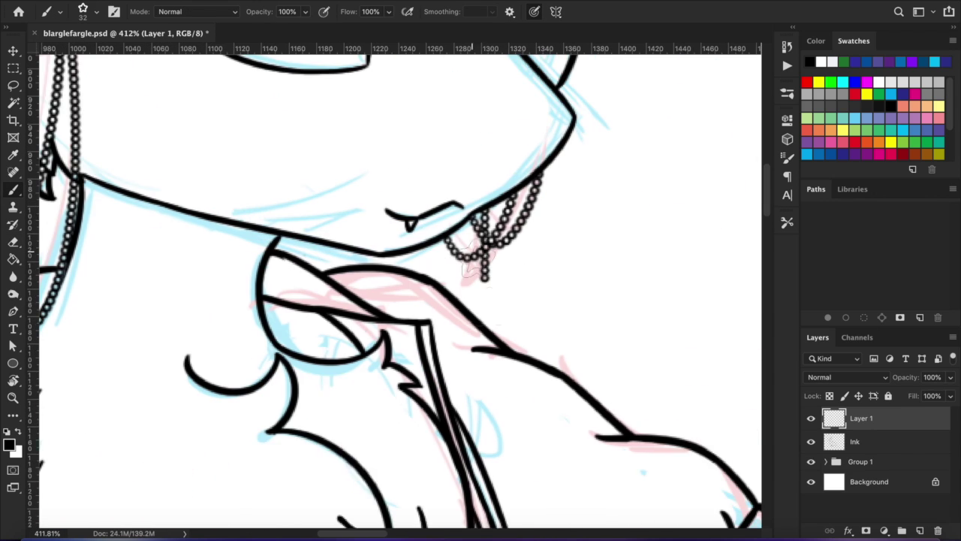
{"action": "left_click", "coordinate": [425, 249]}
- On the Ink layer, erase the lines crossing the star charms below the ear with the 4 px eraser
{"action": "scroll", "coordinate": [425, 249], "scroll_direction": "up", "scroll_amount": 5}
{"action": "key", "text": "e"}
{"action": "scroll", "coordinate": [425, 249], "scroll_direction": "down", "scroll_amount": 3}
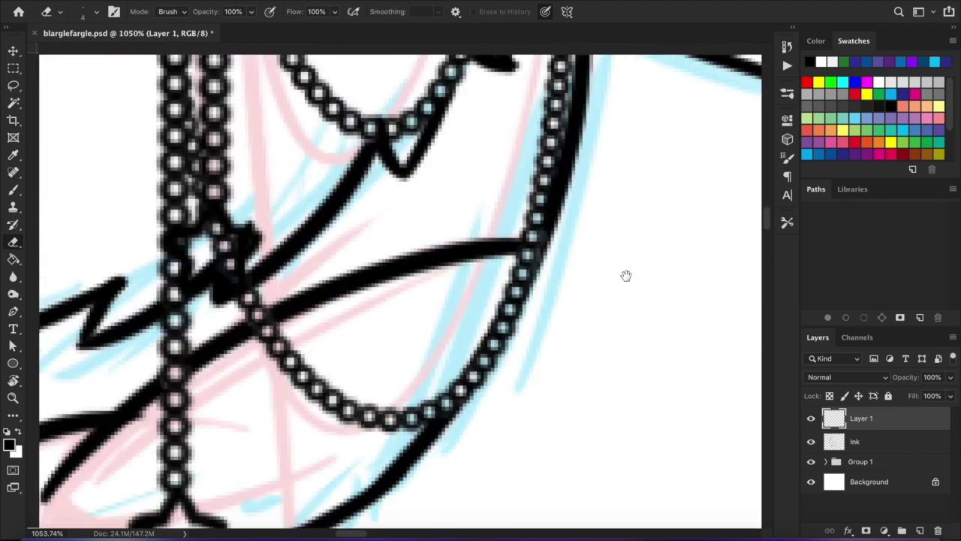
{"action": "key", "text": "alt+bracketleft"}
{"action": "right_click", "coordinate": [370, 247]}
{"action": "key", "text": "Escape"}
{"action": "scroll", "coordinate": [420, 291], "scroll_direction": "up", "scroll_amount": 5}
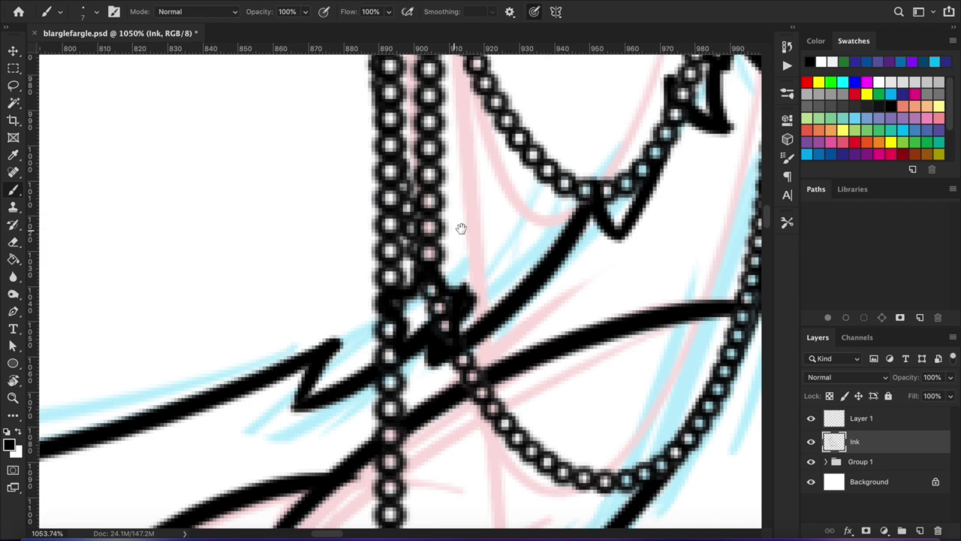
{"action": "scroll", "coordinate": [374, 256], "scroll_direction": "down", "scroll_amount": 5}
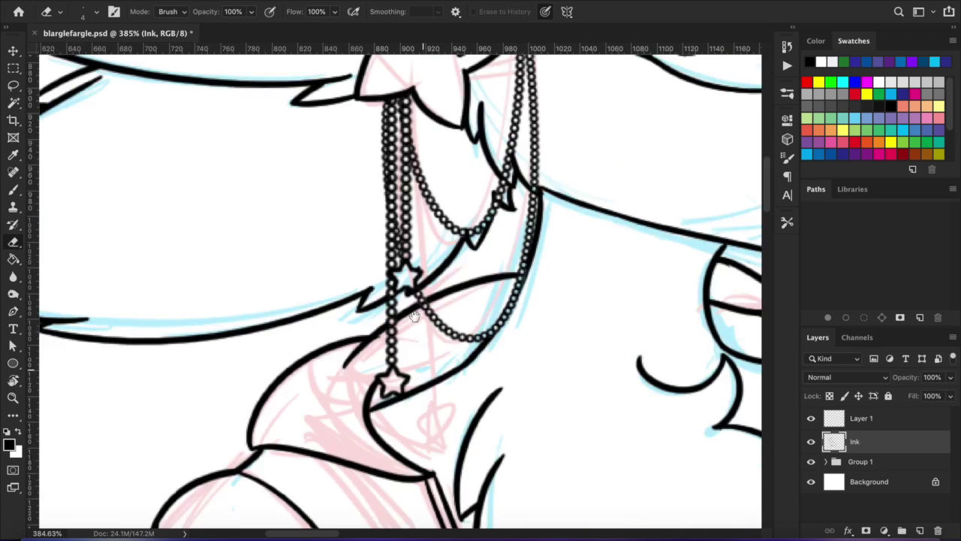
- On Layer 1, draw a straight 12 px link-brush chain hanging from the waistband's end down to the pink star sketch
{"action": "scroll", "coordinate": [416, 341], "scroll_direction": "up", "scroll_amount": 4}
{"action": "key", "text": "b"}
{"action": "right_click", "coordinate": [314, 159]}
{"action": "key", "text": "Escape"}
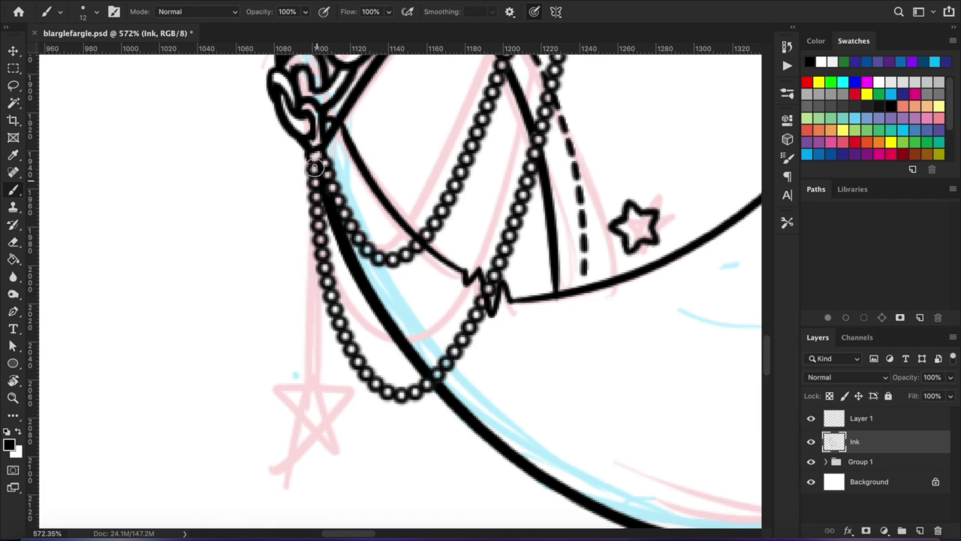
{"action": "scroll", "coordinate": [314, 159], "scroll_direction": "up", "scroll_amount": 3}
{"action": "key", "text": "alt+bracketright"}
{"action": "left_click_drag", "start_coordinate": [348, 209], "coordinate": [352, 255]}
{"action": "scroll", "coordinate": [347, 208], "scroll_direction": "up", "scroll_amount": 4}
{"action": "key", "text": "e"}
{"action": "scroll", "coordinate": [362, 261], "scroll_direction": "down", "scroll_amount": 5}
- Draw a five-pointed star outline at the end of the hanging hip chain with the 6 px brush
{"action": "key", "text": "b"}
{"action": "right_click", "coordinate": [385, 288]}
{"action": "key", "text": "Escape"}
{"action": "mouse_move", "coordinate": [373, 185]}
{"action": "left_mouse_down"}
{"action": "mouse_move", "coordinate": [418, 279]}
{"action": "mouse_move", "coordinate": [496, 289]}
{"action": "mouse_move", "coordinate": [350, 275]}
{"action": "mouse_move", "coordinate": [417, 289]}
{"action": "left_mouse_up"}
{"action": "key", "text": "ctrl+z"}
{"action": "key", "text": "ctrl+z"}
{"action": "left_click_drag", "start_coordinate": [413, 260], "coordinate": [473, 262]}
{"action": "mouse_move", "coordinate": [341, 254]}
{"action": "left_mouse_down"}
{"action": "mouse_move", "coordinate": [414, 260]}
{"action": "mouse_move", "coordinate": [322, 242]}
{"action": "mouse_move", "coordinate": [297, 266]}
{"action": "mouse_move", "coordinate": [344, 381]}
{"action": "mouse_move", "coordinate": [446, 361]}
{"action": "mouse_move", "coordinate": [443, 374]}
{"action": "mouse_move", "coordinate": [464, 280]}
{"action": "left_mouse_up"}
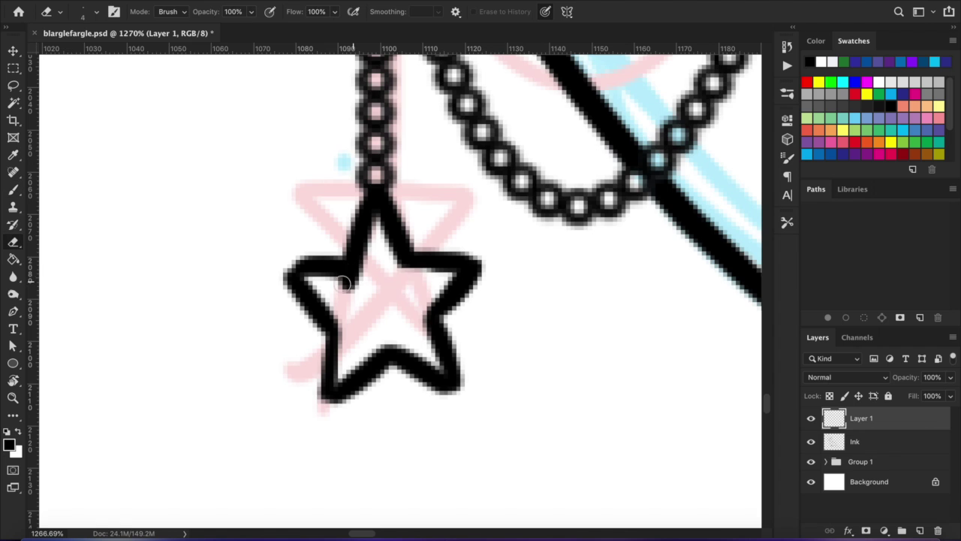
- Stamp a bangle around the wrist on Layer 1 with the 134 px oval ring brush and add a new empty layer
{"action": "key", "text": "z"}
{"action": "scroll", "coordinate": [408, 217], "scroll_direction": "down", "scroll_amount": 10}
{"action": "scroll", "coordinate": [264, 391], "scroll_direction": "up", "scroll_amount": 5}
{"action": "key", "text": "b"}
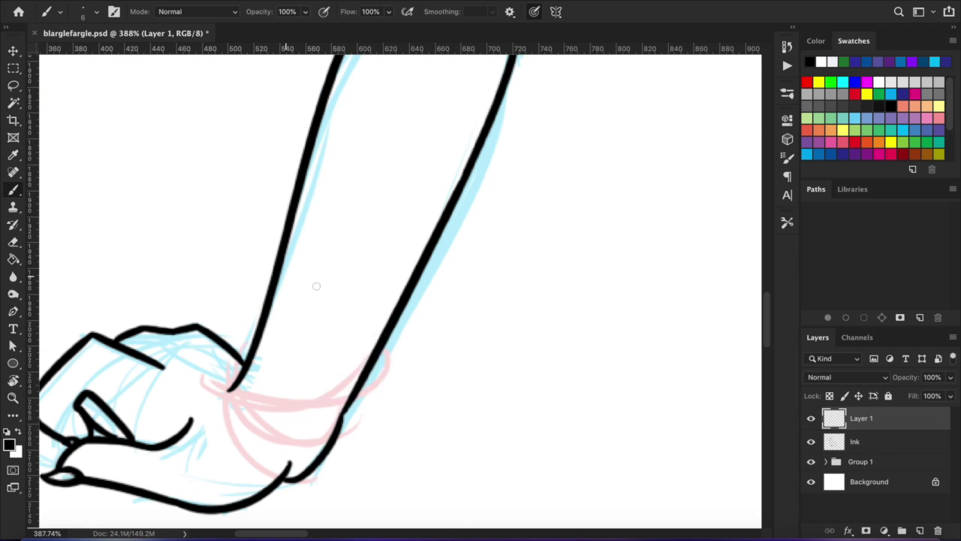
{"action": "right_click", "coordinate": [323, 281]}
{"action": "left_click", "coordinate": [432, 302]}
{"action": "left_click", "coordinate": [787, 157]}
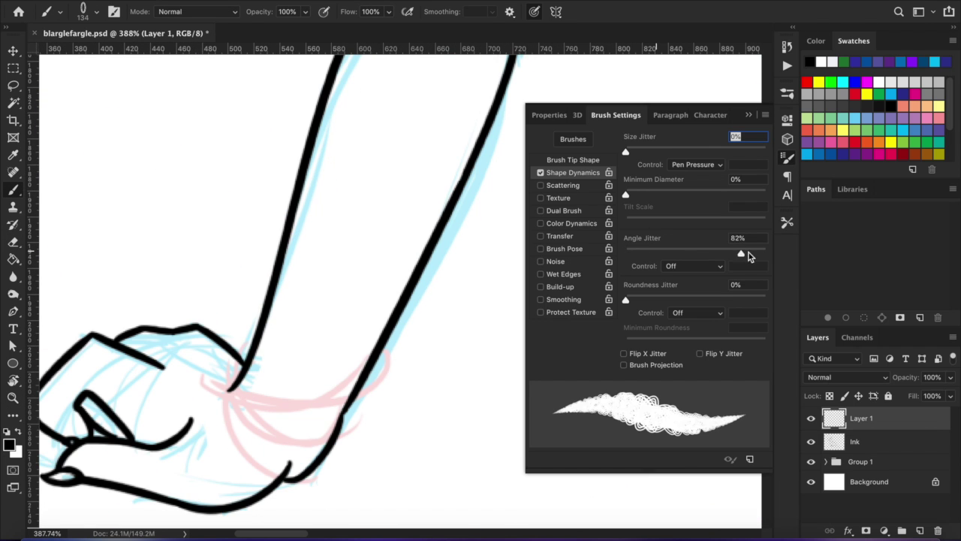
{"action": "key", "text": "ctrl+shift+alt+n"}
{"action": "left_click_drag", "start_coordinate": [233, 352], "coordinate": [245, 360]}
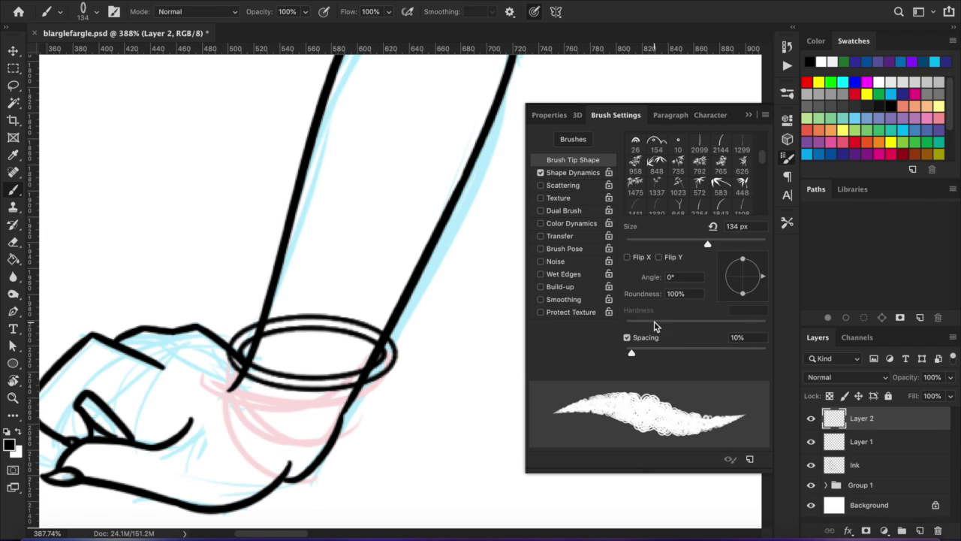
- Enlarge the ring brush to 144 px and stamp more tilted bangles around the wrist, each on its own layer
{"action": "left_click", "coordinate": [748, 114]}
{"action": "key", "text": "bracketright"}
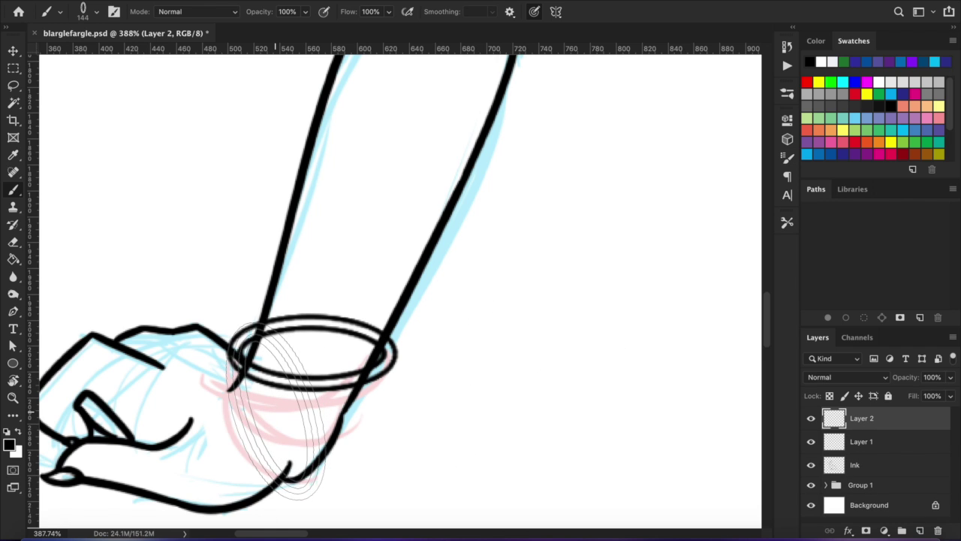
{"action": "left_click", "coordinate": [274, 413]}
{"action": "key", "text": "ctrl+shift+alt+n"}
{"action": "left_click", "coordinate": [293, 400]}
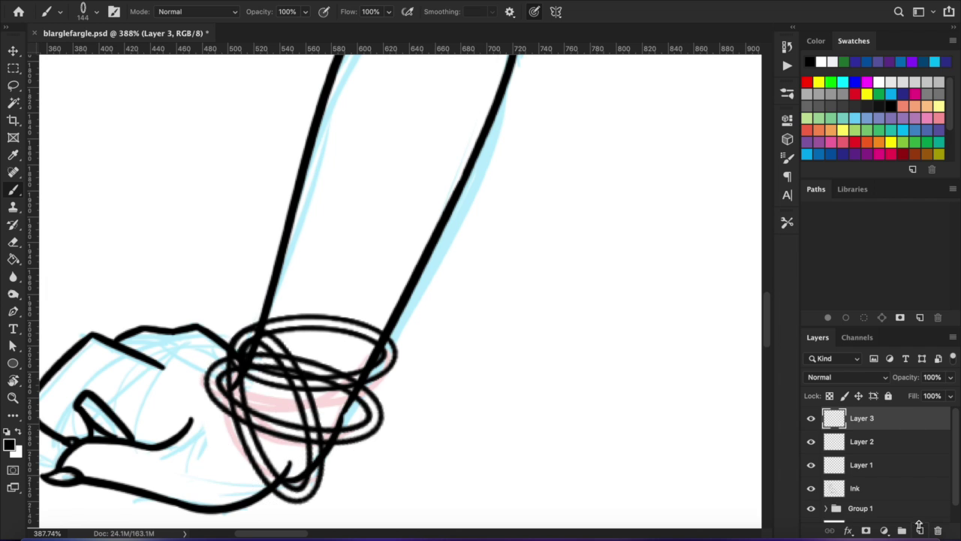
{"action": "key", "text": "ctrl+shift+alt+n"}
{"action": "left_click_drag", "start_coordinate": [270, 450], "coordinate": [293, 421]}
{"action": "left_click_drag", "start_coordinate": [262, 315], "coordinate": [315, 450]}
- Hide Layers 2 to 4 and erase the back of the Layer 1 bangle behind the wrist with the 11 px eraser
{"action": "scroll", "coordinate": [316, 360], "scroll_direction": "up", "scroll_amount": 3}
{"action": "left_click_drag", "start_coordinate": [330, 226], "coordinate": [540, 225]}
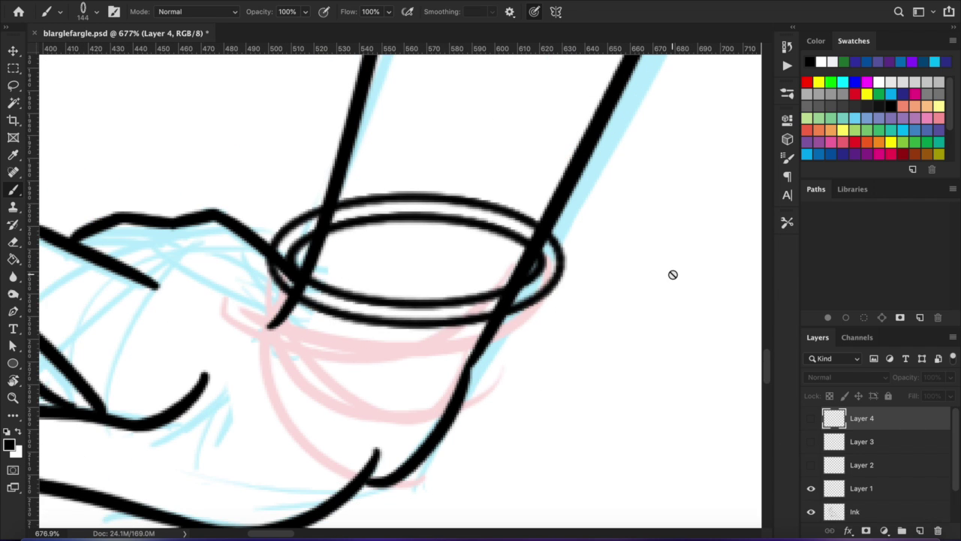
{"action": "key", "text": "e"}
{"action": "key", "text": "alt+bracketleft"}
{"action": "left_click_drag", "start_coordinate": [330, 234], "coordinate": [381, 187]}
{"action": "key", "text": "bracketright"}
{"action": "key", "text": "bracketright"}
{"action": "key", "text": "bracketright"}
{"action": "key", "text": "bracketright"}
{"action": "key", "text": "bracketright"}
{"action": "key", "text": "bracketright"}
{"action": "key", "text": "bracketright"}
{"action": "left_click_drag", "start_coordinate": [454, 219], "coordinate": [537, 217]}
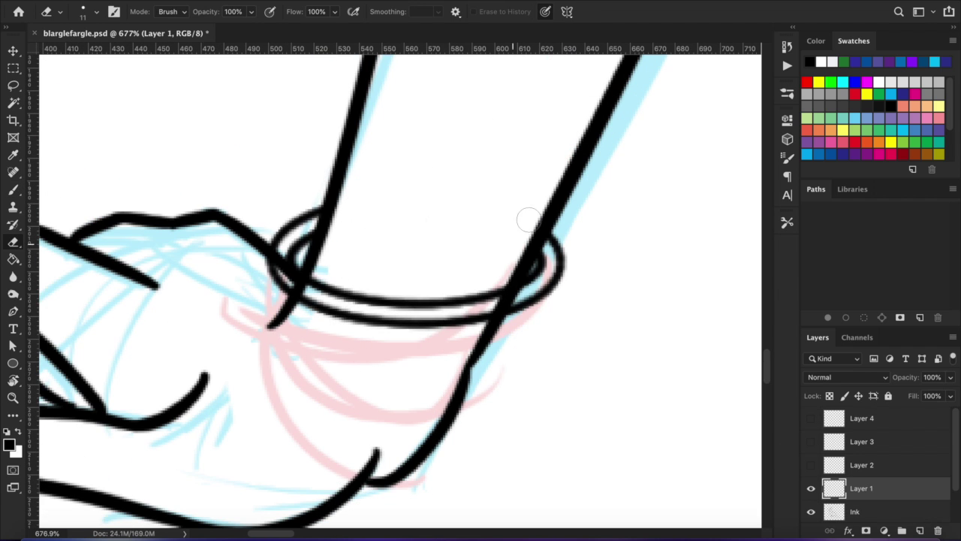
- Erase the arm outlines crossing the first bangle on the Ink layer and merge Layer 1 into it
{"action": "key", "text": "alt+bracketleft"}
{"action": "key", "text": "ctrl+1"}
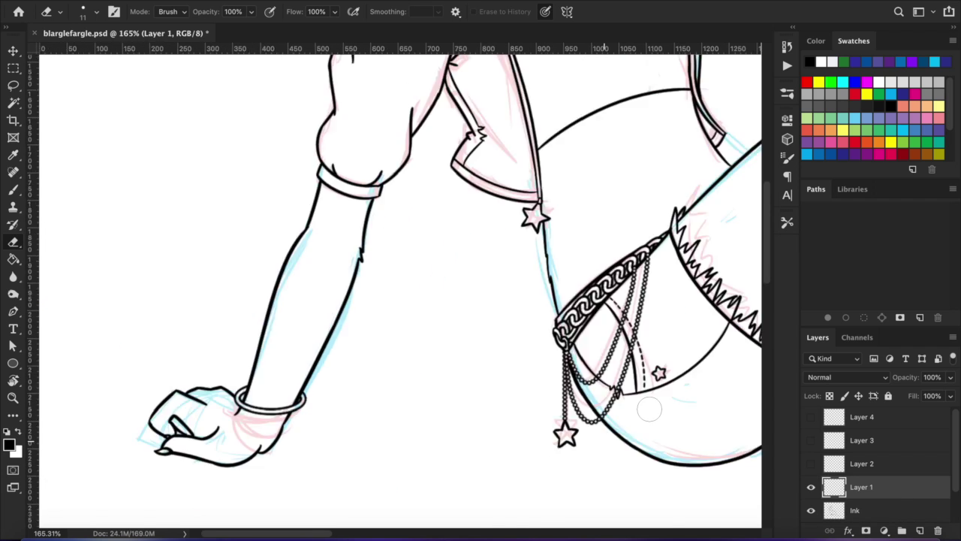
{"action": "right_click", "coordinate": [916, 487]}
{"action": "key", "text": "ctrl+g"}
- Show the second bangle's layer, erase its parts behind the wrist and first bangle, erase the lines it covers, and merge it into Ink
{"action": "left_click_drag", "start_coordinate": [330, 241], "coordinate": [360, 466]}
{"action": "key", "text": "alt+bracketright"}
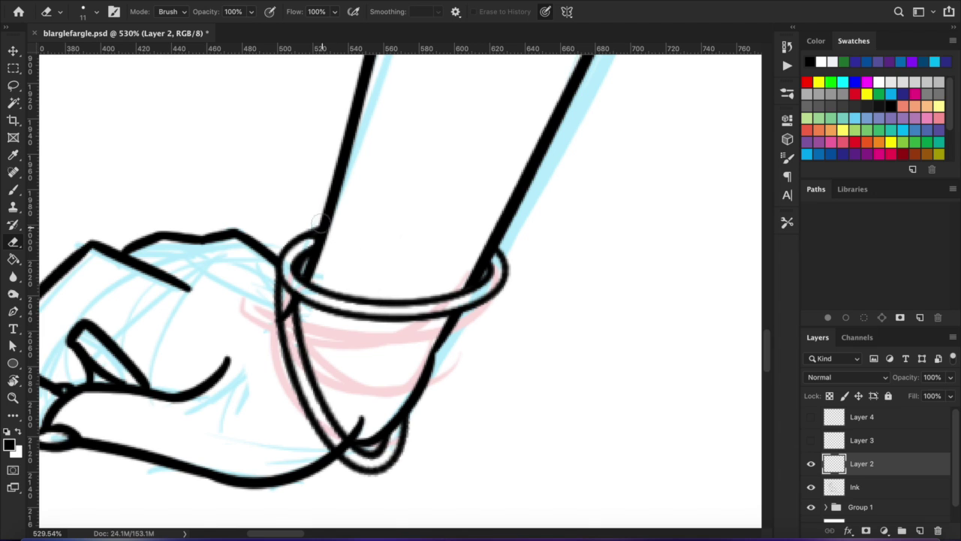
{"action": "key", "text": "alt+bracketleft"}
{"action": "right_click", "coordinate": [863, 463]}
{"action": "left_click", "coordinate": [772, 416]}
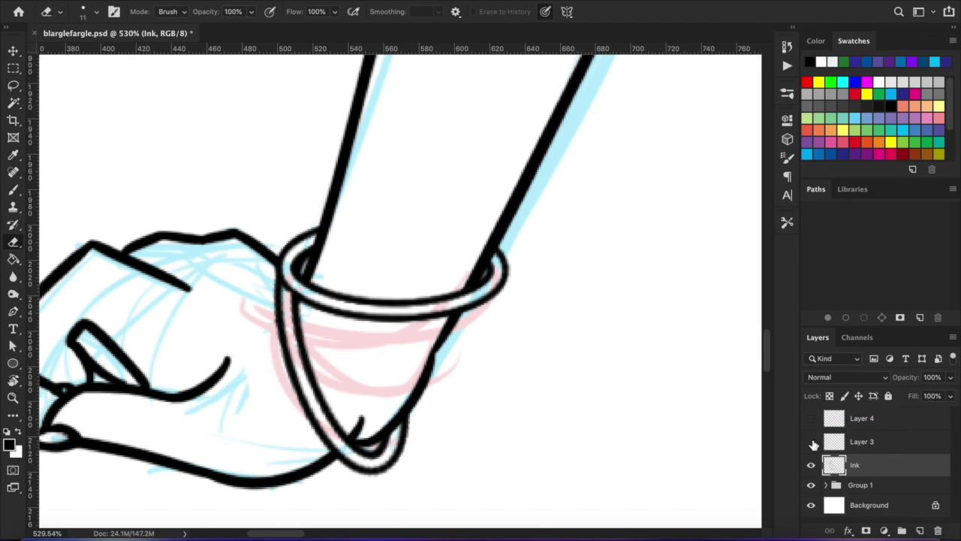
- Show the Layer 3 bangle, erase its parts behind the wrist and other bangles, clear the arm outline crossing it, and merge it into Ink
{"action": "left_click_drag", "start_coordinate": [420, 285], "coordinate": [293, 278]}
{"action": "key", "text": "alt+bracketright"}
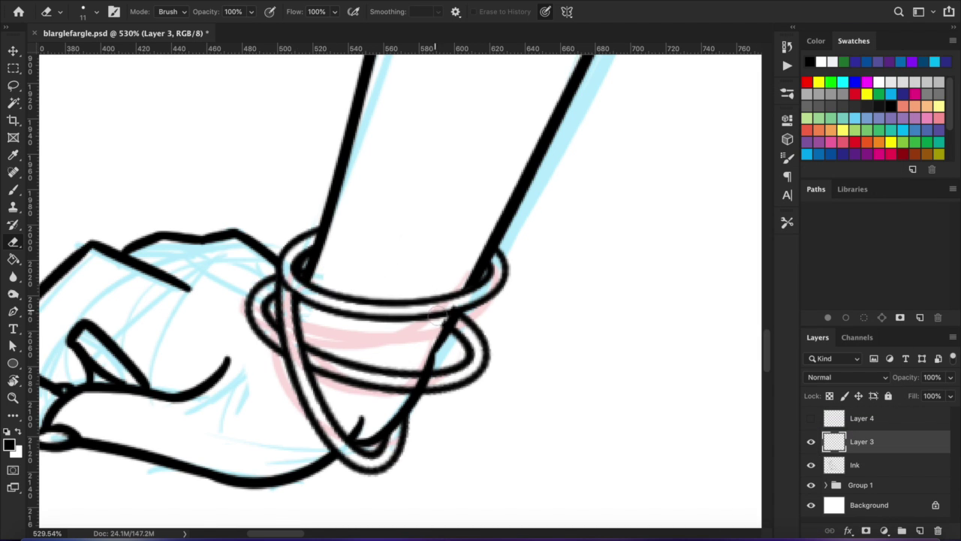
{"action": "left_click", "coordinate": [895, 465]}
{"action": "left_click", "coordinate": [897, 443]}
{"action": "right_click", "coordinate": [896, 443]}
- Show the Layer 4 bangle, erase the overlapping lines between it and the existing wrist bangles, and merge it into the Ink layer
{"action": "left_click", "coordinate": [811, 416]}
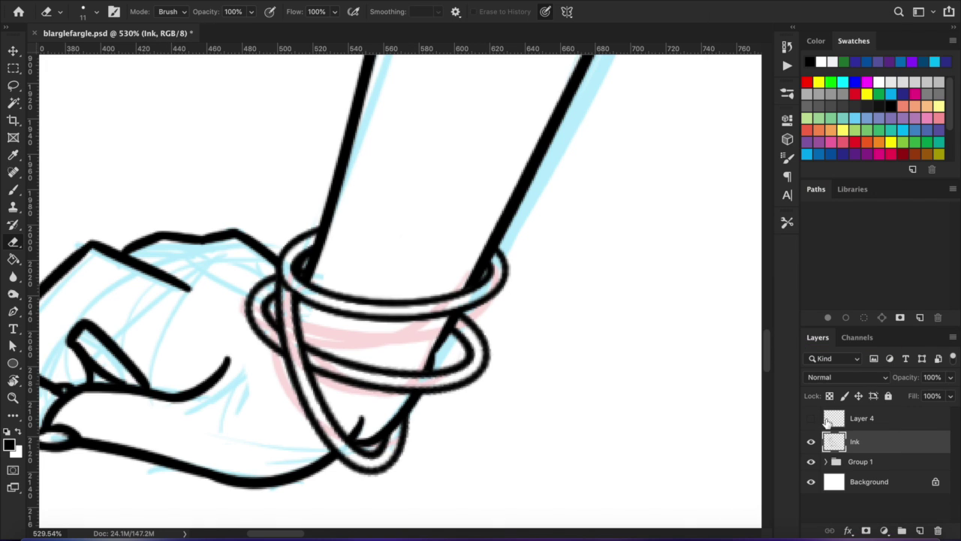
{"action": "left_click", "coordinate": [811, 419]}
{"action": "key", "text": "alt+bracketright"}
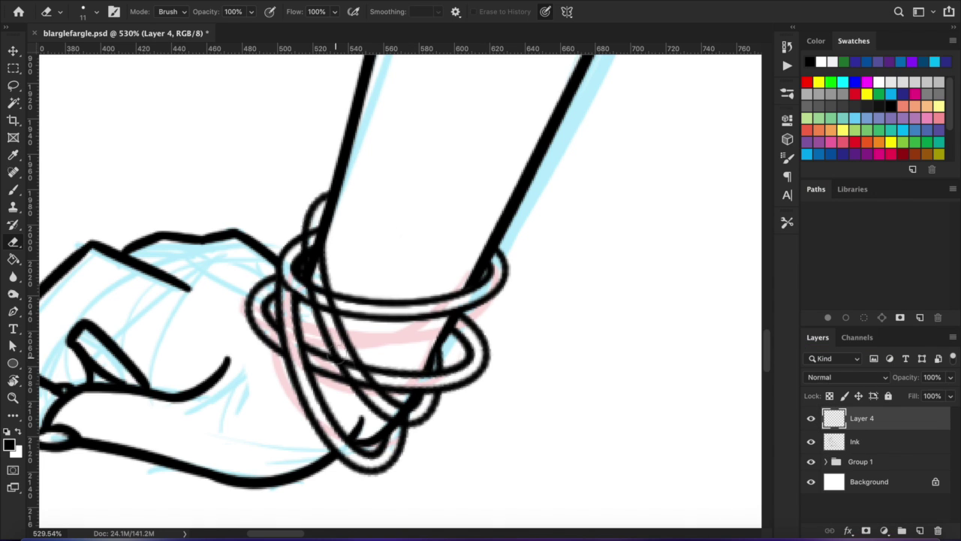
{"action": "key", "text": "alt+bracketleft"}
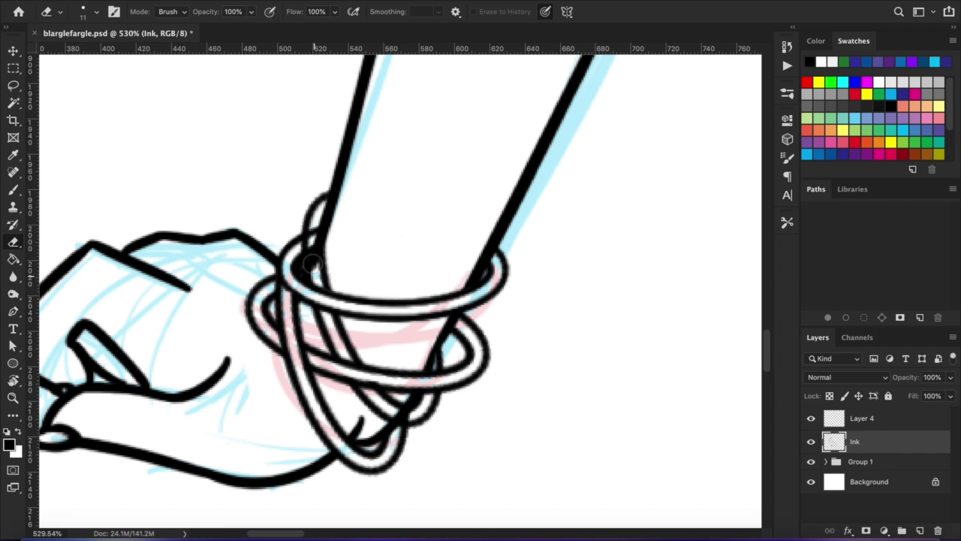
{"action": "right_click", "coordinate": [819, 420]}
{"action": "left_click", "coordinate": [739, 286]}
- Set the 32 px star brush to 100% minimum diameter with direction-controlled angle, and try a test stroke along the ankle
{"action": "scroll", "coordinate": [566, 347], "scroll_direction": "down", "scroll_amount": 5}
{"action": "scroll", "coordinate": [392, 285], "scroll_direction": "up", "scroll_amount": 5}
{"action": "key", "text": "b"}
{"action": "right_click", "coordinate": [402, 304]}
{"action": "left_click", "coordinate": [787, 158]}
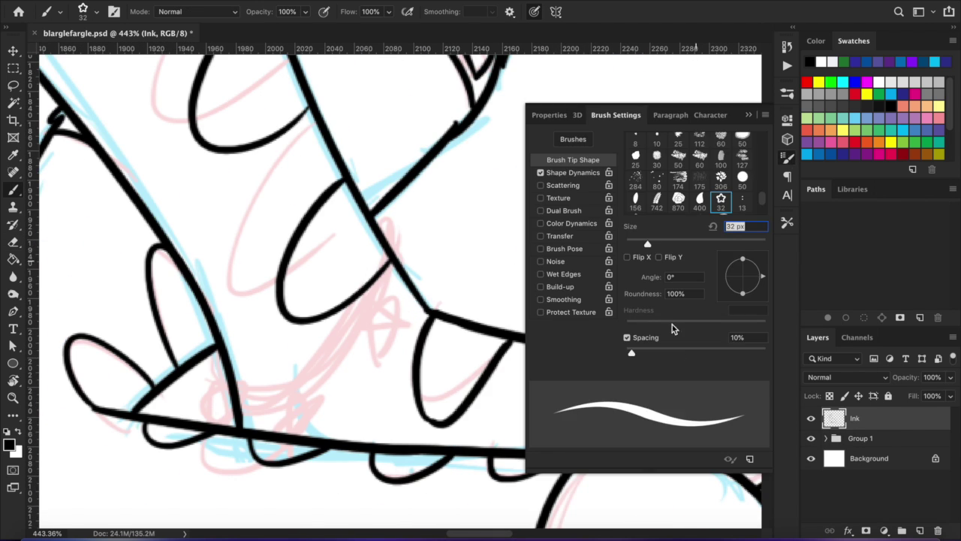
{"action": "left_click_drag", "start_coordinate": [213, 383], "coordinate": [422, 251]}
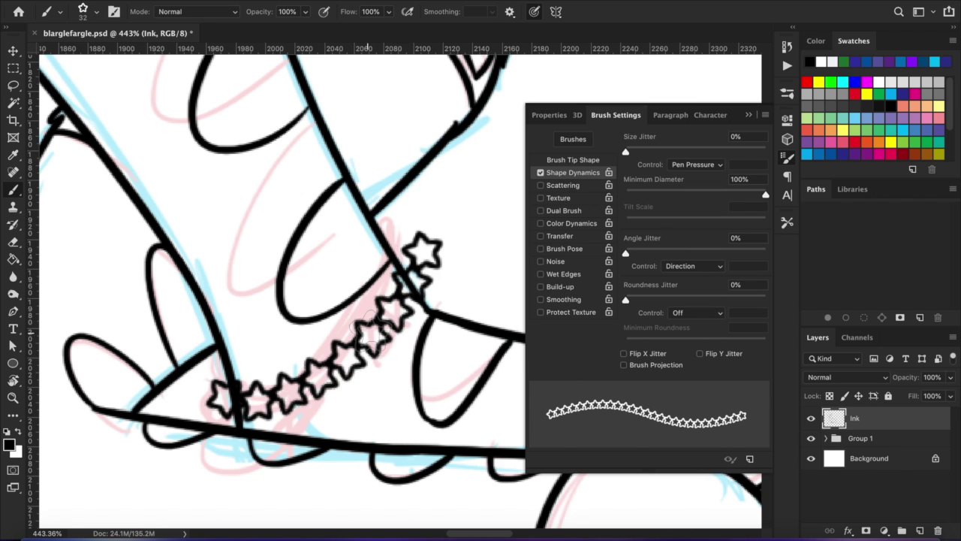
{"action": "key", "text": "ctrl+z"}
- Draw a chain of stars around the ankle on a new layer with the 32 px star brush and move it into place
{"action": "key", "text": "ctrl+shift+alt+n"}
{"action": "mouse_move", "coordinate": [218, 401]}
{"action": "left_mouse_down"}
{"action": "mouse_move", "coordinate": [401, 304]}
{"action": "mouse_move", "coordinate": [418, 272]}
{"action": "left_mouse_up"}
{"action": "key", "text": "v"}
{"action": "mouse_move", "coordinate": [383, 350]}
{"action": "left_mouse_down"}
{"action": "mouse_move", "coordinate": [392, 354]}
{"action": "mouse_move", "coordinate": [382, 354]}
{"action": "left_mouse_up"}
- Clean up the ends of the star anklet and the leg outlines crossing it on the Ink layer, and hide the Group 1 sketch
{"action": "key", "text": "e"}
{"action": "key", "text": "v"}
{"action": "key", "text": "e"}
{"action": "key", "text": "alt+["}
{"action": "key", "text": "b"}
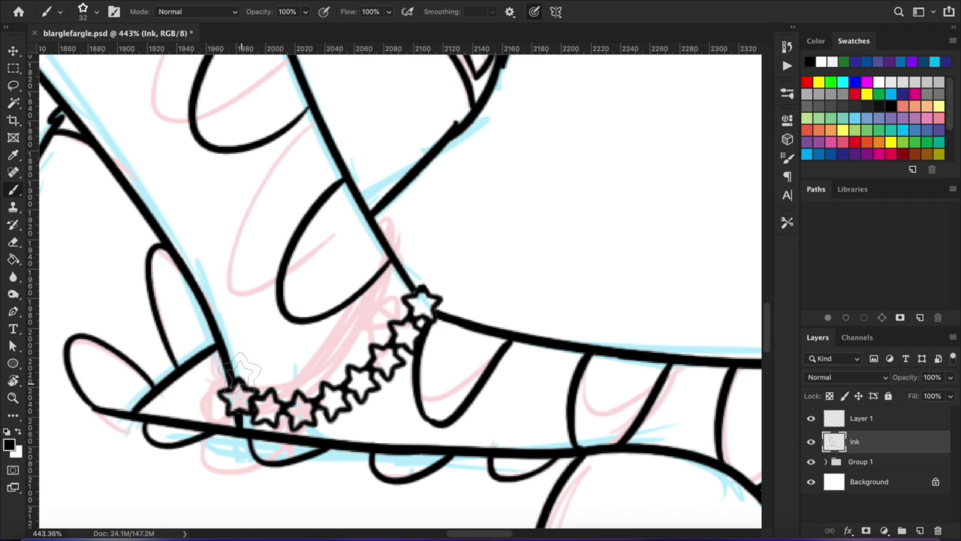
{"action": "left_click_drag", "start_coordinate": [406, 255], "coordinate": [338, 256]}
{"action": "left_click_drag", "start_coordinate": [432, 84], "coordinate": [433, 310]}
{"action": "scroll", "coordinate": [433, 309], "scroll_direction": "down", "scroll_amount": 5}
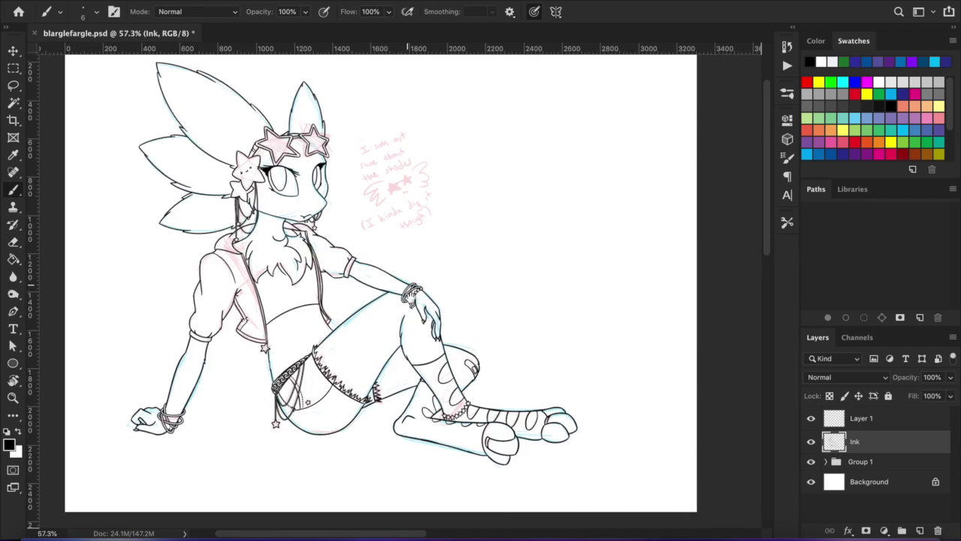
{"action": "left_click", "coordinate": [811, 461]}
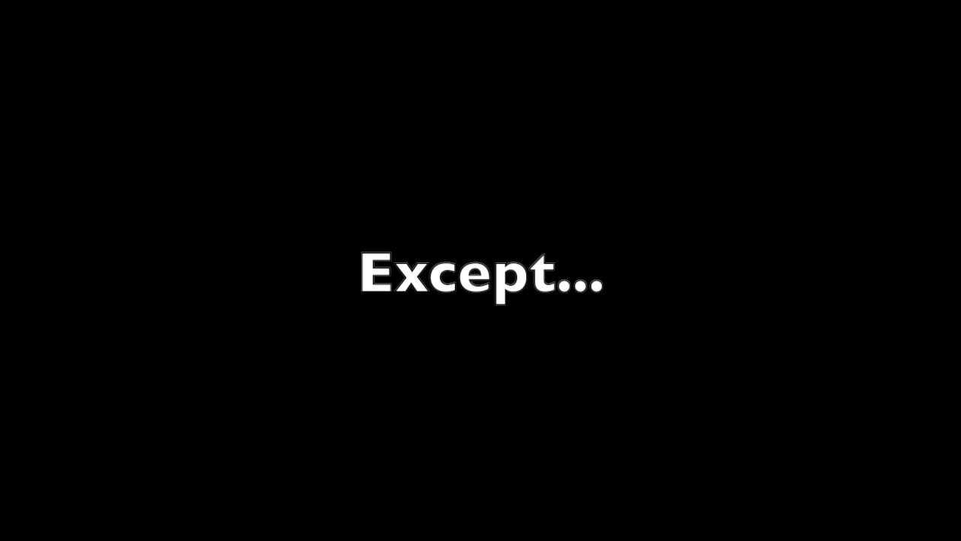
- Handwrite the note "... I just realized I forgot to hit record..." beside the character's head, and delete it with a lasso selection
{"action": "left_click", "coordinate": [448, 173]}
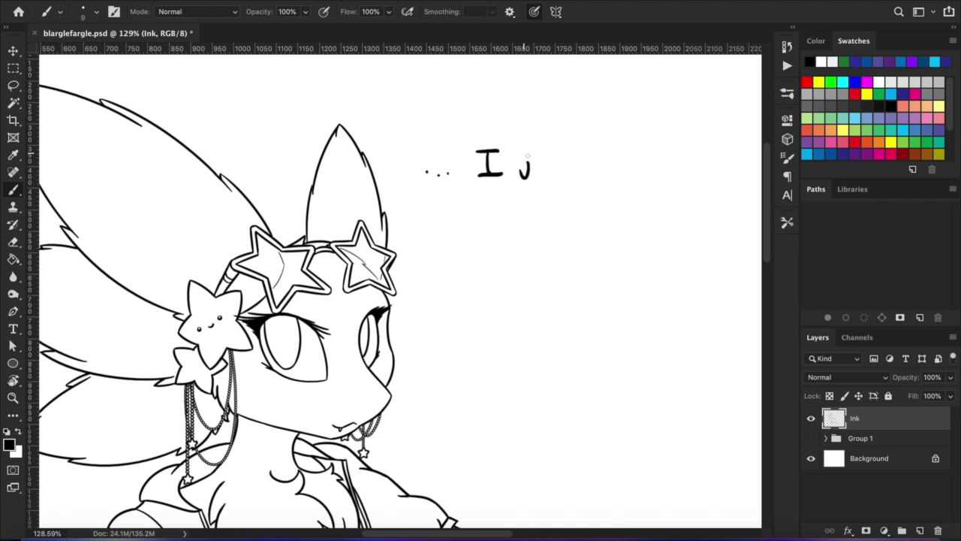
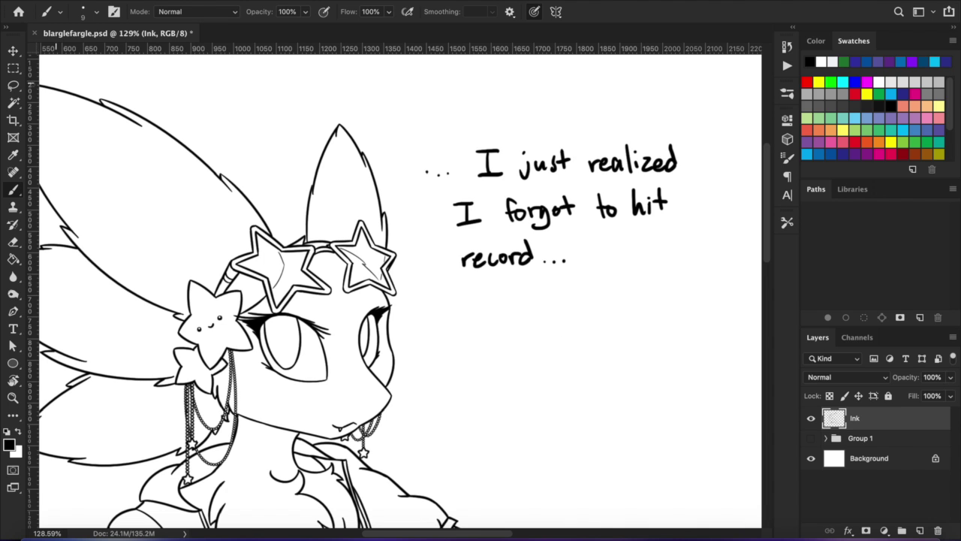
{"action": "key", "text": "l"}
{"action": "left_click_drag", "start_coordinate": [431, 131], "coordinate": [554, 295]}
{"action": "key", "text": "Delete"}
{"action": "key", "text": "ctrl+d"}
- Handwrite "I uh... missed a few spots" with arrows to the star glasses, and remove the note with undo and a lasso deletion
{"action": "key", "text": "b"}
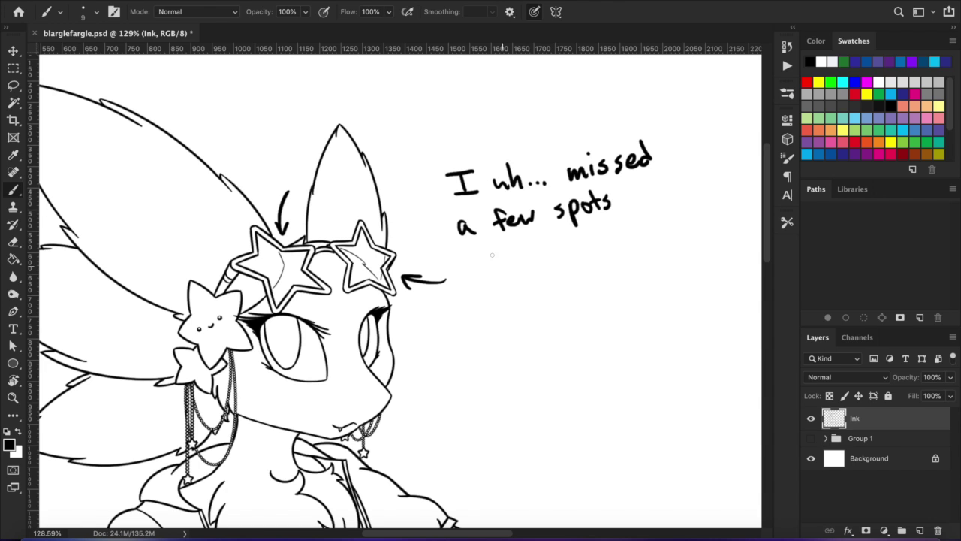
{"action": "key", "text": "ctrl+z"}
{"action": "key", "text": "ctrl+z"}
{"action": "key", "text": "ctrl+z"}
{"action": "key", "text": "l"}
{"action": "mouse_move", "coordinate": [455, 253]}
{"action": "left_mouse_down"}
{"action": "mouse_move", "coordinate": [573, 114]}
{"action": "mouse_move", "coordinate": [455, 253]}
{"action": "left_mouse_up"}
{"action": "key", "text": "Delete"}
{"action": "left_click", "coordinate": [420, 15]}
- Handwrite the white message "Thanks For Watching!" with a smiley on the black canvas, and erase it
{"action": "key", "text": "b"}
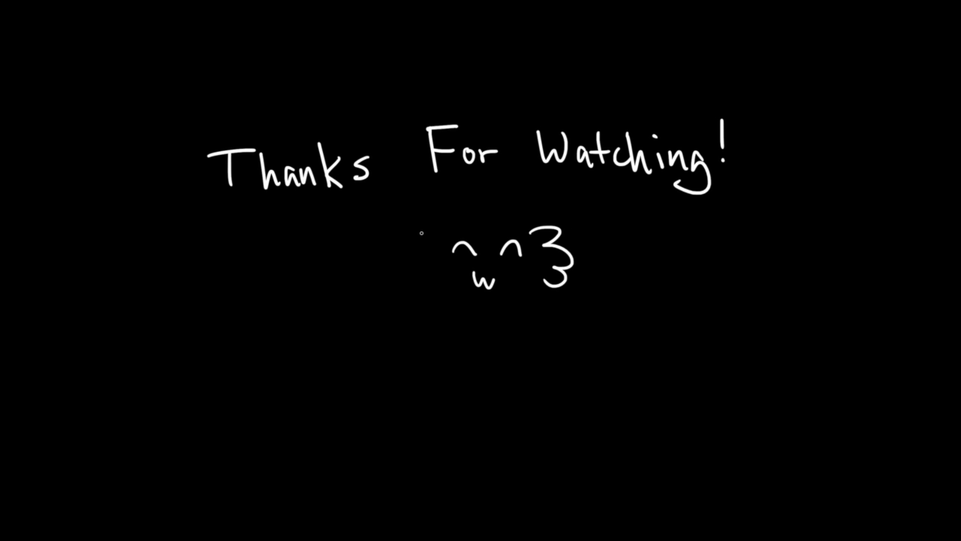
{"action": "left_click_drag", "start_coordinate": [221, 176], "coordinate": [244, 158]}
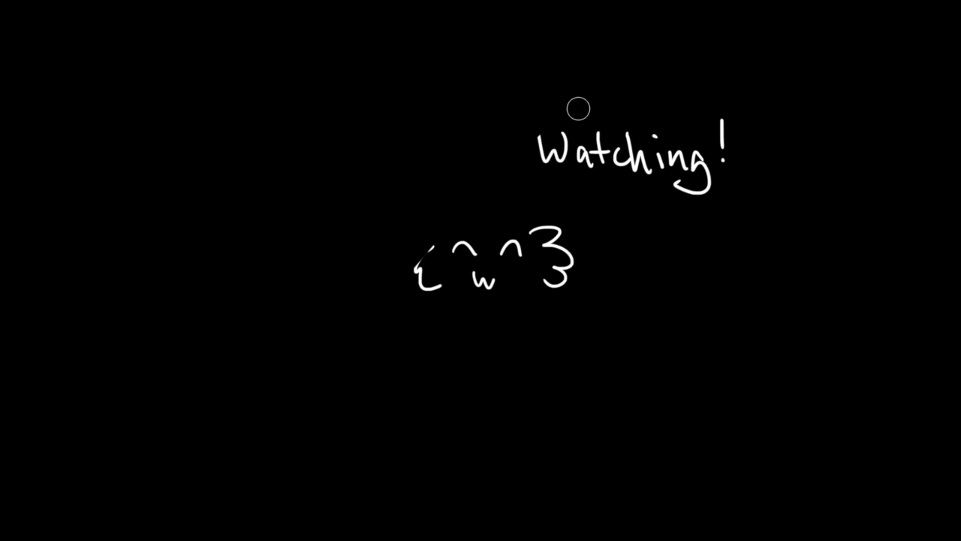
{"action": "mouse_move", "coordinate": [578, 109]}
{"action": "left_mouse_down"}
{"action": "mouse_move", "coordinate": [680, 139]}
{"action": "mouse_move", "coordinate": [714, 193]}
{"action": "left_mouse_up"}
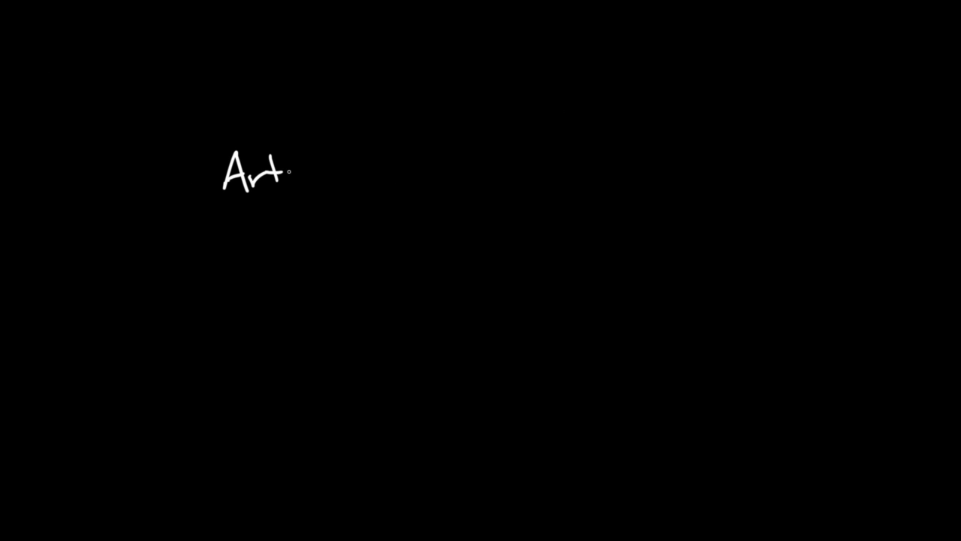